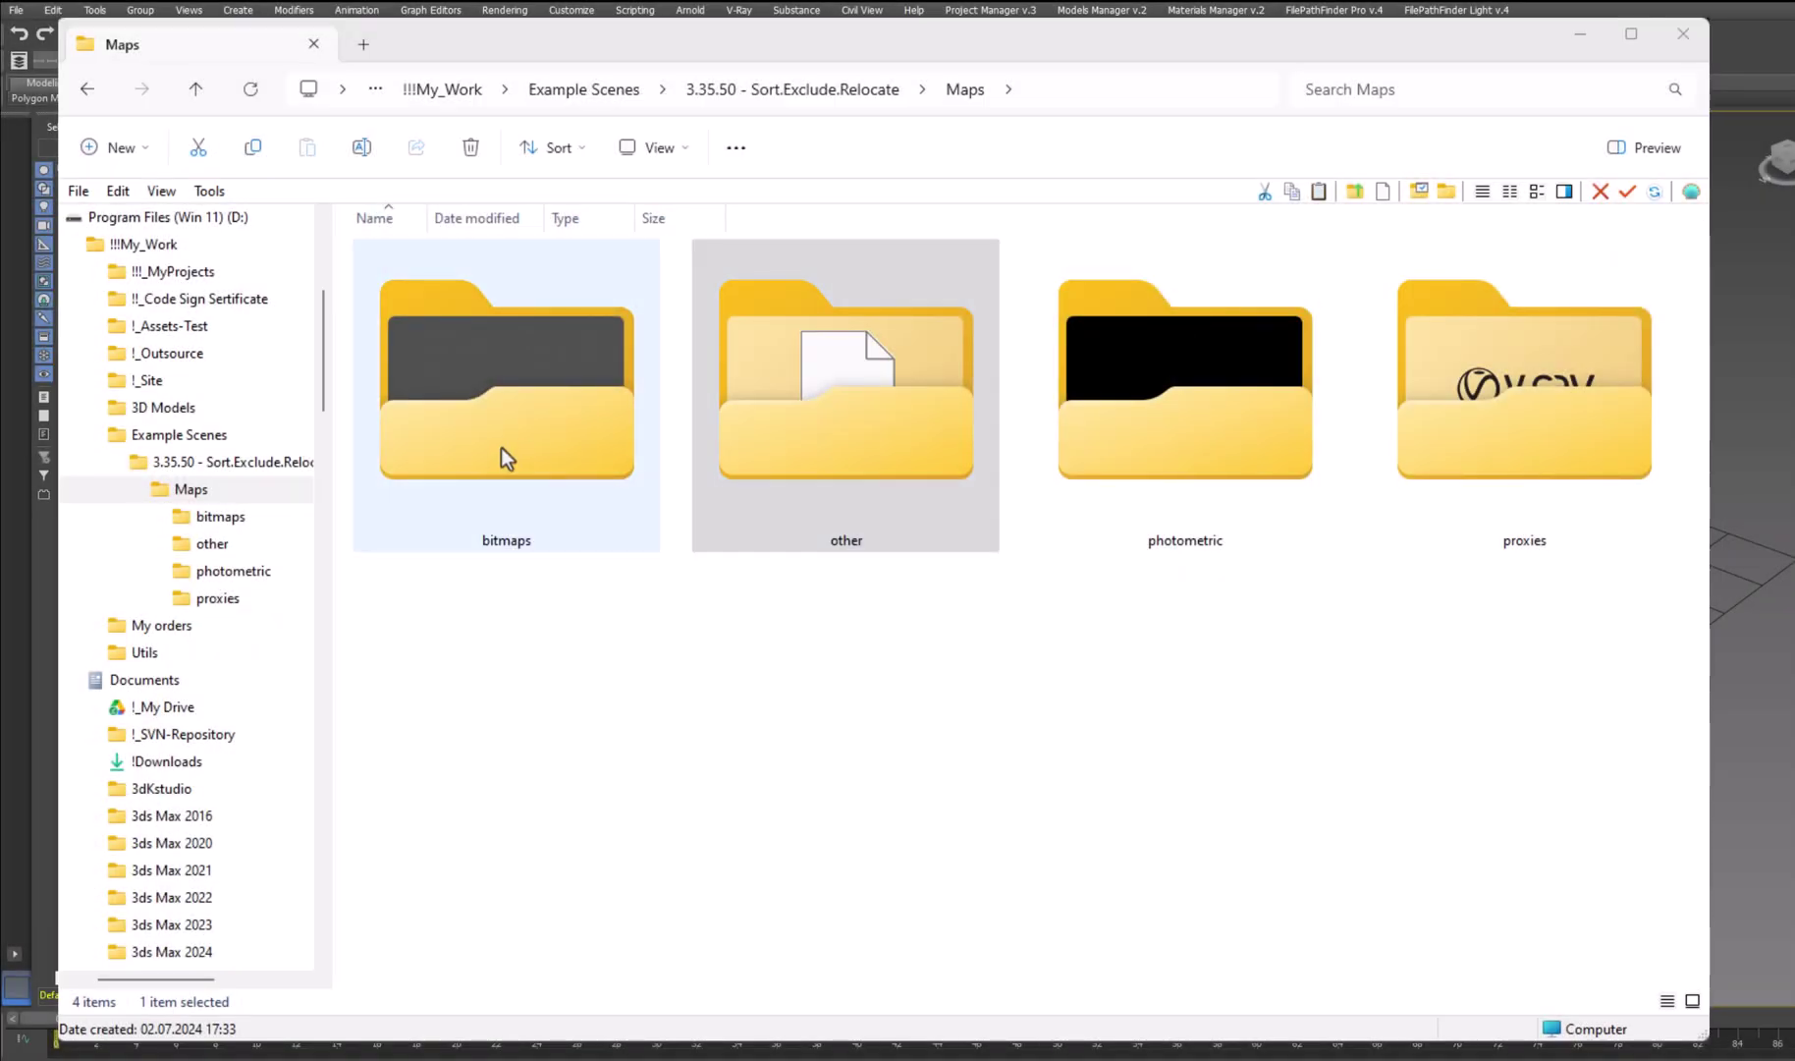
Show the bitmaps folder under Maps with its hdr and wood subfolders and texture images.
{"action": "left_click", "coordinate": [220, 516]}
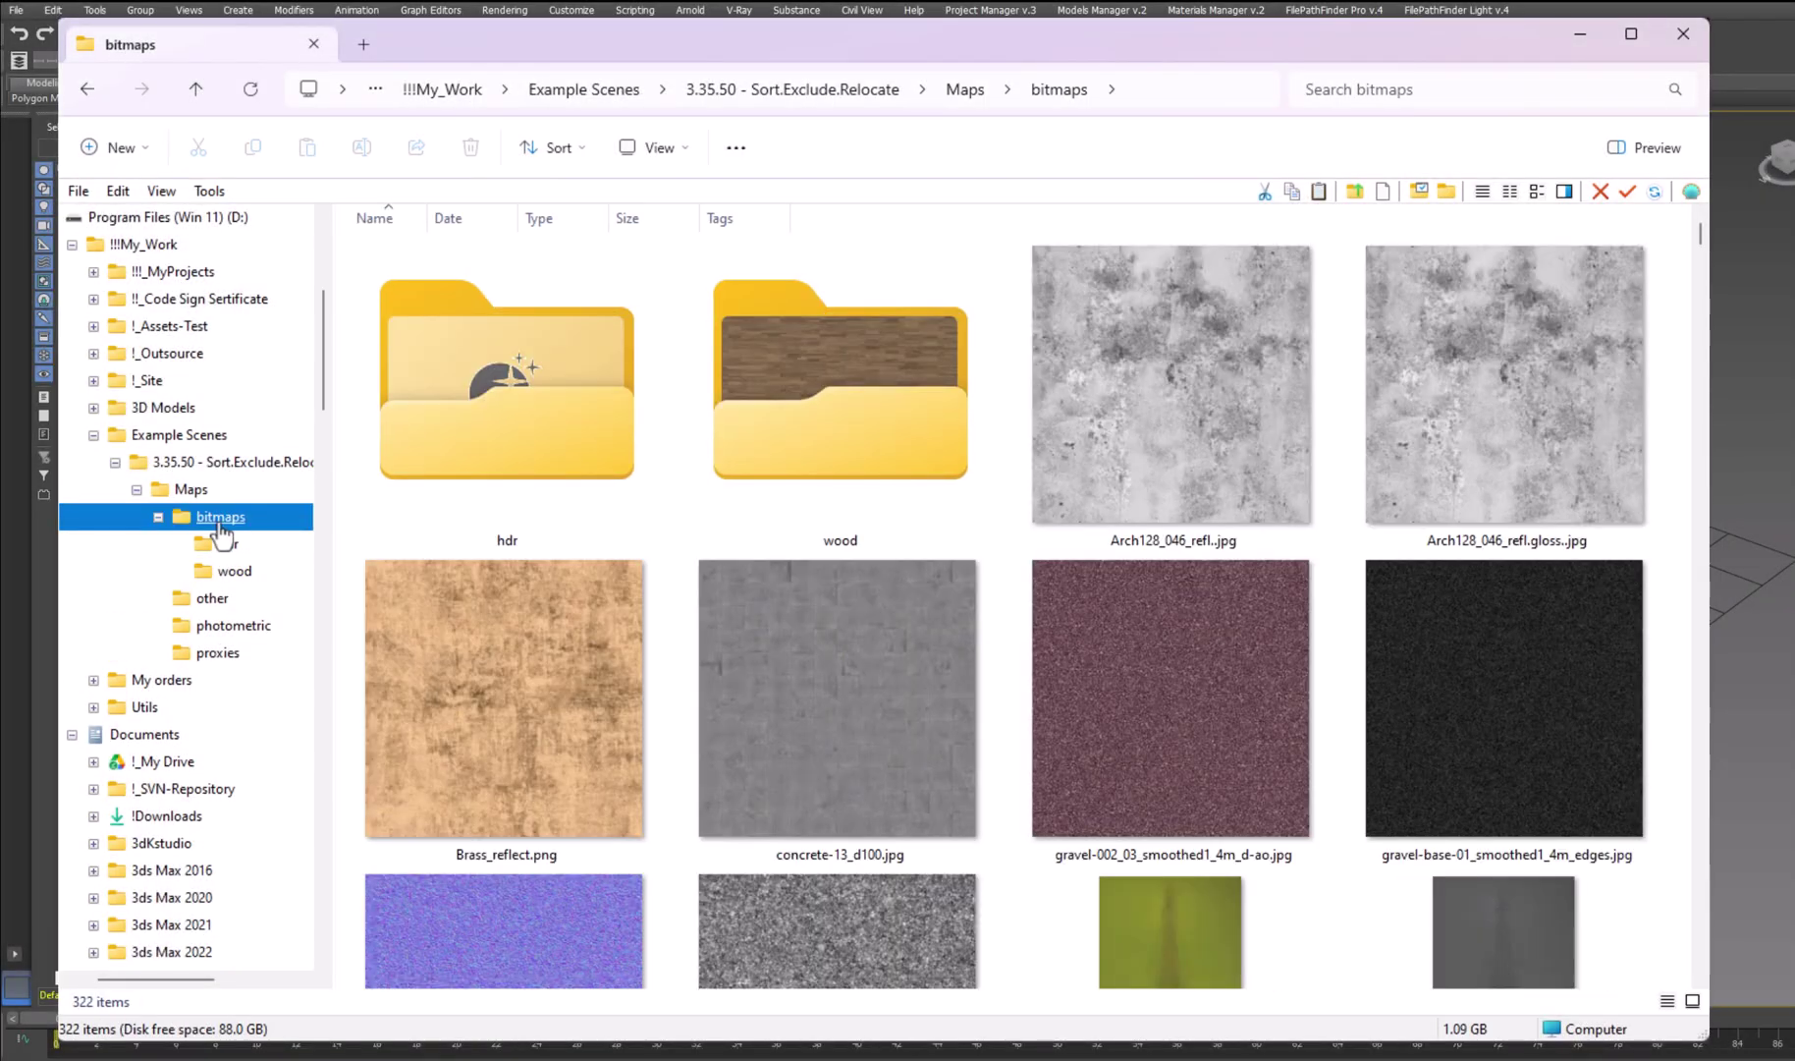
{"action": "scroll", "coordinate": [948, 600], "scroll_direction": "down", "scroll_amount": 10}
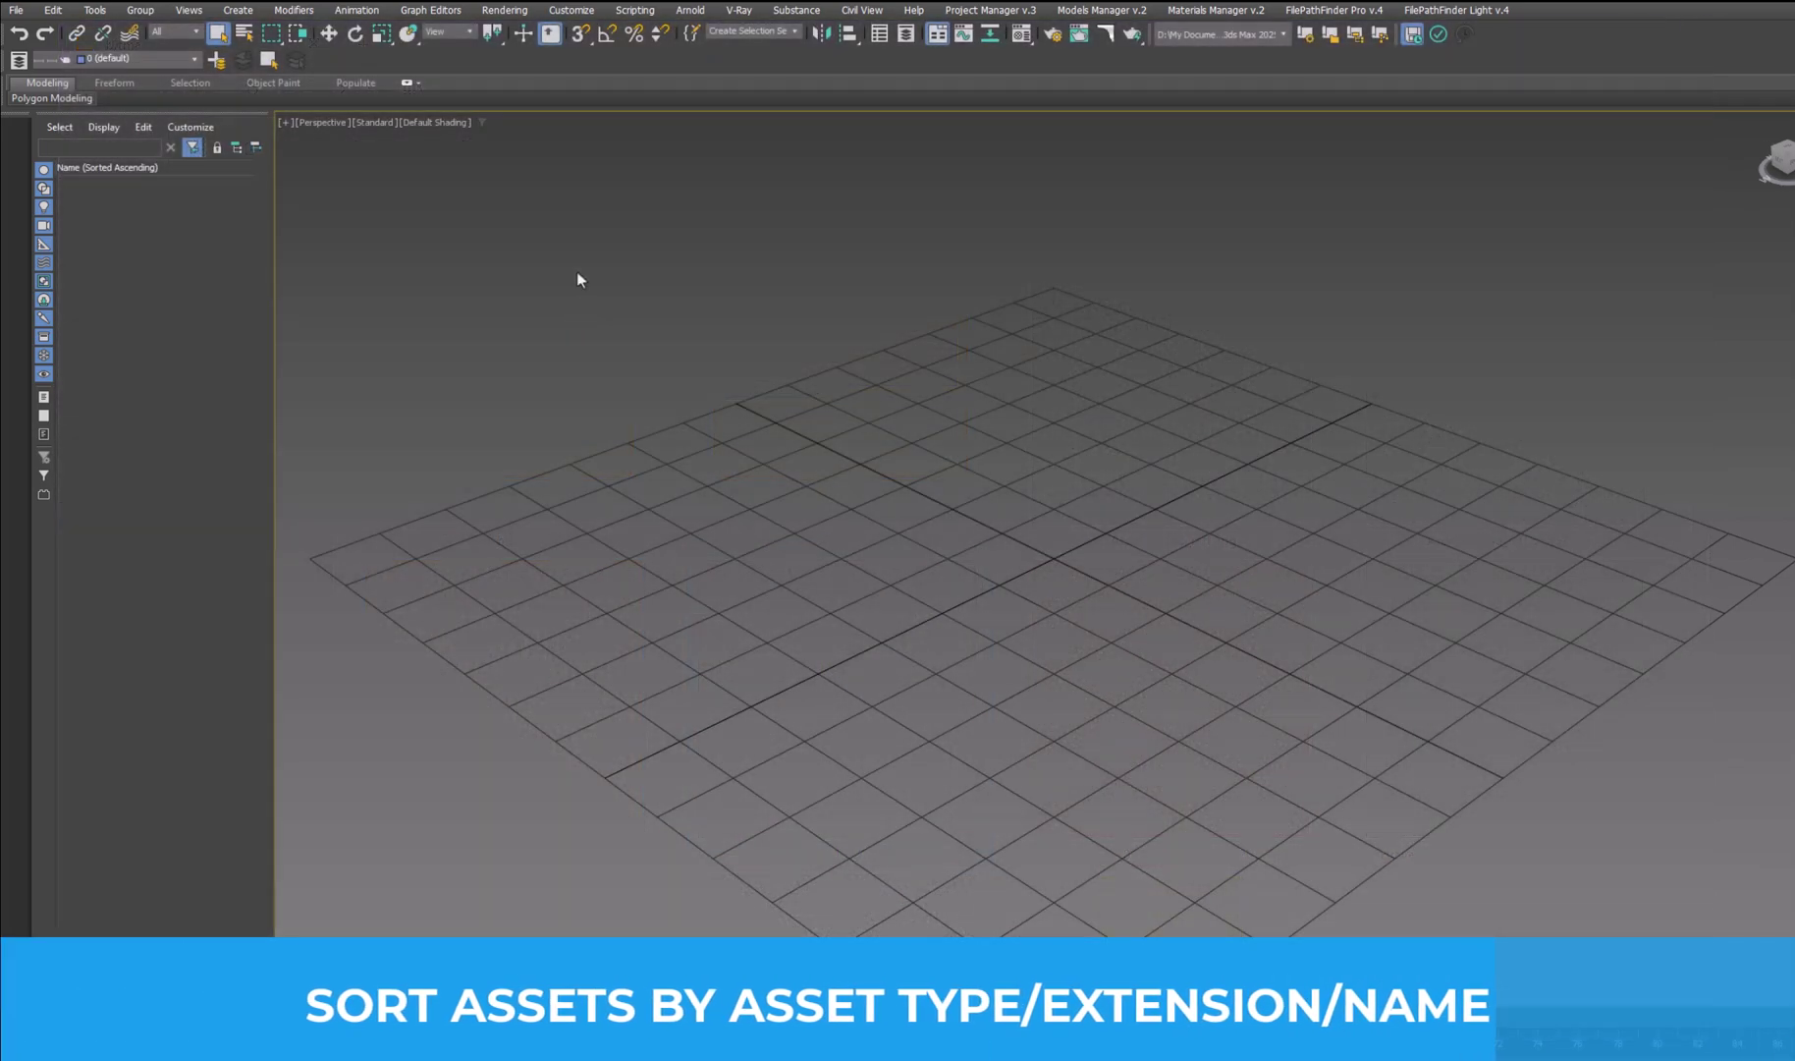
Load the recent staircase scene, skip the missing-files warning, and launch Project Manager v.3.
{"action": "left_click", "coordinate": [16, 9]}
{"action": "mouse_move", "coordinate": [94, 94]}
{"action": "left_click", "coordinate": [348, 110]}
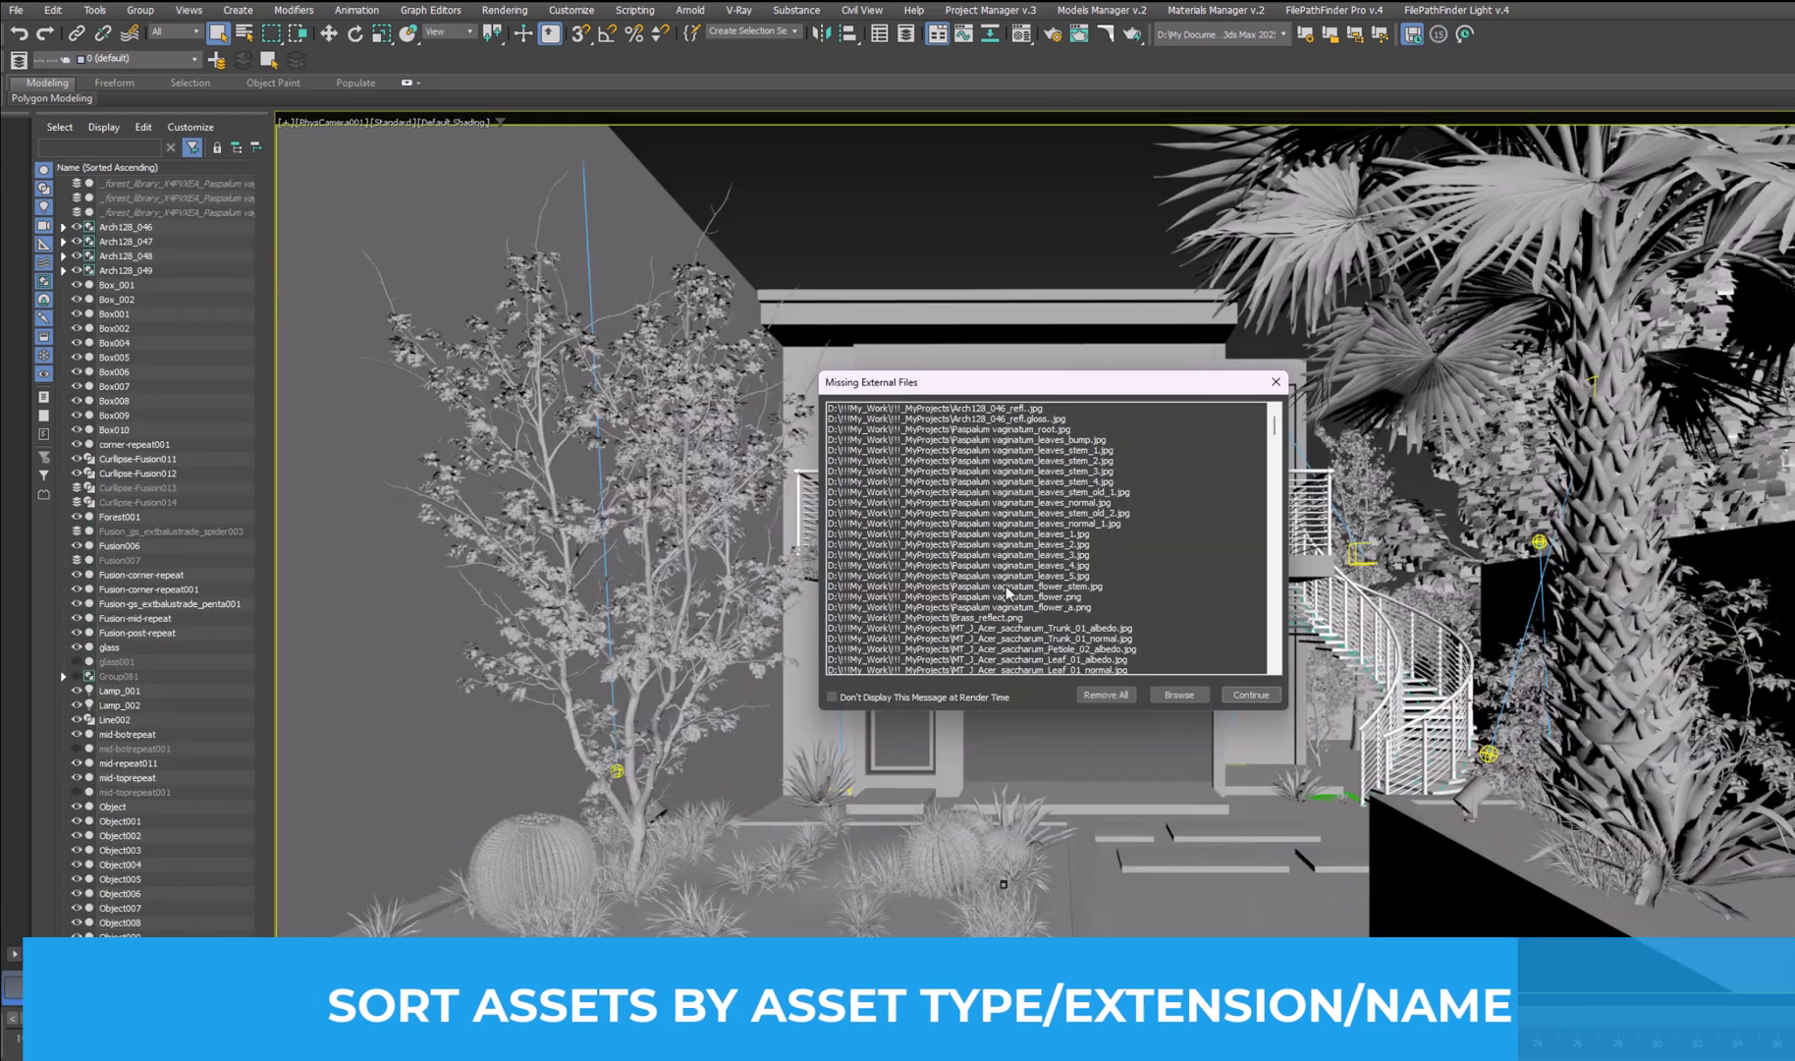
{"action": "left_click", "coordinate": [1250, 694]}
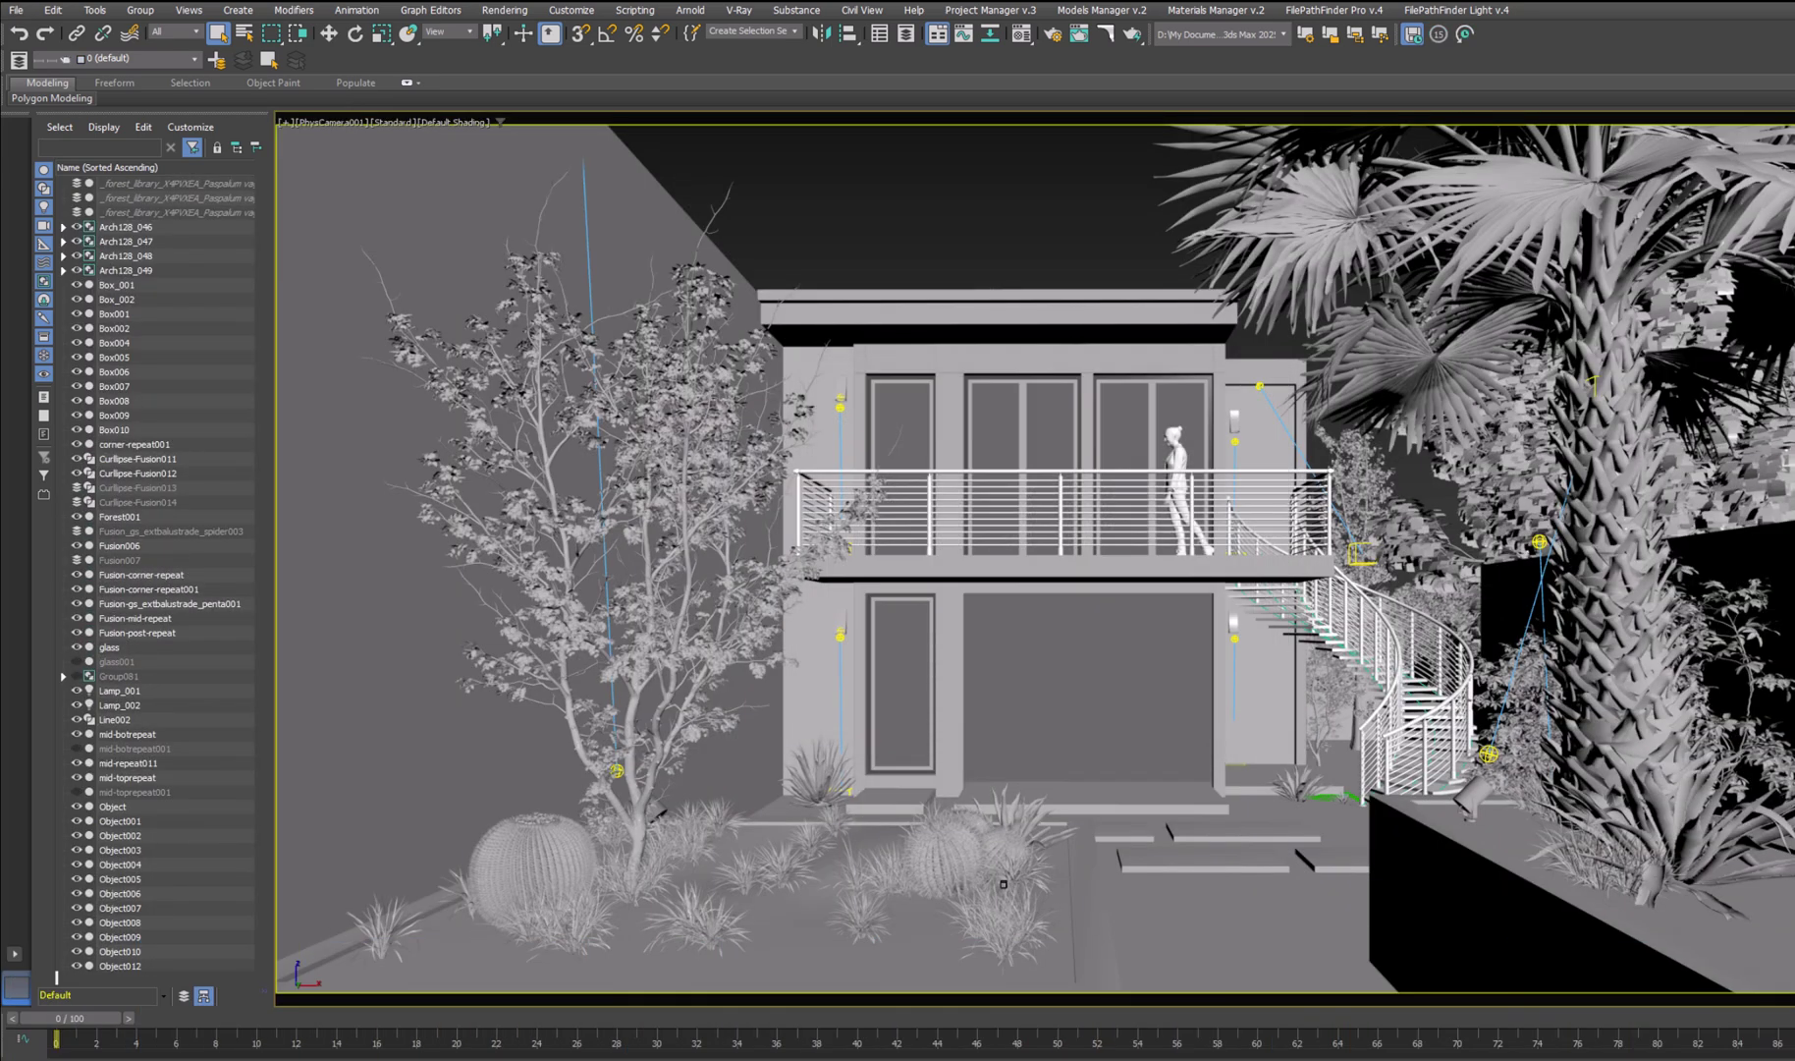
{"action": "left_click", "coordinate": [989, 12]}
{"action": "left_click", "coordinate": [972, 40]}
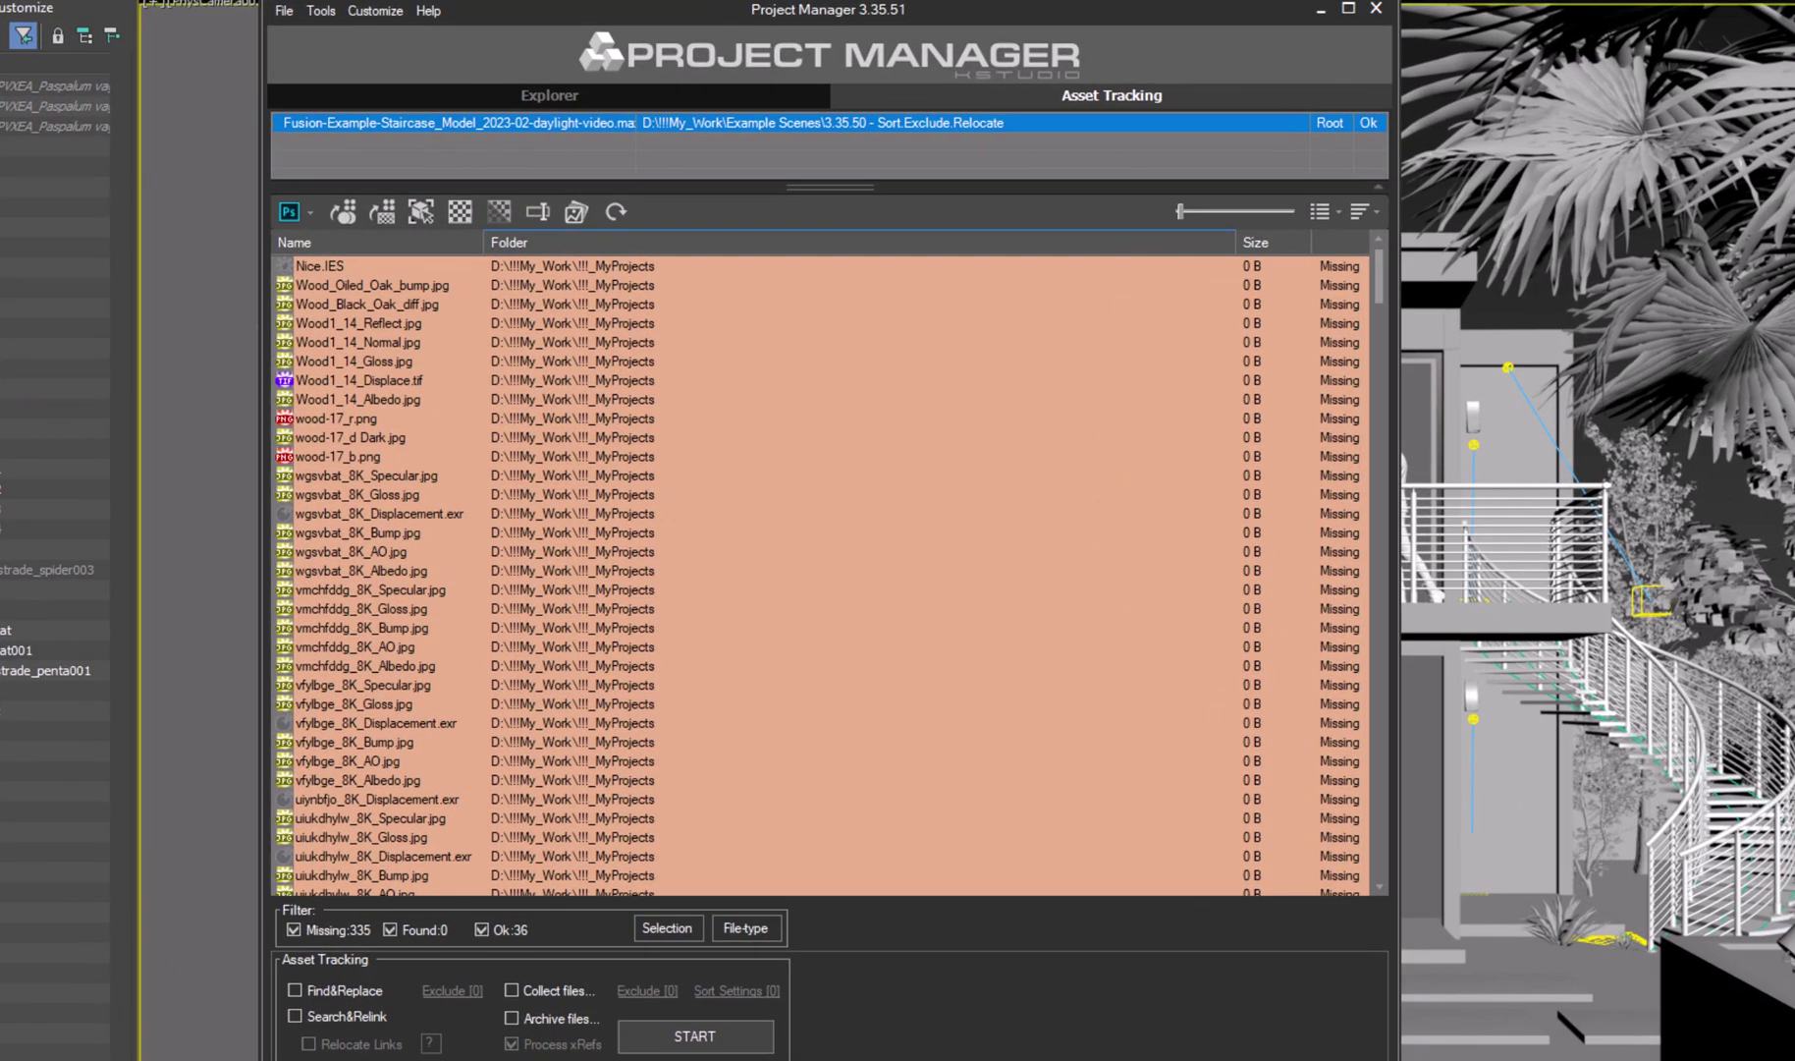
Turn on Collect files with the relative <FilePath> collect path and Maps map folder.
{"action": "left_click", "coordinate": [519, 994]}
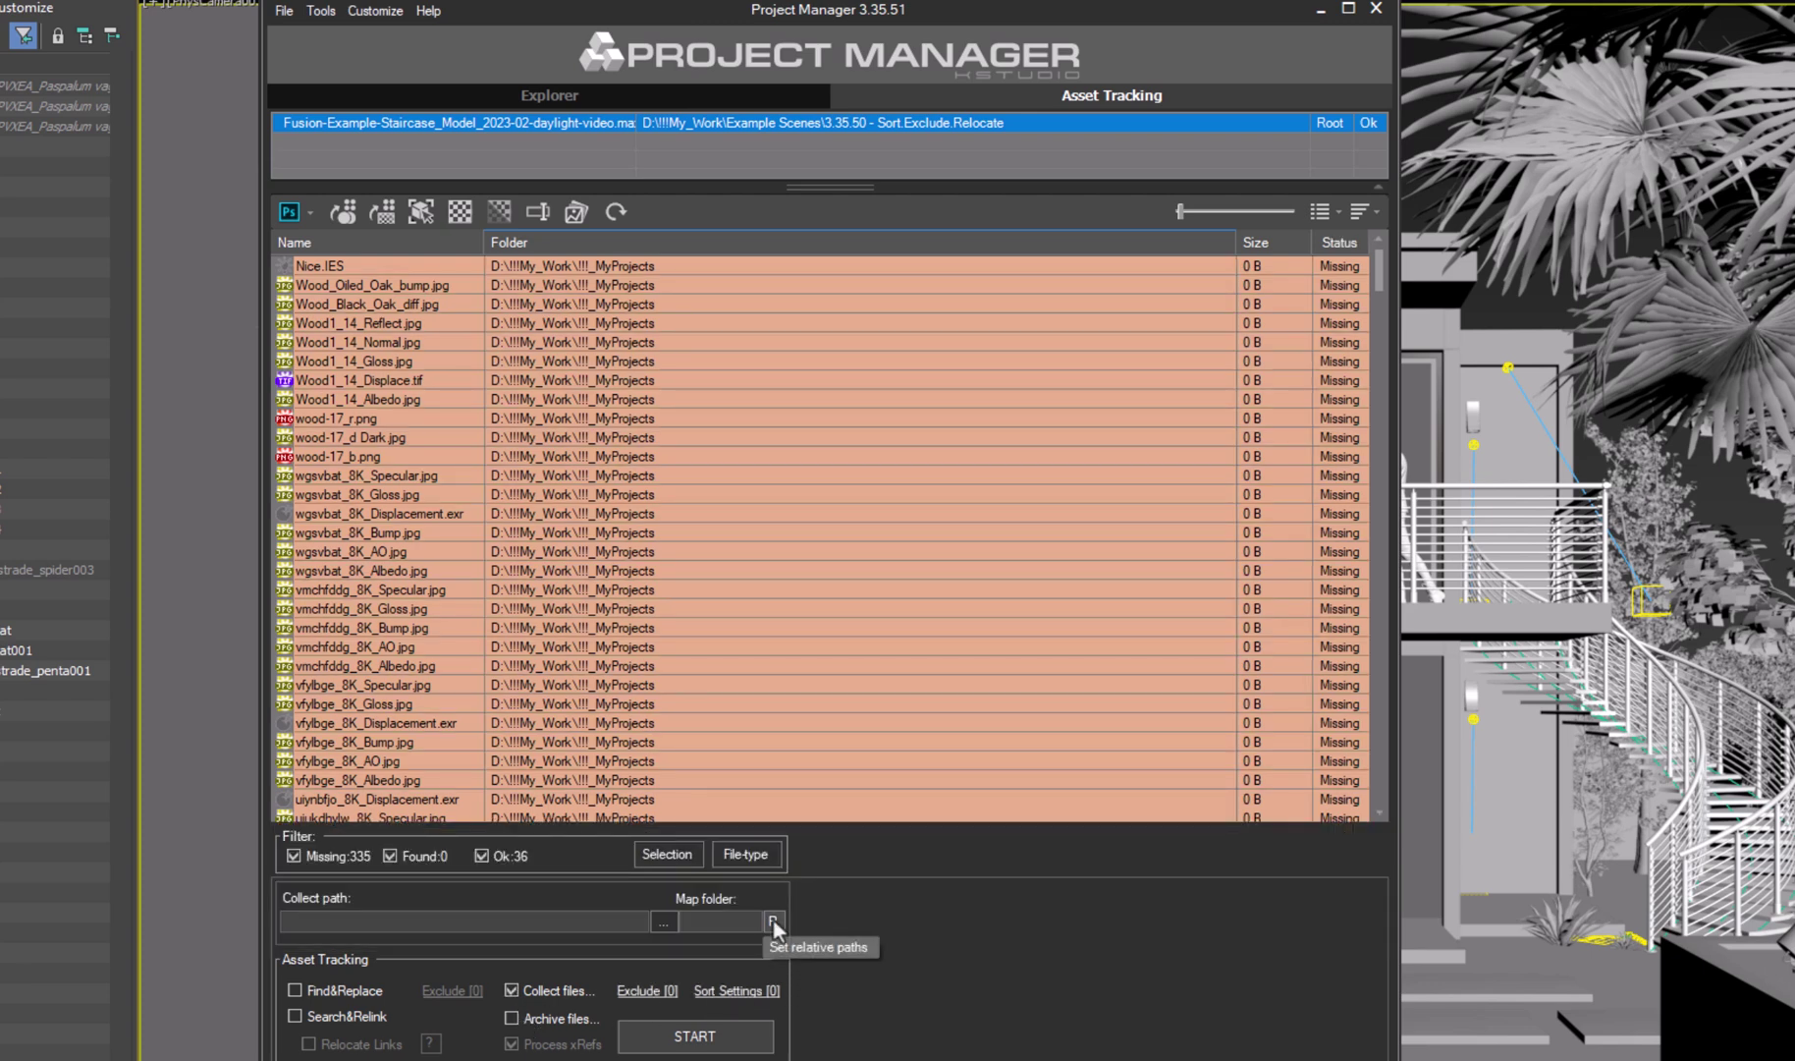
{"action": "left_click", "coordinate": [771, 921]}
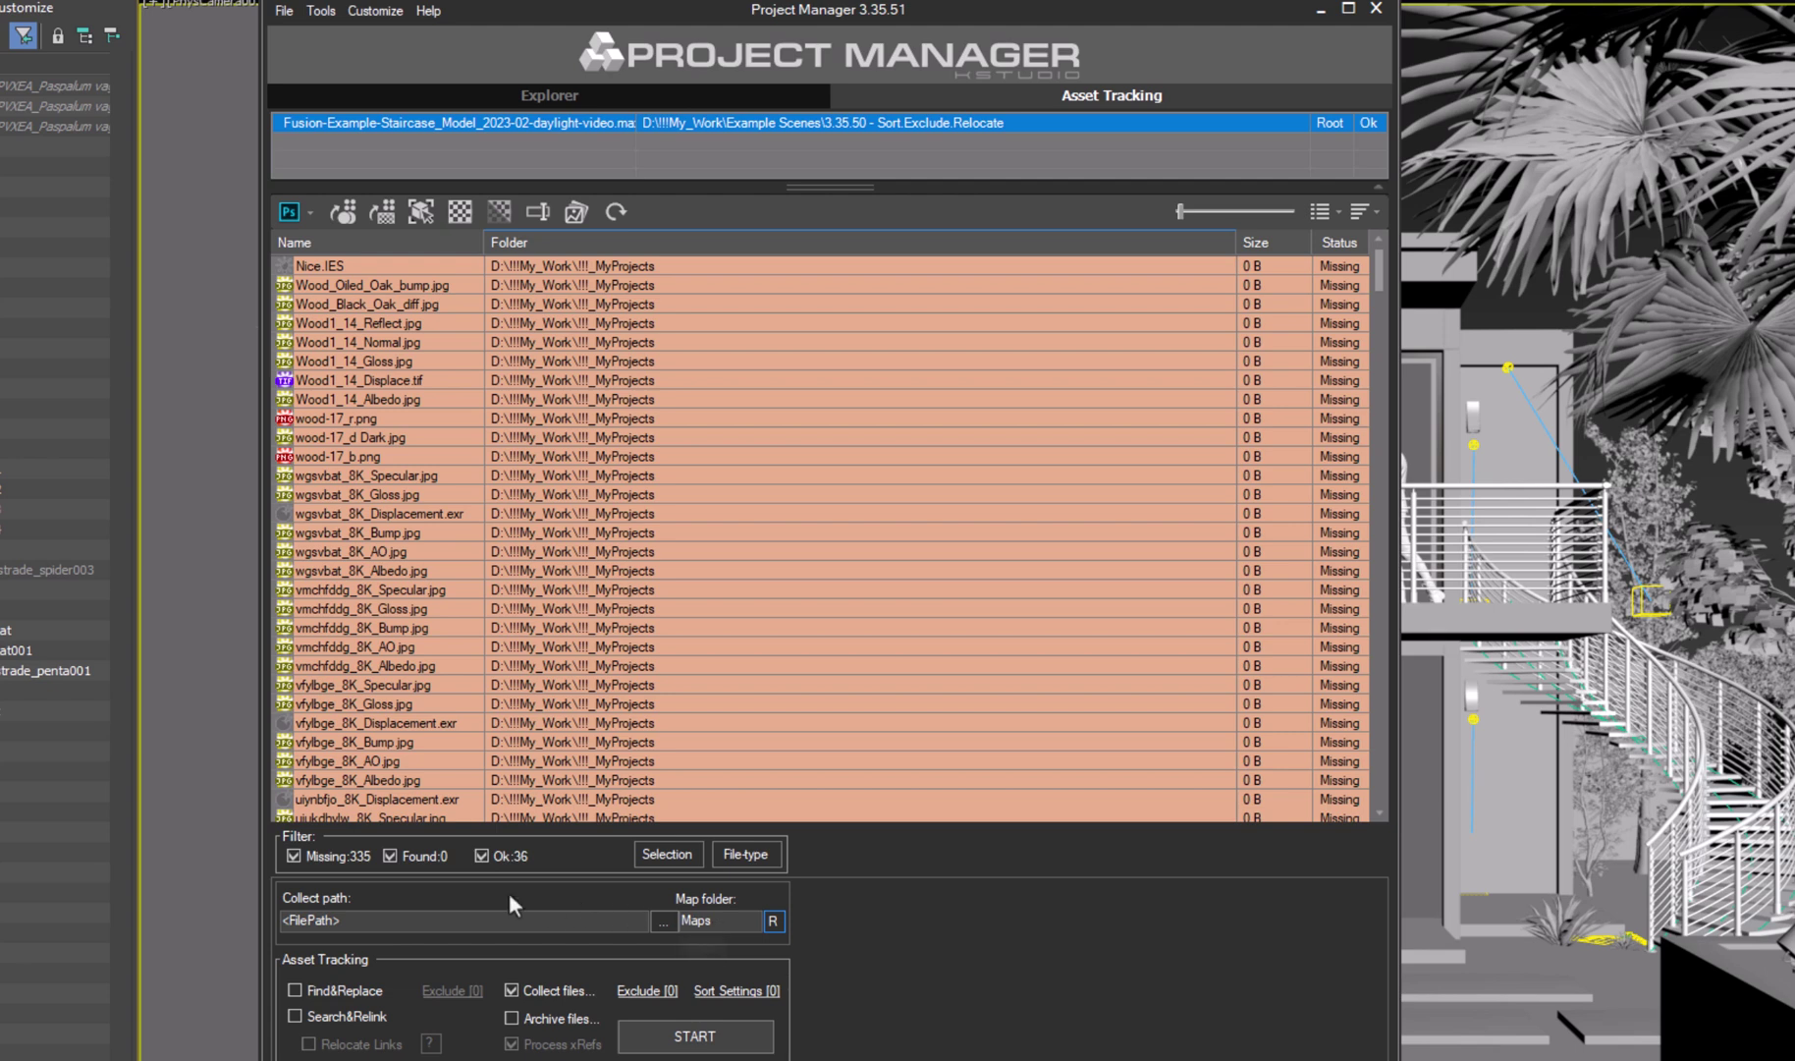
{"action": "left_click", "coordinate": [663, 921]}
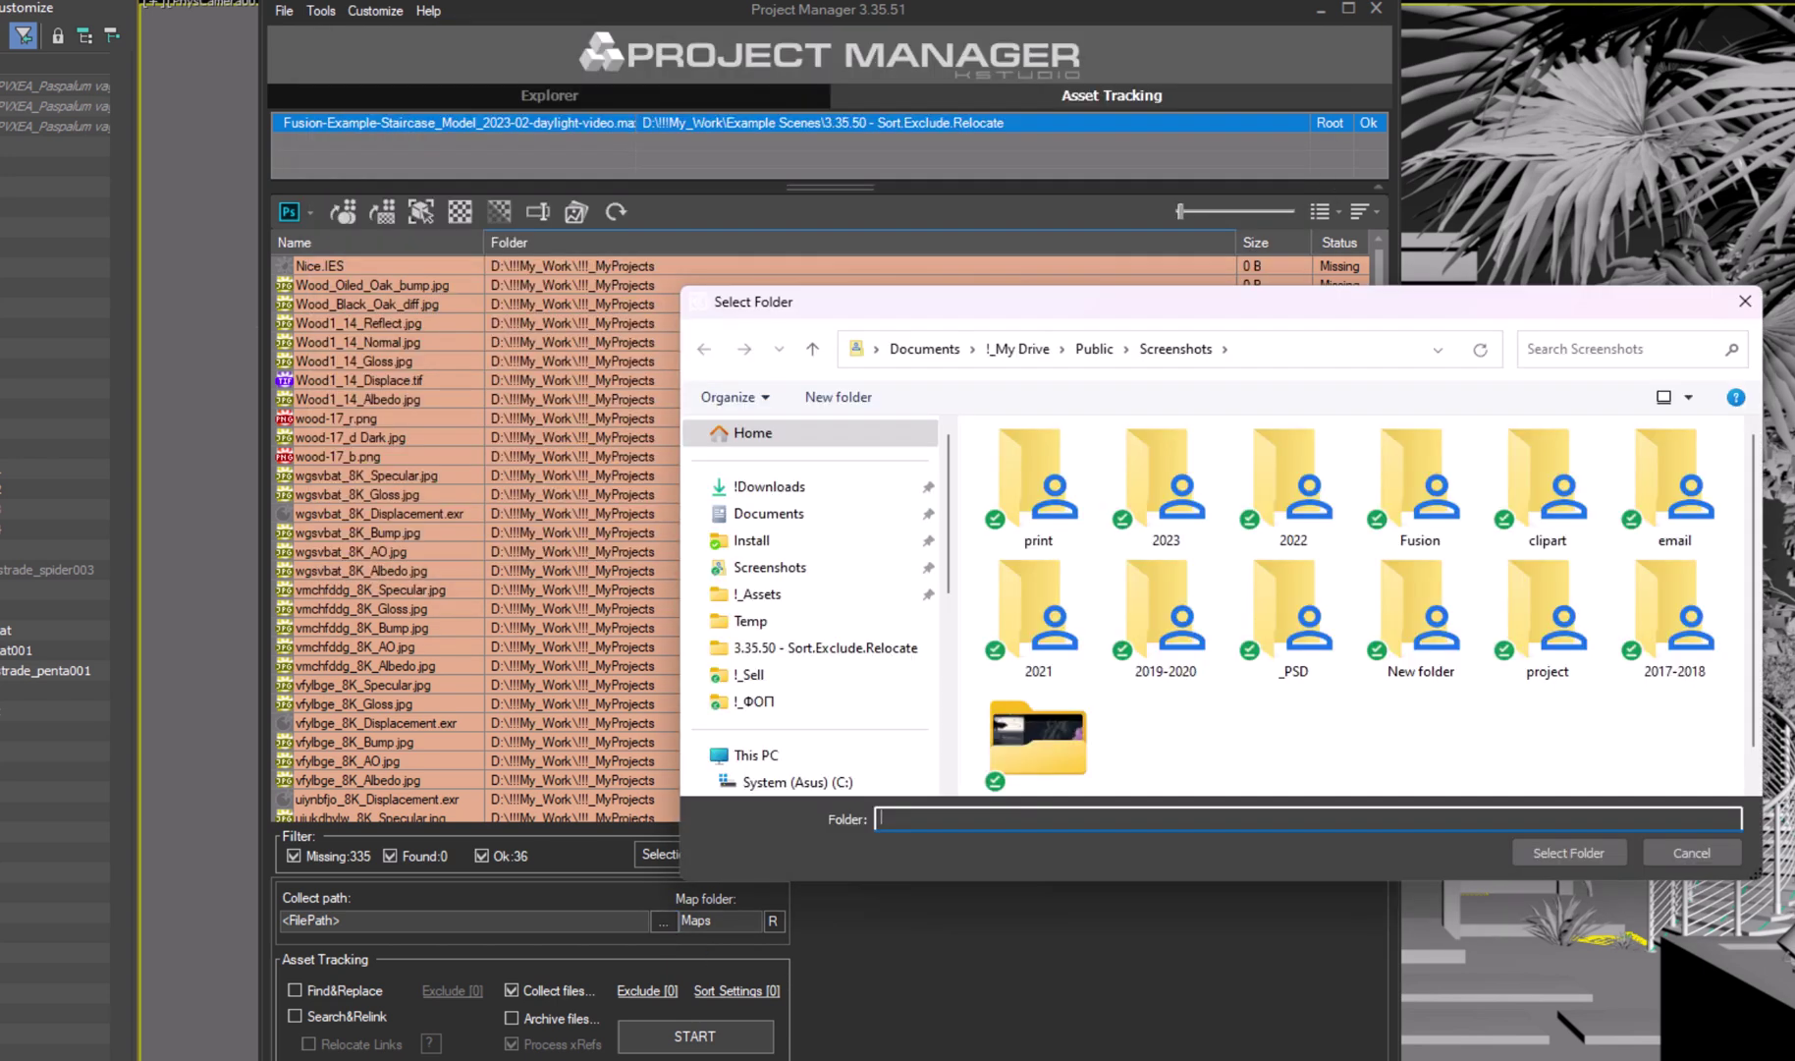
{"action": "left_click", "coordinate": [1677, 852]}
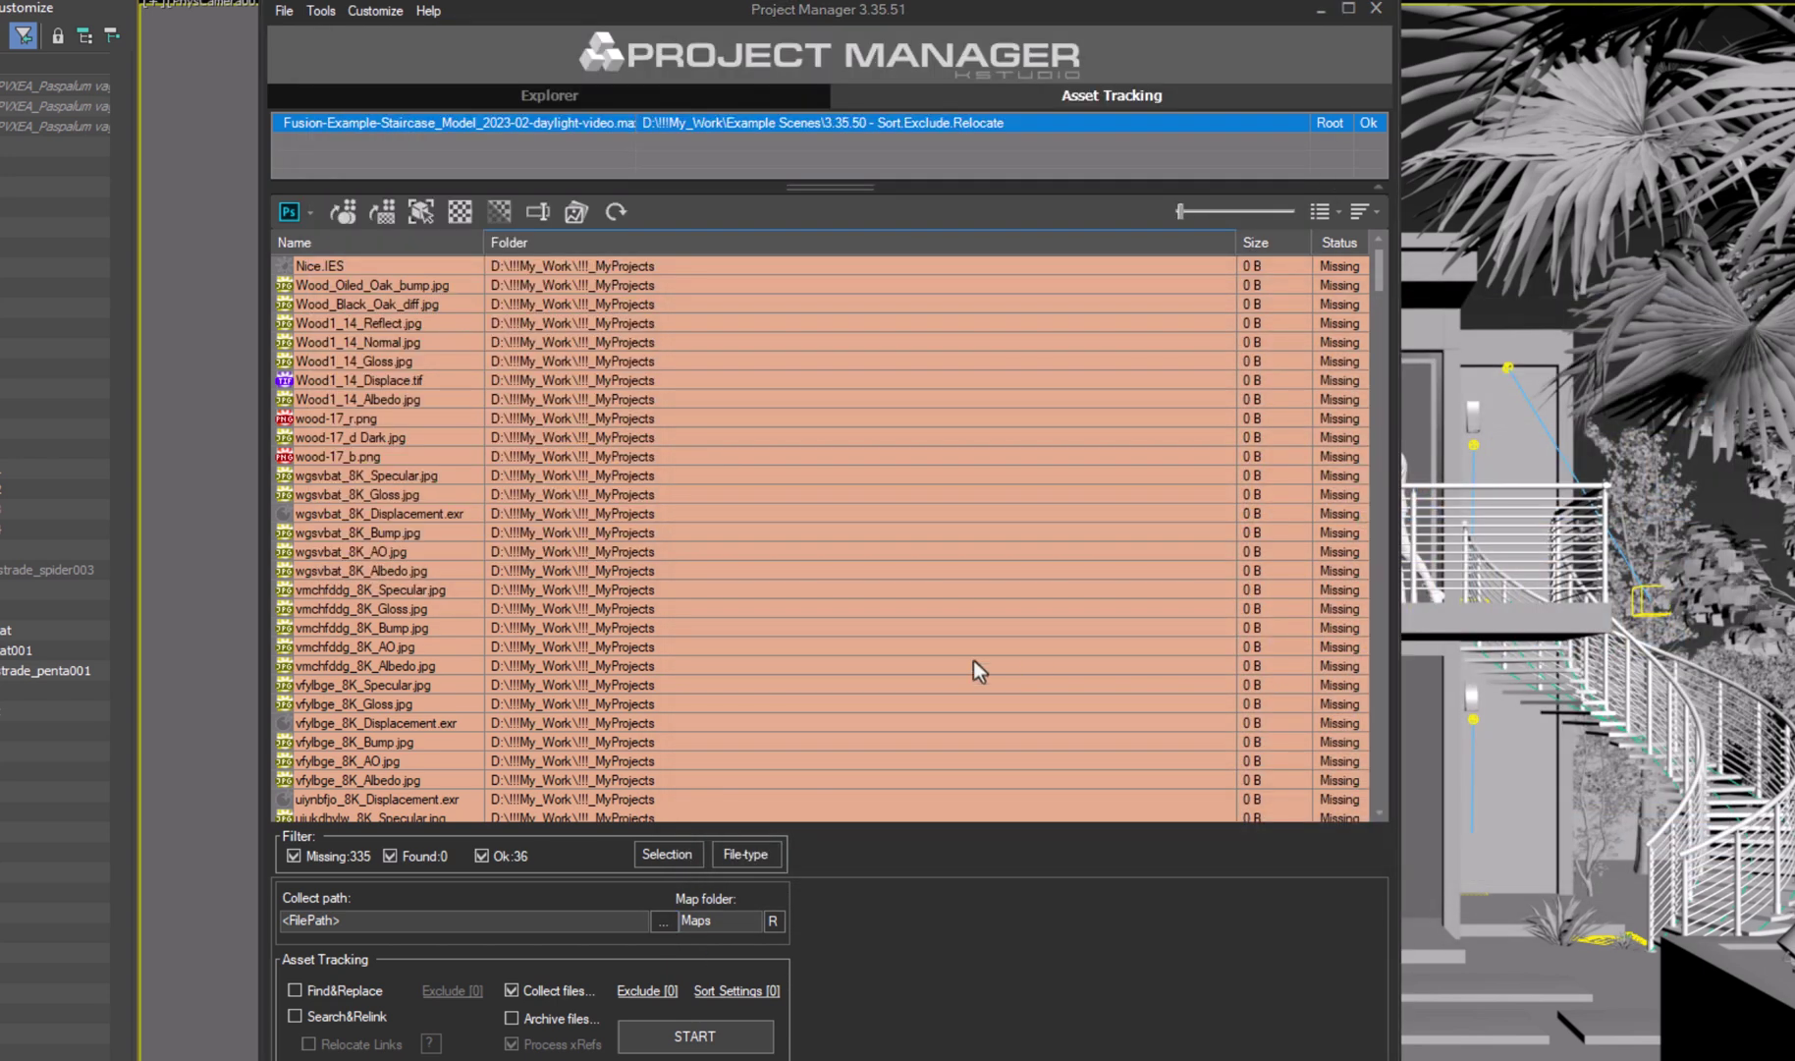
{"action": "left_click", "coordinate": [757, 853]}
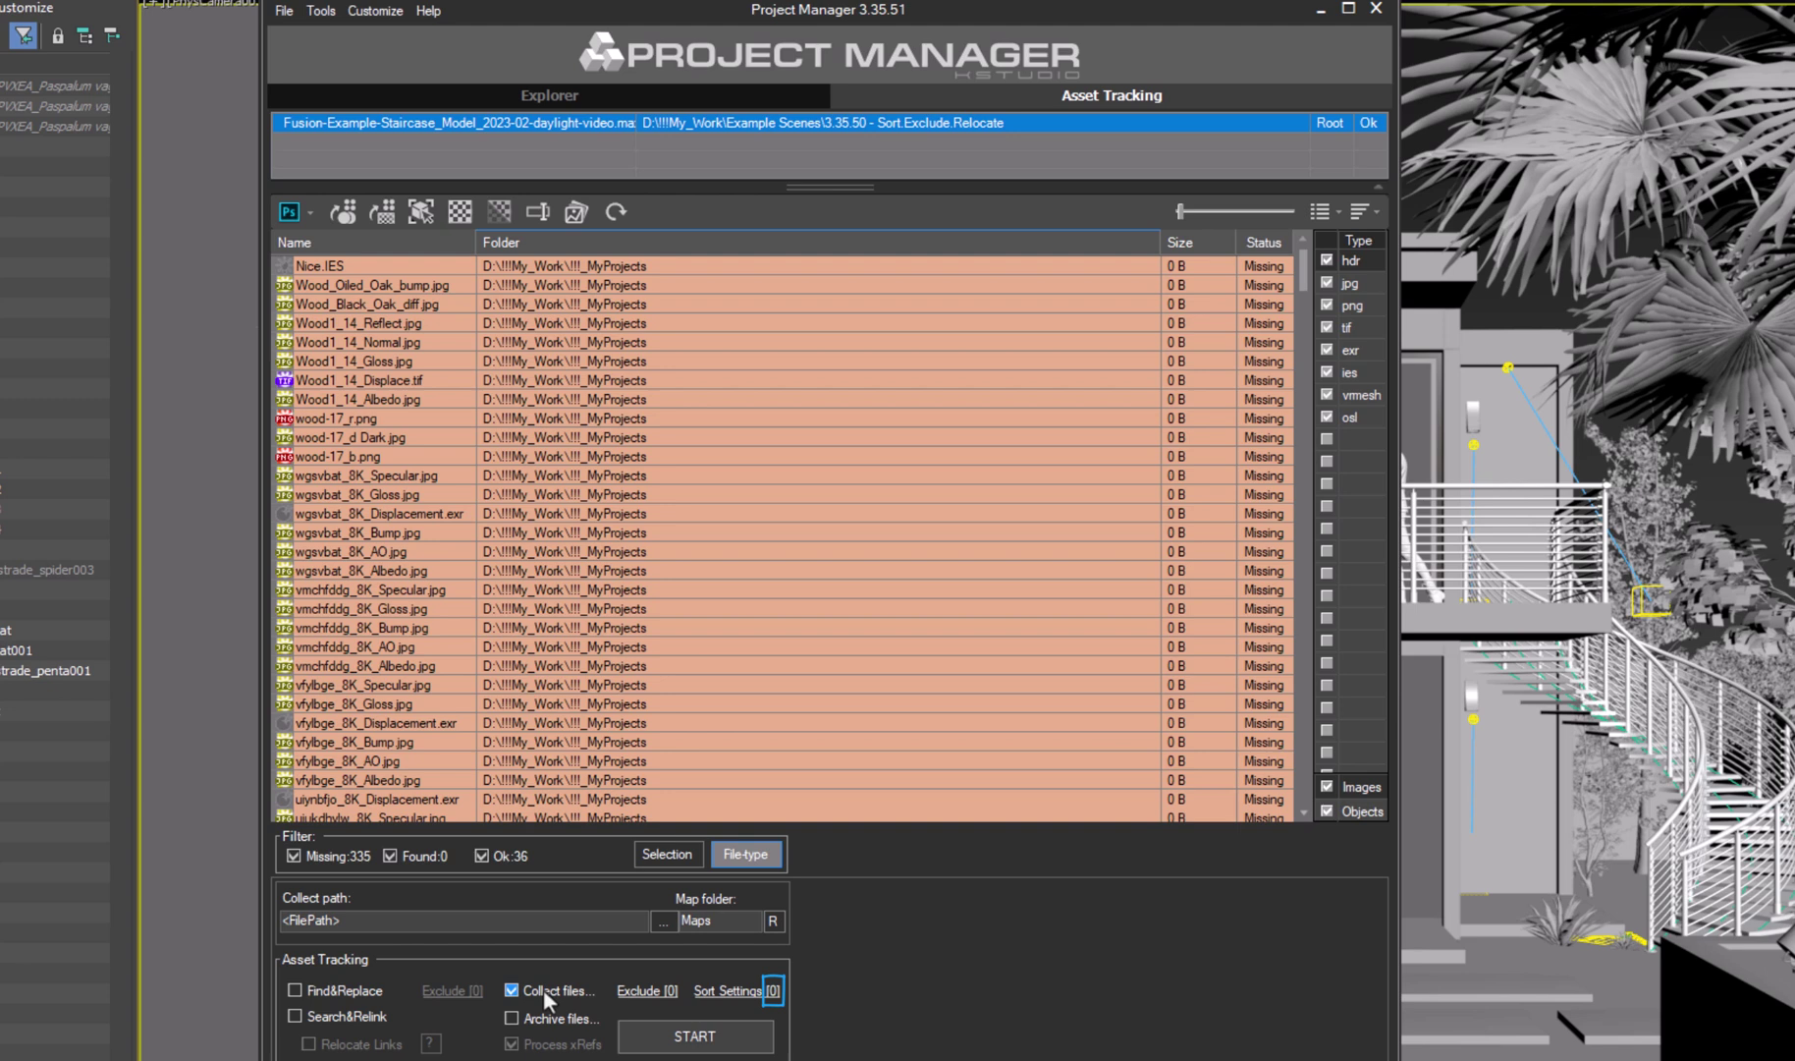
Enable collect sorting and send proxies to a vray-proxy directory.
{"action": "left_click", "coordinate": [771, 989]}
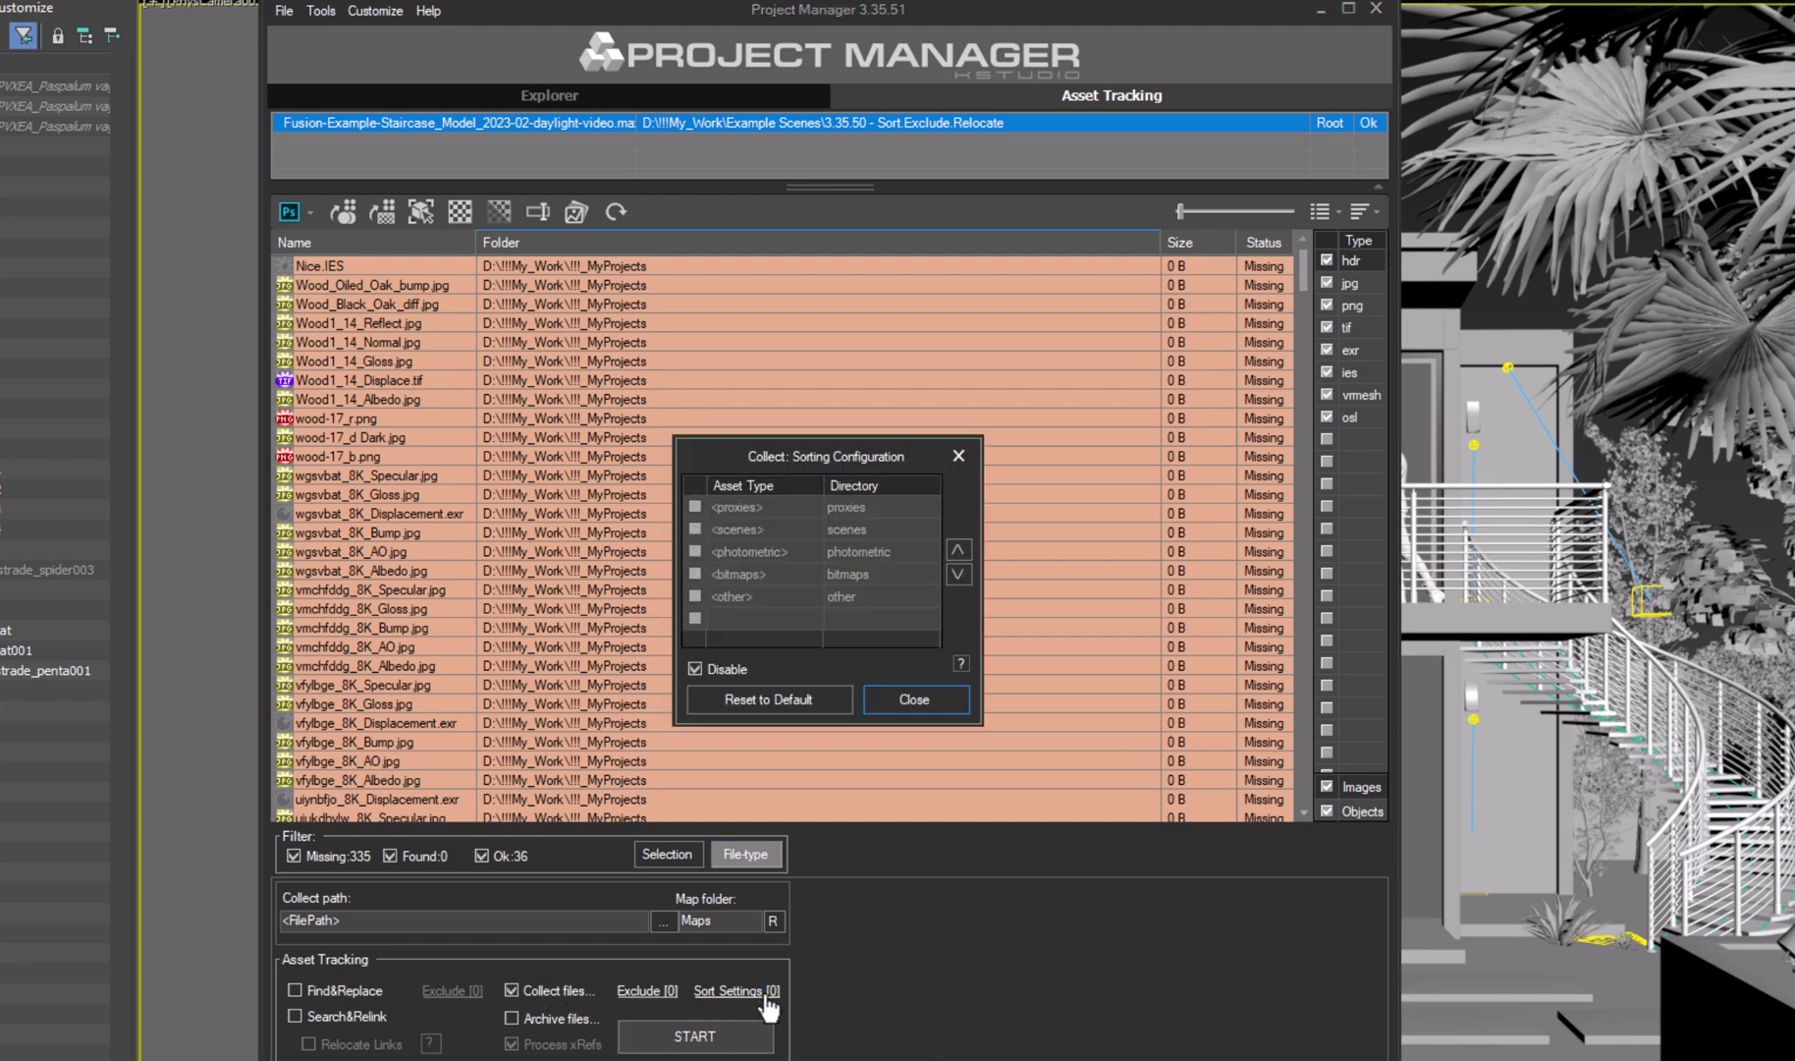
{"action": "left_click", "coordinate": [747, 670]}
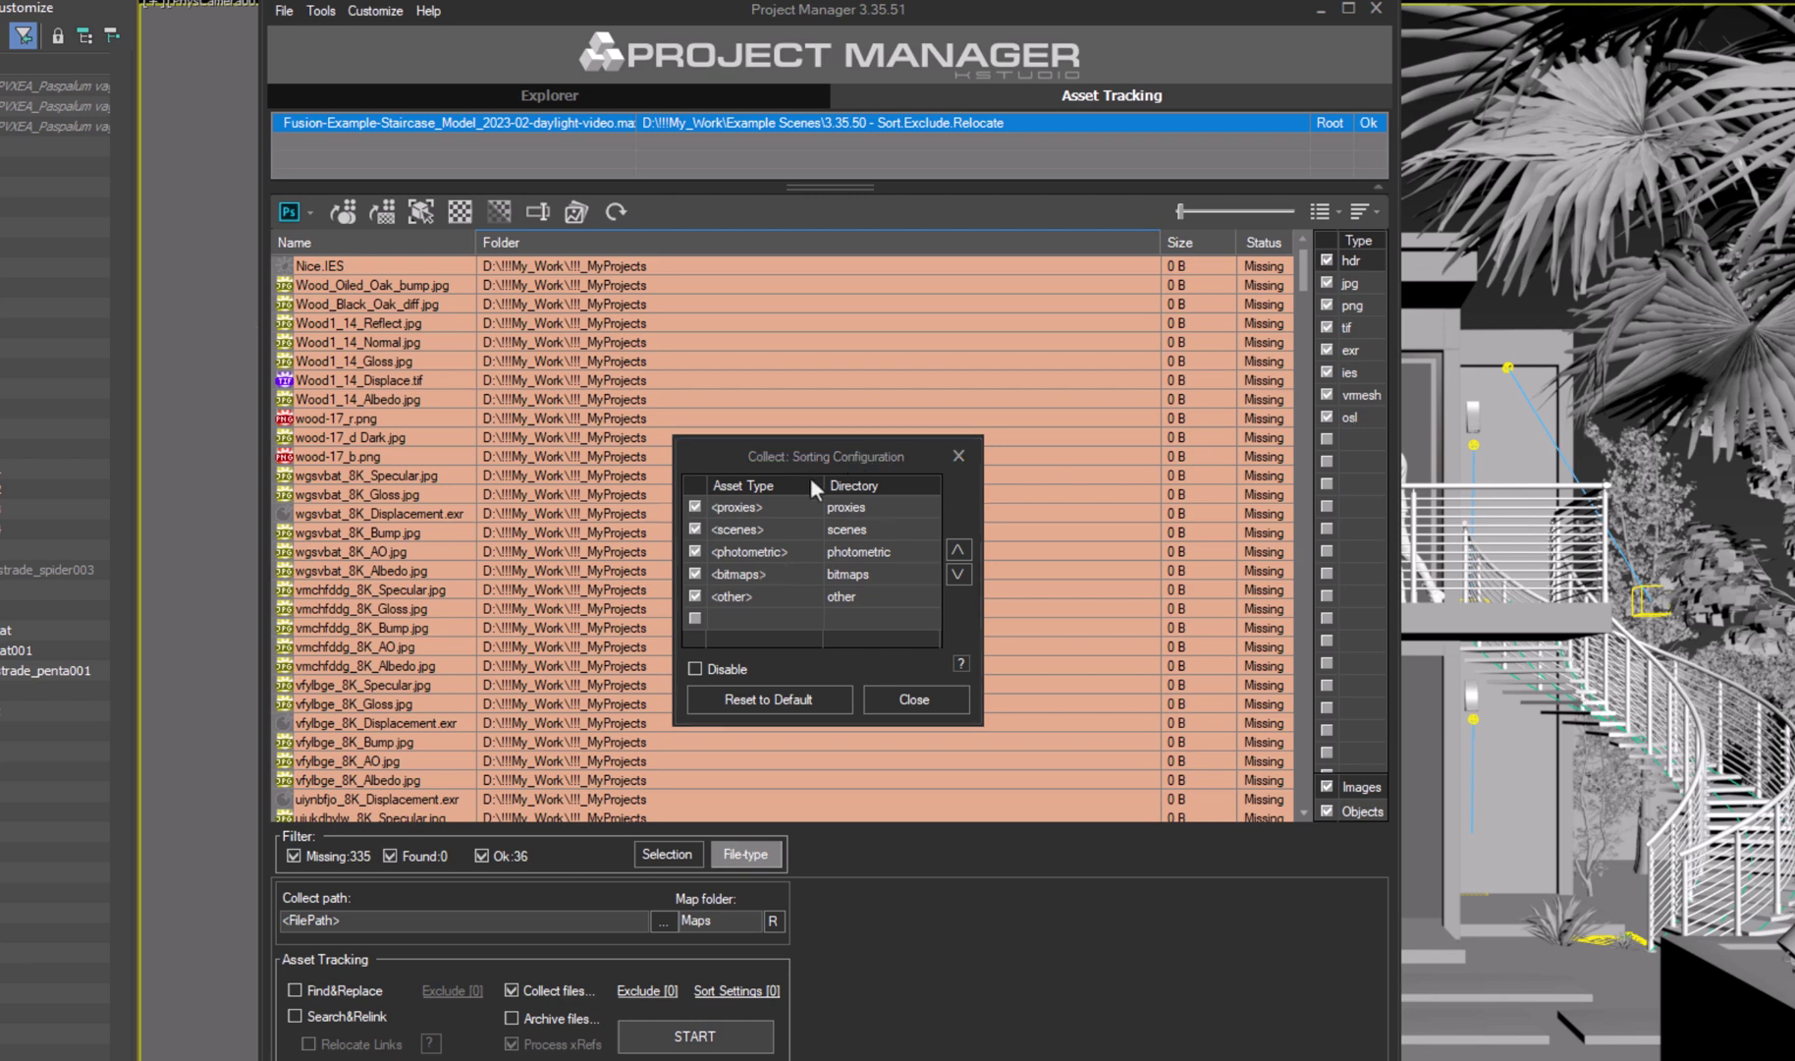
{"action": "left_click", "coordinate": [869, 515]}
{"action": "left_click", "coordinate": [866, 508]}
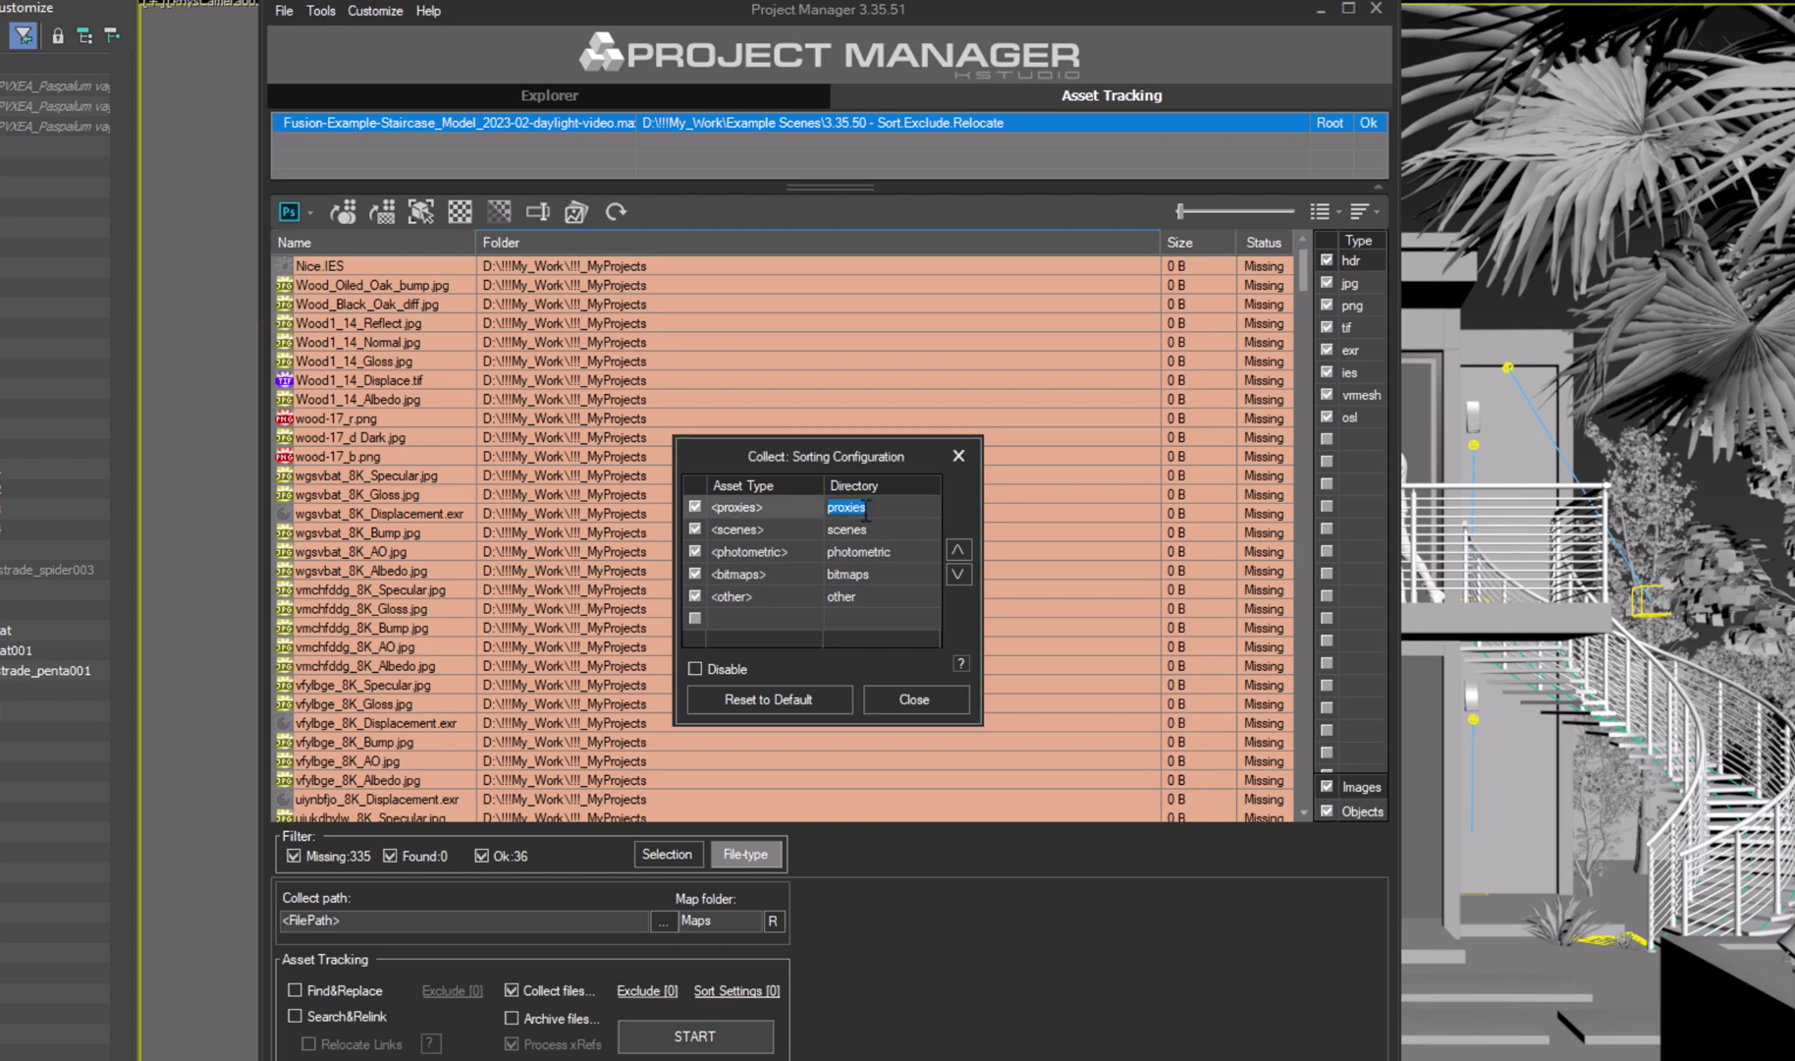
{"action": "type", "text": "vray-proxy"}
{"action": "key", "text": "Return"}
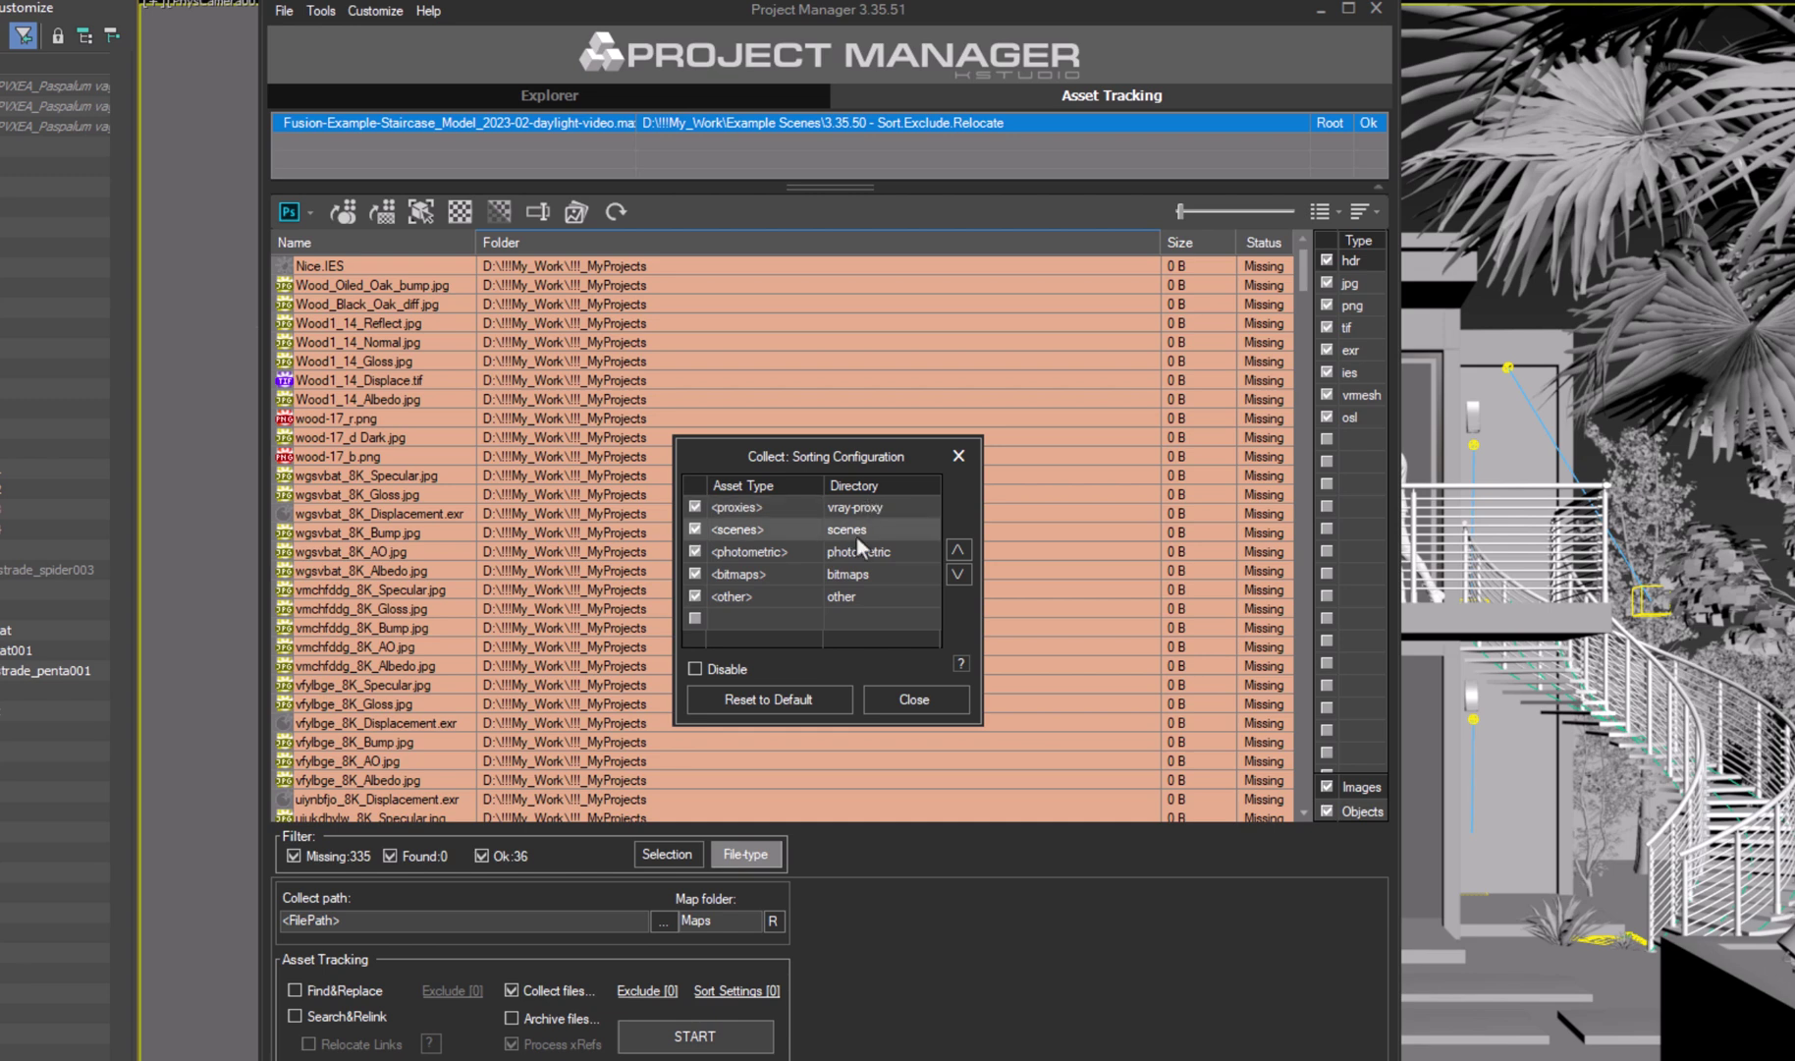
Rename the scenes directory to xRef and turn off the <other> rule.
{"action": "left_click", "coordinate": [862, 534]}
{"action": "key", "text": "Return"}
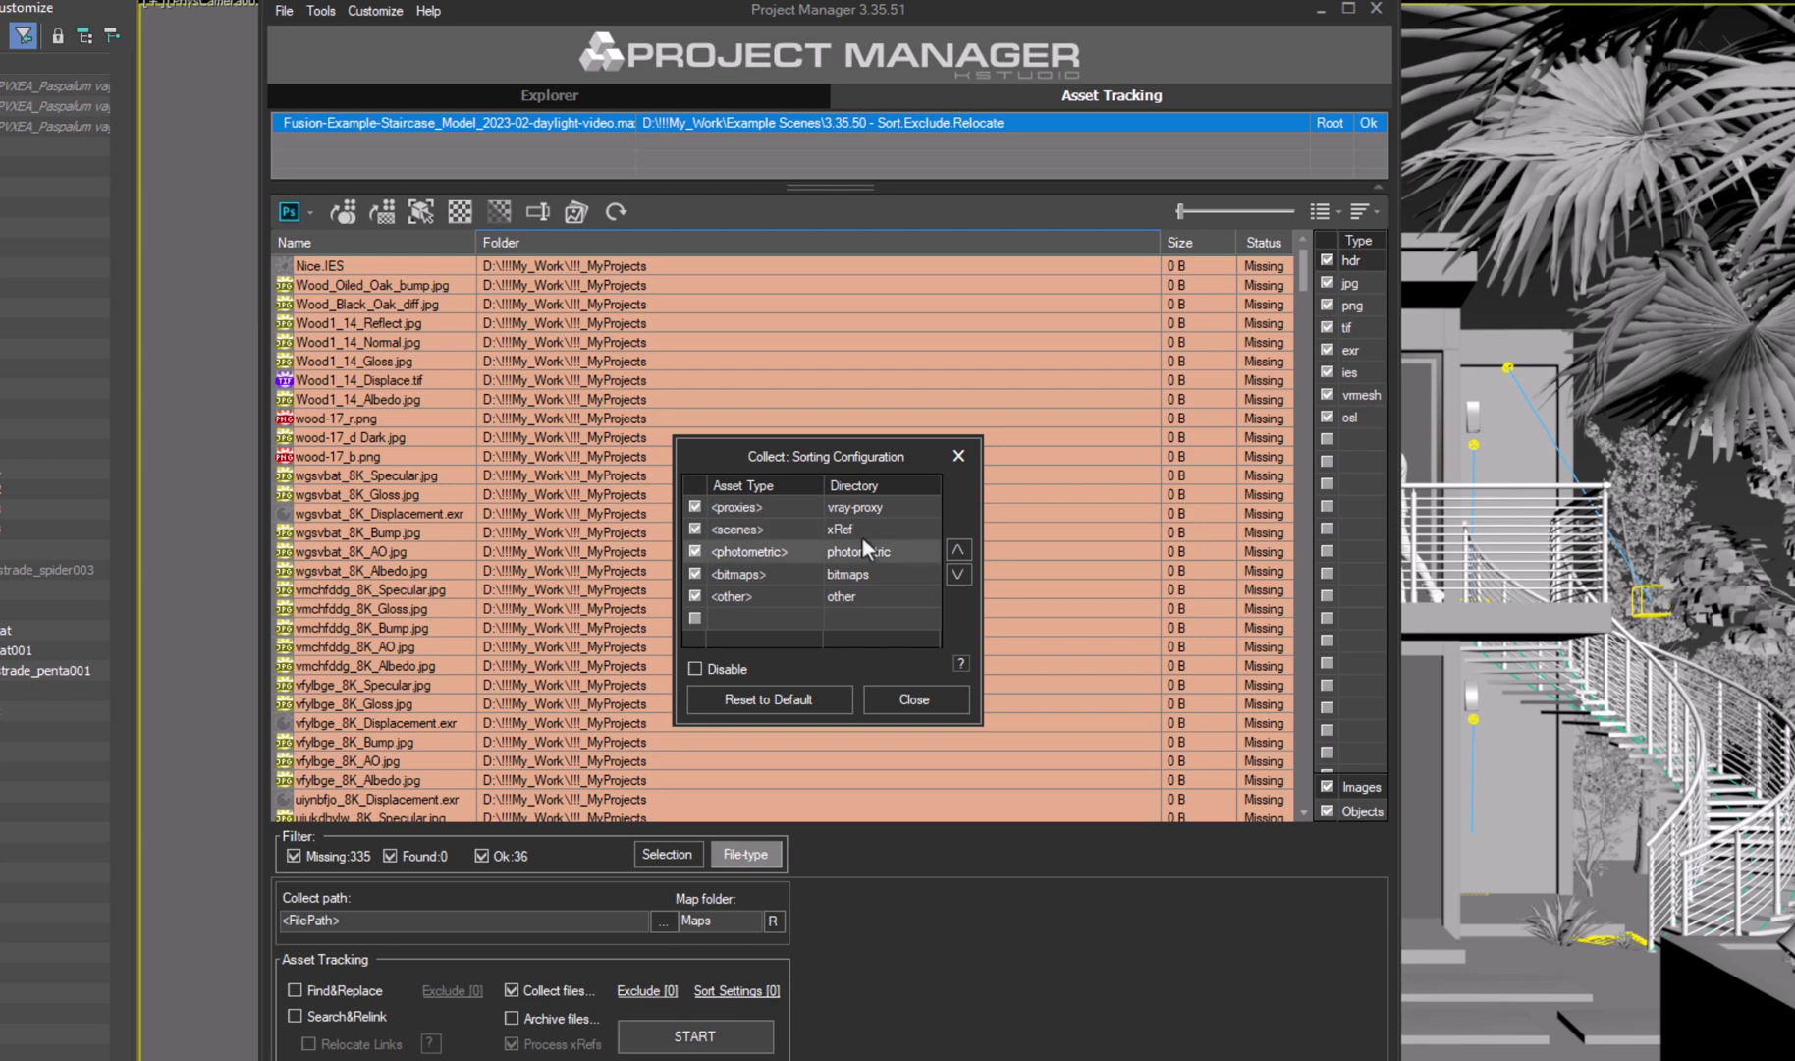
{"action": "left_click", "coordinate": [694, 596]}
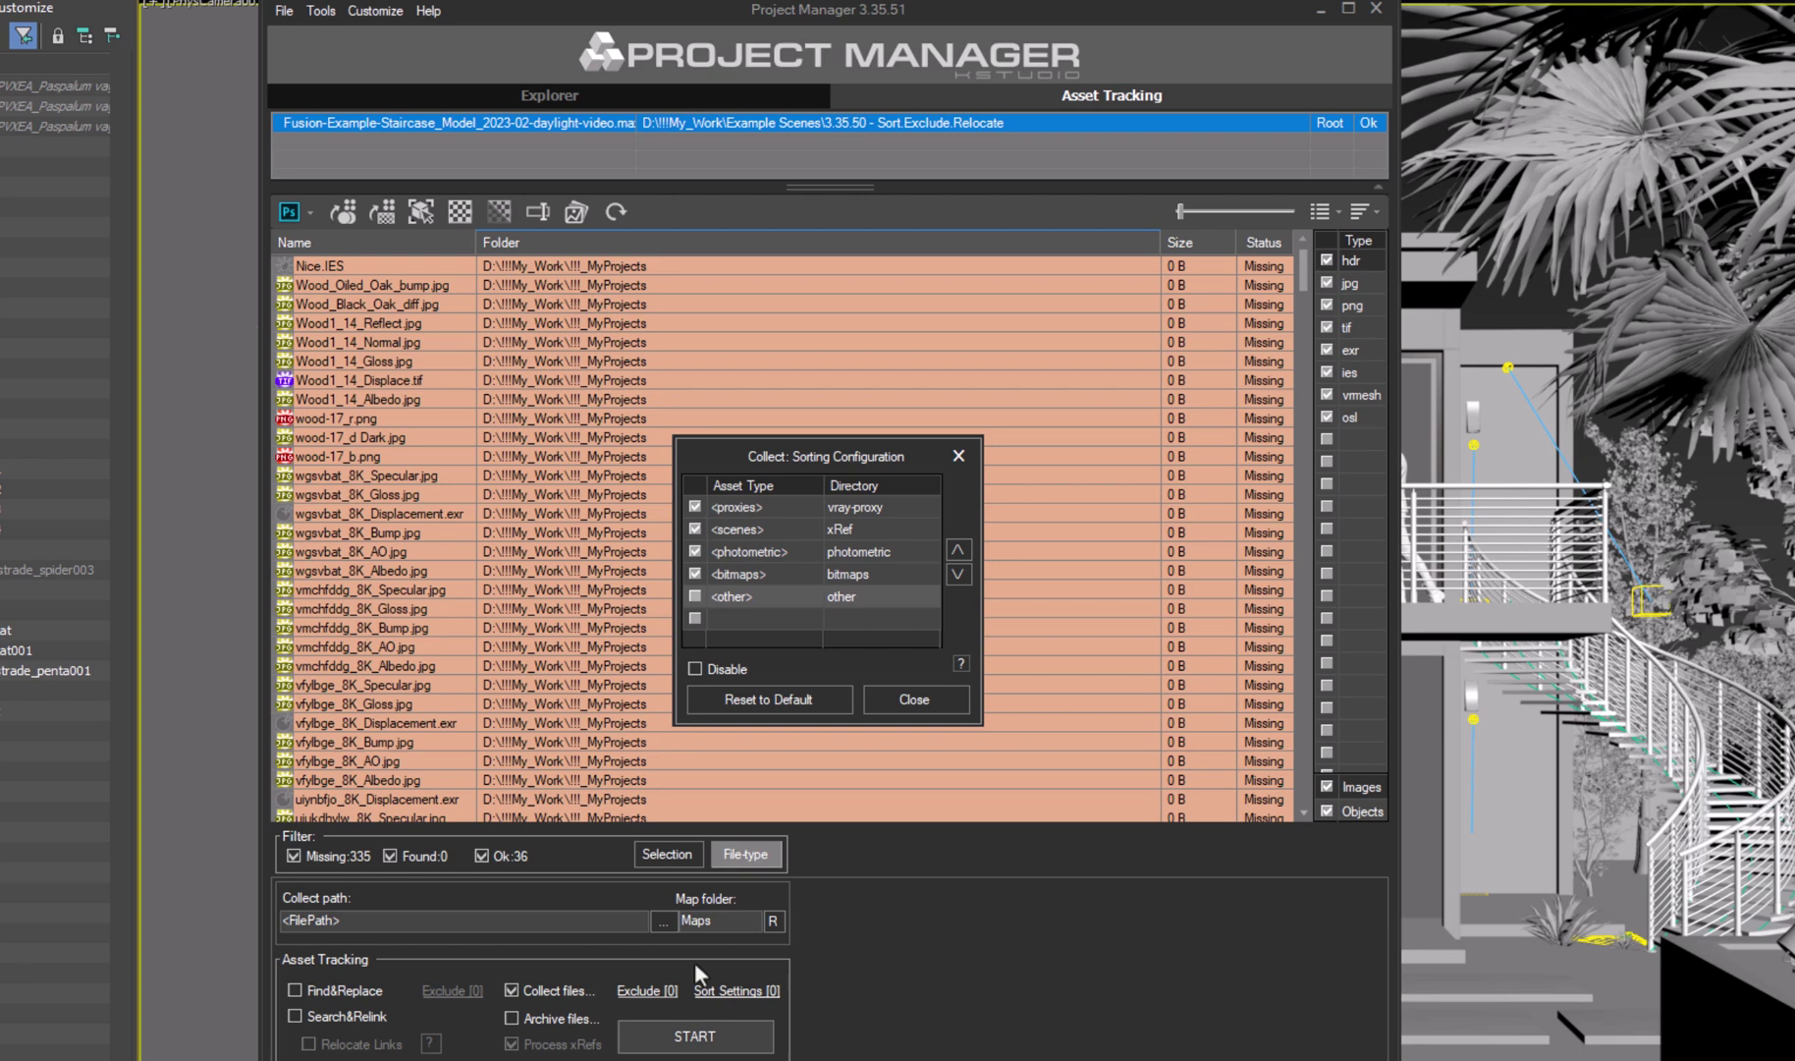
Reset sorting rules to defaults (proxies, scenes, photometric, bitmaps, other) with all five enabled.
{"action": "left_click", "coordinate": [818, 705]}
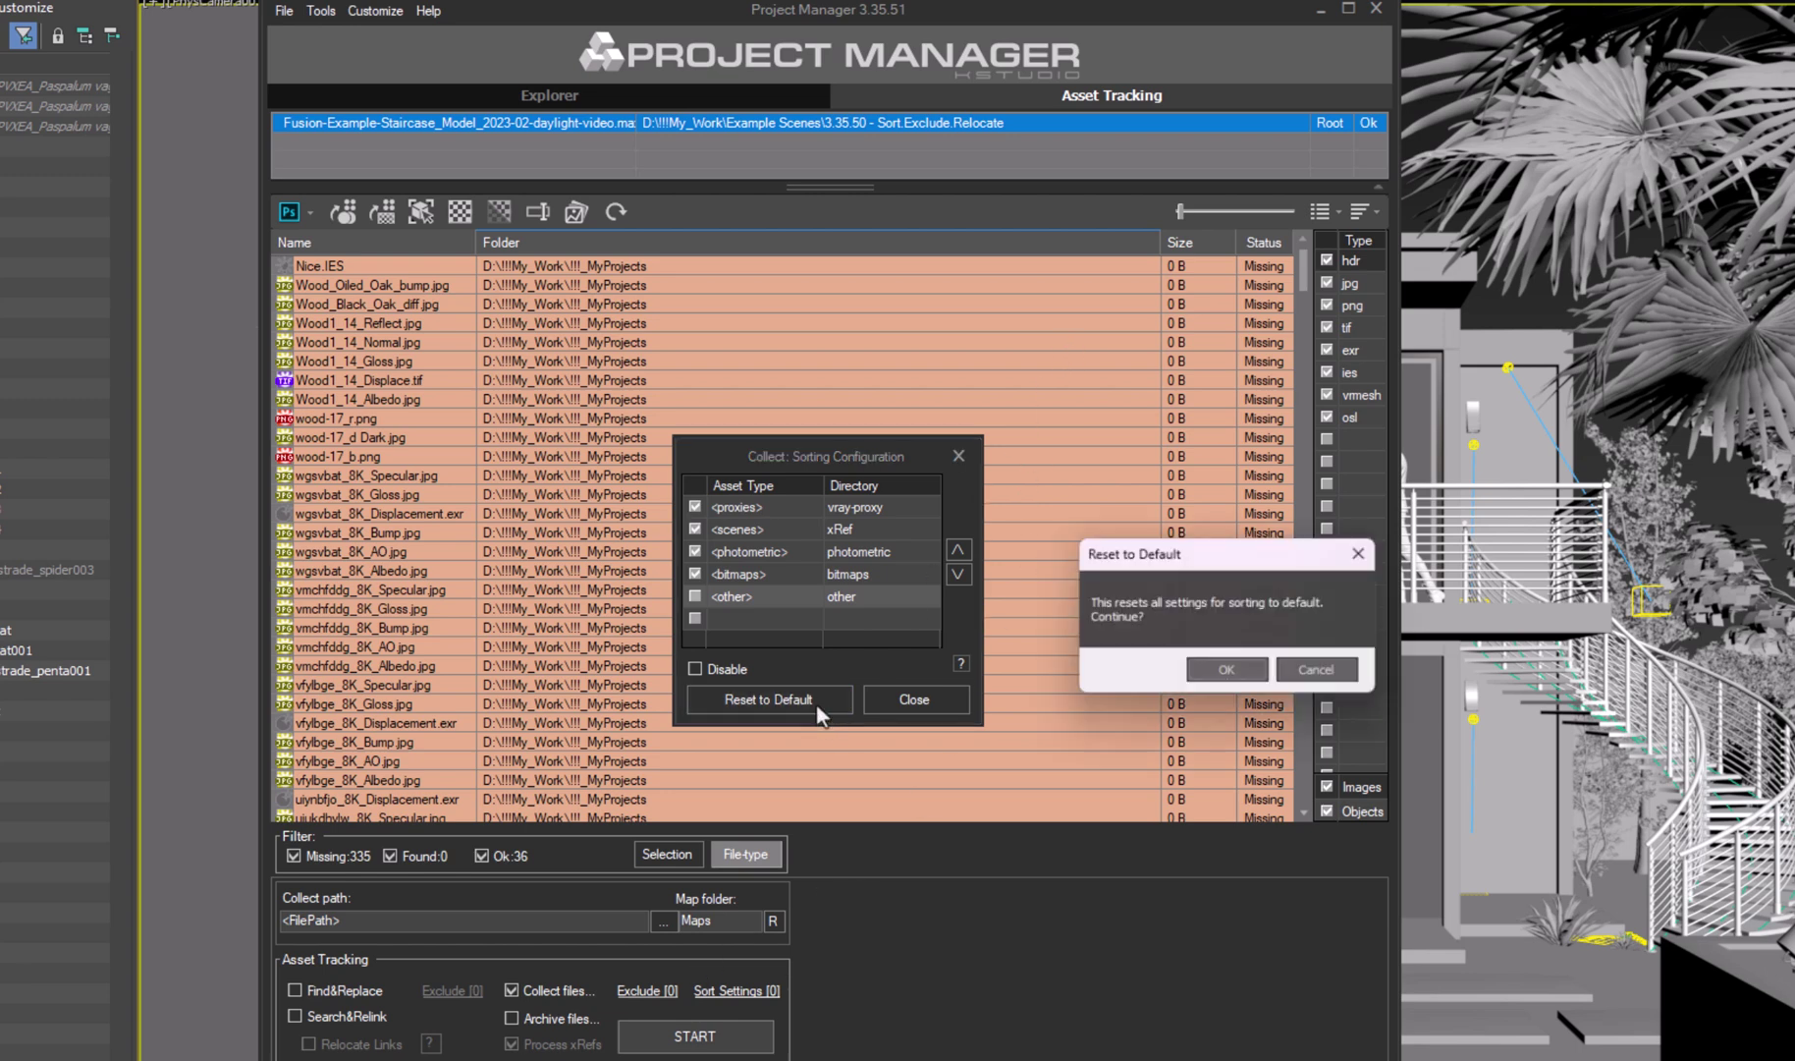
{"action": "left_click", "coordinate": [1231, 674]}
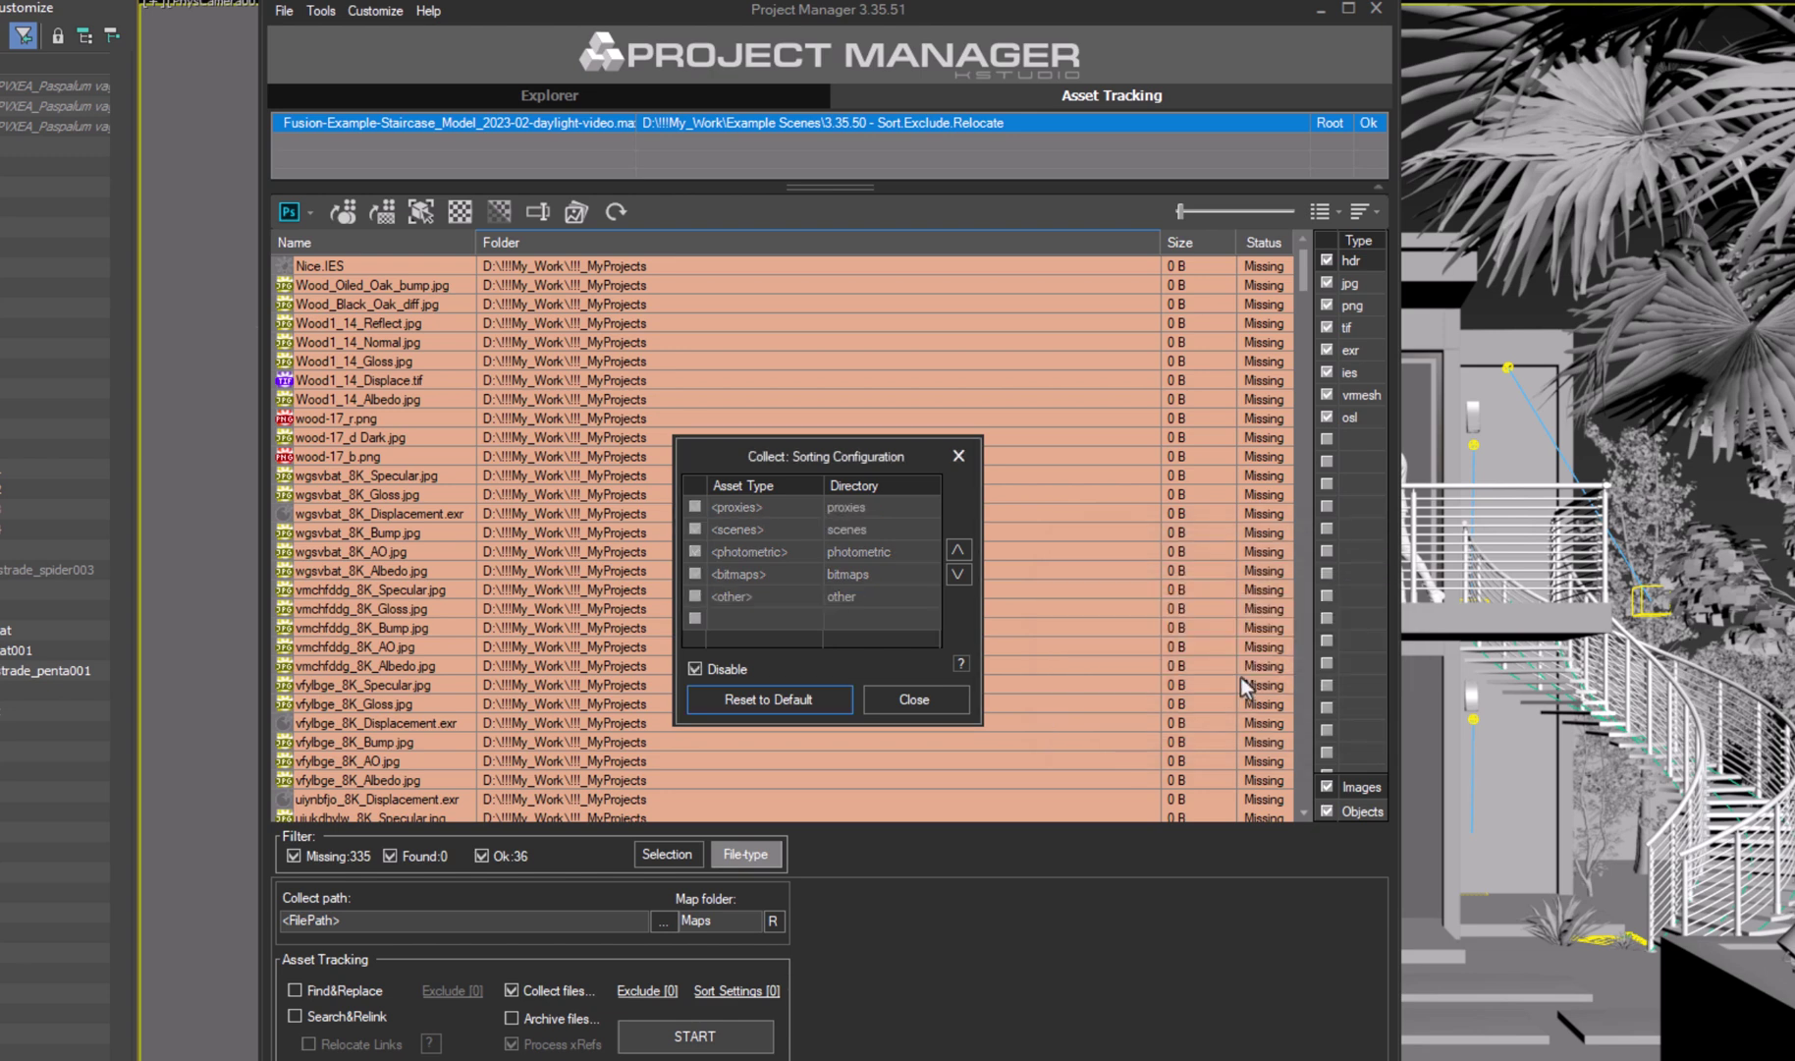
{"action": "left_click", "coordinate": [720, 671]}
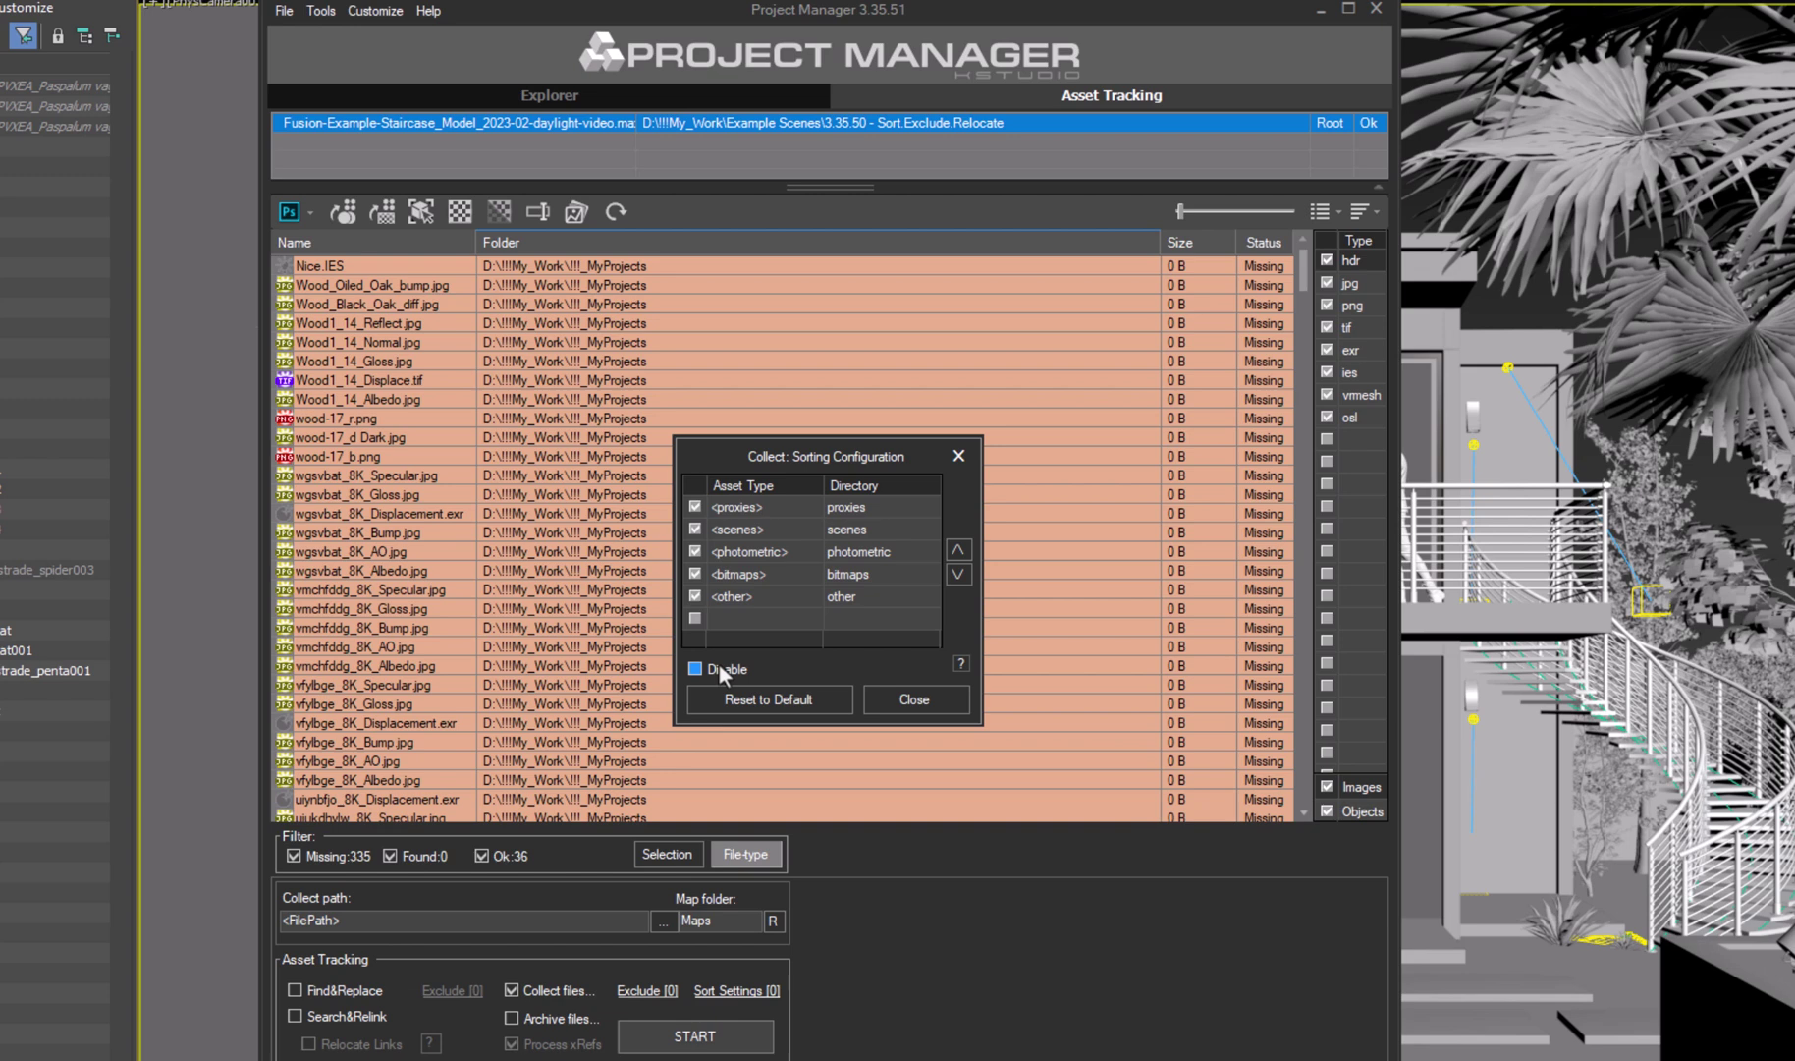
Add .HDR and .EXR sorting rules, both directed to bitmaps\hdr.
{"action": "double_click", "coordinate": [787, 615]}
{"action": "type", "text": "."}
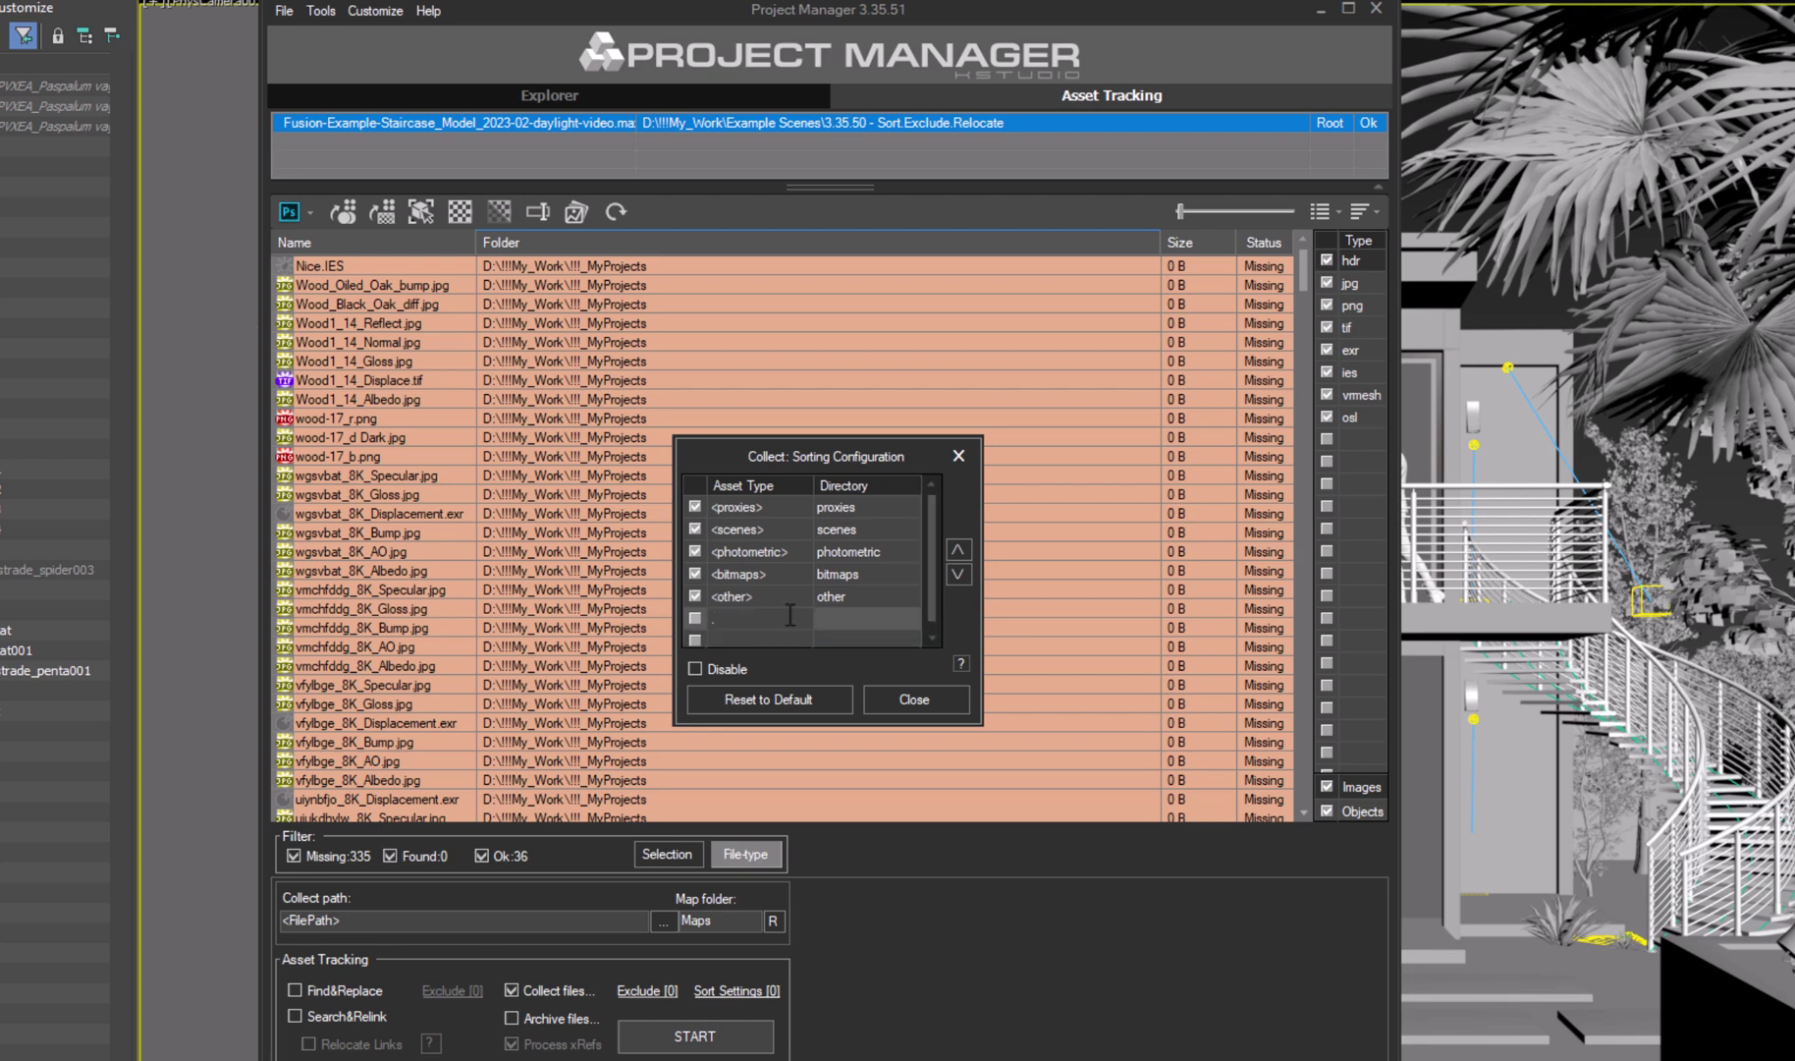
{"action": "type", "text": "HDR"}
{"action": "left_click", "coordinate": [835, 626]}
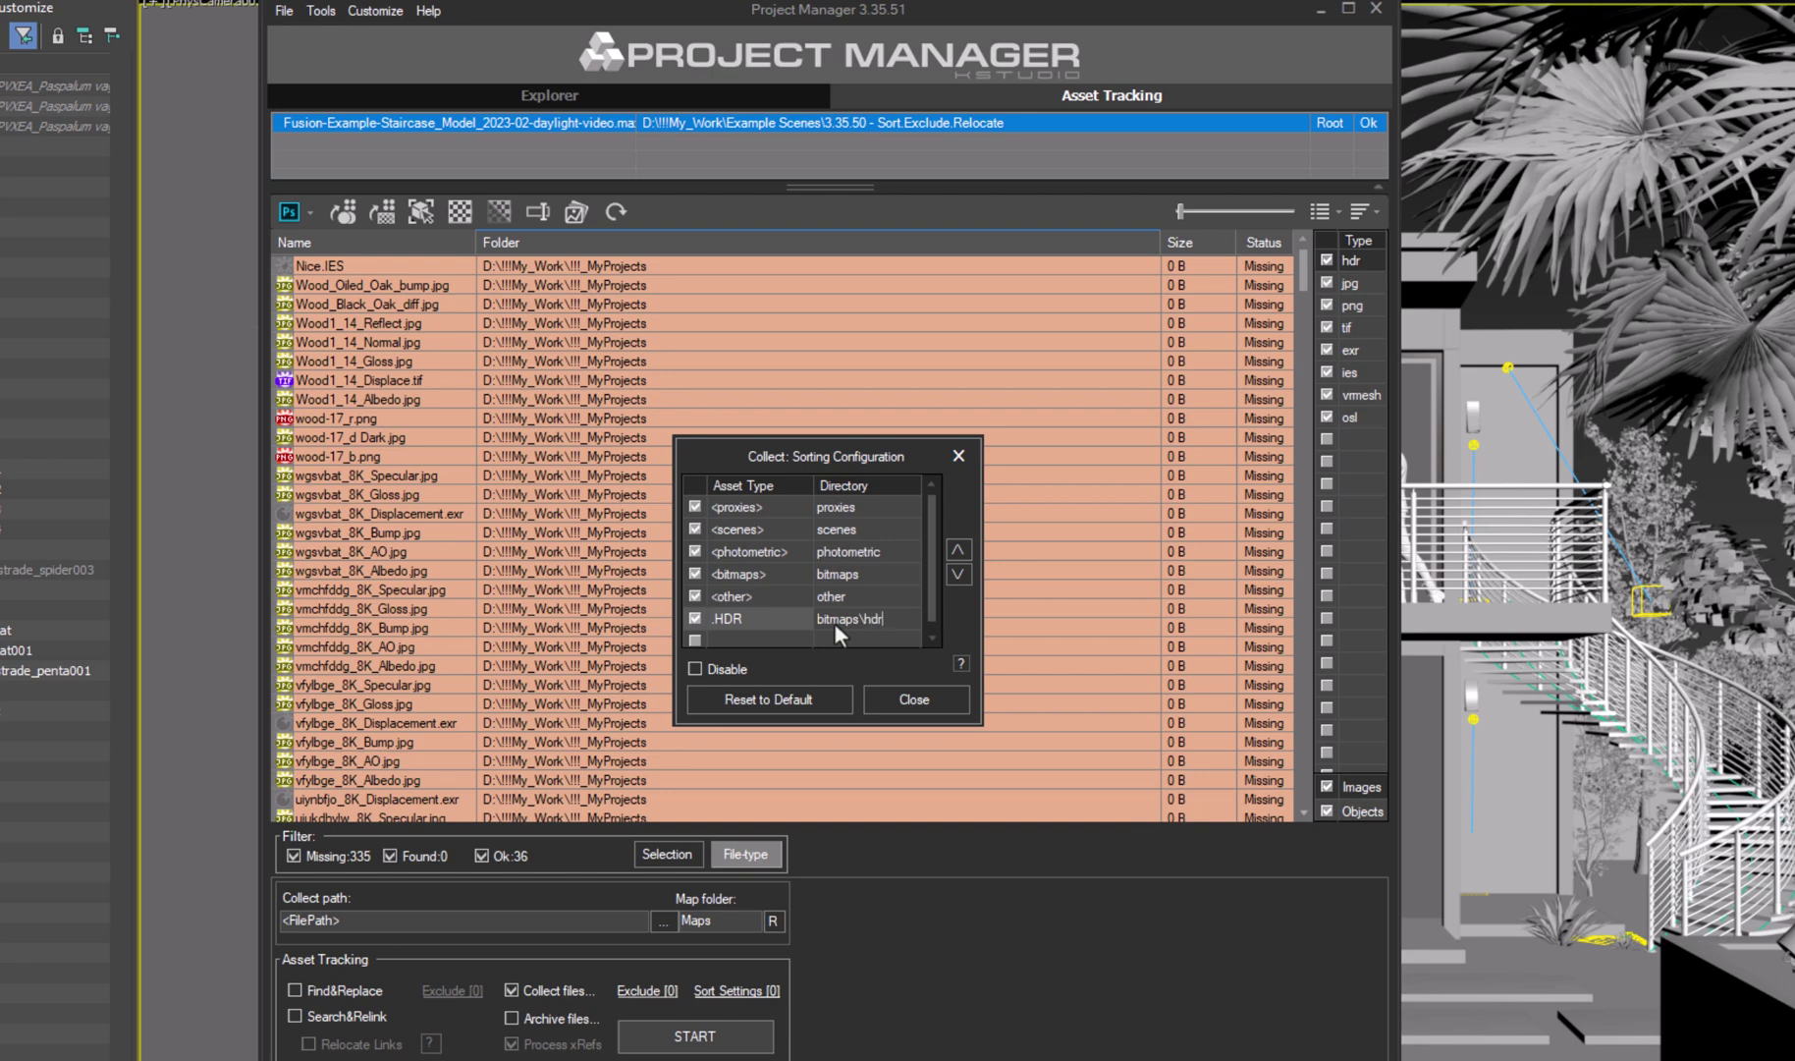
{"action": "scroll", "coordinate": [833, 622], "scroll_direction": "down", "scroll_amount": 1}
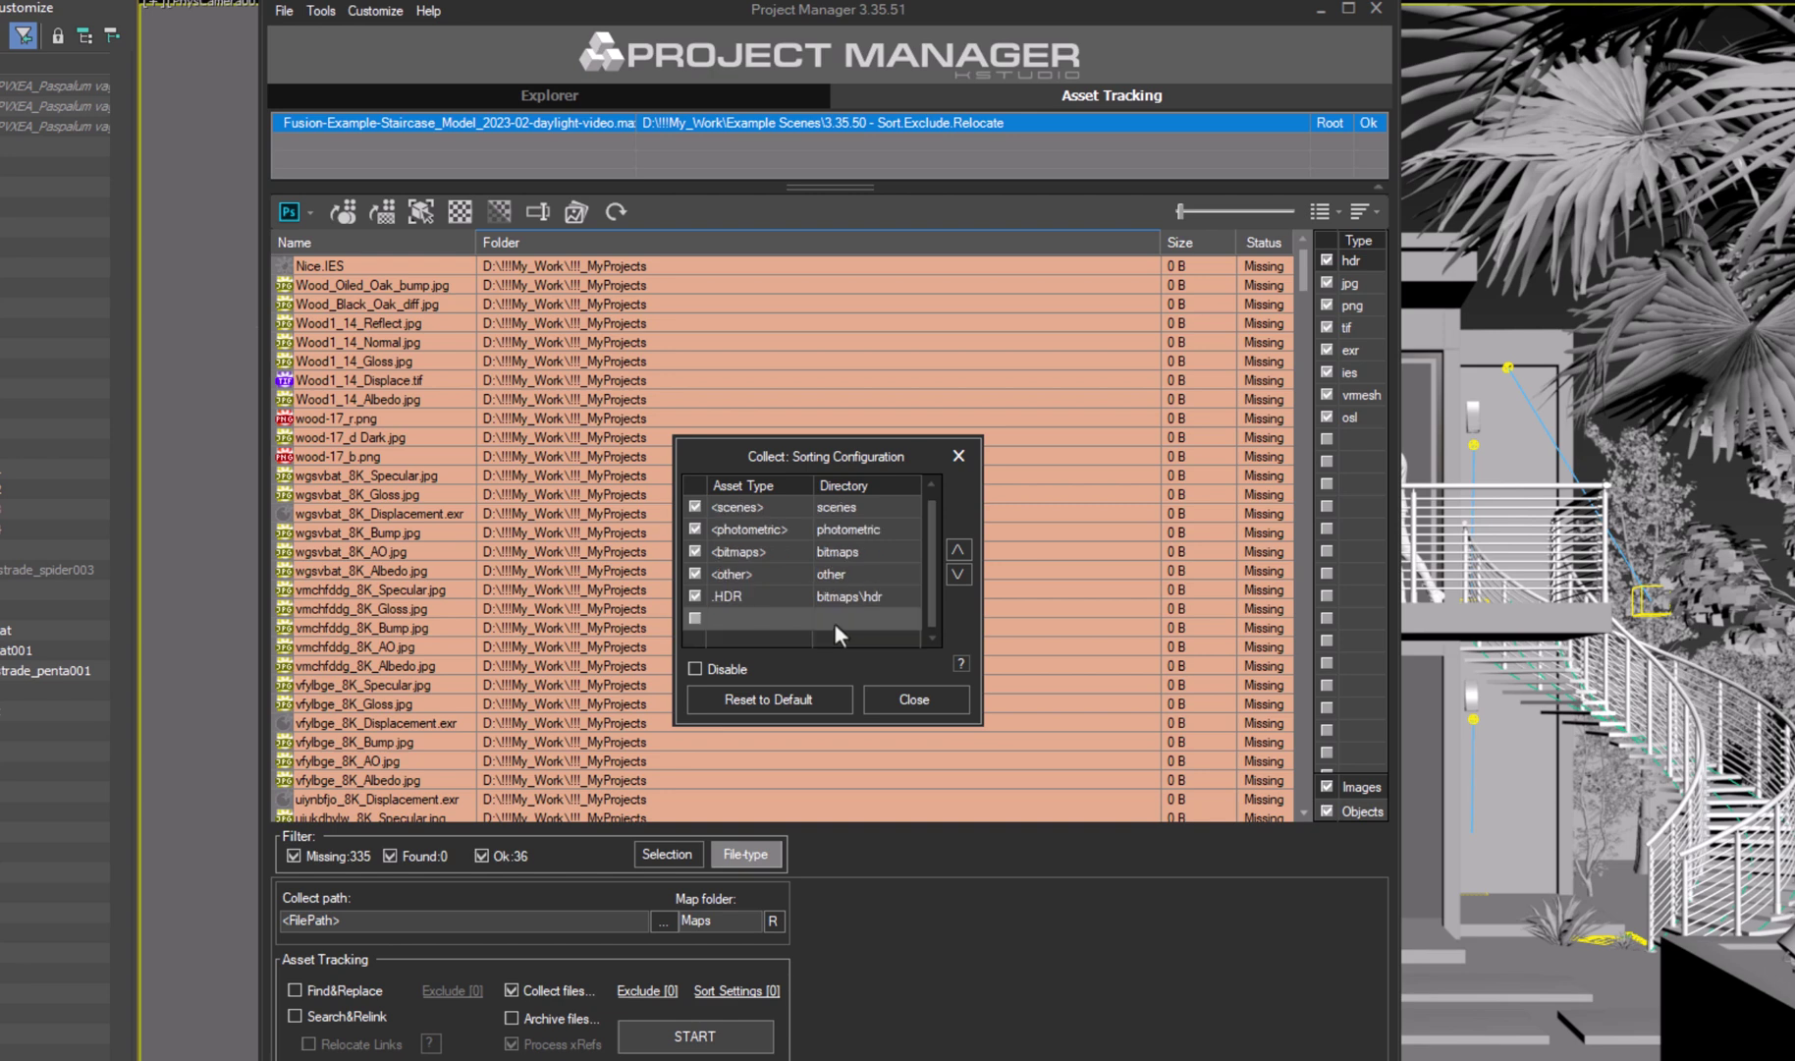
{"action": "left_click", "coordinate": [695, 621]}
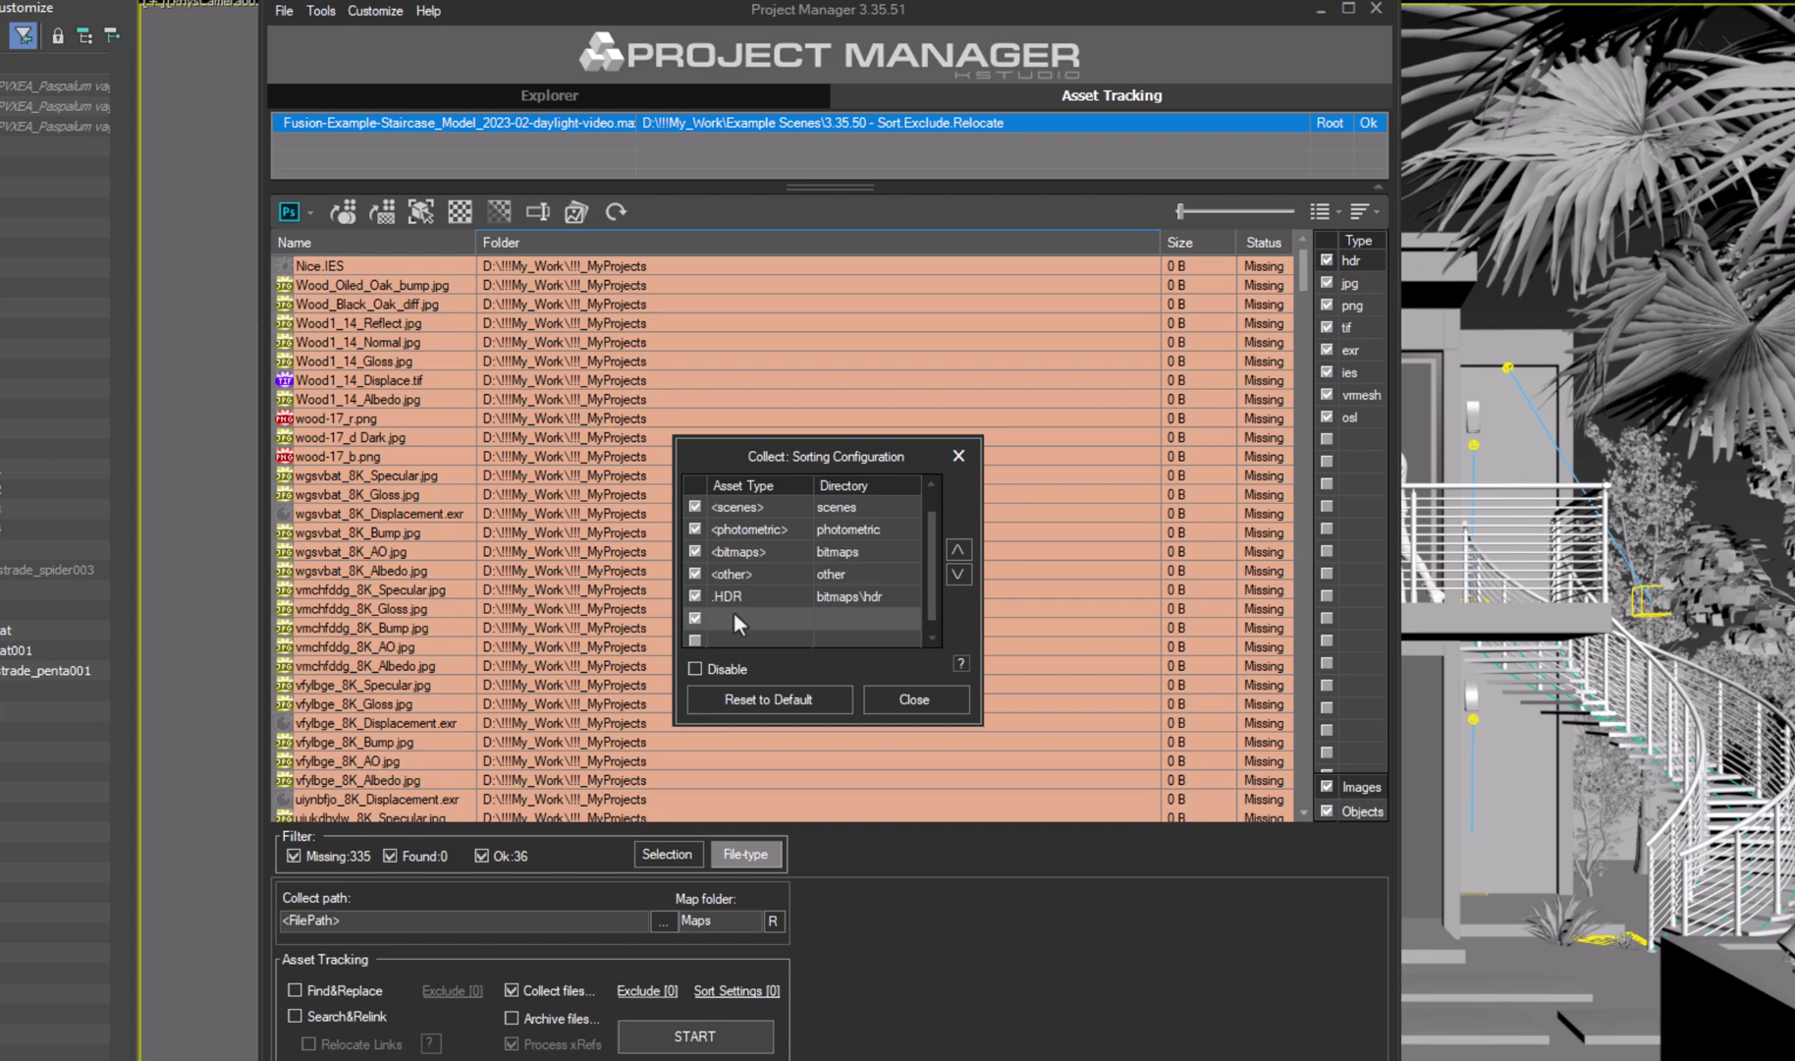
{"action": "double_click", "coordinate": [719, 617]}
{"action": "type", "text": ".EXR"}
{"action": "double_click", "coordinate": [837, 611]}
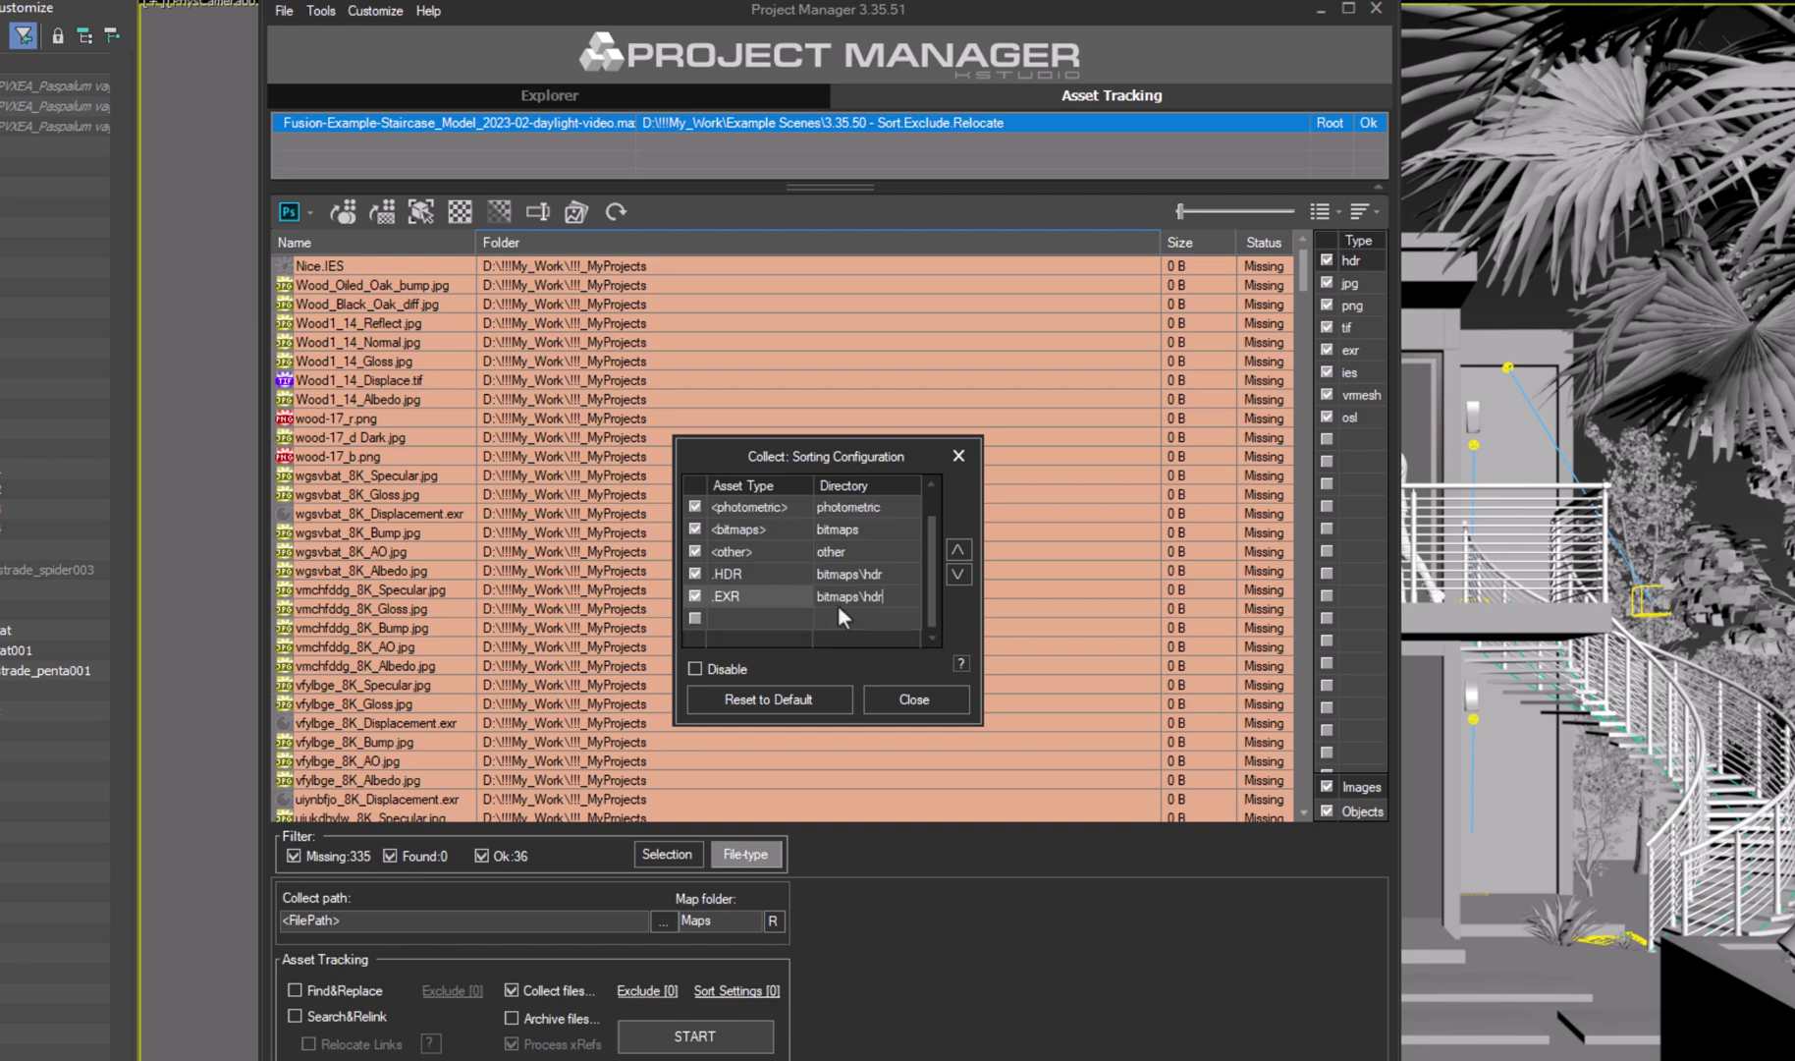
{"action": "key", "text": "Return"}
Move the .HDR and .EXR rules above scenes, photometric, bitmaps and other.
{"action": "left_click", "coordinate": [862, 579]}
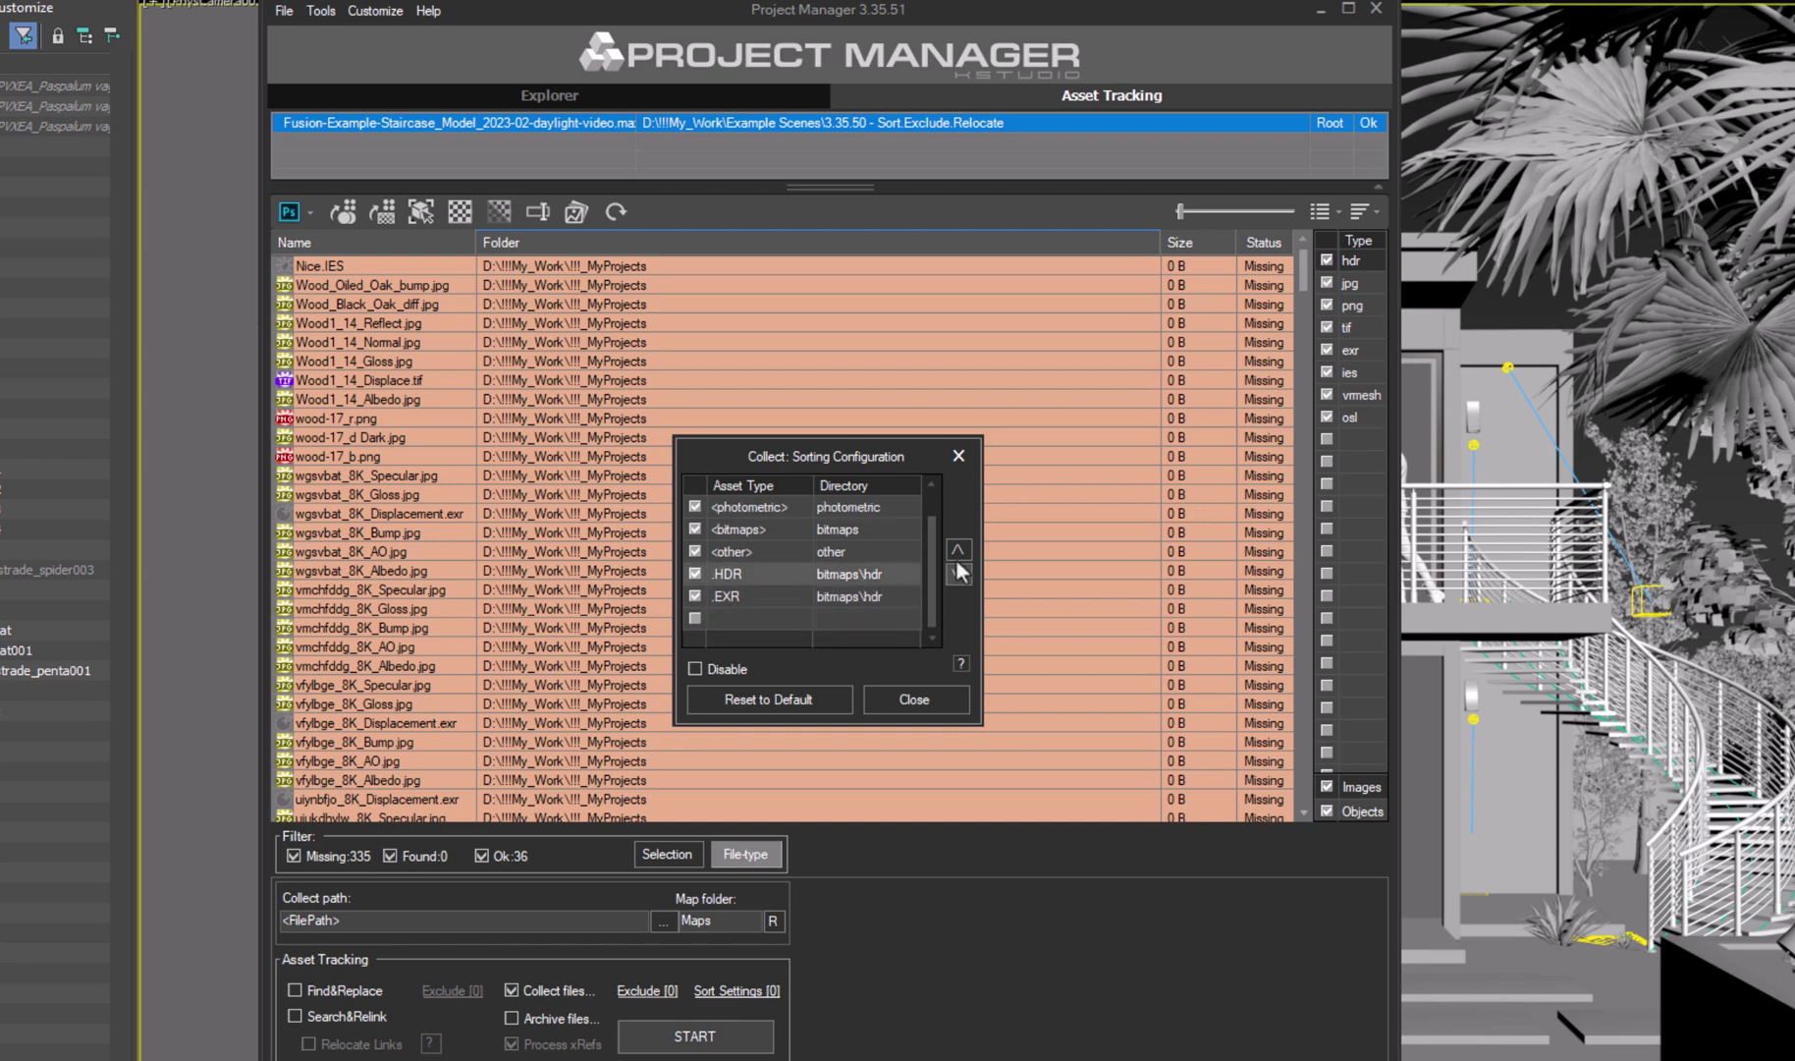
{"action": "left_click", "coordinate": [956, 548]}
{"action": "left_click", "coordinate": [957, 548]}
{"action": "left_click", "coordinate": [957, 548]}
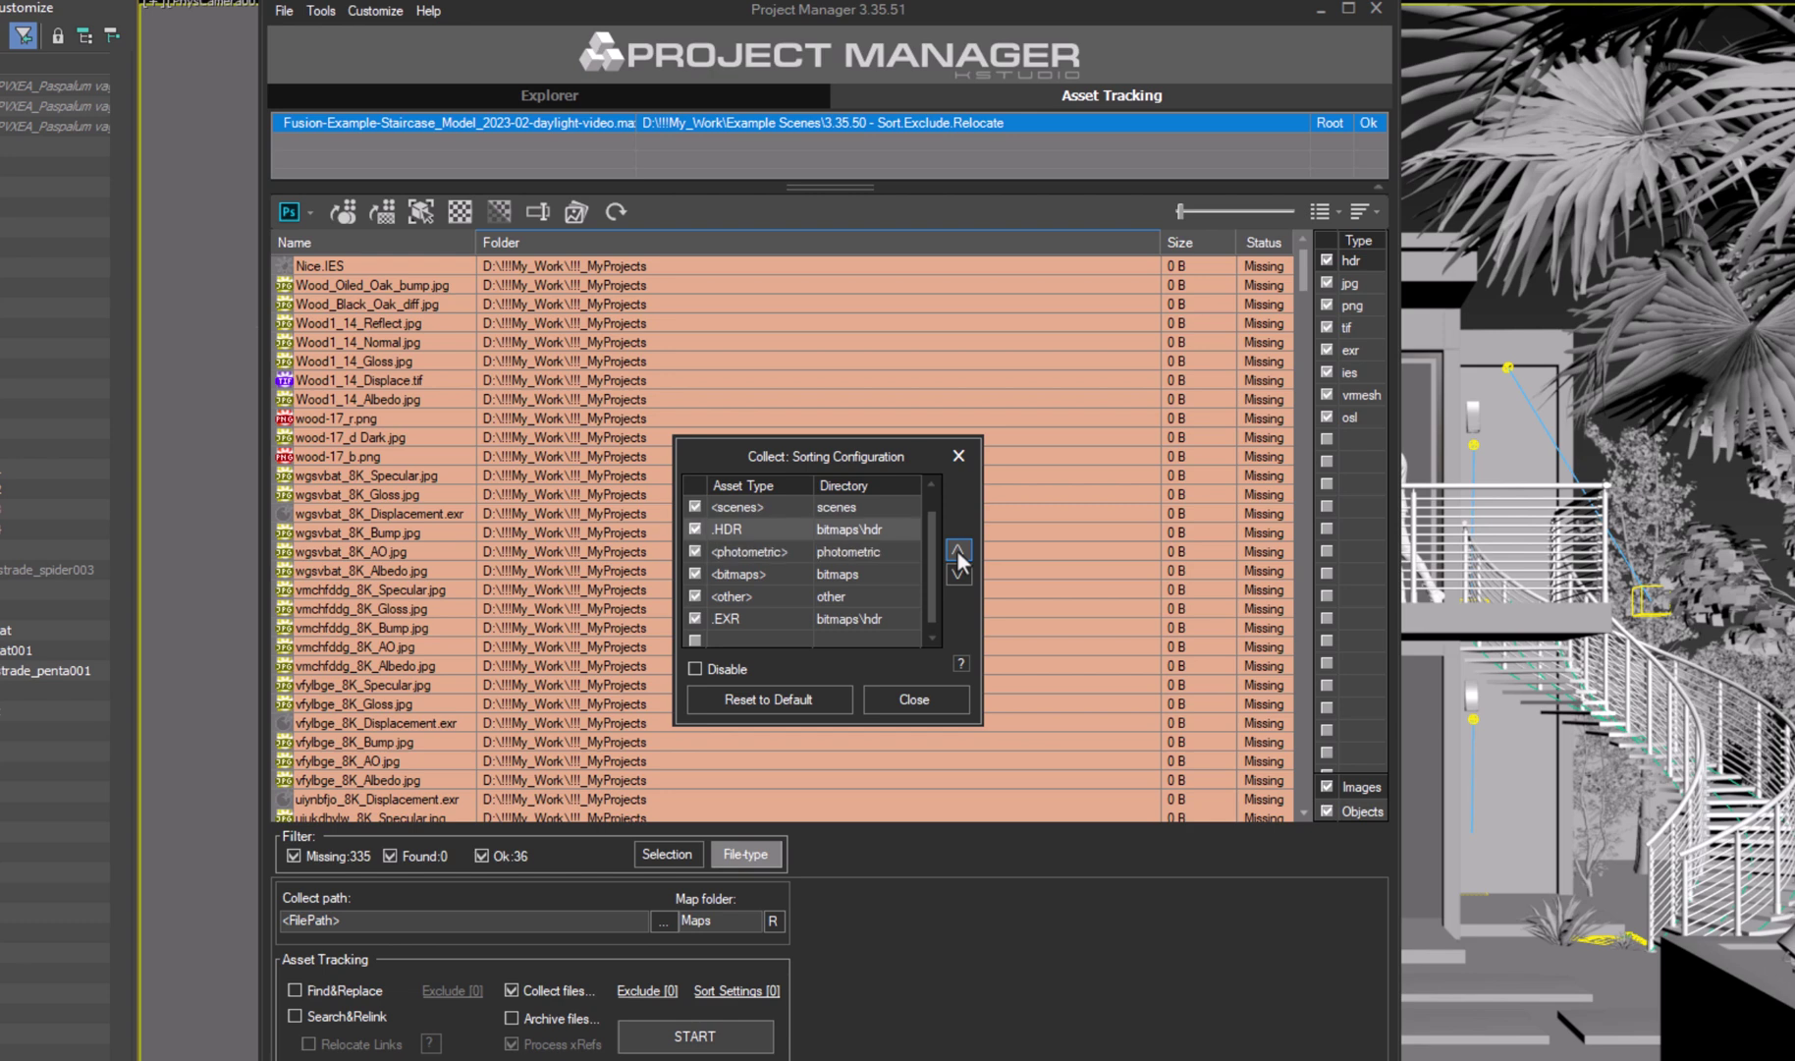
{"action": "left_click", "coordinate": [956, 548]}
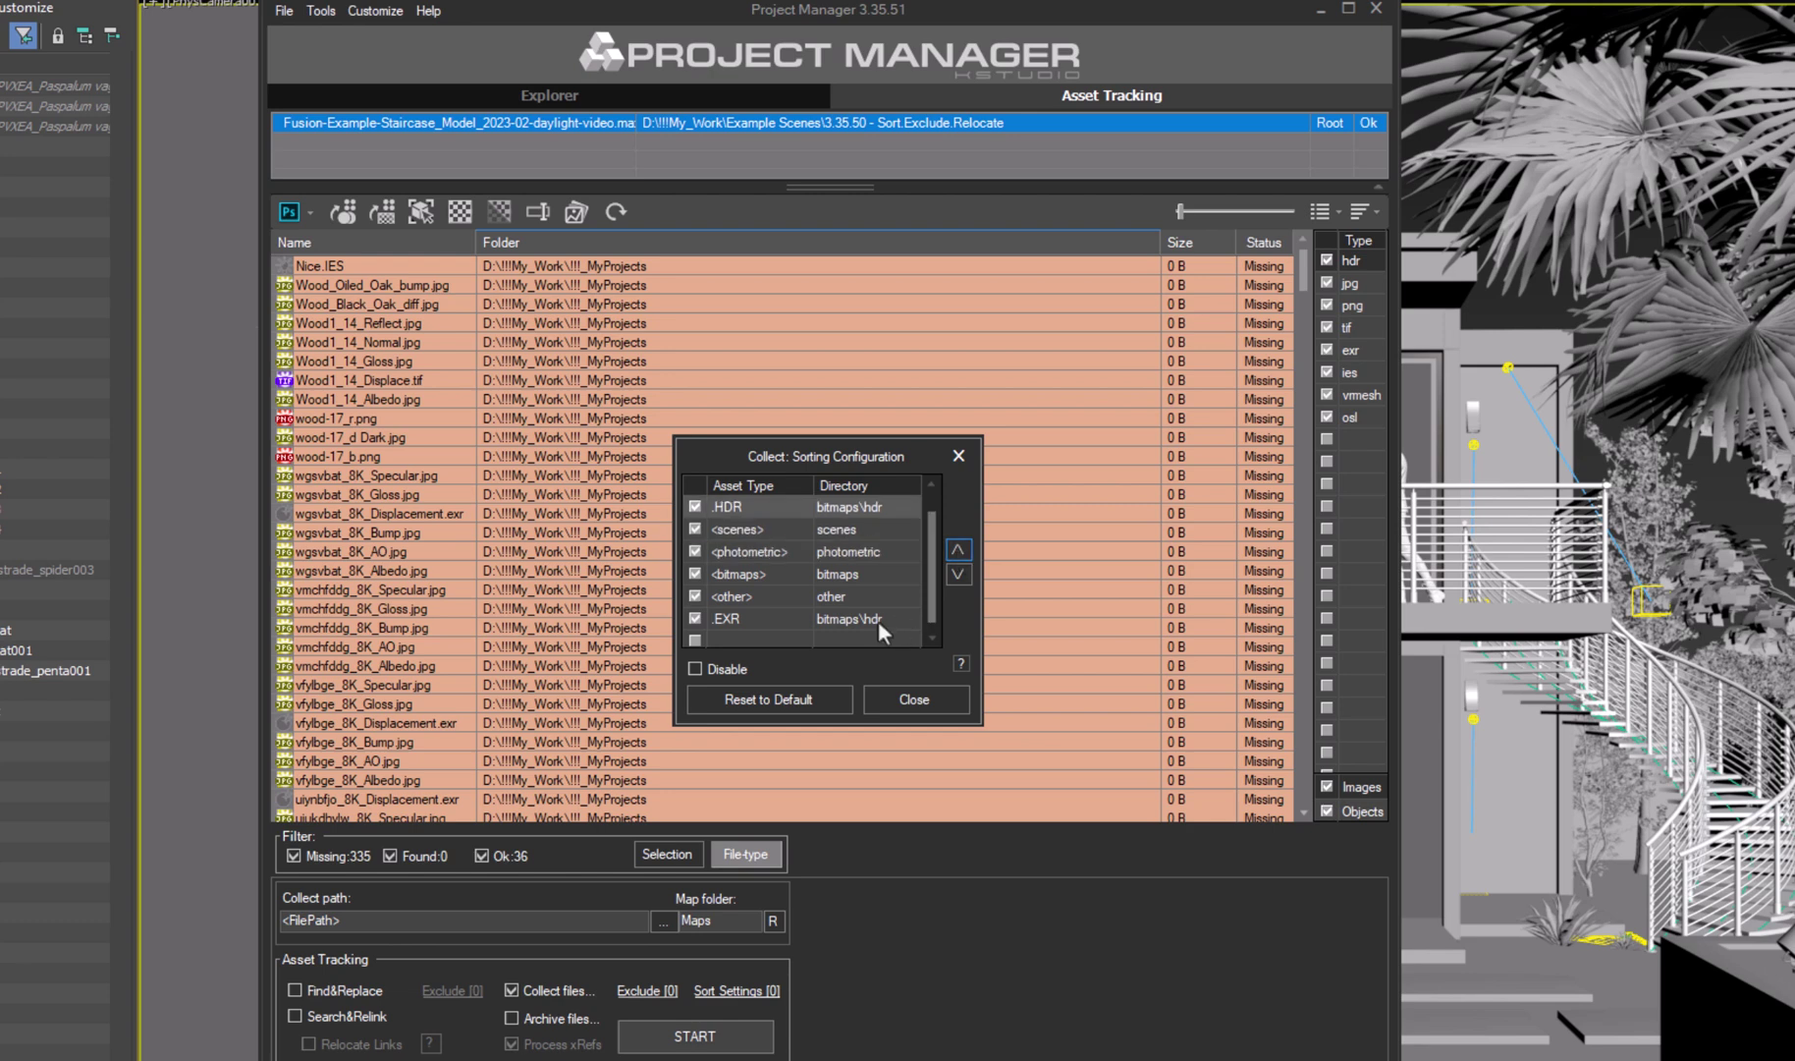
{"action": "double_click", "coordinate": [878, 622]}
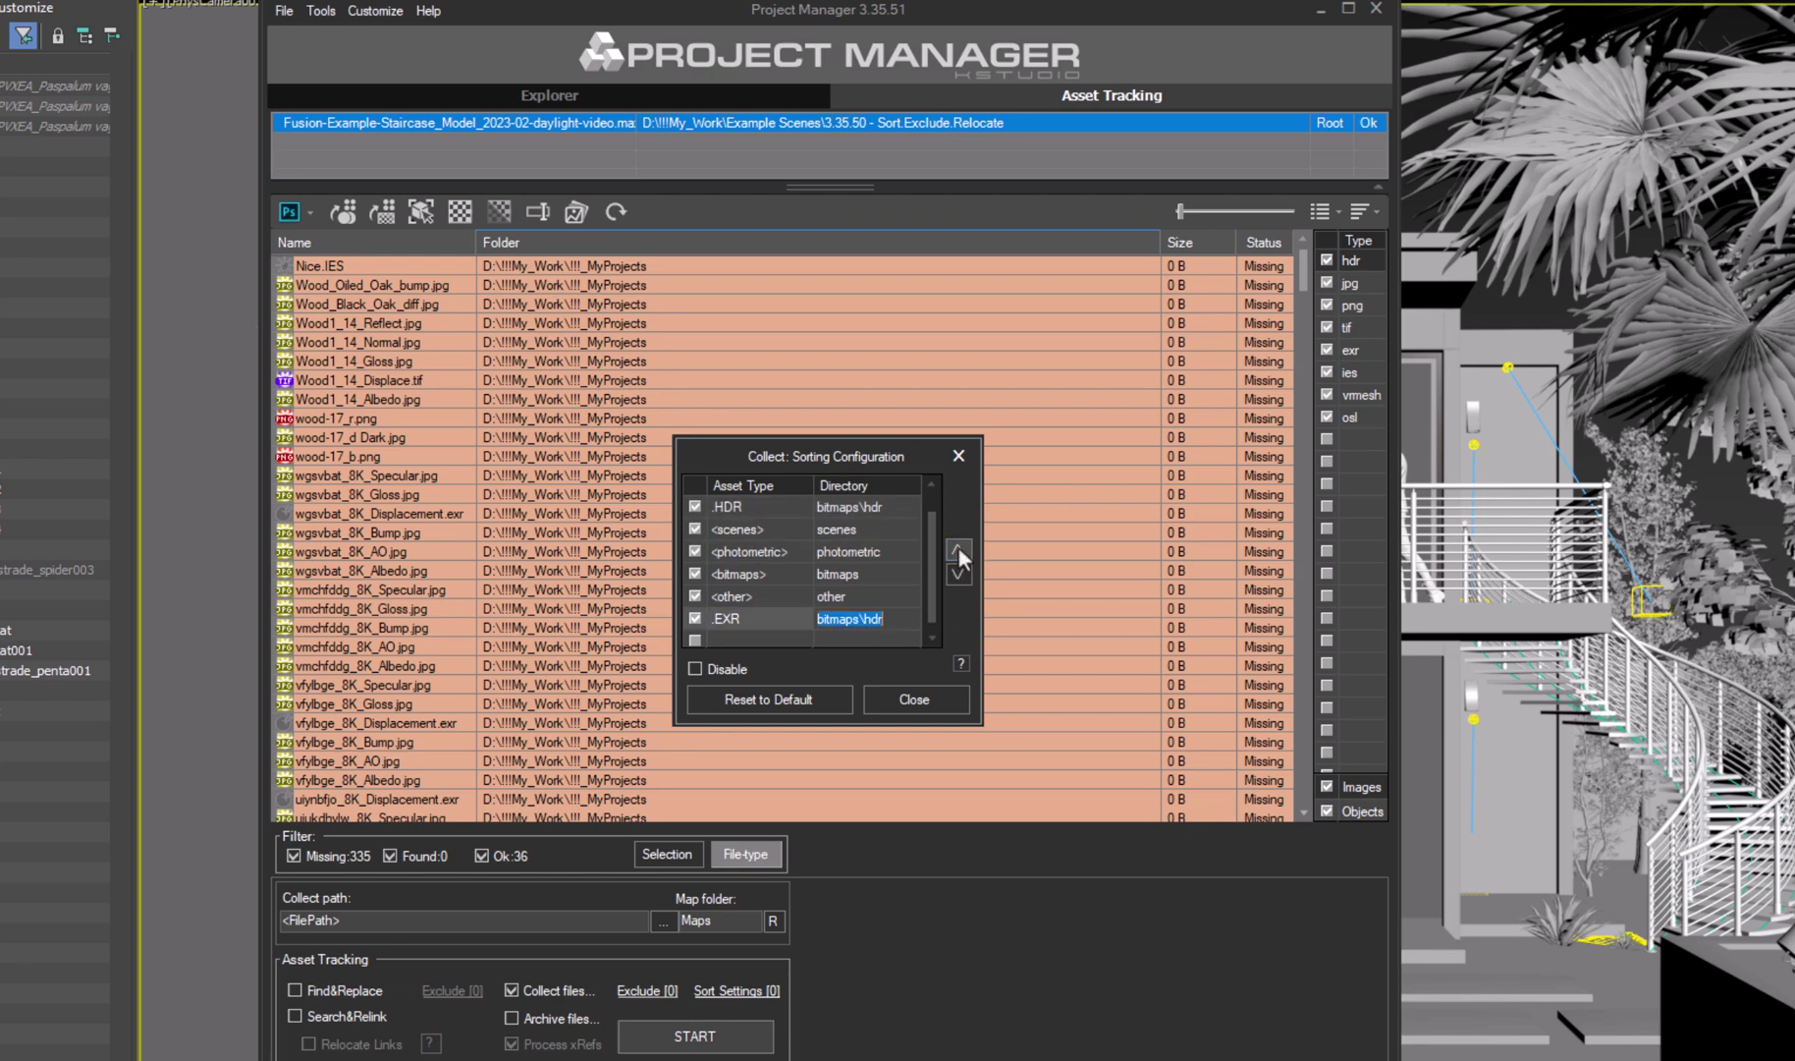
{"action": "left_click", "coordinate": [957, 547]}
{"action": "left_click", "coordinate": [957, 548]}
{"action": "left_click", "coordinate": [958, 548]}
{"action": "left_click", "coordinate": [957, 548]}
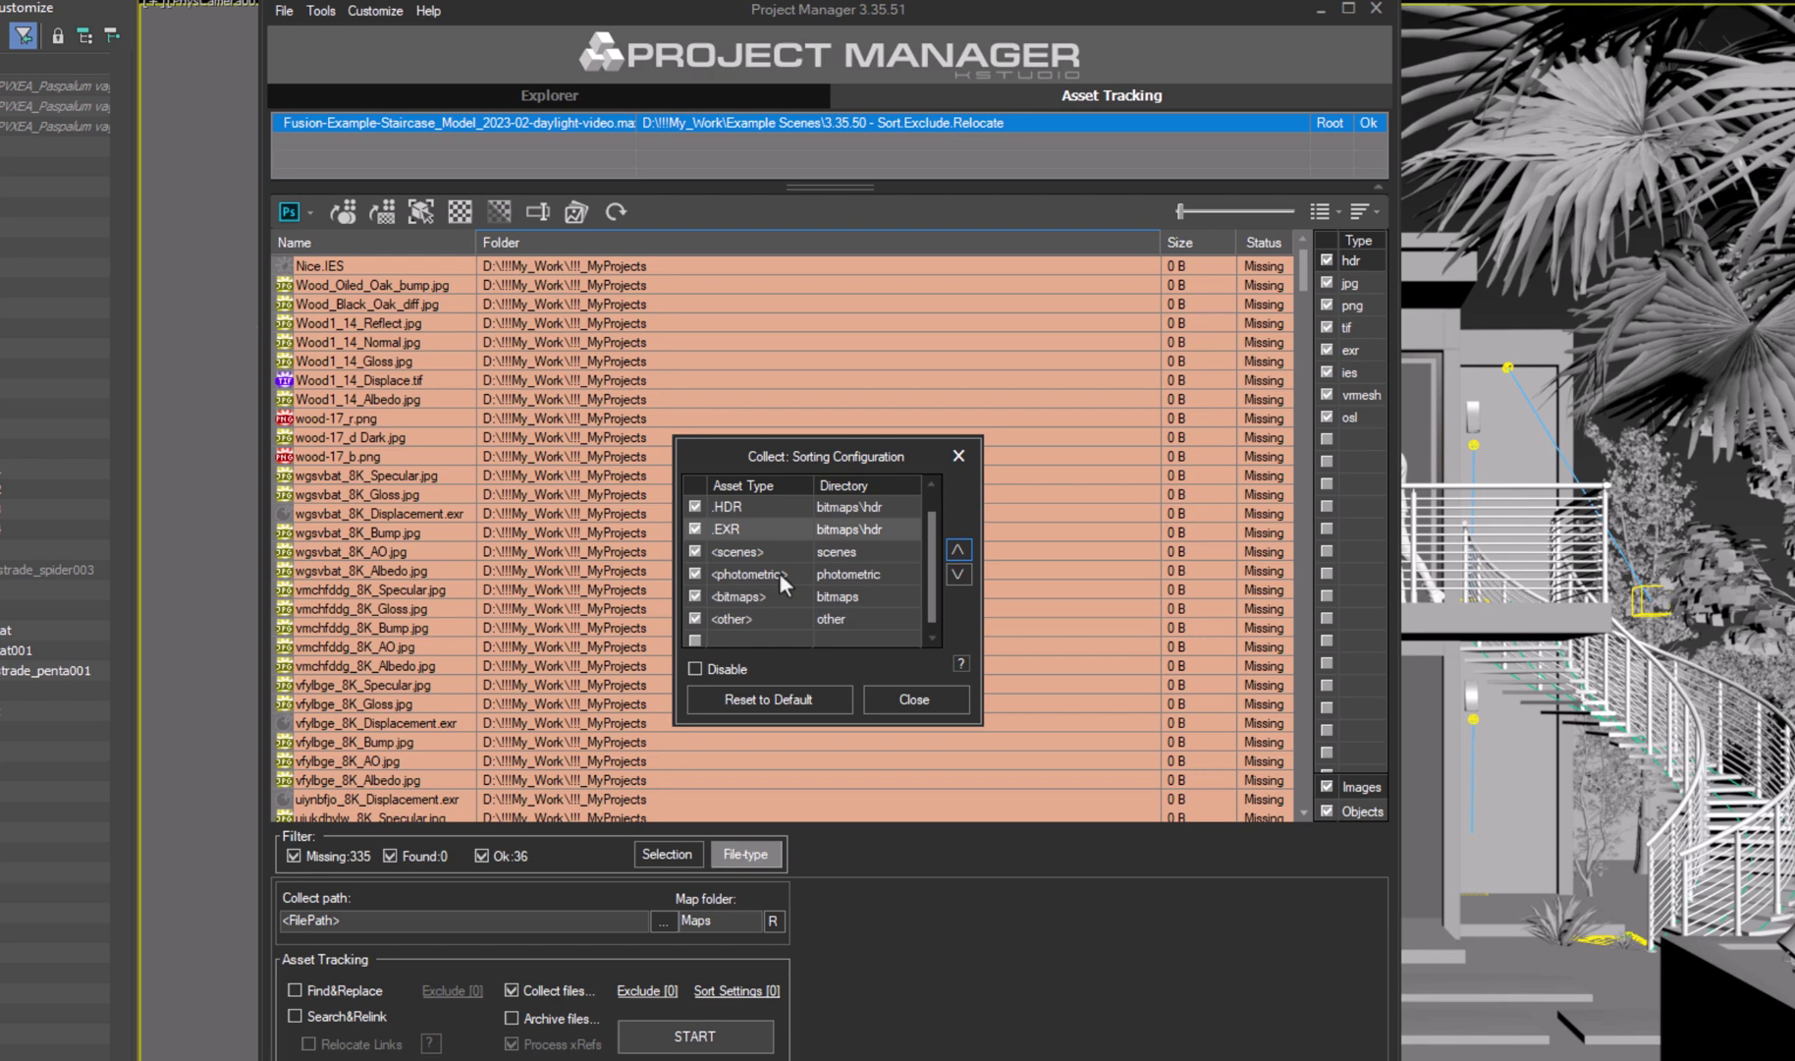
{"action": "key", "text": "Delete"}
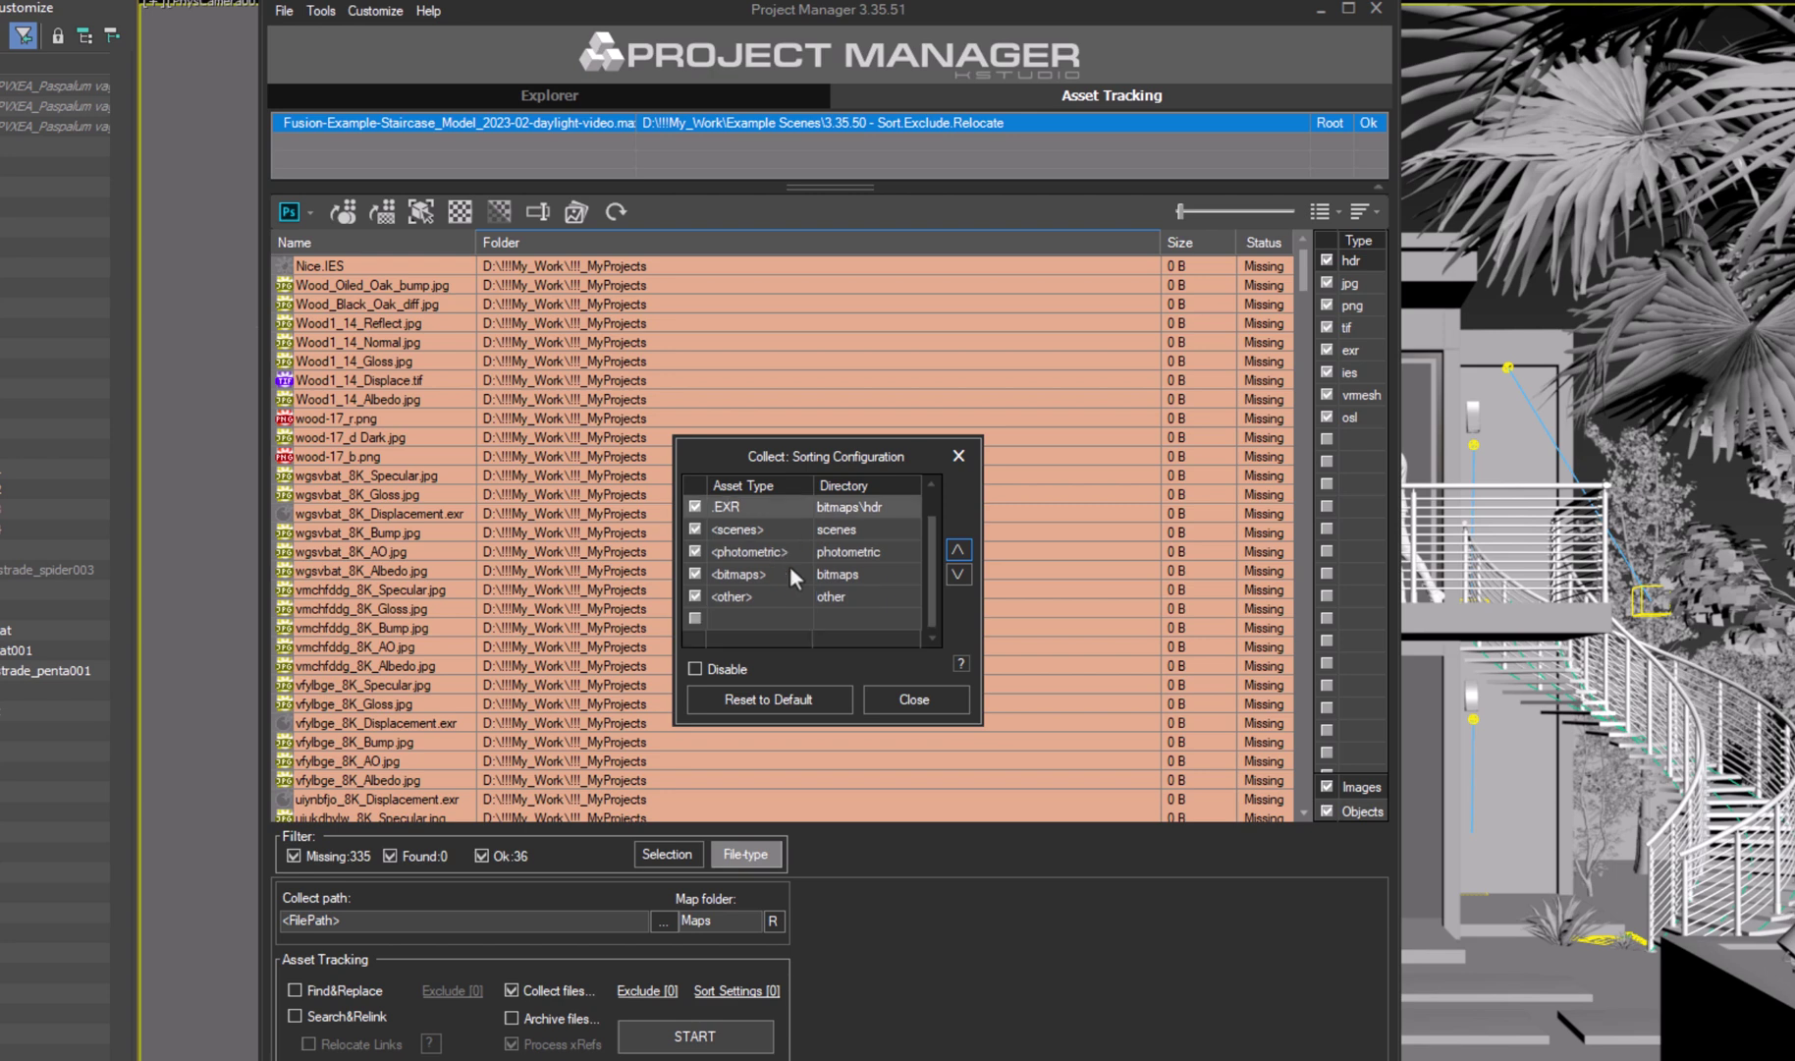
Add an enabled *wood* sorting rule with bitmaps\wood as its directory.
{"action": "left_click", "coordinate": [749, 614]}
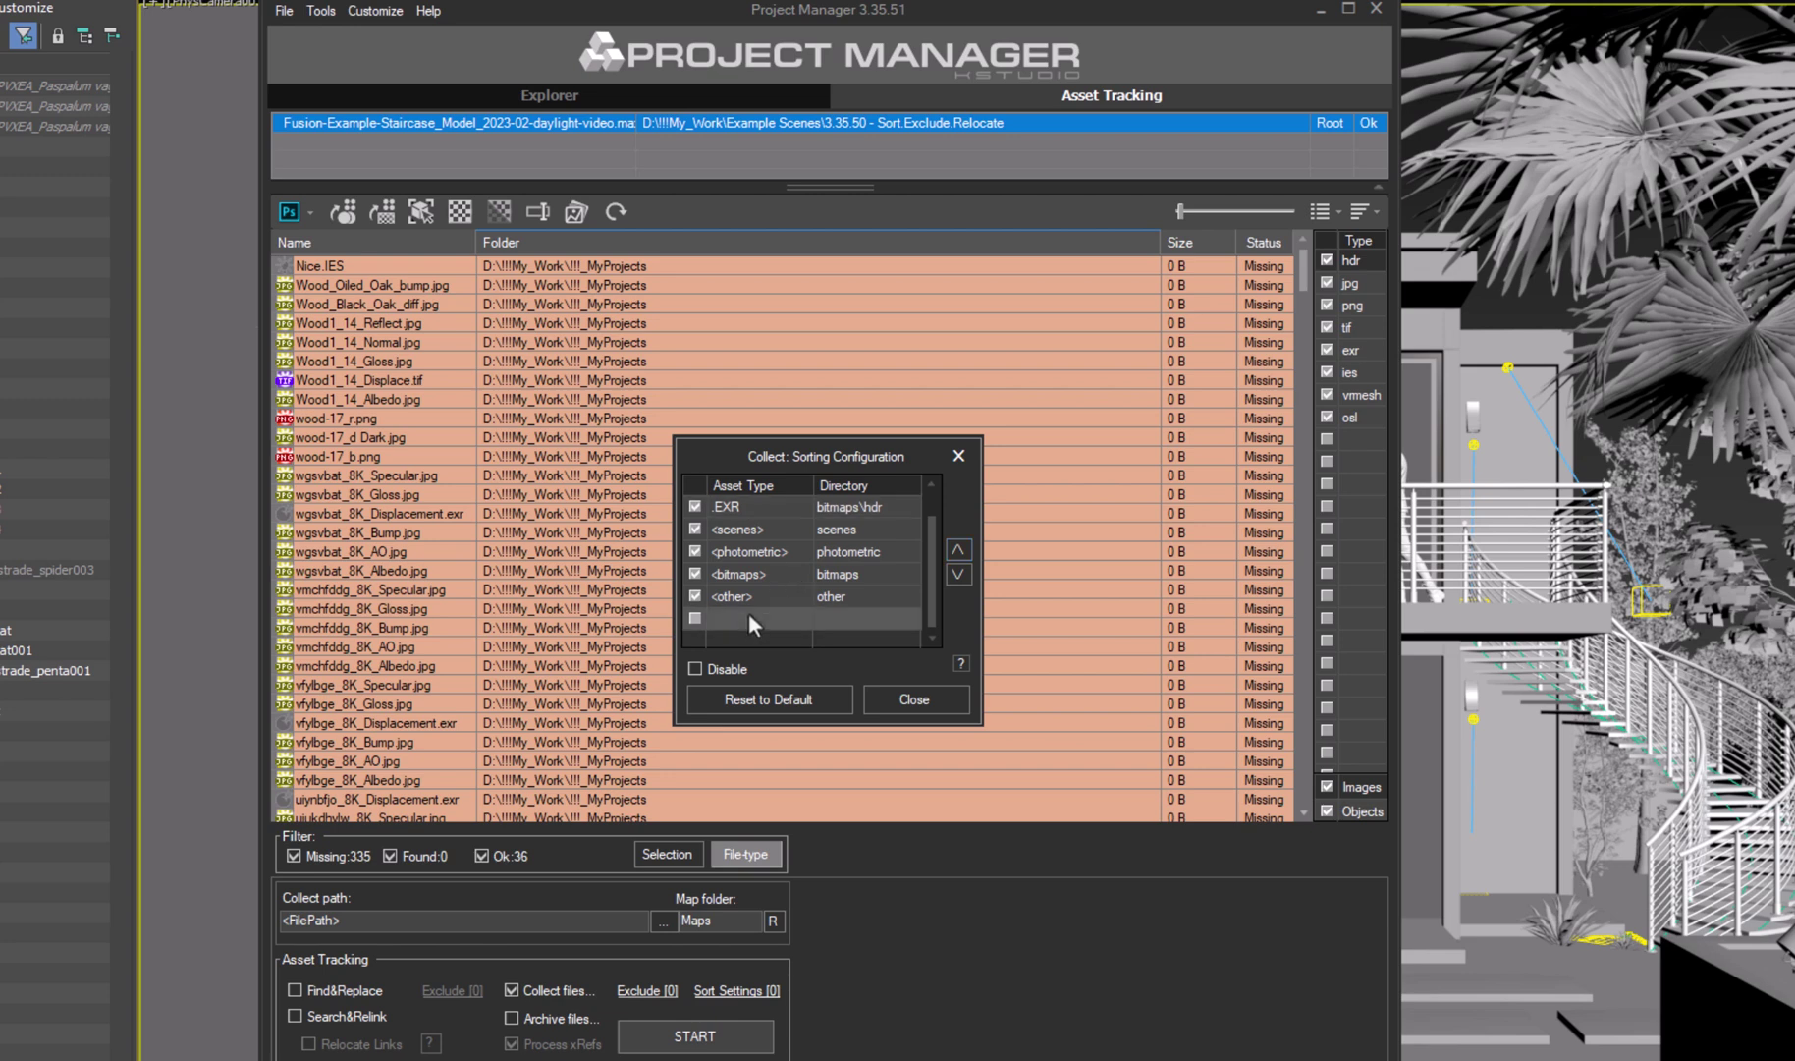
{"action": "left_click", "coordinate": [696, 617]}
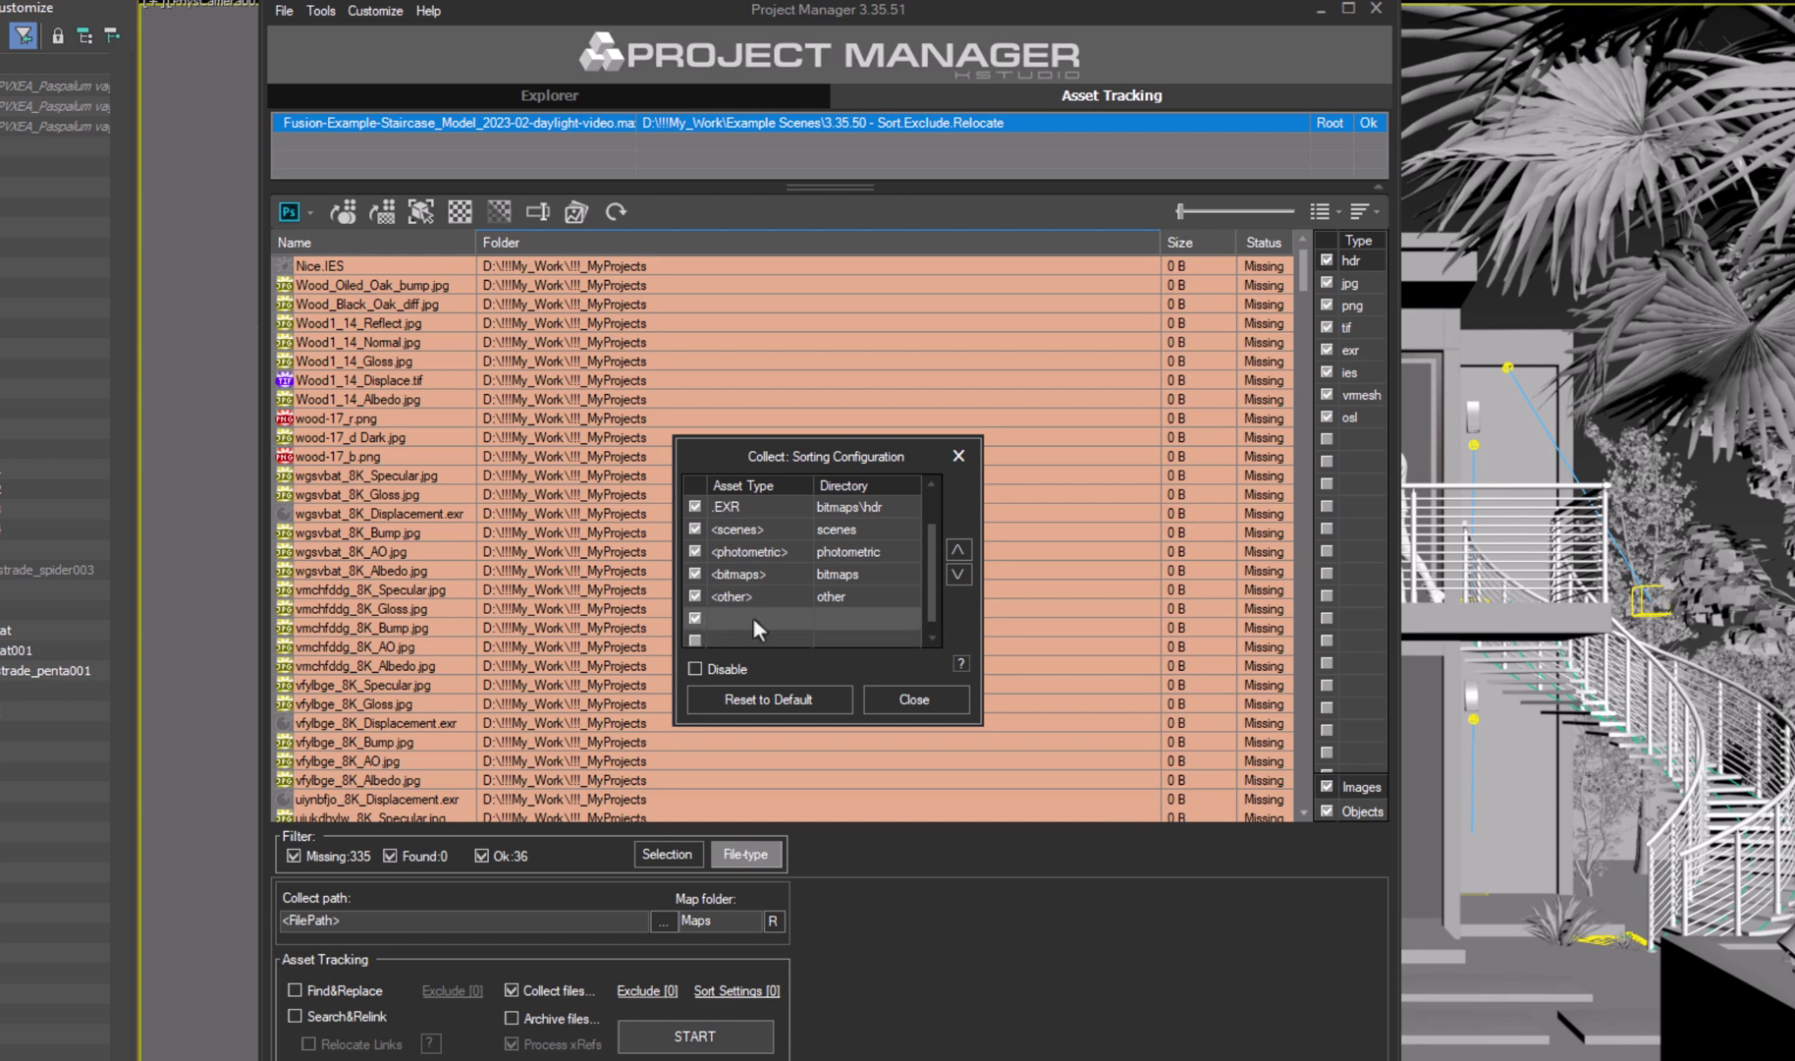
{"action": "double_click", "coordinate": [751, 617]}
{"action": "type", "text": "*wood*"}
{"action": "key", "text": "Return"}
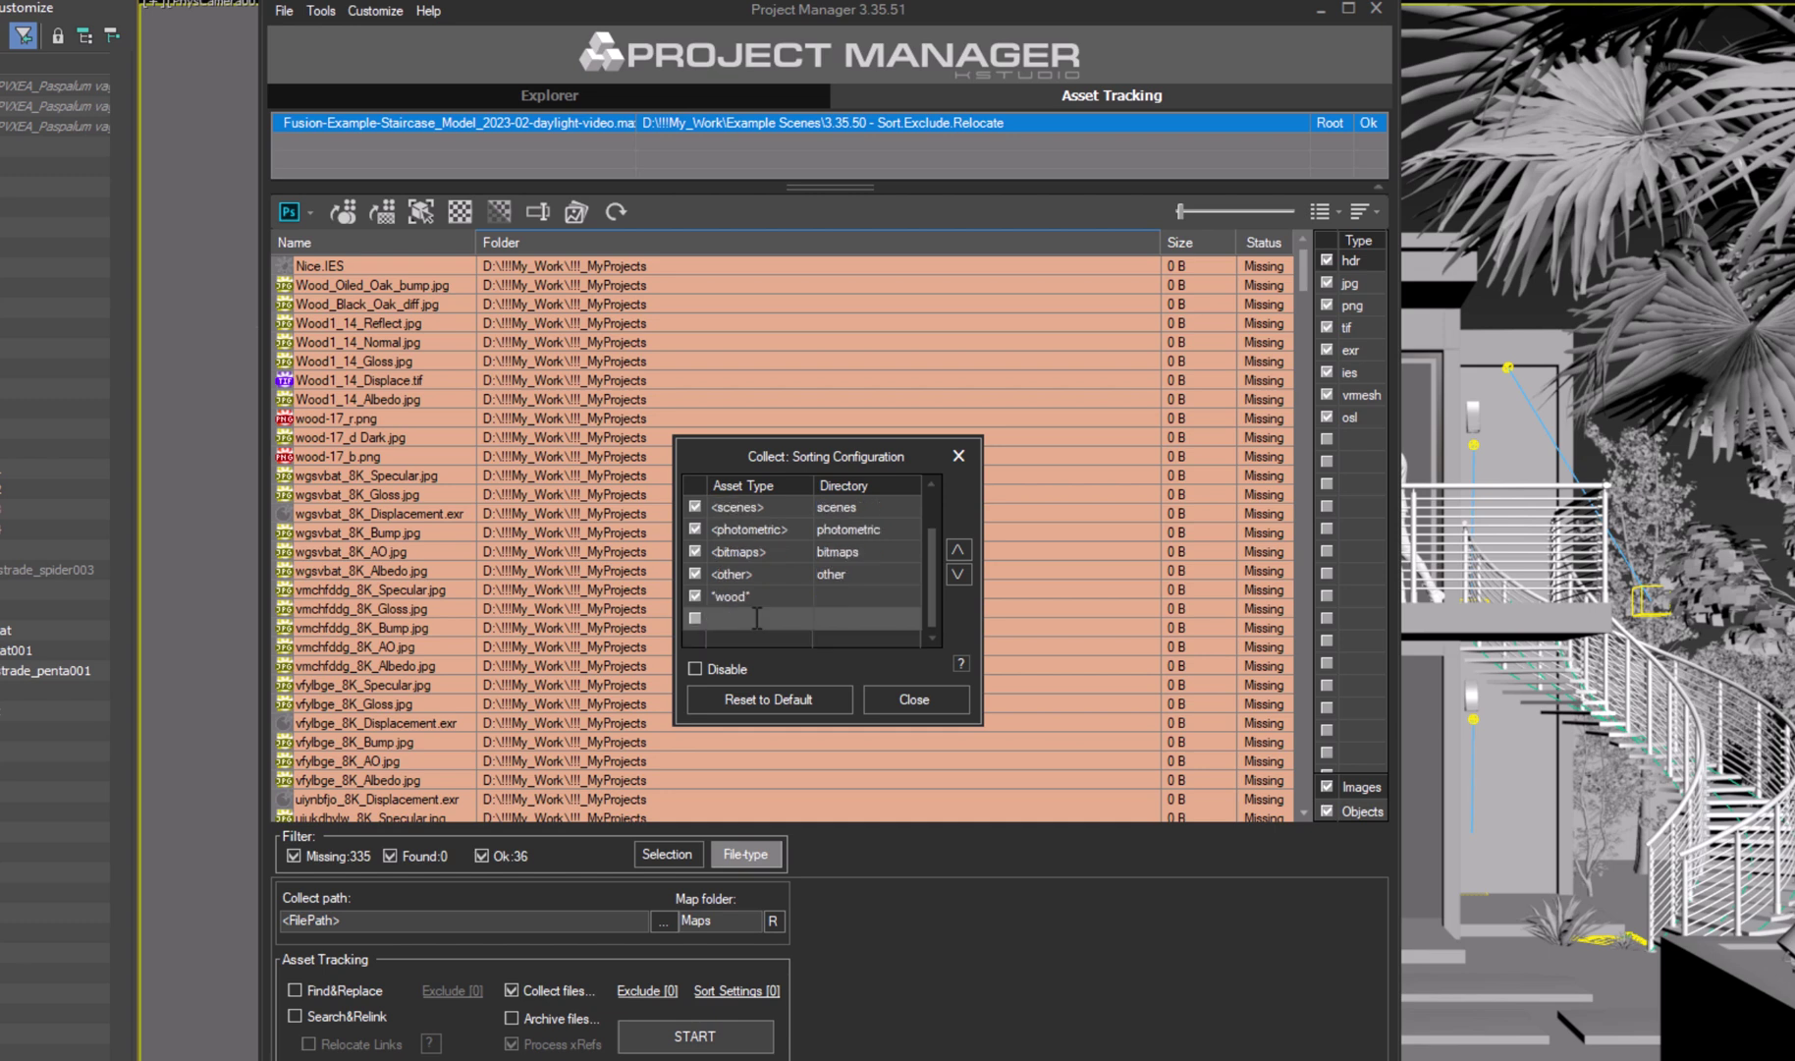
{"action": "double_click", "coordinate": [867, 595]}
{"action": "type", "text": "bitmaps\\hdr"}
{"action": "double_click", "coordinate": [871, 596]}
{"action": "type", "text": "\\wood"}
{"action": "key", "text": "Return"}
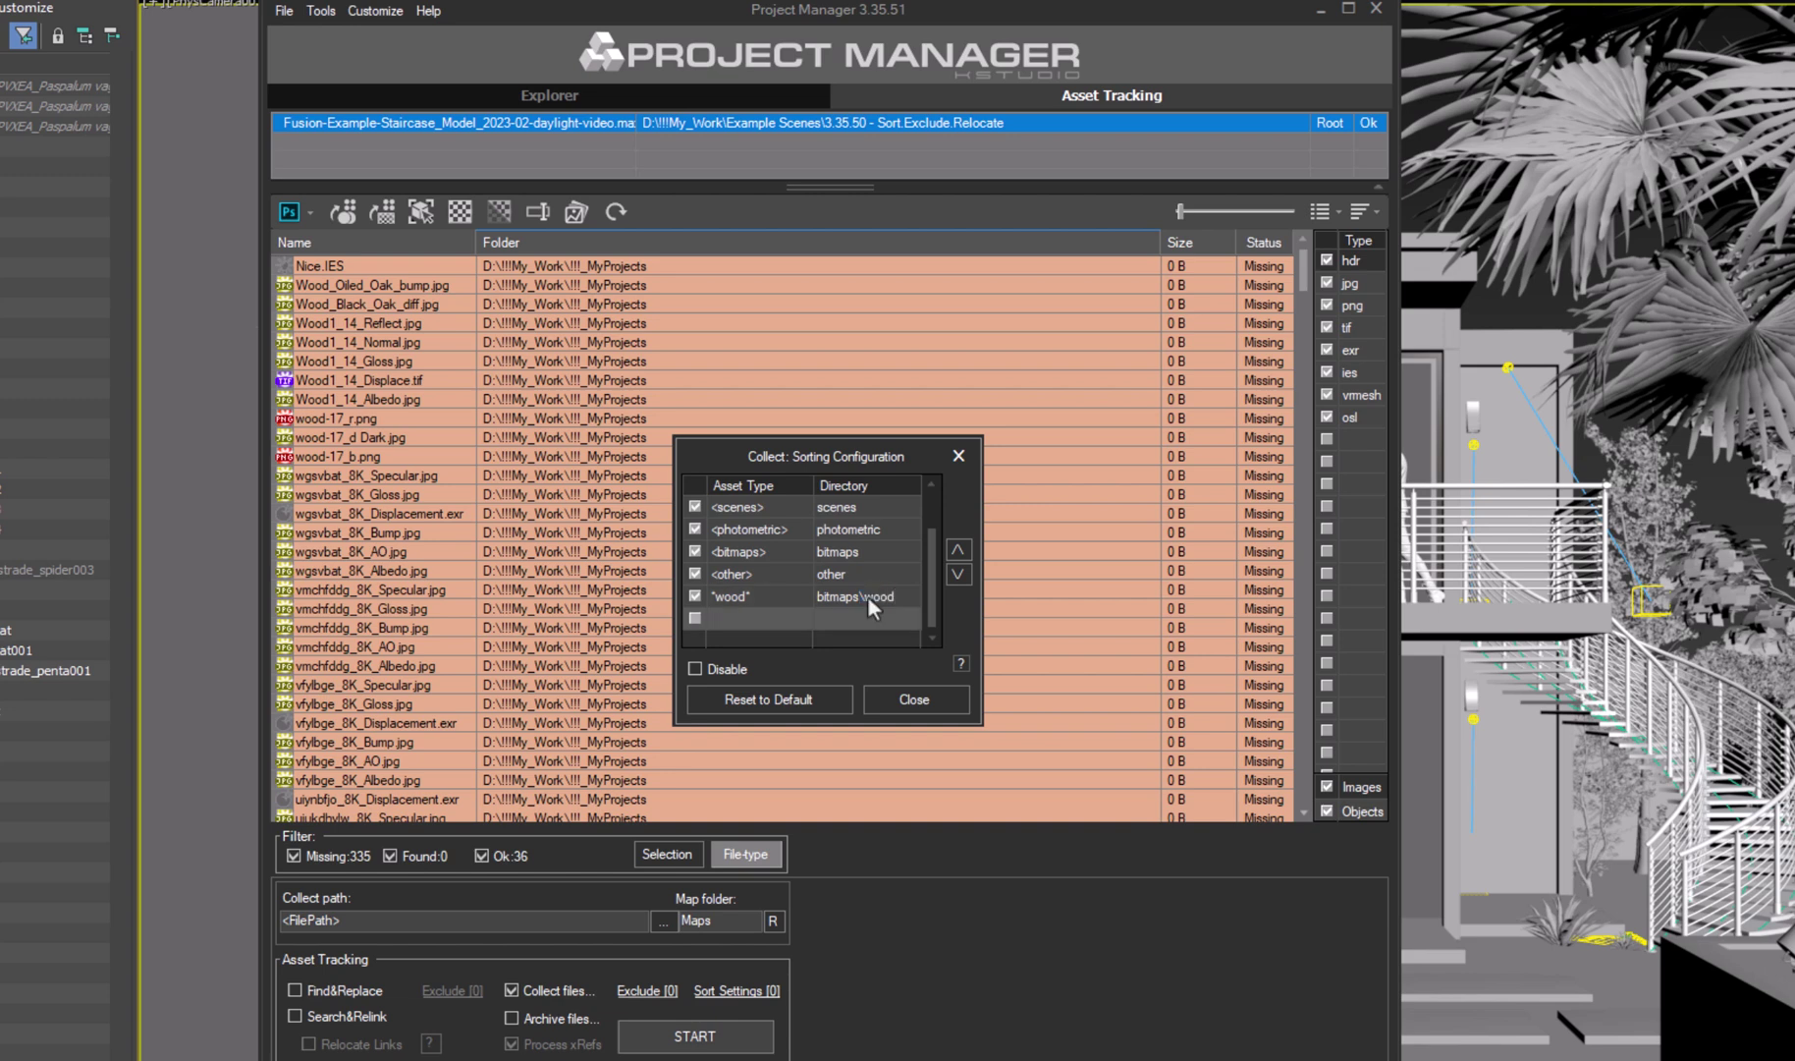
Raise the *wood* rule three places so it sits just below .EXR.
{"action": "left_click", "coordinate": [867, 595]}
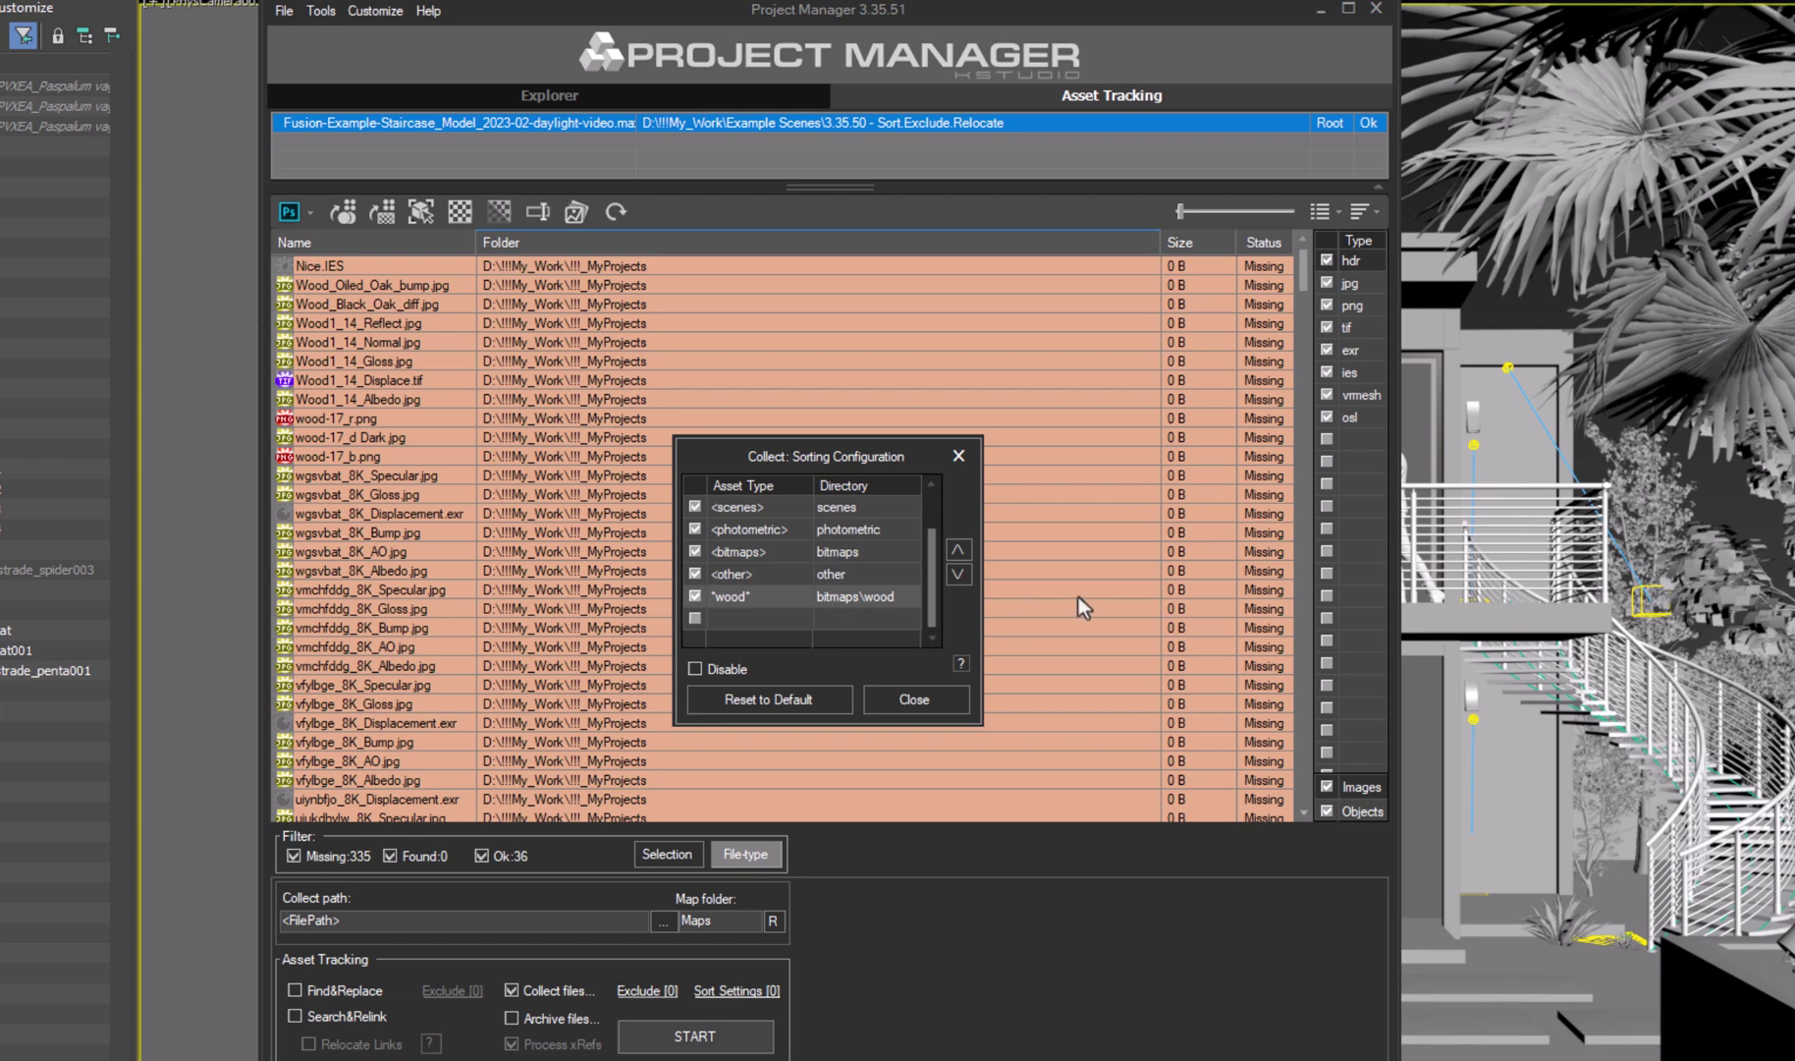
{"action": "left_click", "coordinate": [954, 550]}
{"action": "left_click", "coordinate": [954, 550]}
{"action": "left_click", "coordinate": [955, 549]}
{"action": "left_click", "coordinate": [954, 550]}
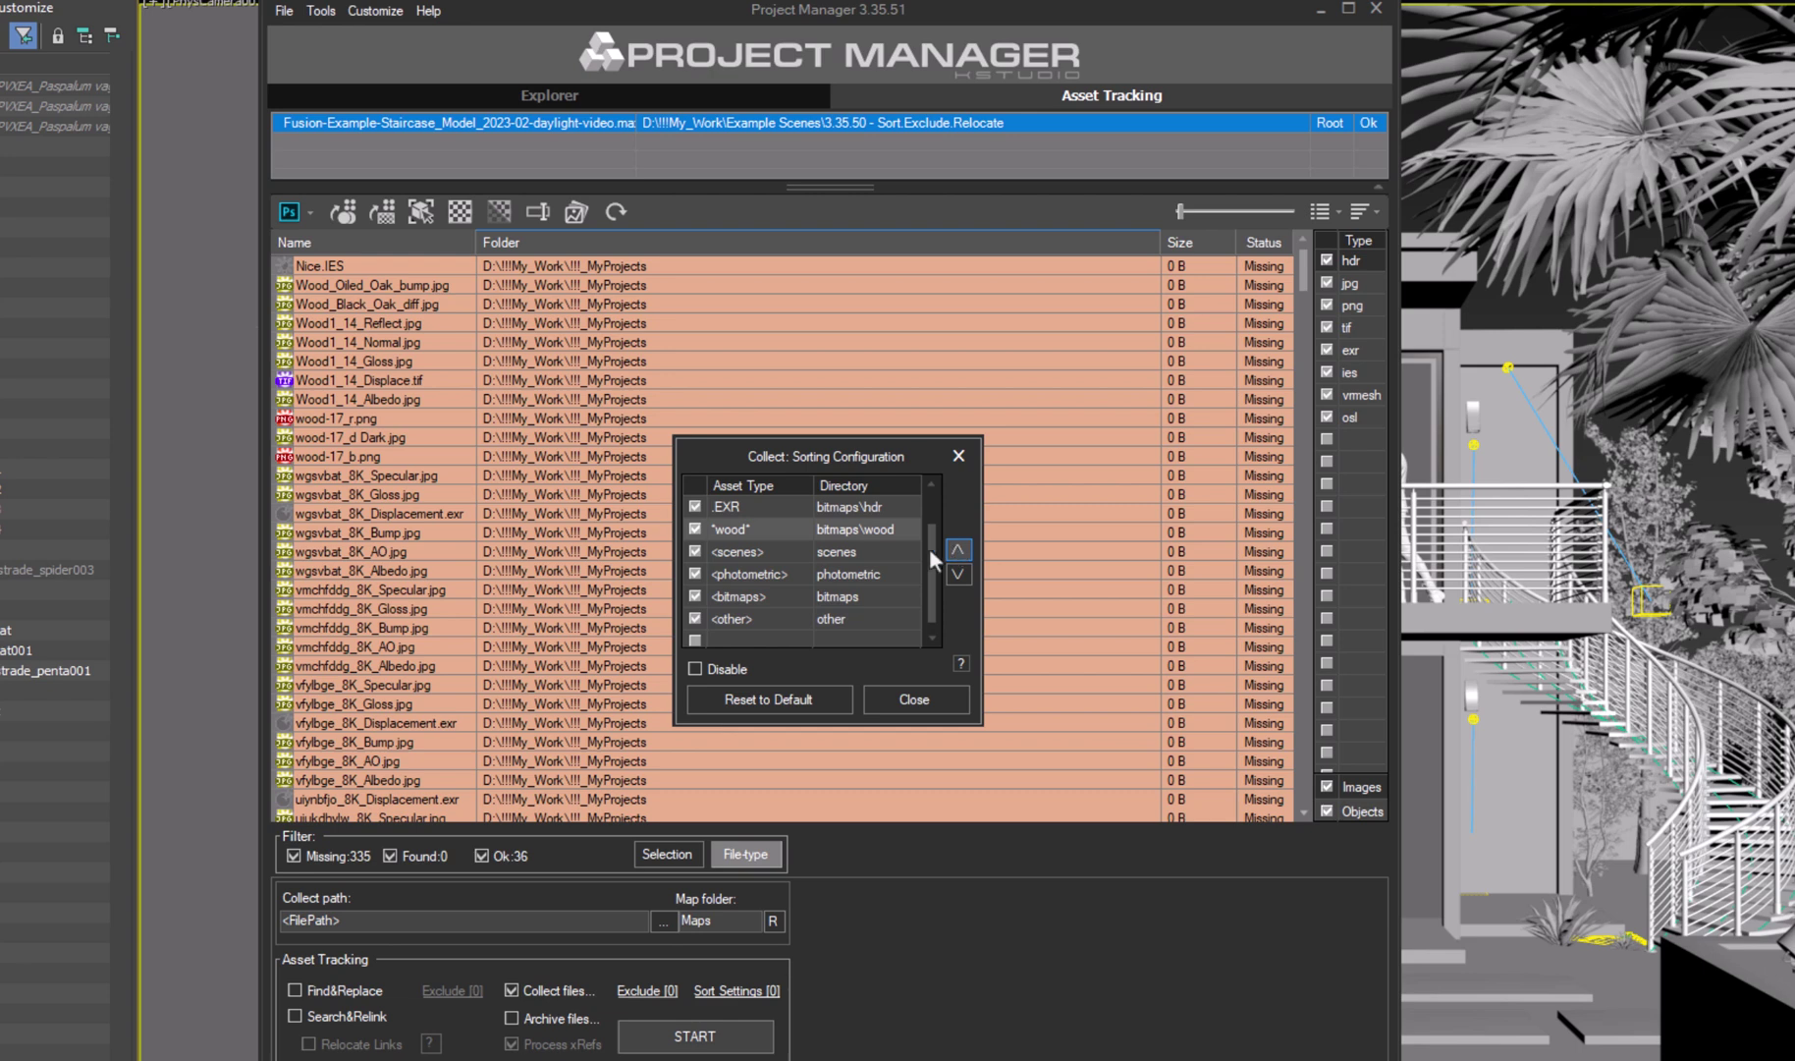
{"action": "scroll", "coordinate": [928, 550], "scroll_direction": "up", "scroll_amount": 1}
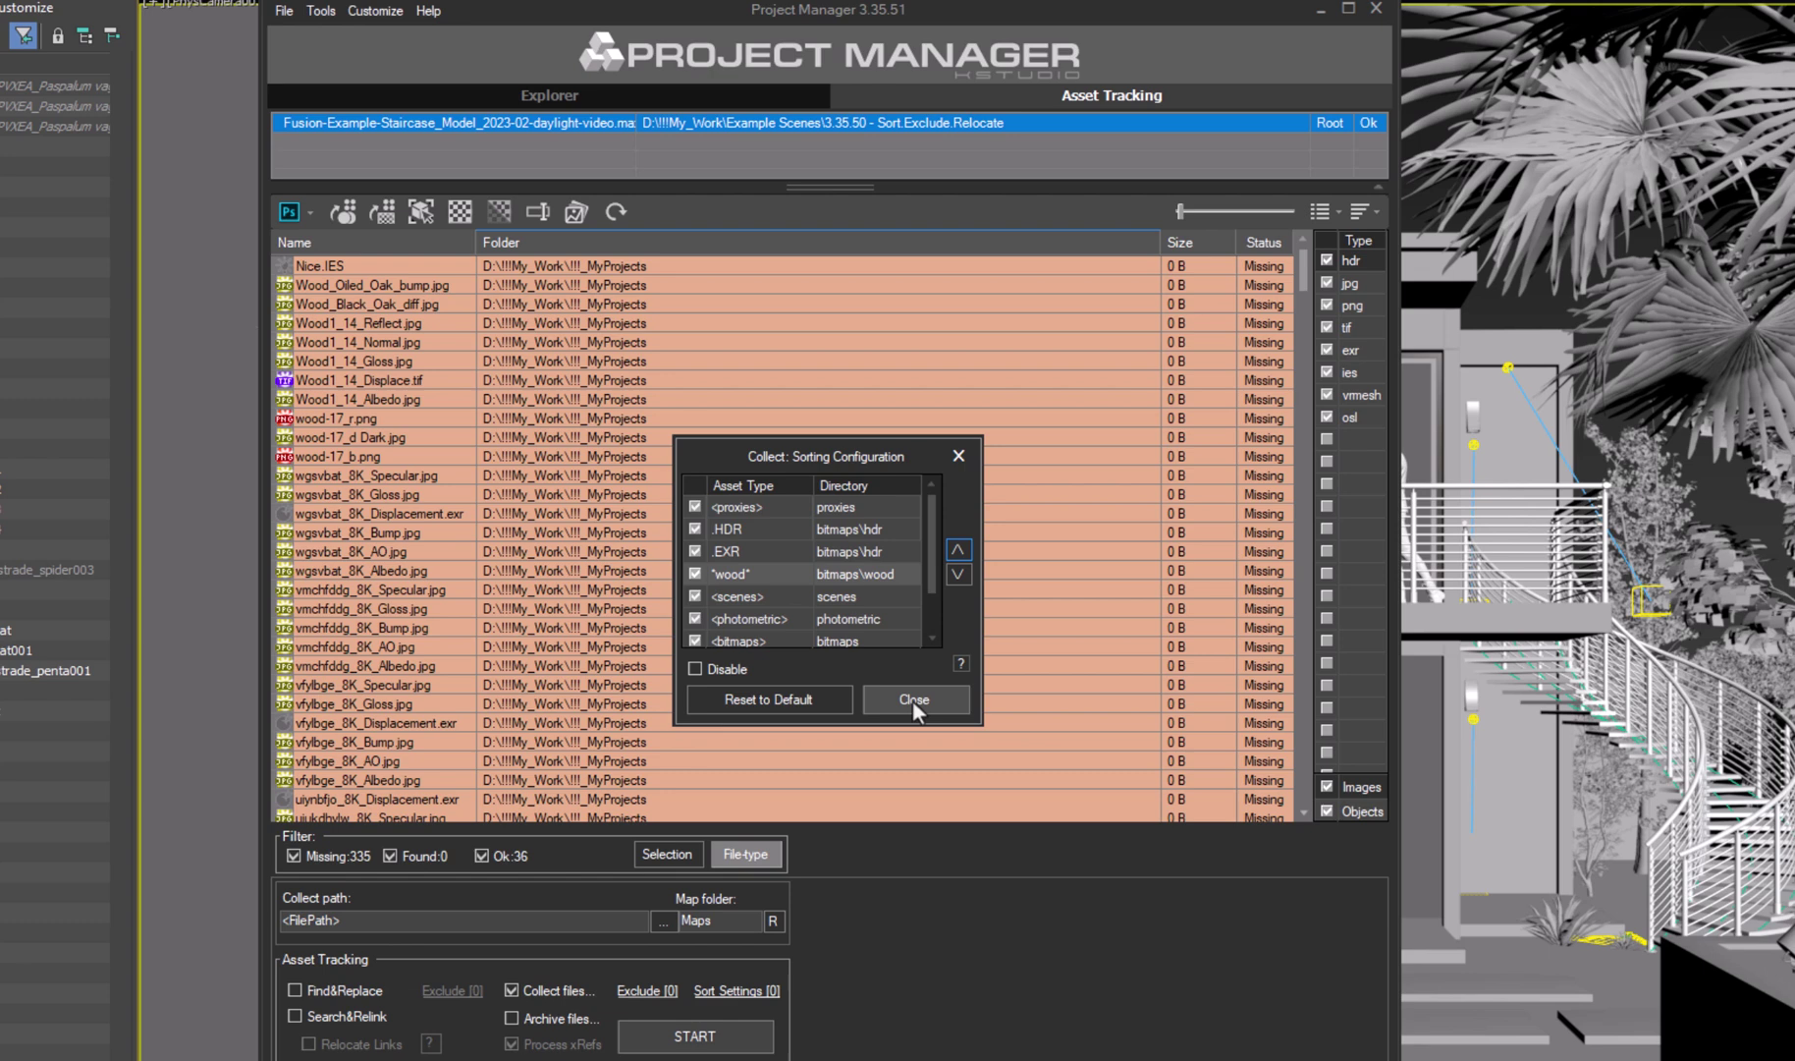
Enable Search&Relink with the Fusion folder and J:\3D Assets as search directories.
{"action": "left_click", "coordinate": [914, 699]}
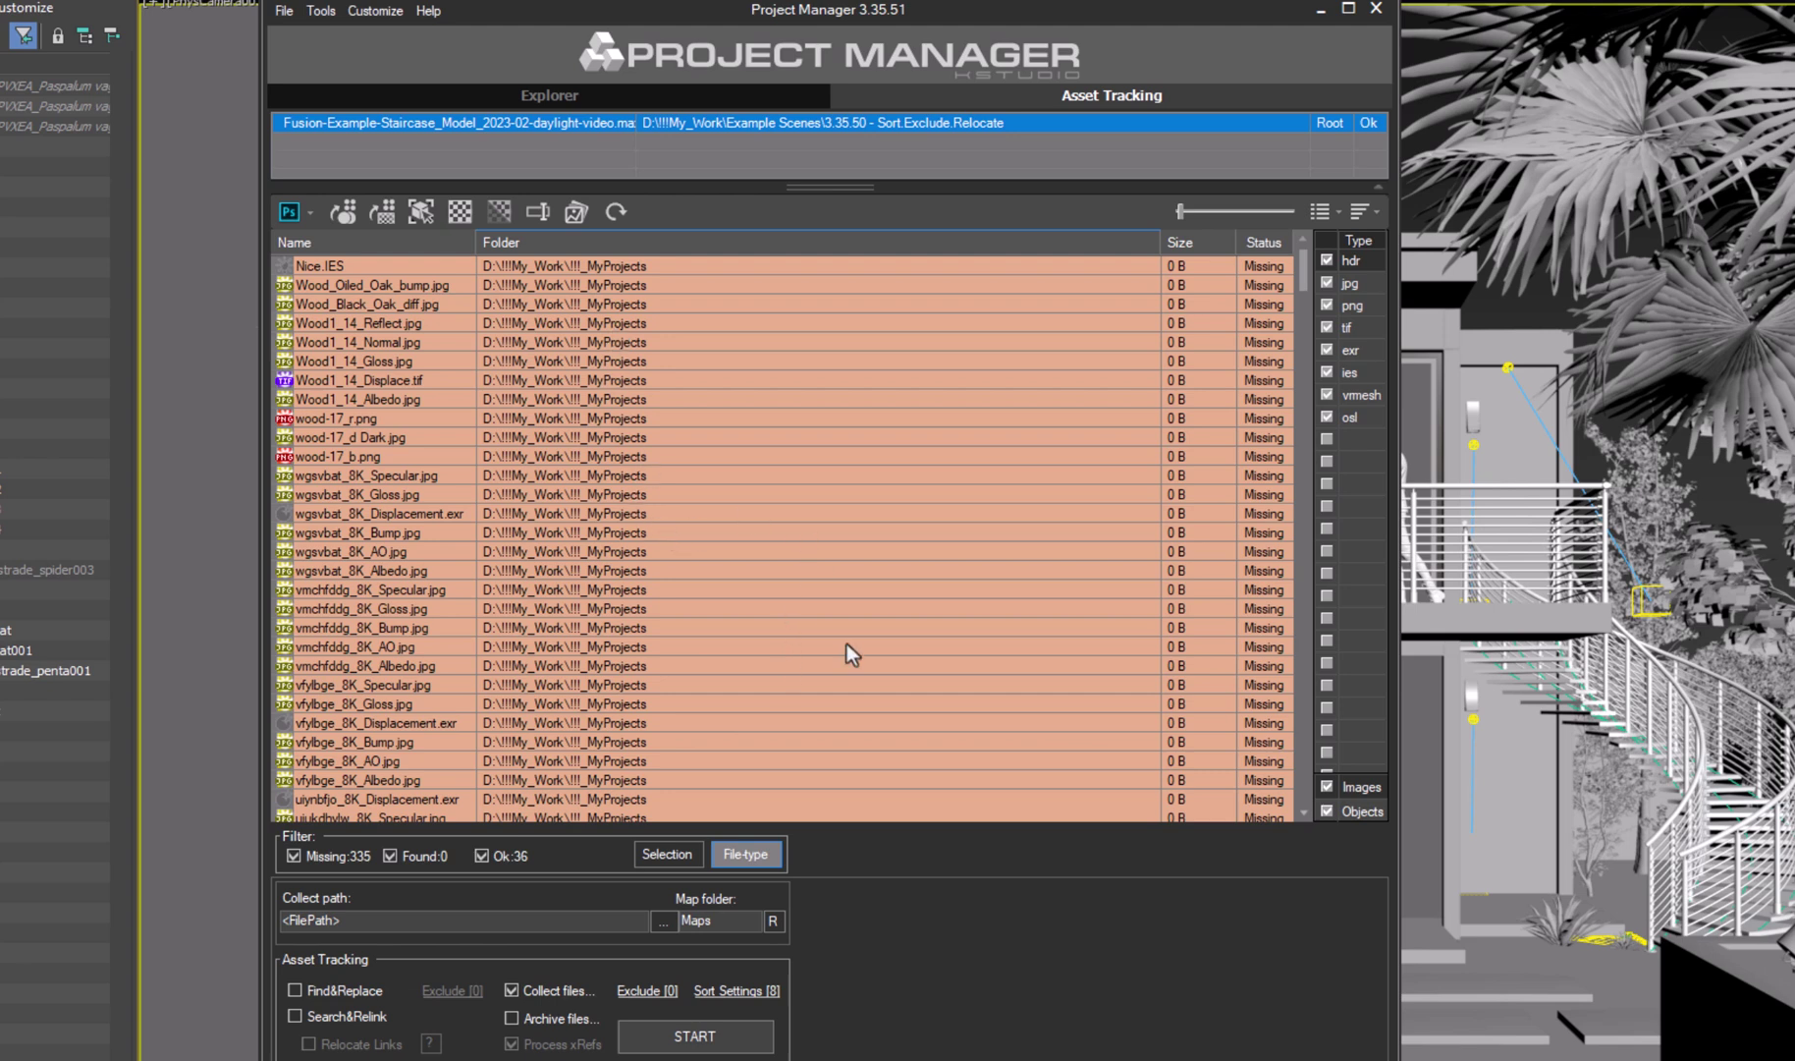
{"action": "left_click", "coordinate": [330, 1017]}
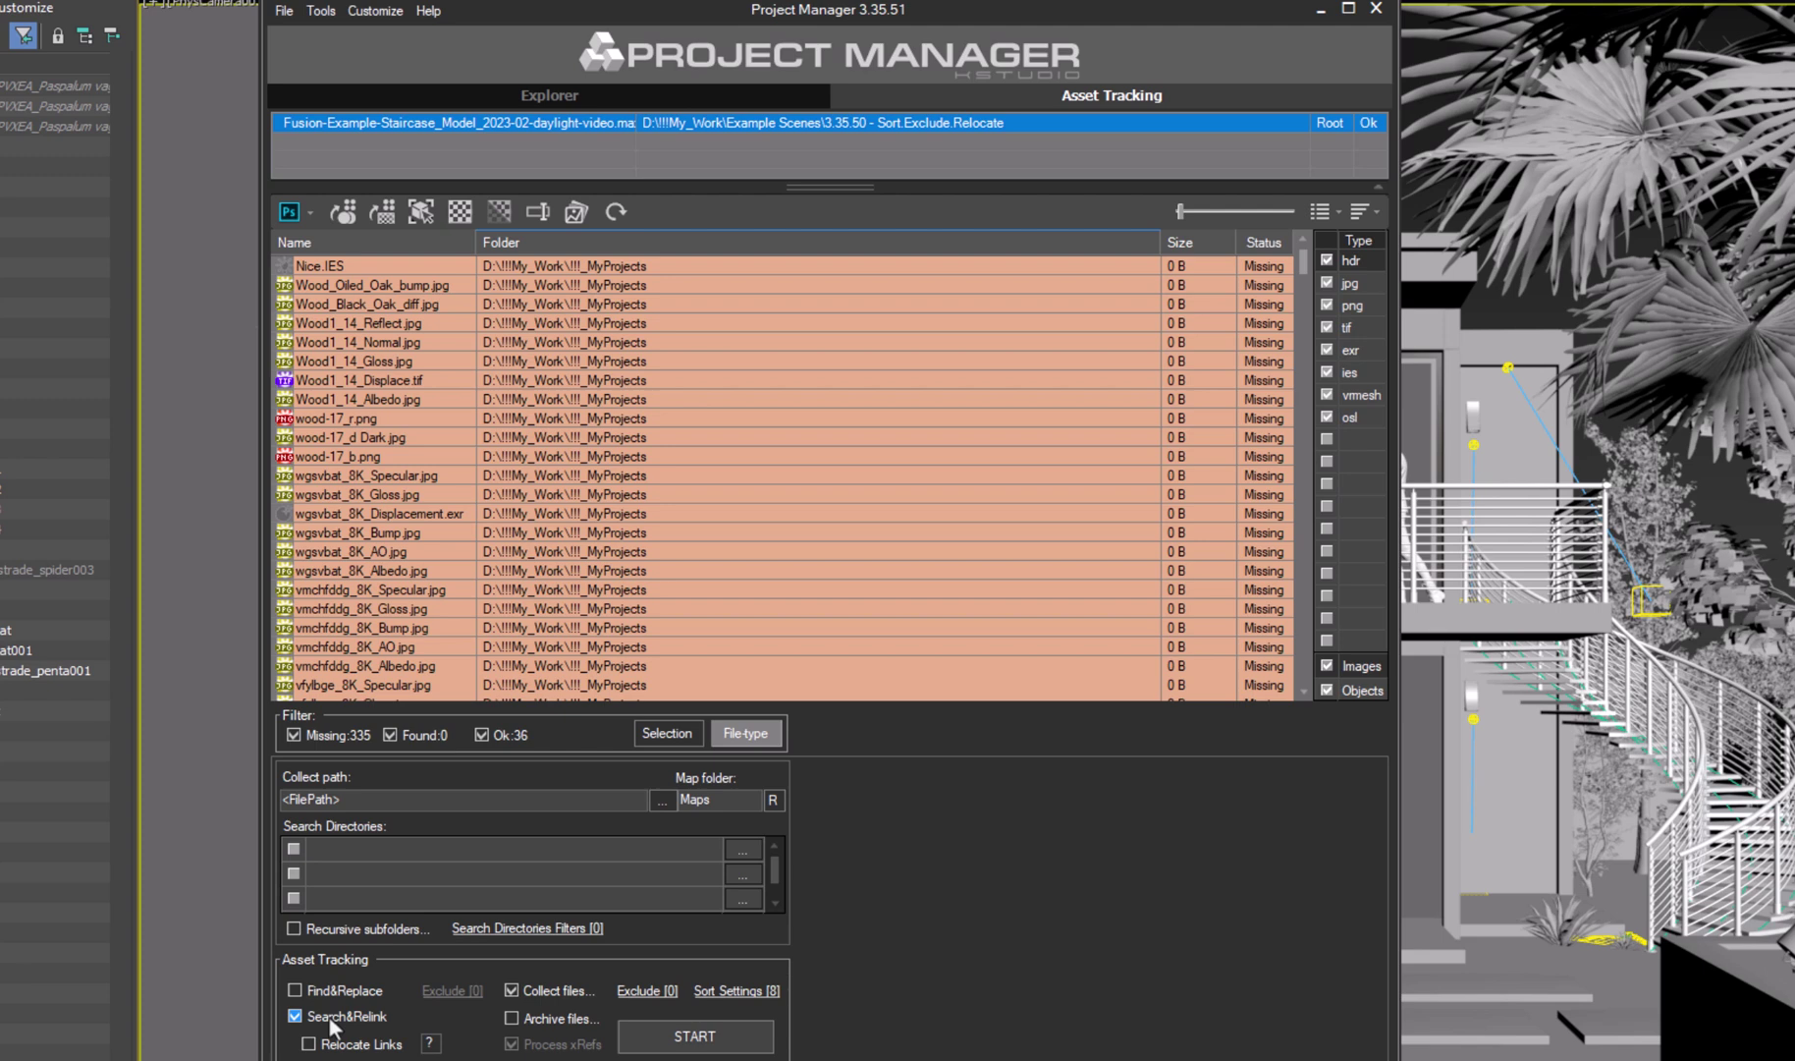
{"action": "left_click", "coordinate": [743, 848]}
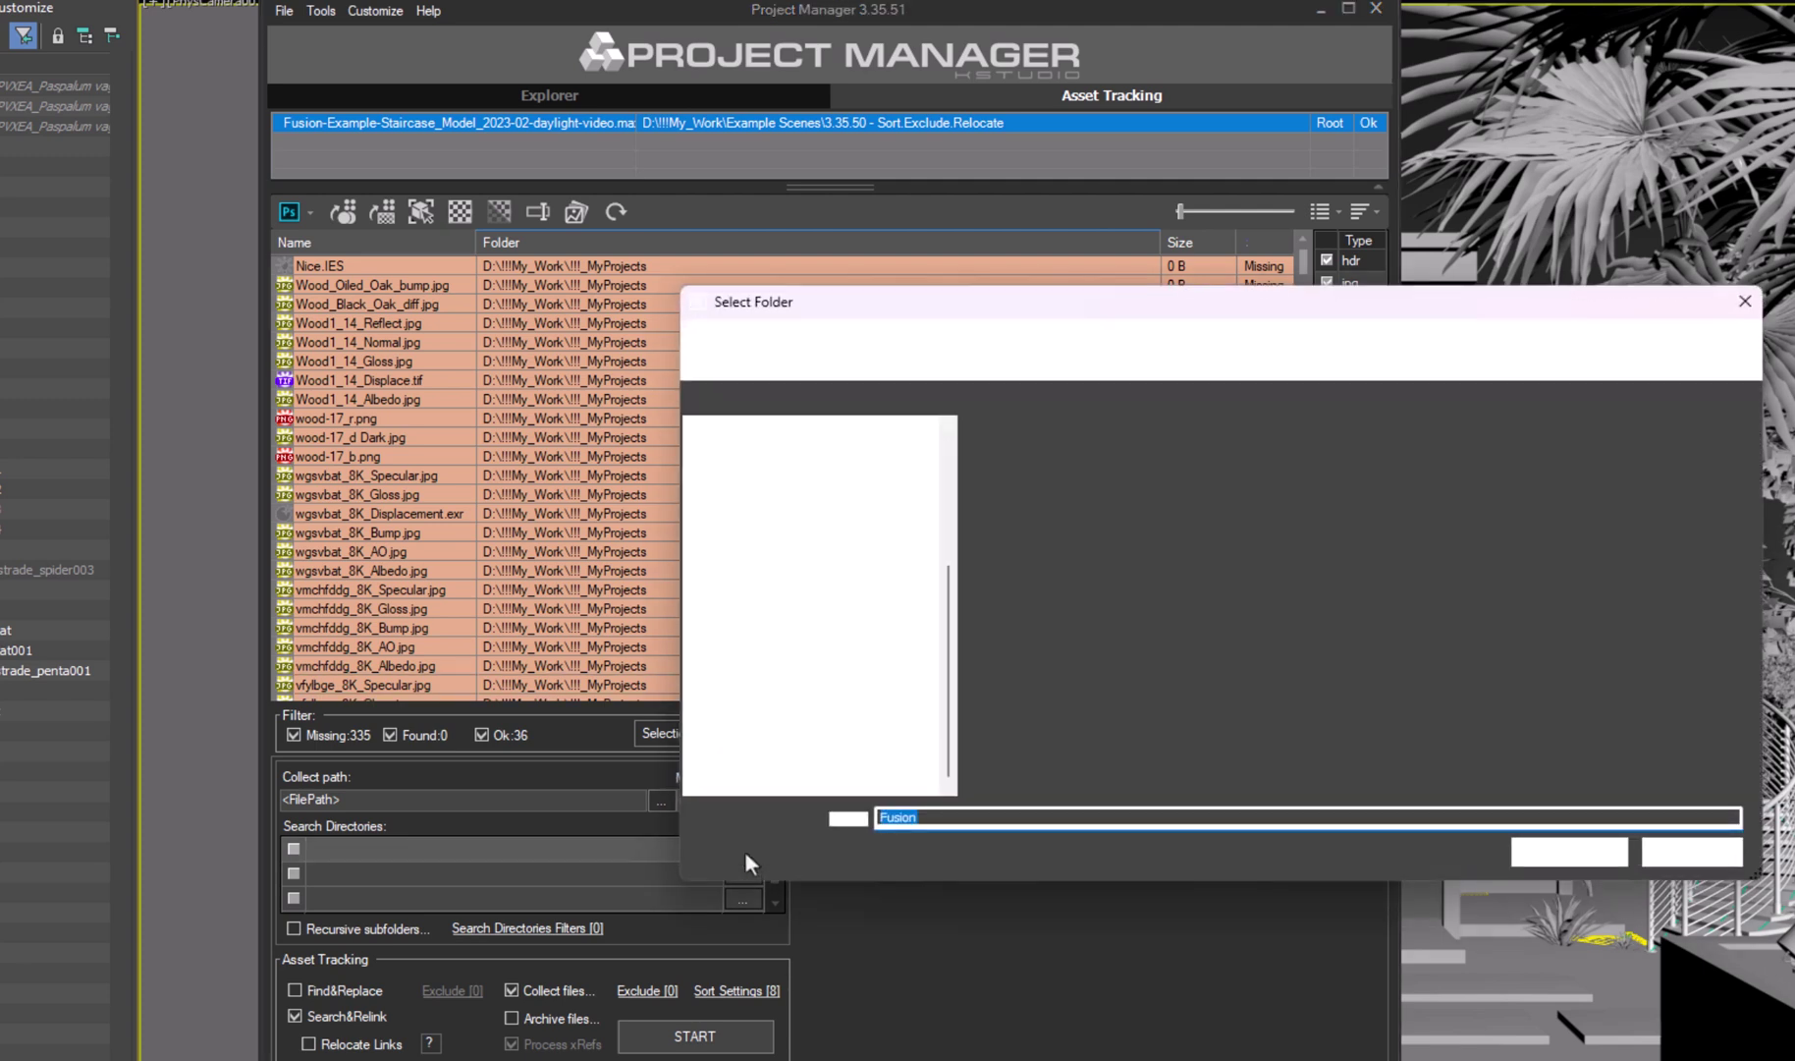
{"action": "left_click", "coordinate": [1546, 851]}
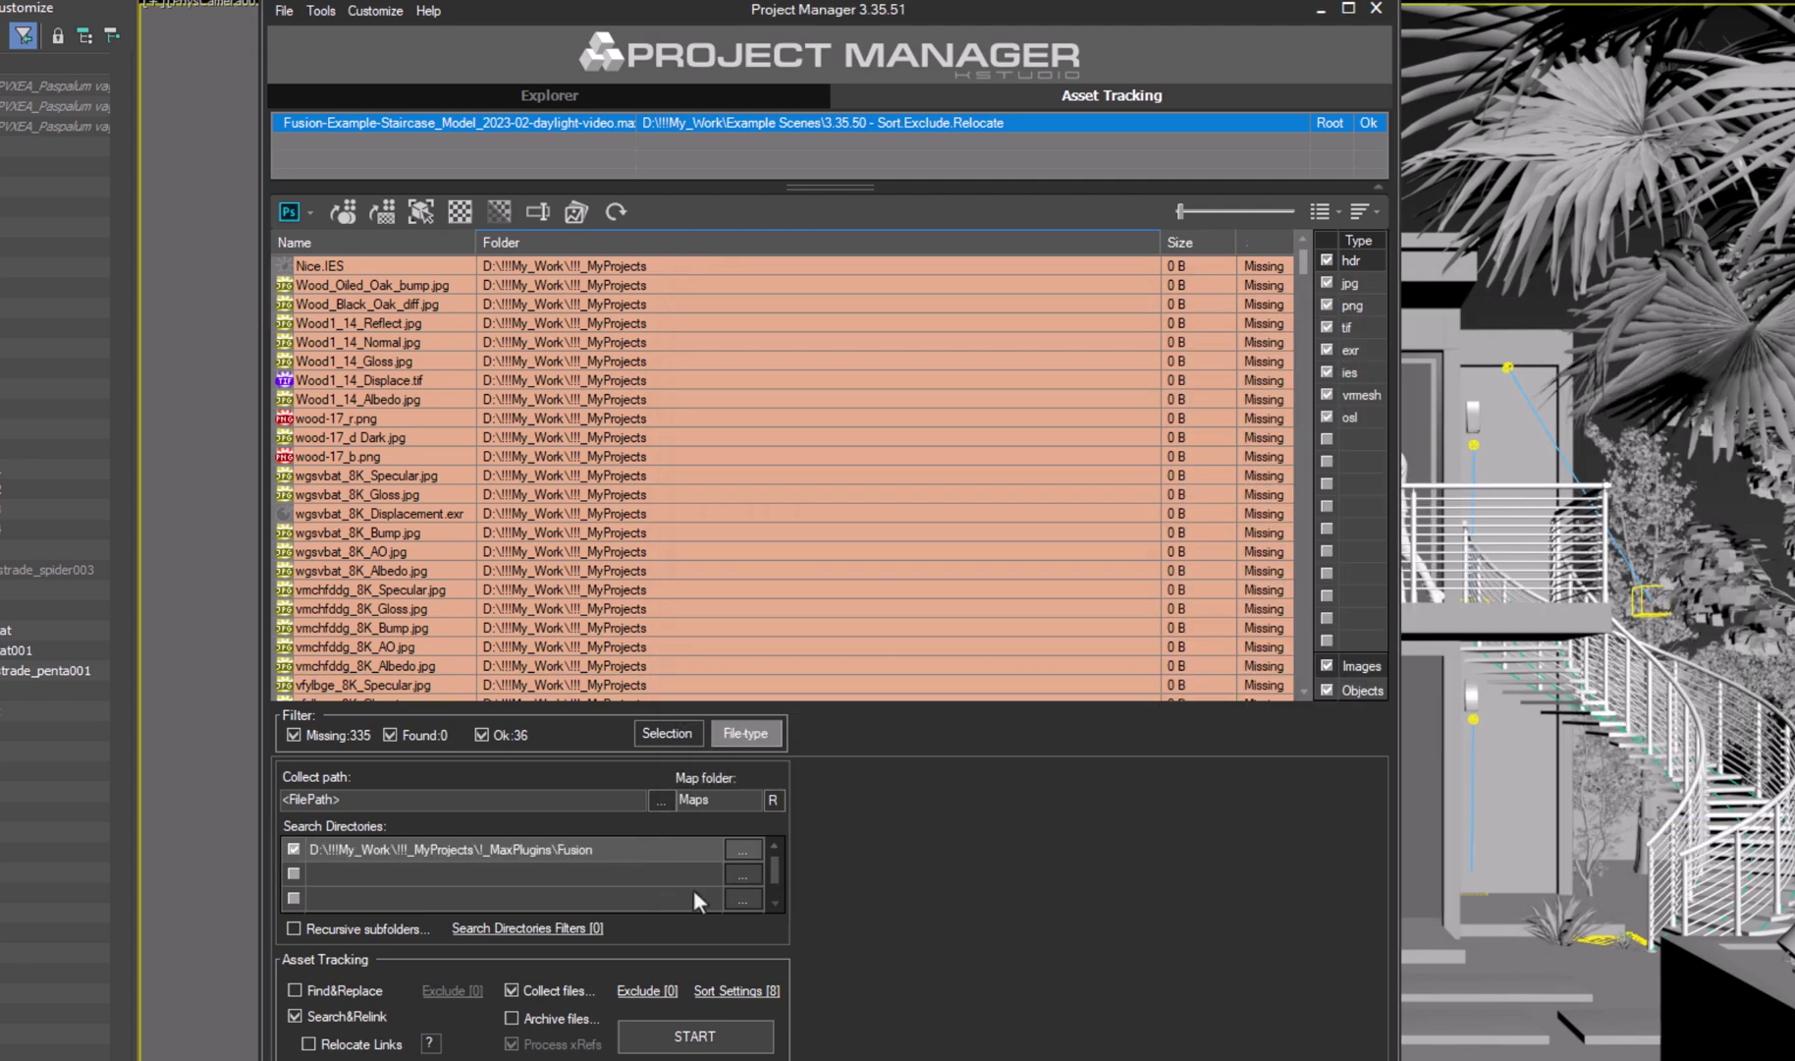
{"action": "left_click", "coordinate": [739, 872]}
{"action": "scroll", "coordinate": [806, 603], "scroll_direction": "down", "scroll_amount": 4}
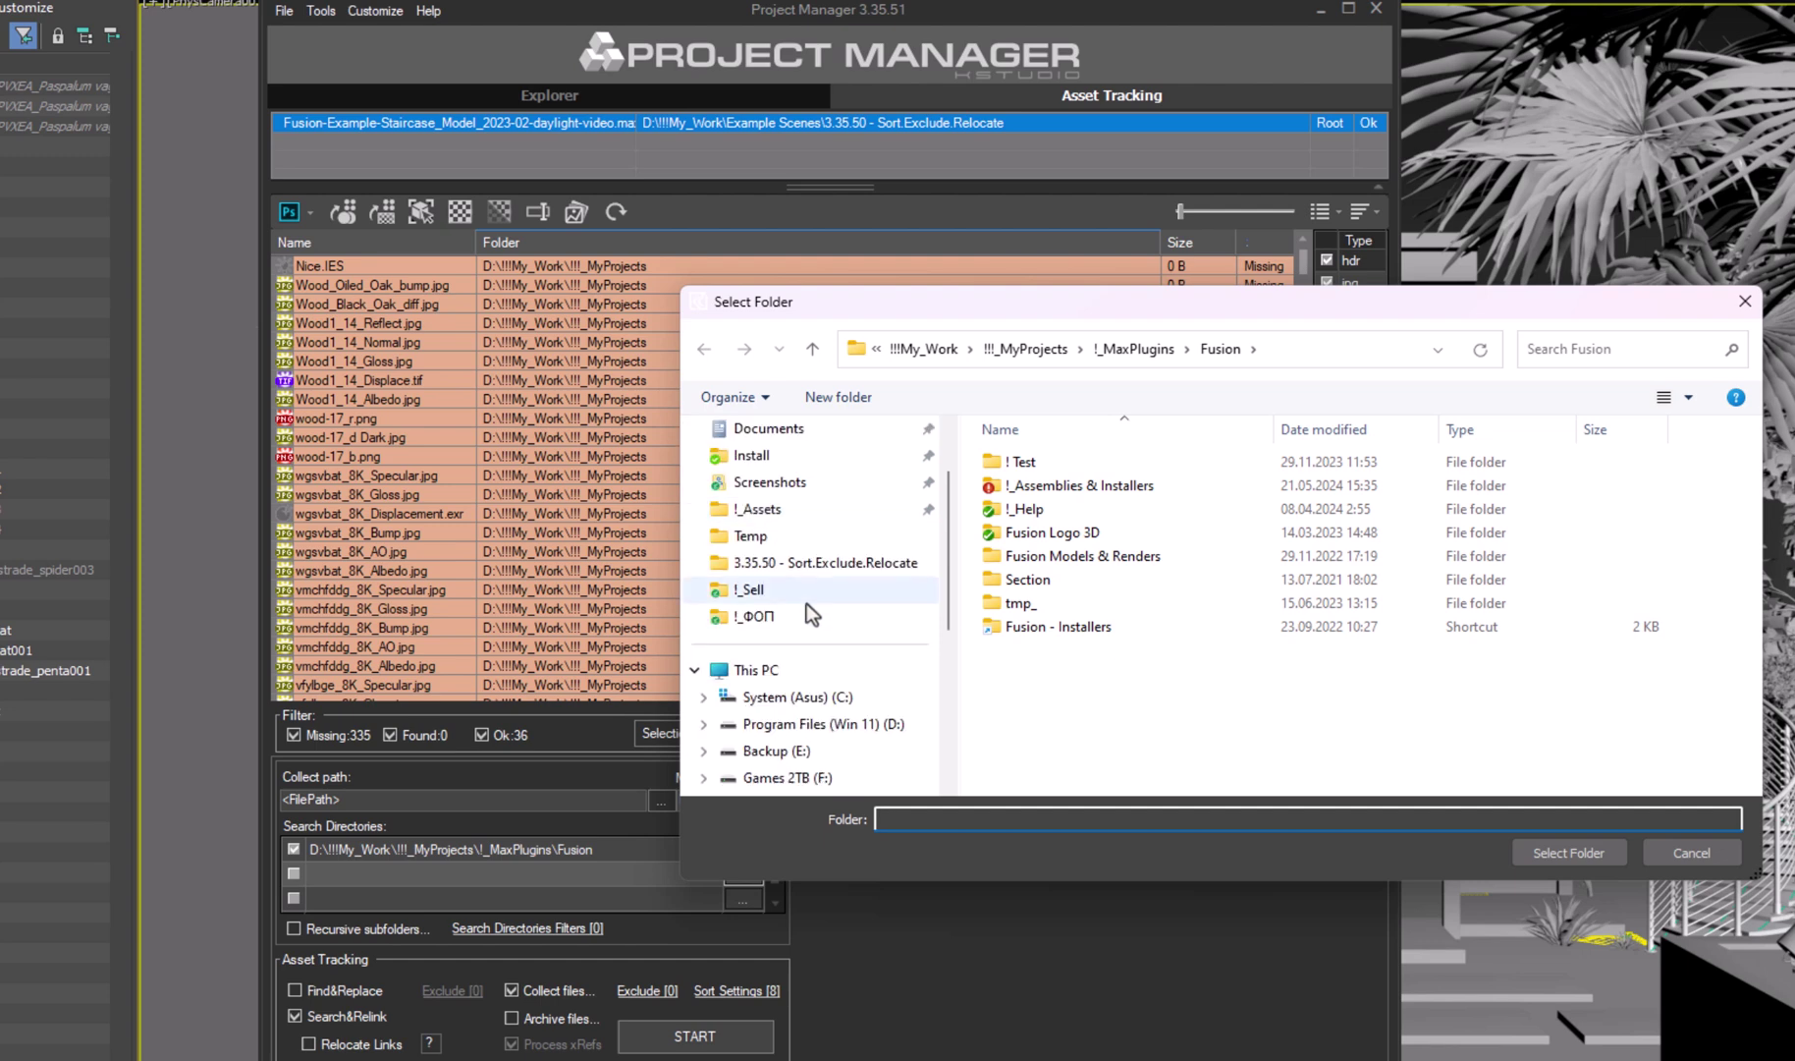
{"action": "left_click", "coordinate": [895, 567]}
{"action": "double_click", "coordinate": [1066, 488]}
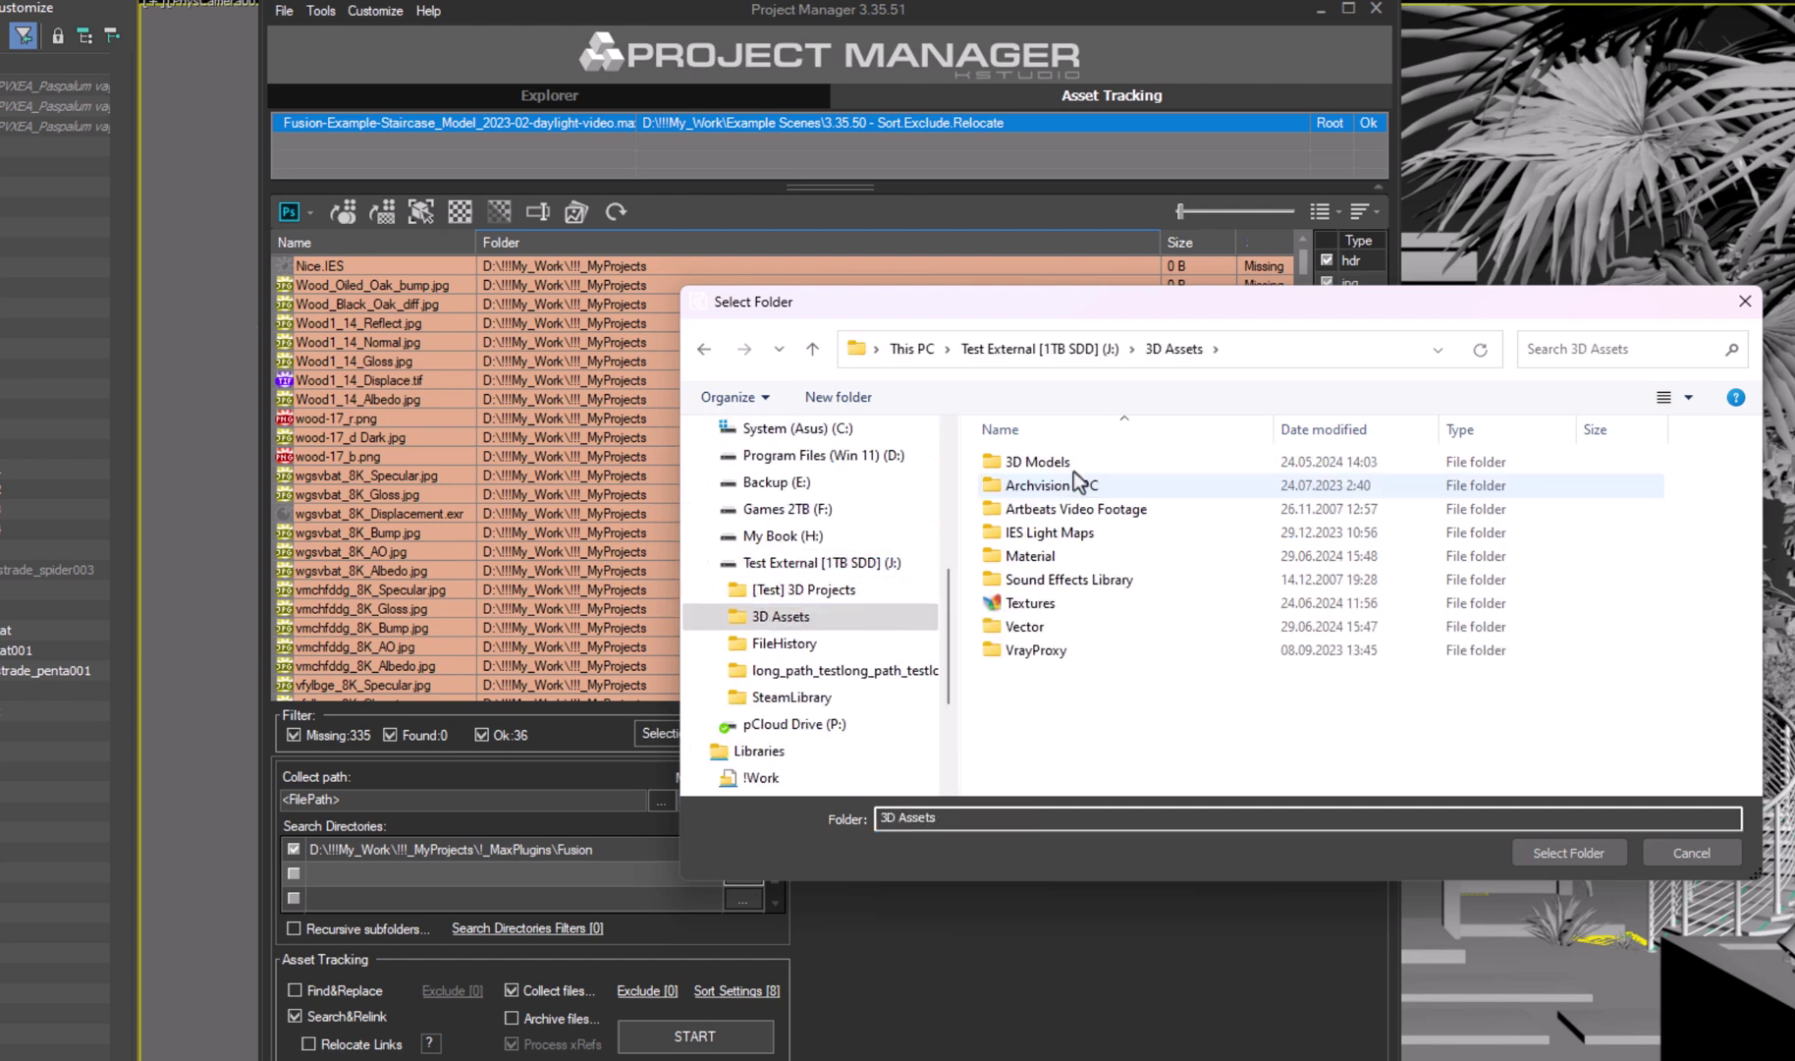
{"action": "left_click", "coordinate": [1532, 852]}
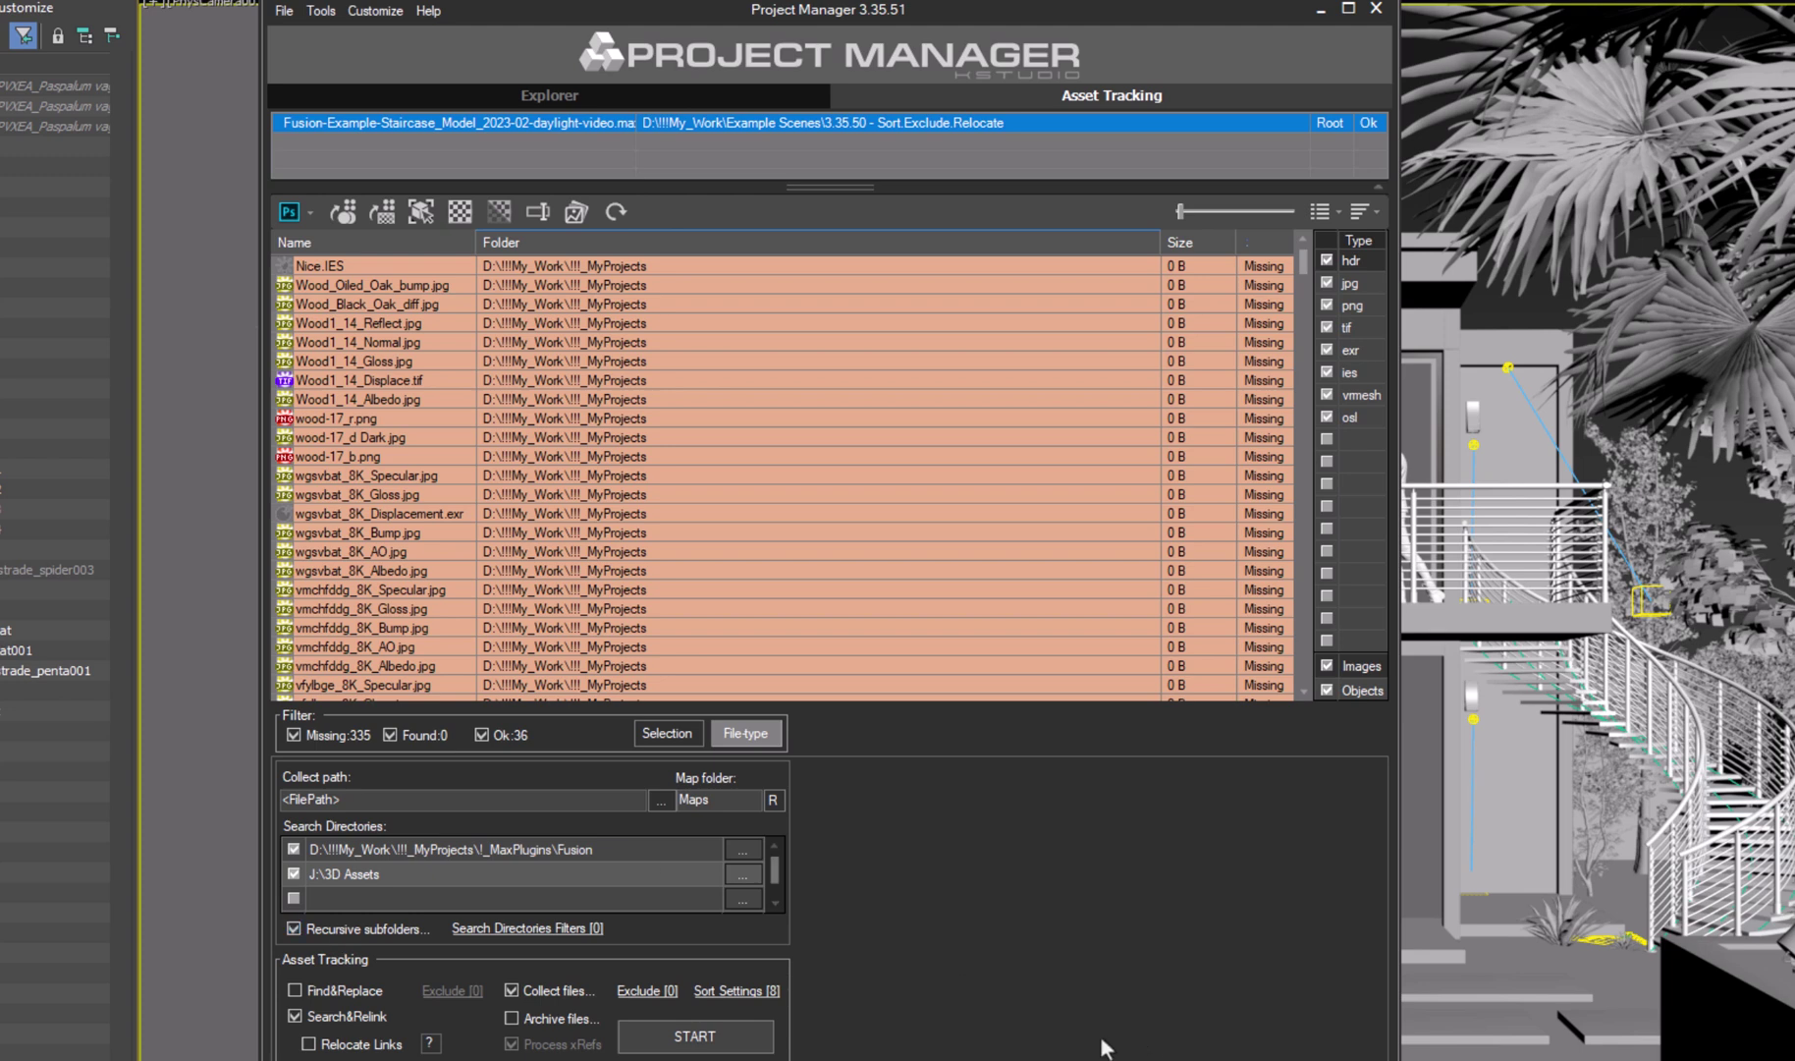
Run the relink and collect, then reveal vfylbge_8K_Bump.jpg's folder in Windows Explorer.
{"action": "left_click", "coordinate": [675, 1043]}
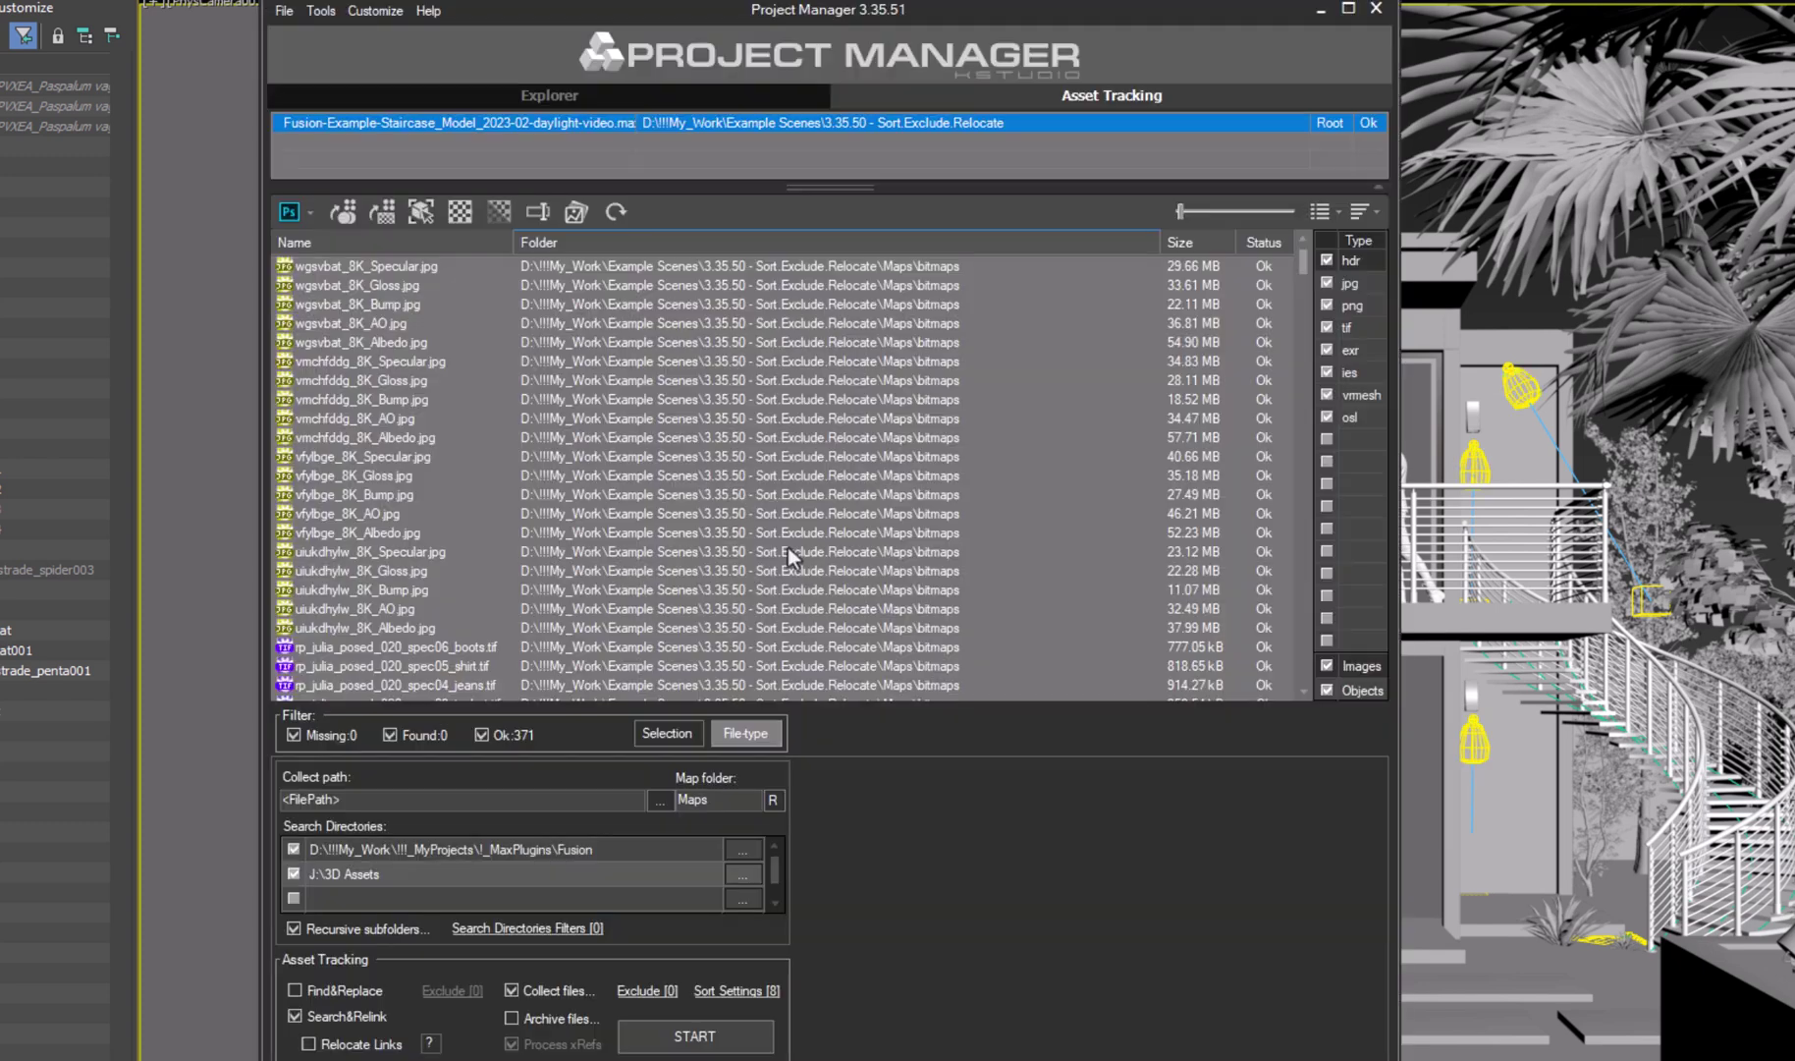
{"action": "left_click", "coordinate": [687, 484]}
{"action": "right_click", "coordinate": [687, 485]}
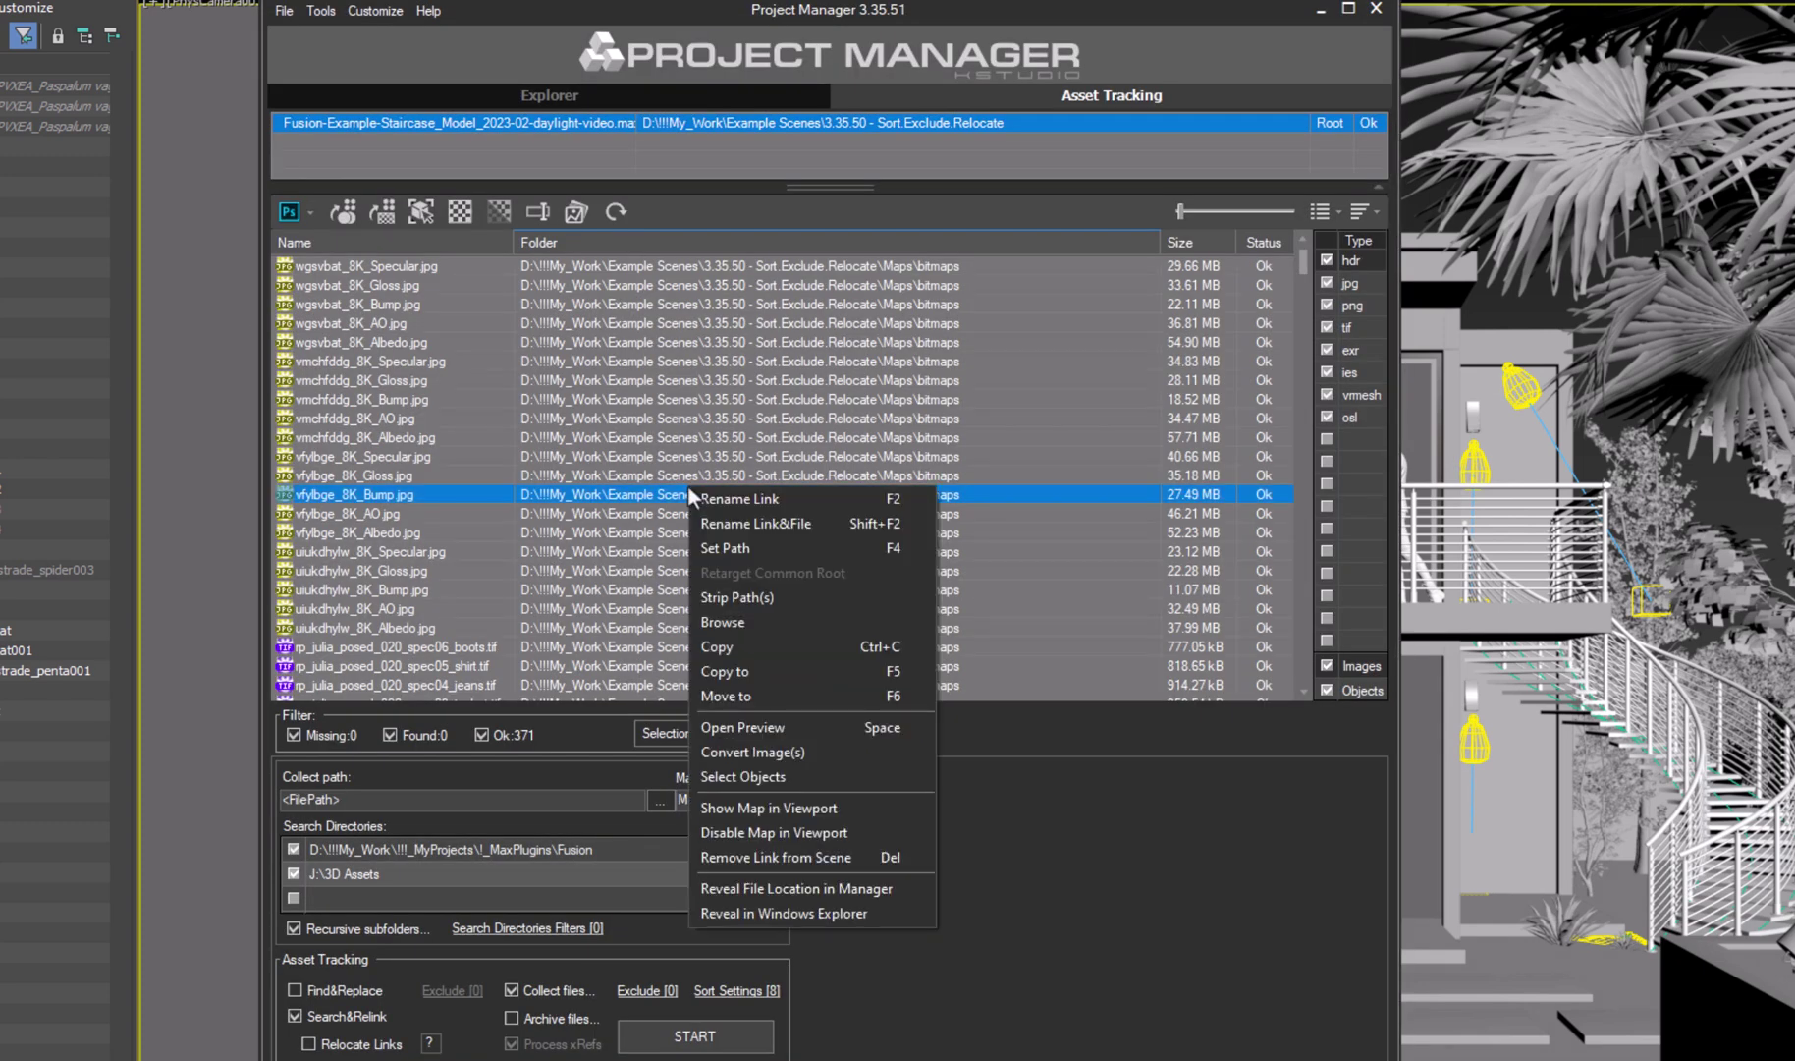
{"action": "left_click", "coordinate": [808, 904]}
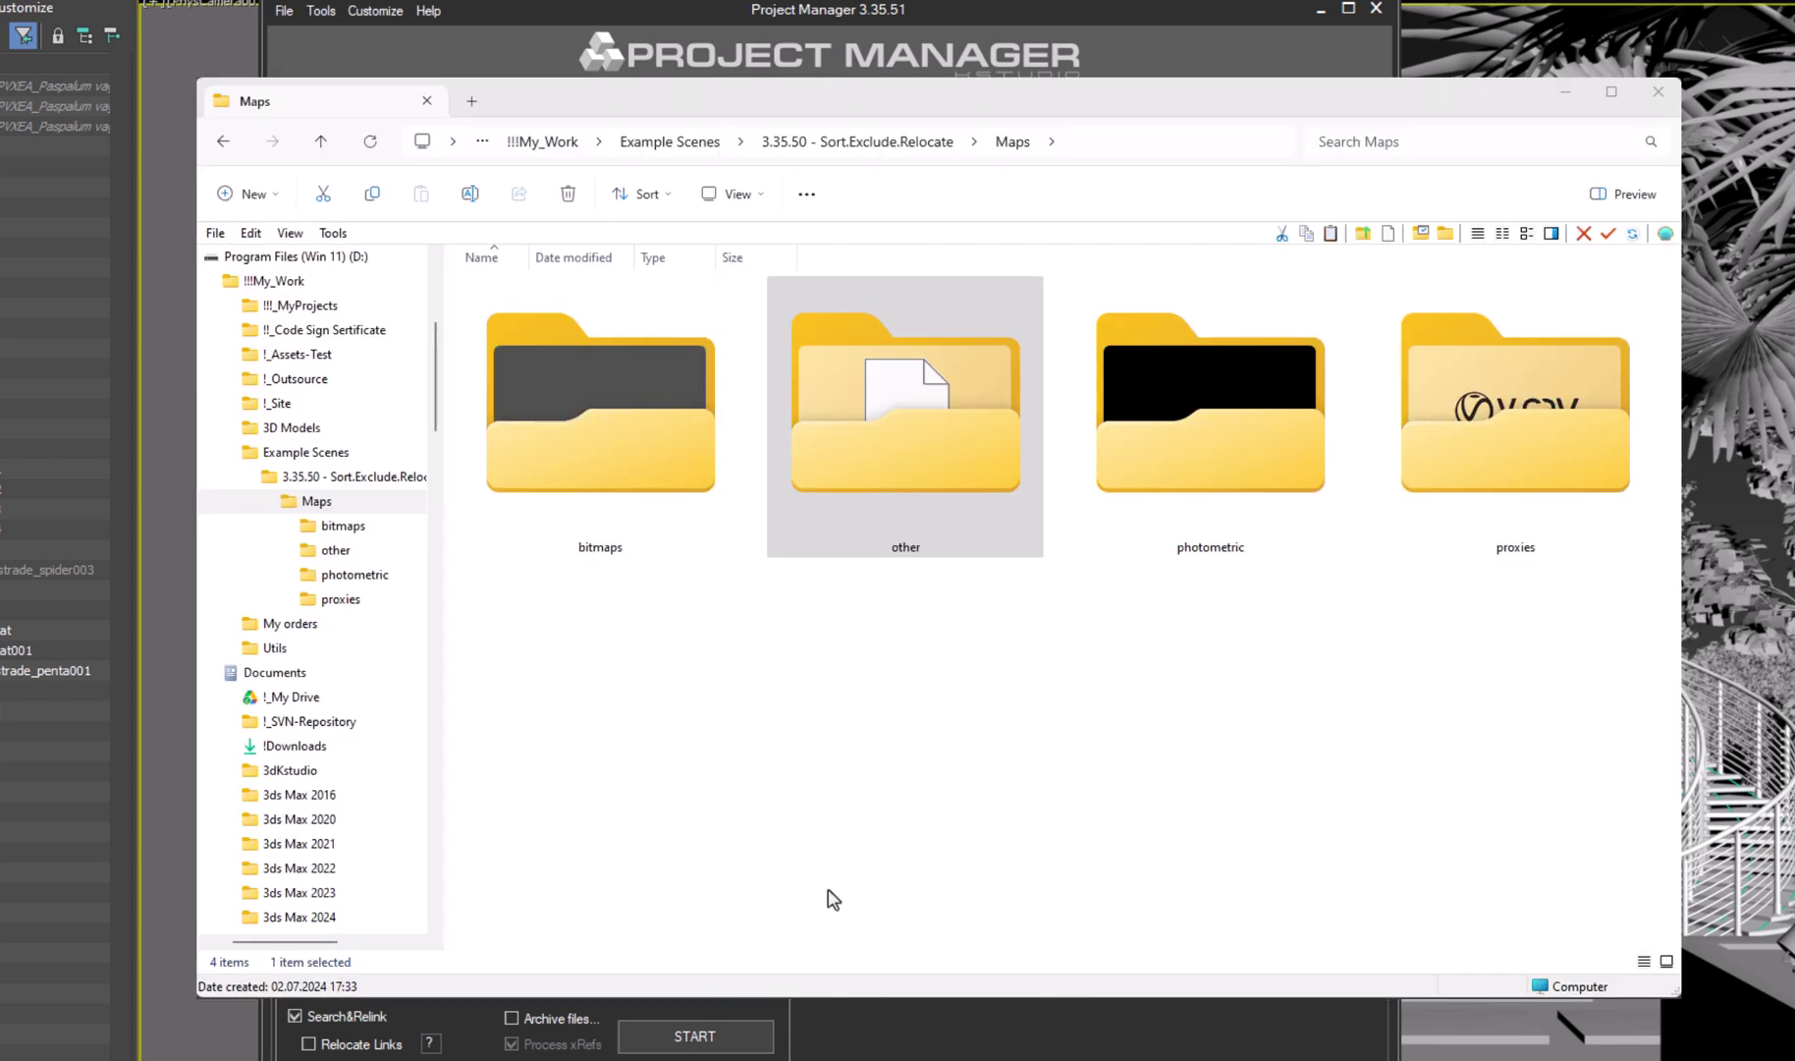
Browse the collected bitmaps, hdr and wood folders, showing wood textures as larger thumbnails.
{"action": "left_click", "coordinate": [851, 488]}
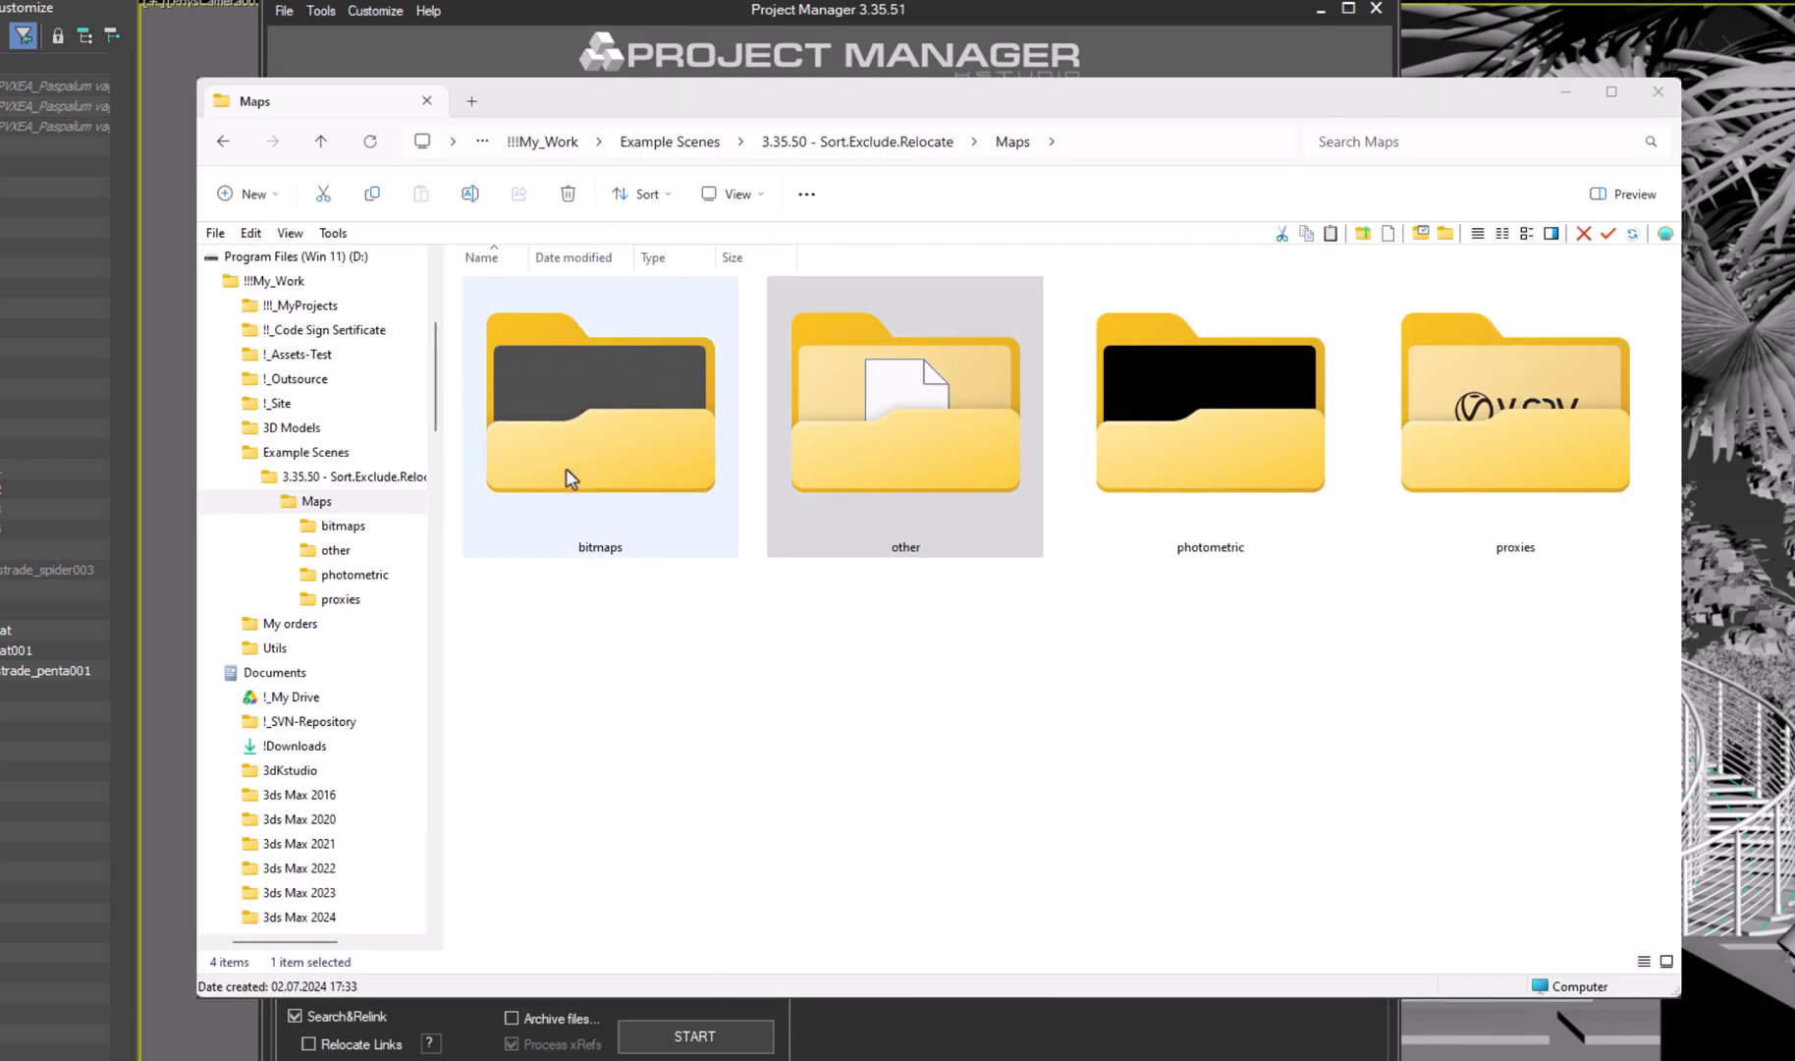
{"action": "left_click", "coordinate": [340, 530]}
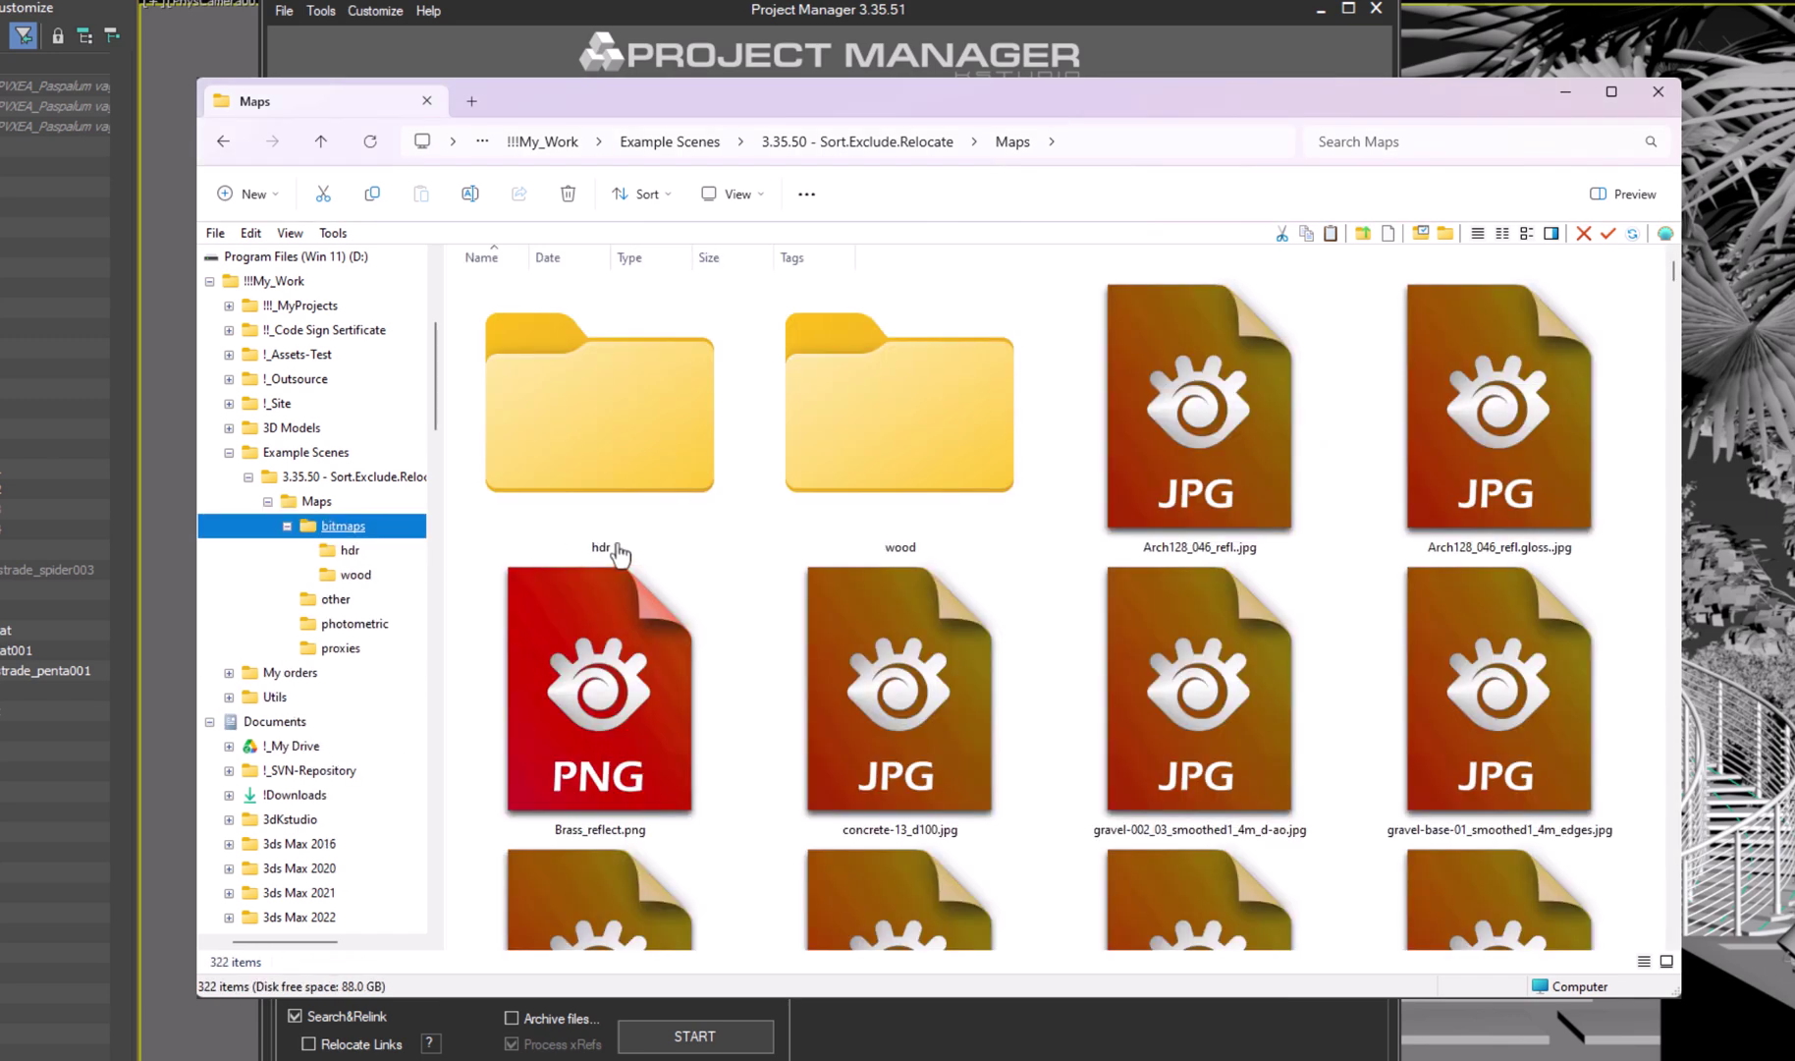
{"action": "scroll", "coordinate": [884, 589], "scroll_direction": "down", "scroll_amount": 3}
{"action": "scroll", "coordinate": [881, 587], "scroll_direction": "down", "scroll_amount": 5}
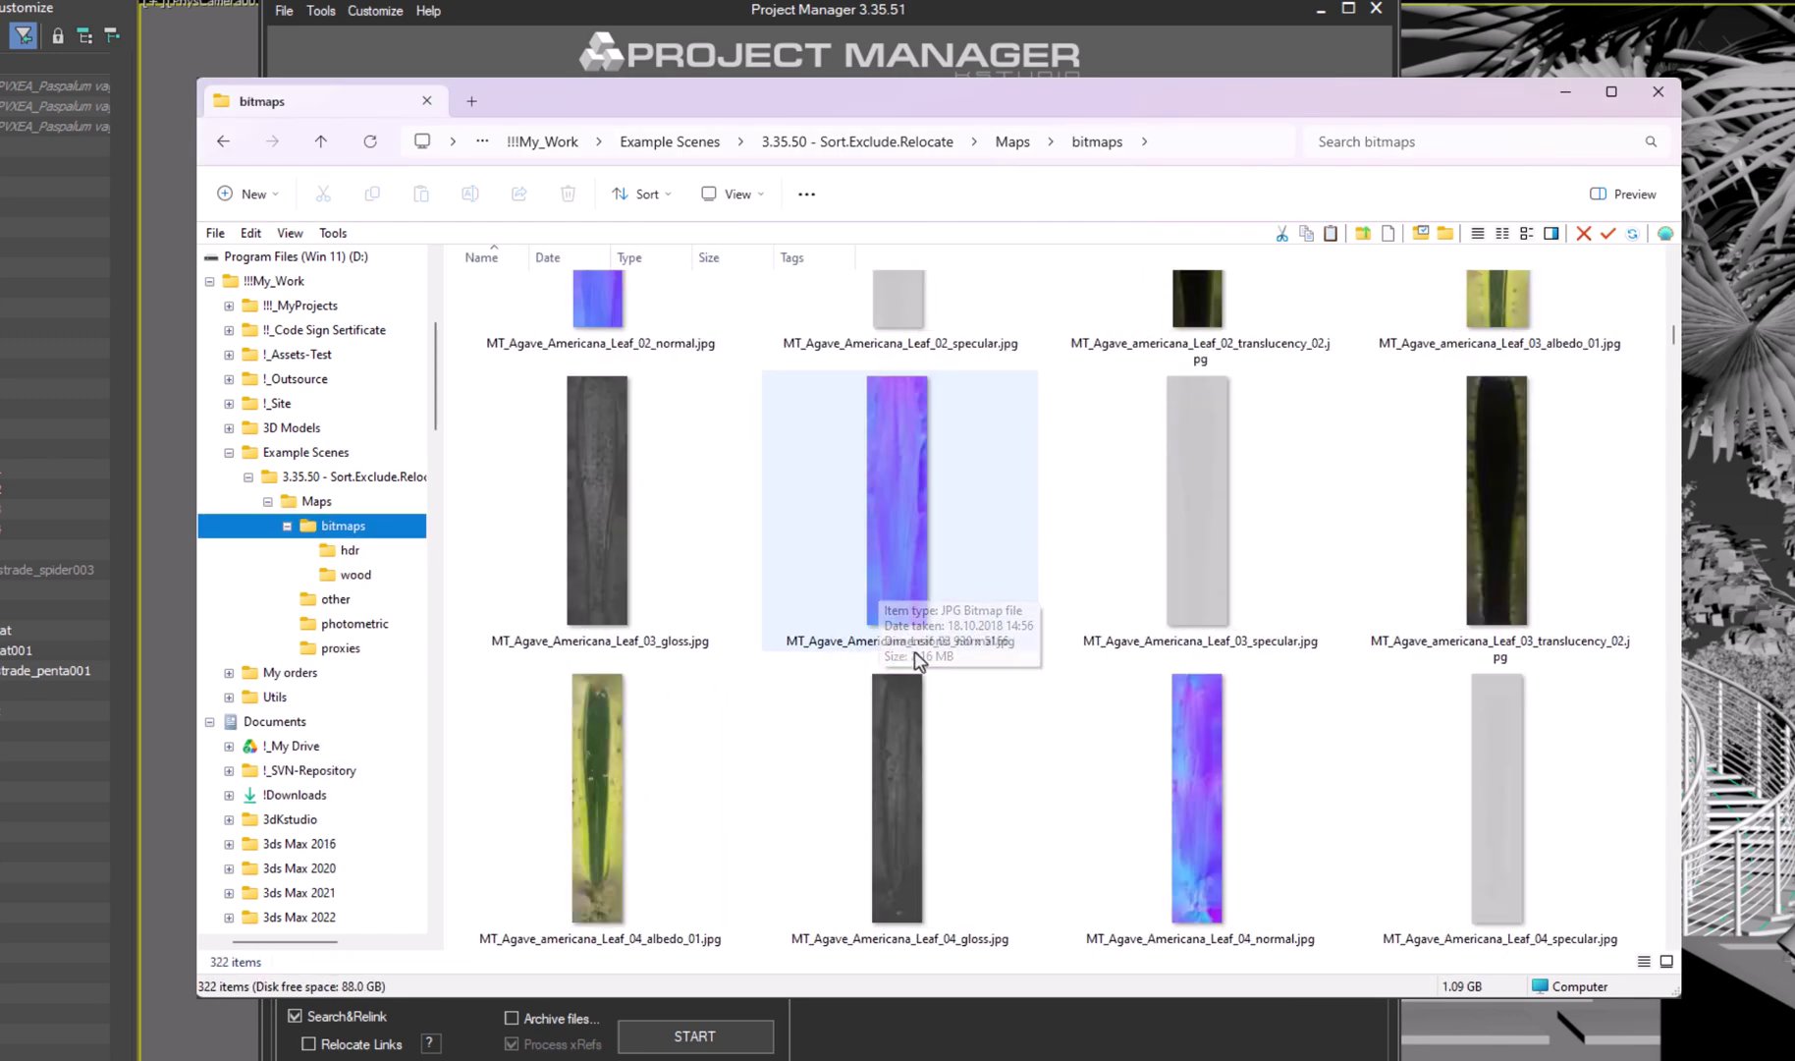
{"action": "scroll", "coordinate": [894, 589], "scroll_direction": "up", "scroll_amount": 10}
{"action": "double_click", "coordinate": [656, 435]}
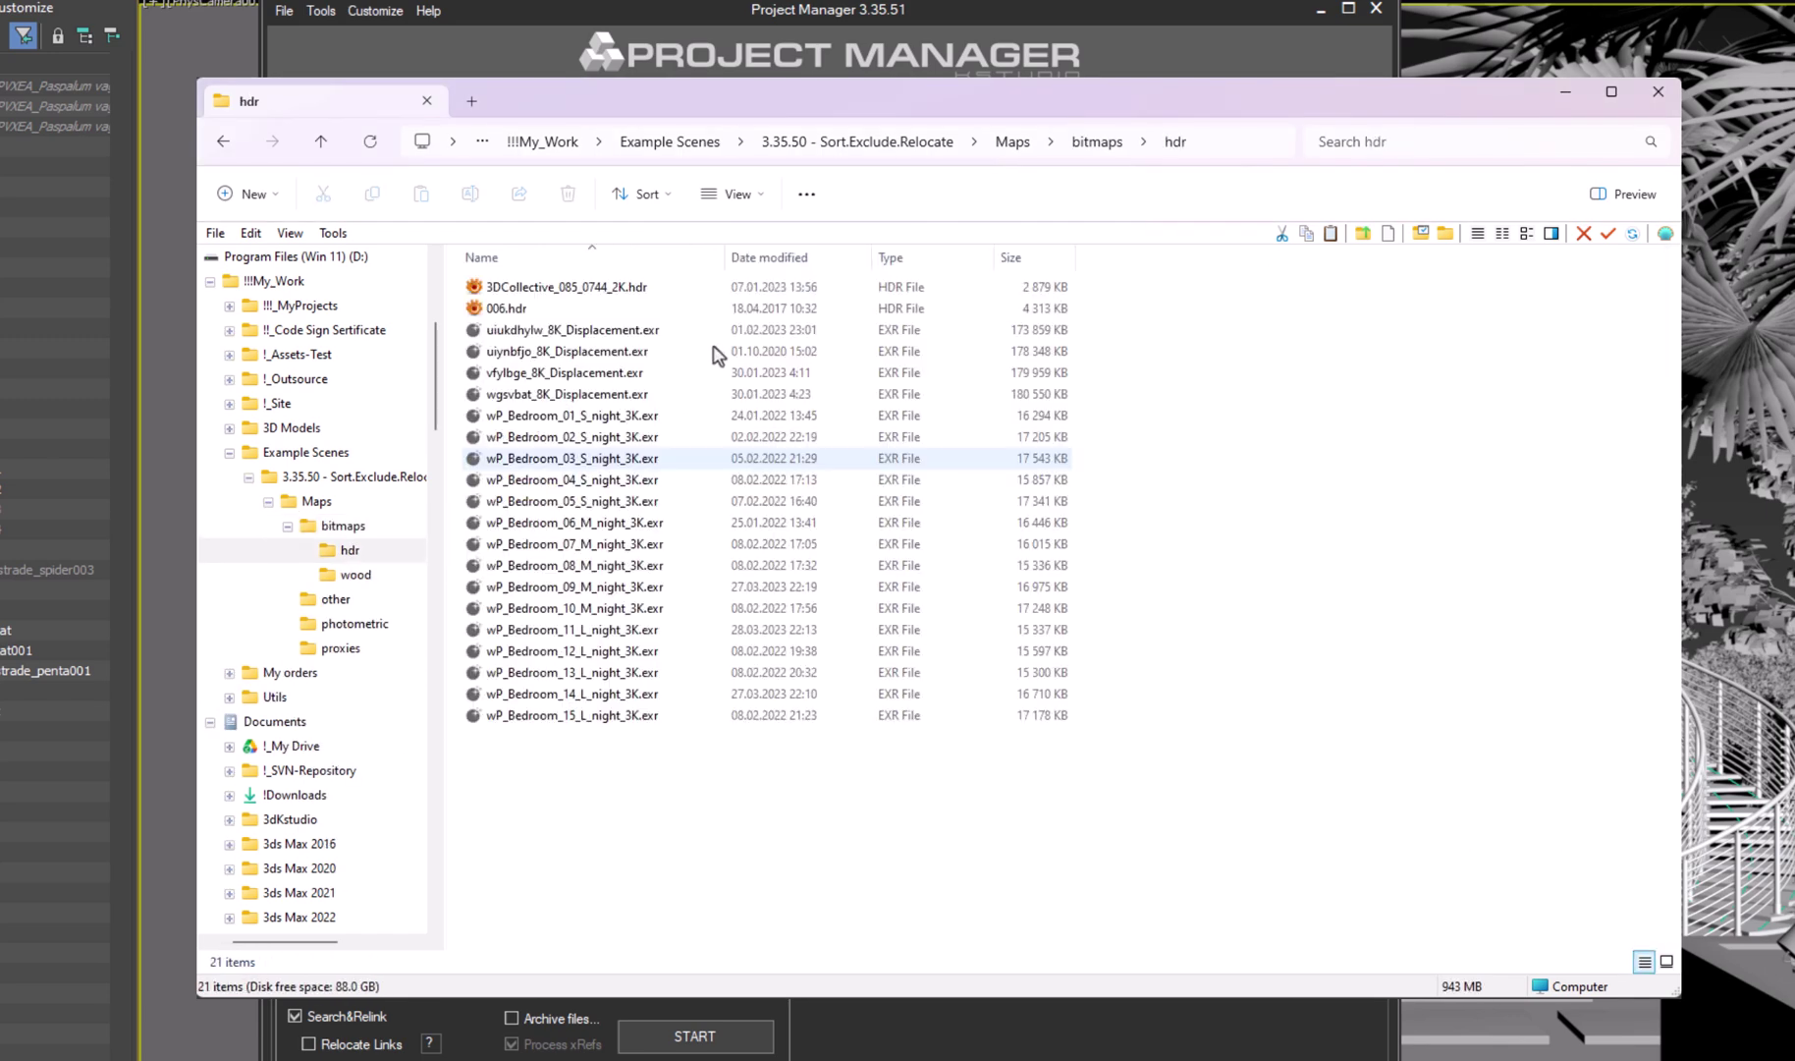
{"action": "left_click", "coordinate": [389, 576]}
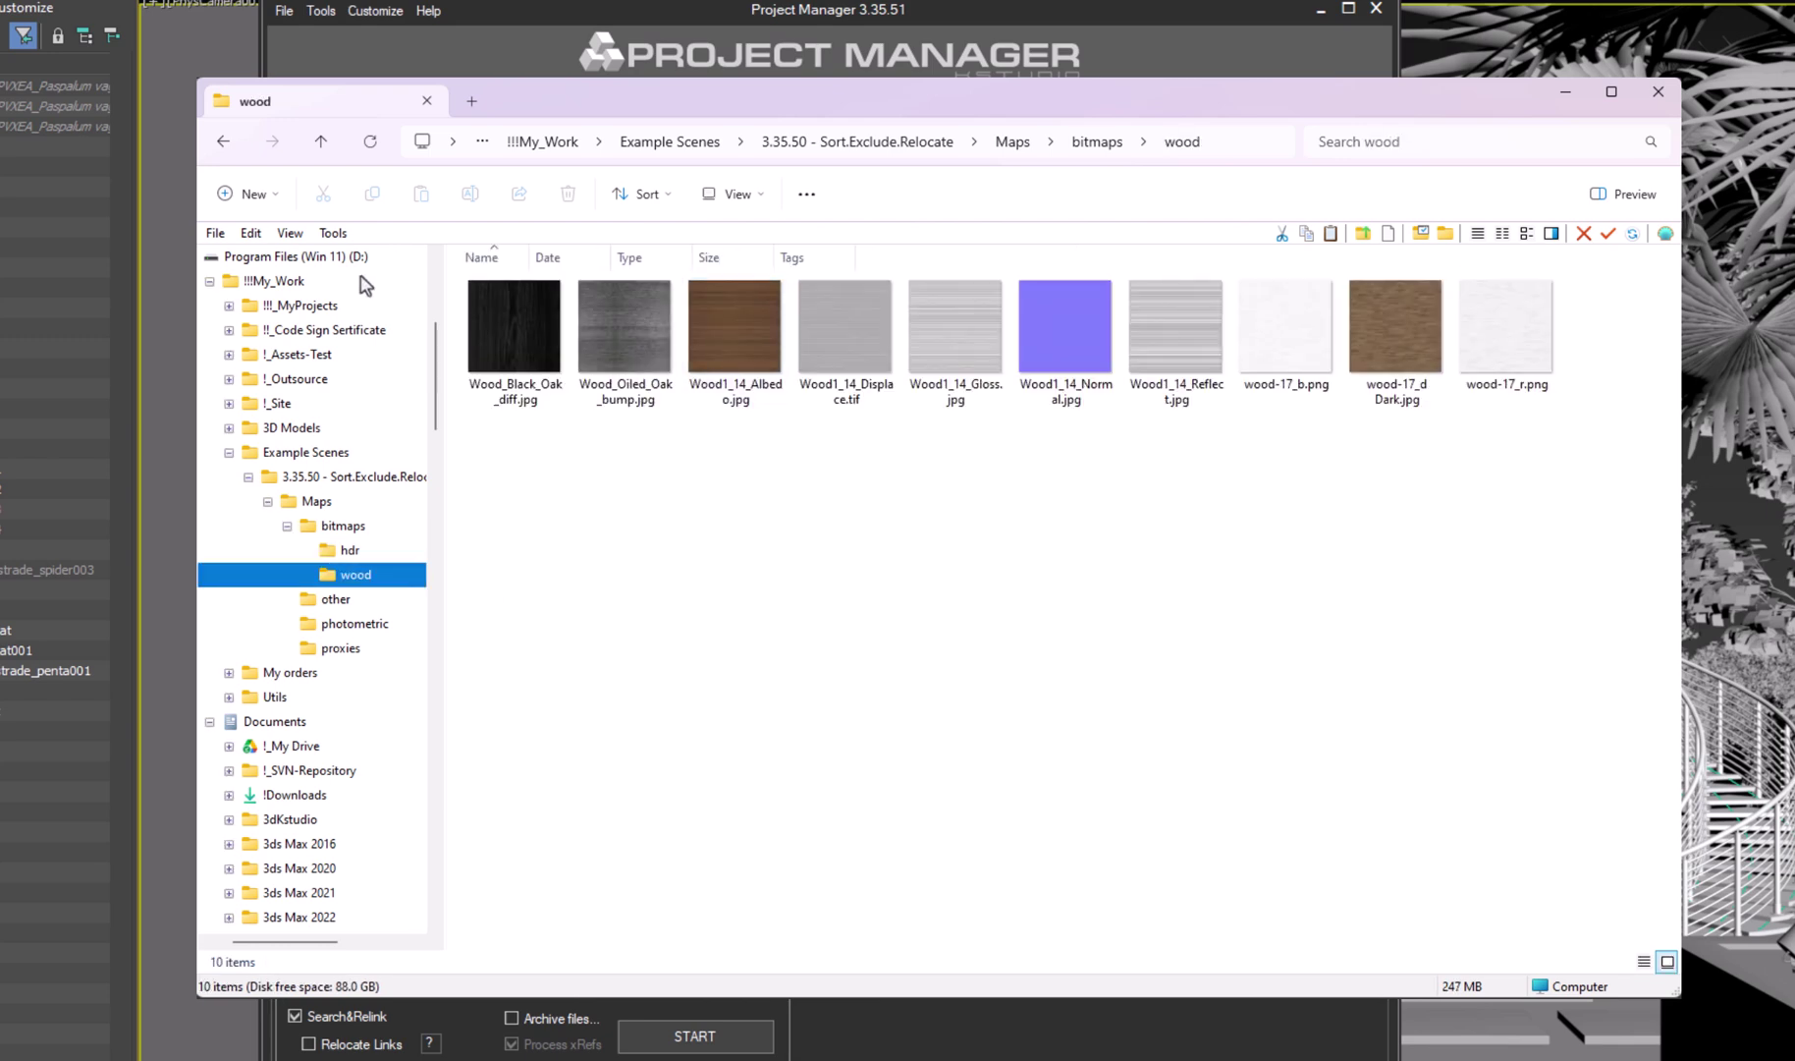
{"action": "left_click", "coordinate": [1526, 232]}
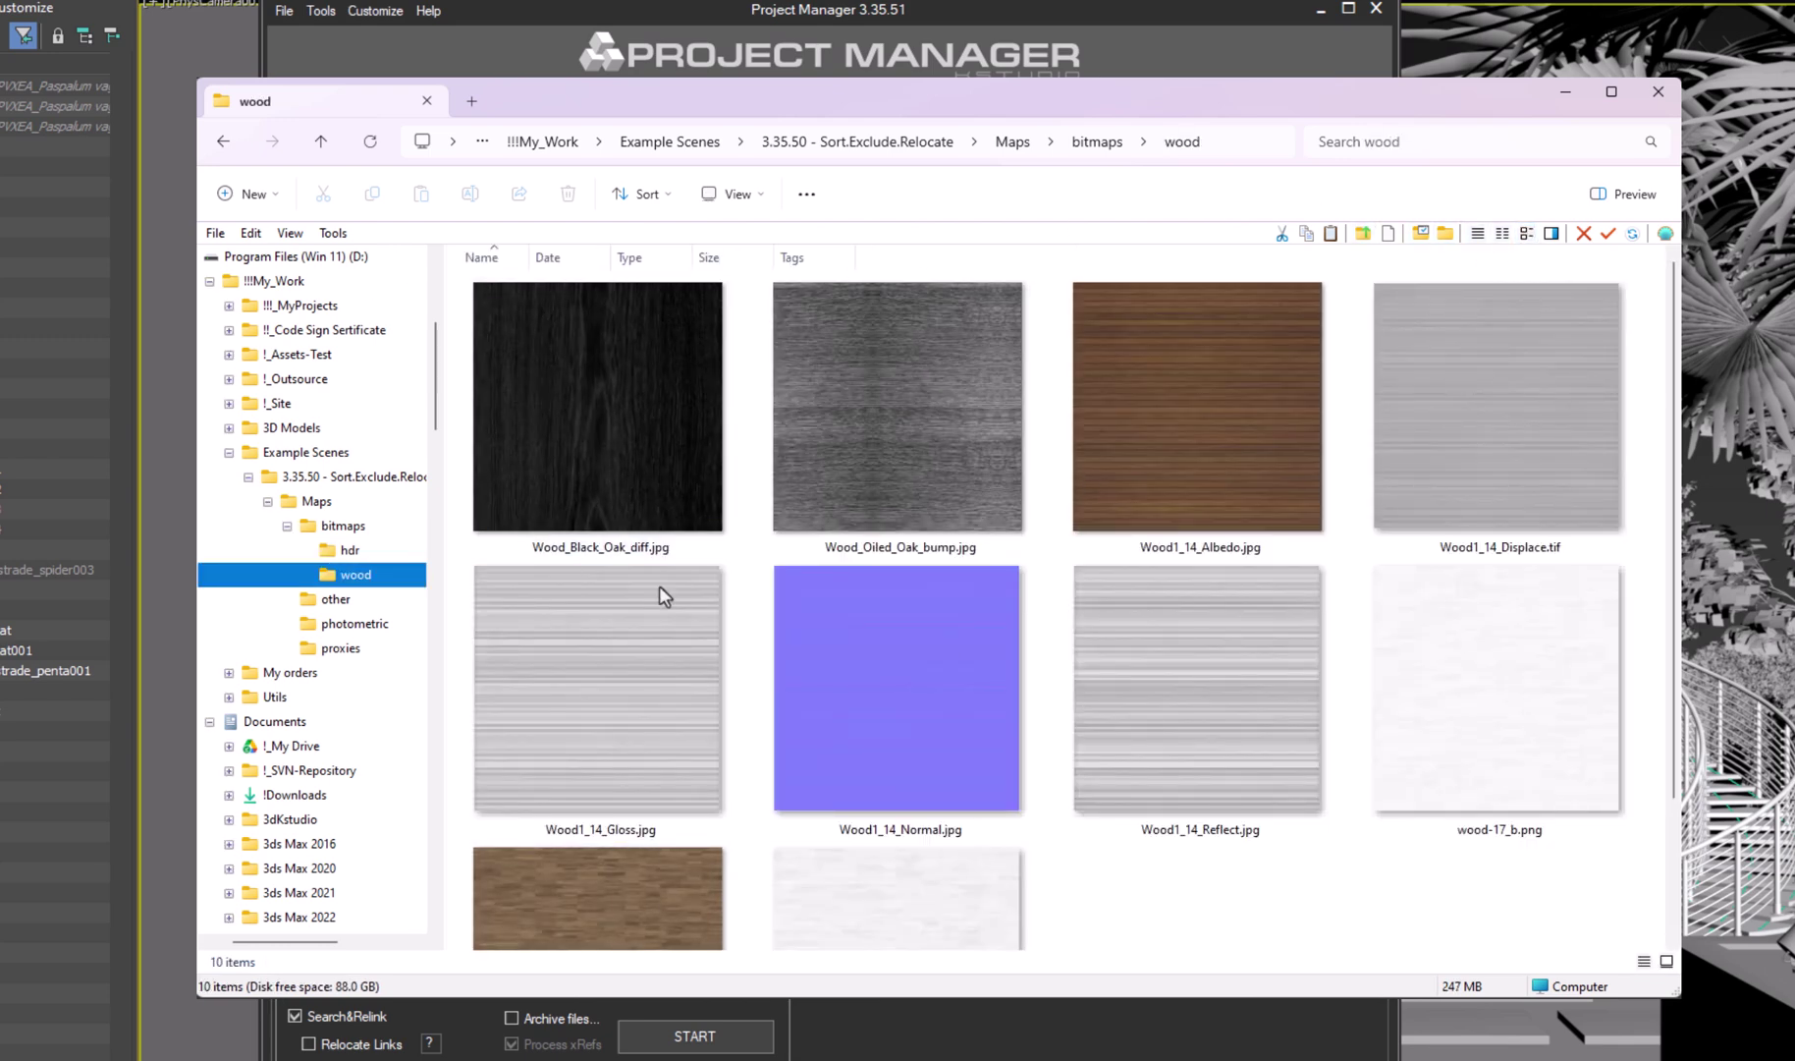
Check the other, photometric and proxies folders, ending on proxies' 15 VRMESH files.
{"action": "left_click", "coordinate": [336, 599]}
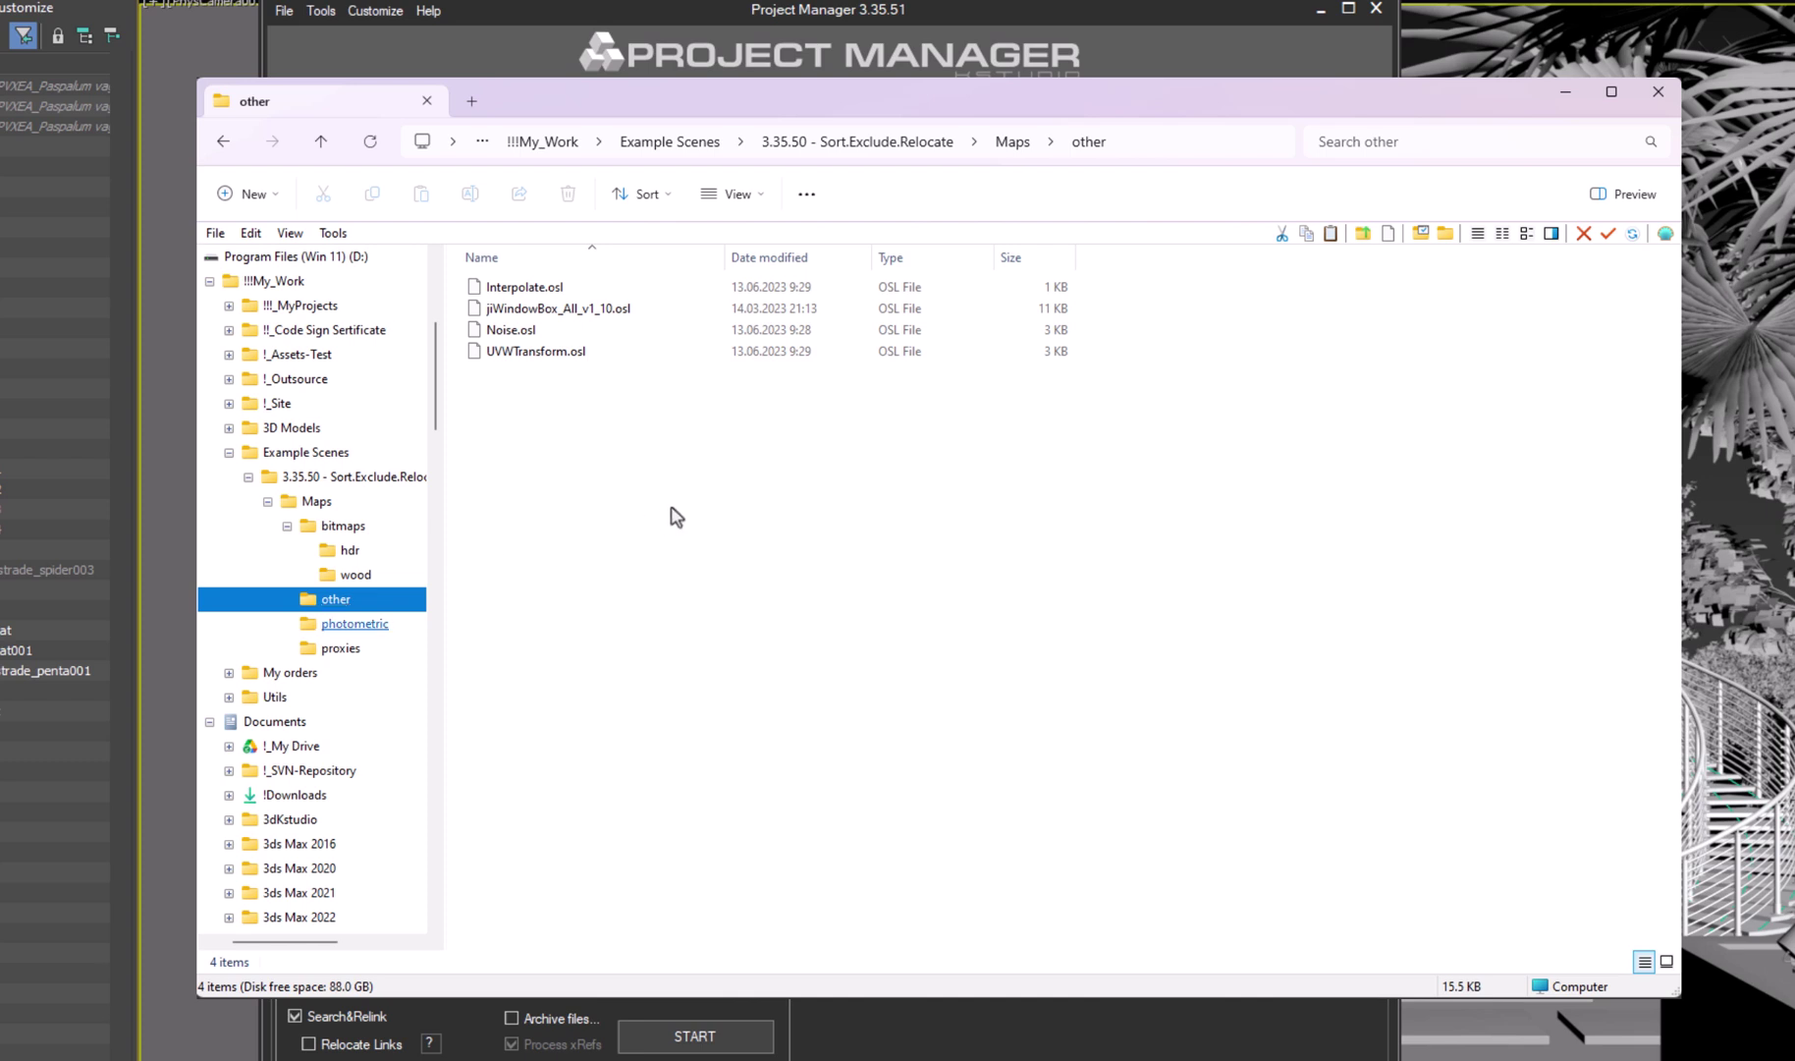
{"action": "left_click", "coordinate": [369, 626]}
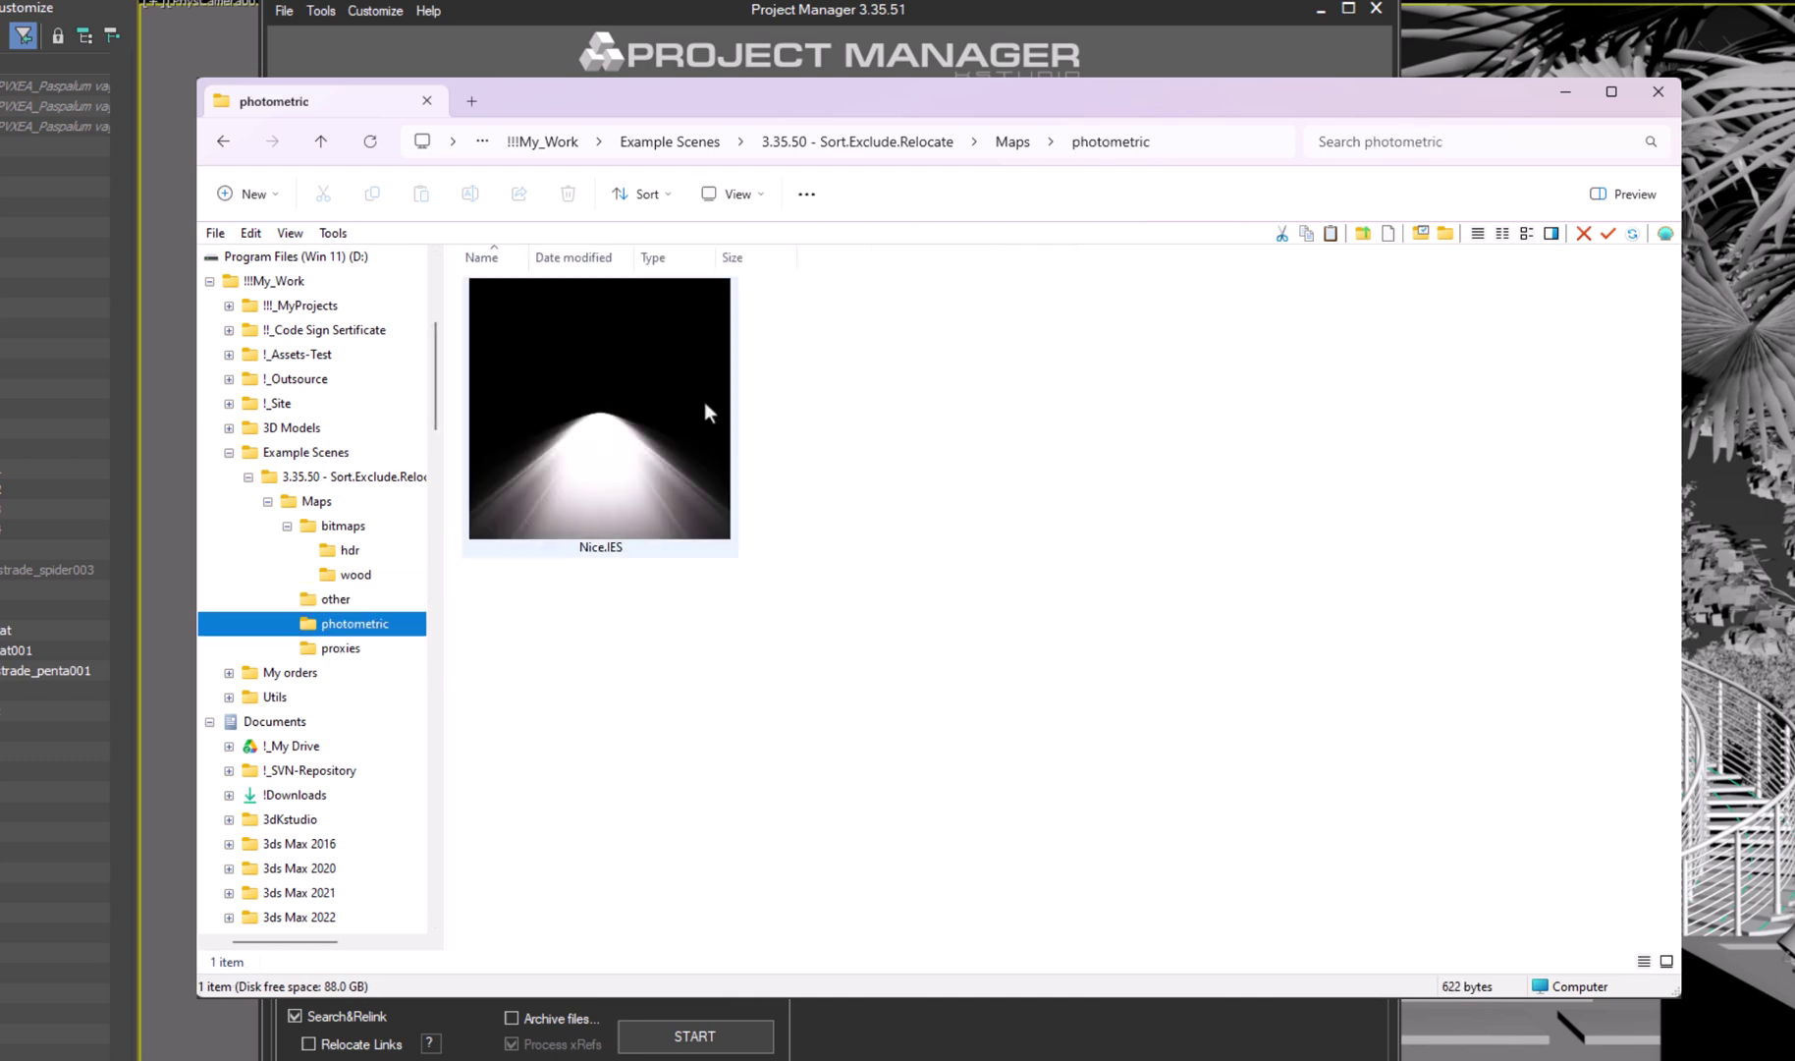
{"action": "left_click", "coordinate": [337, 652]}
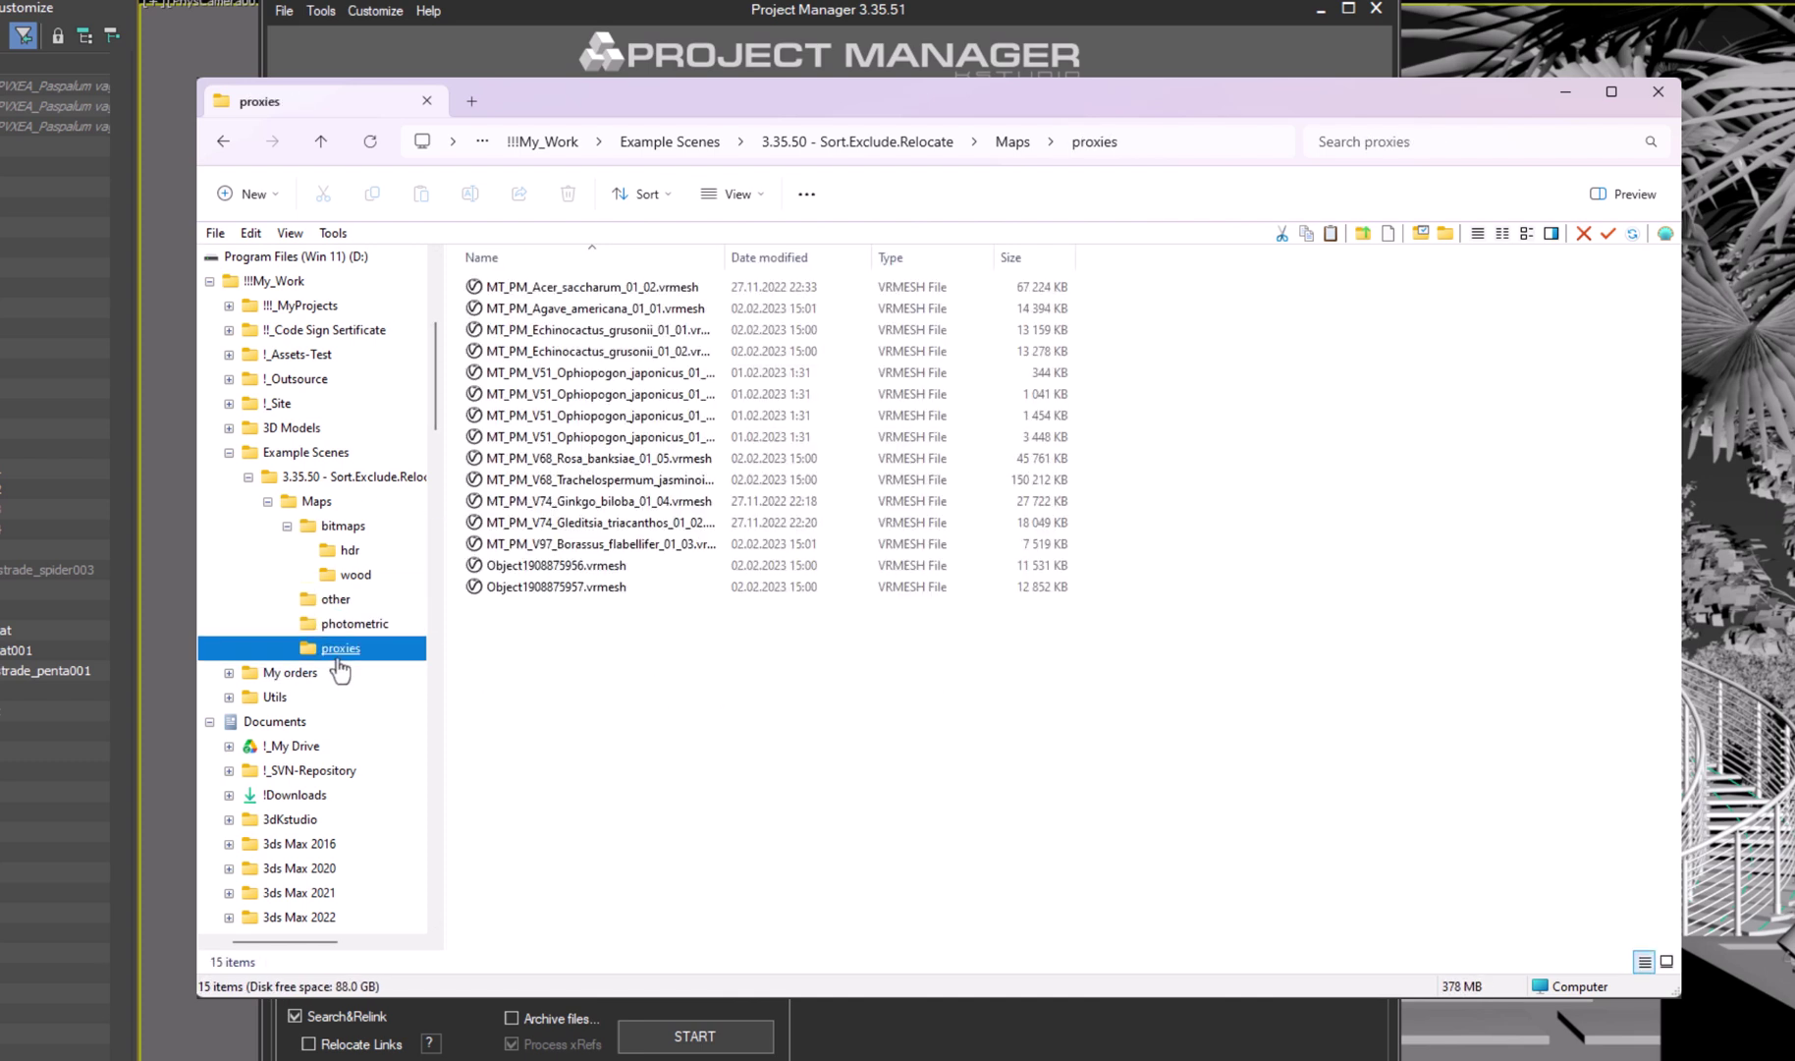
{"action": "left_click", "coordinate": [334, 505]}
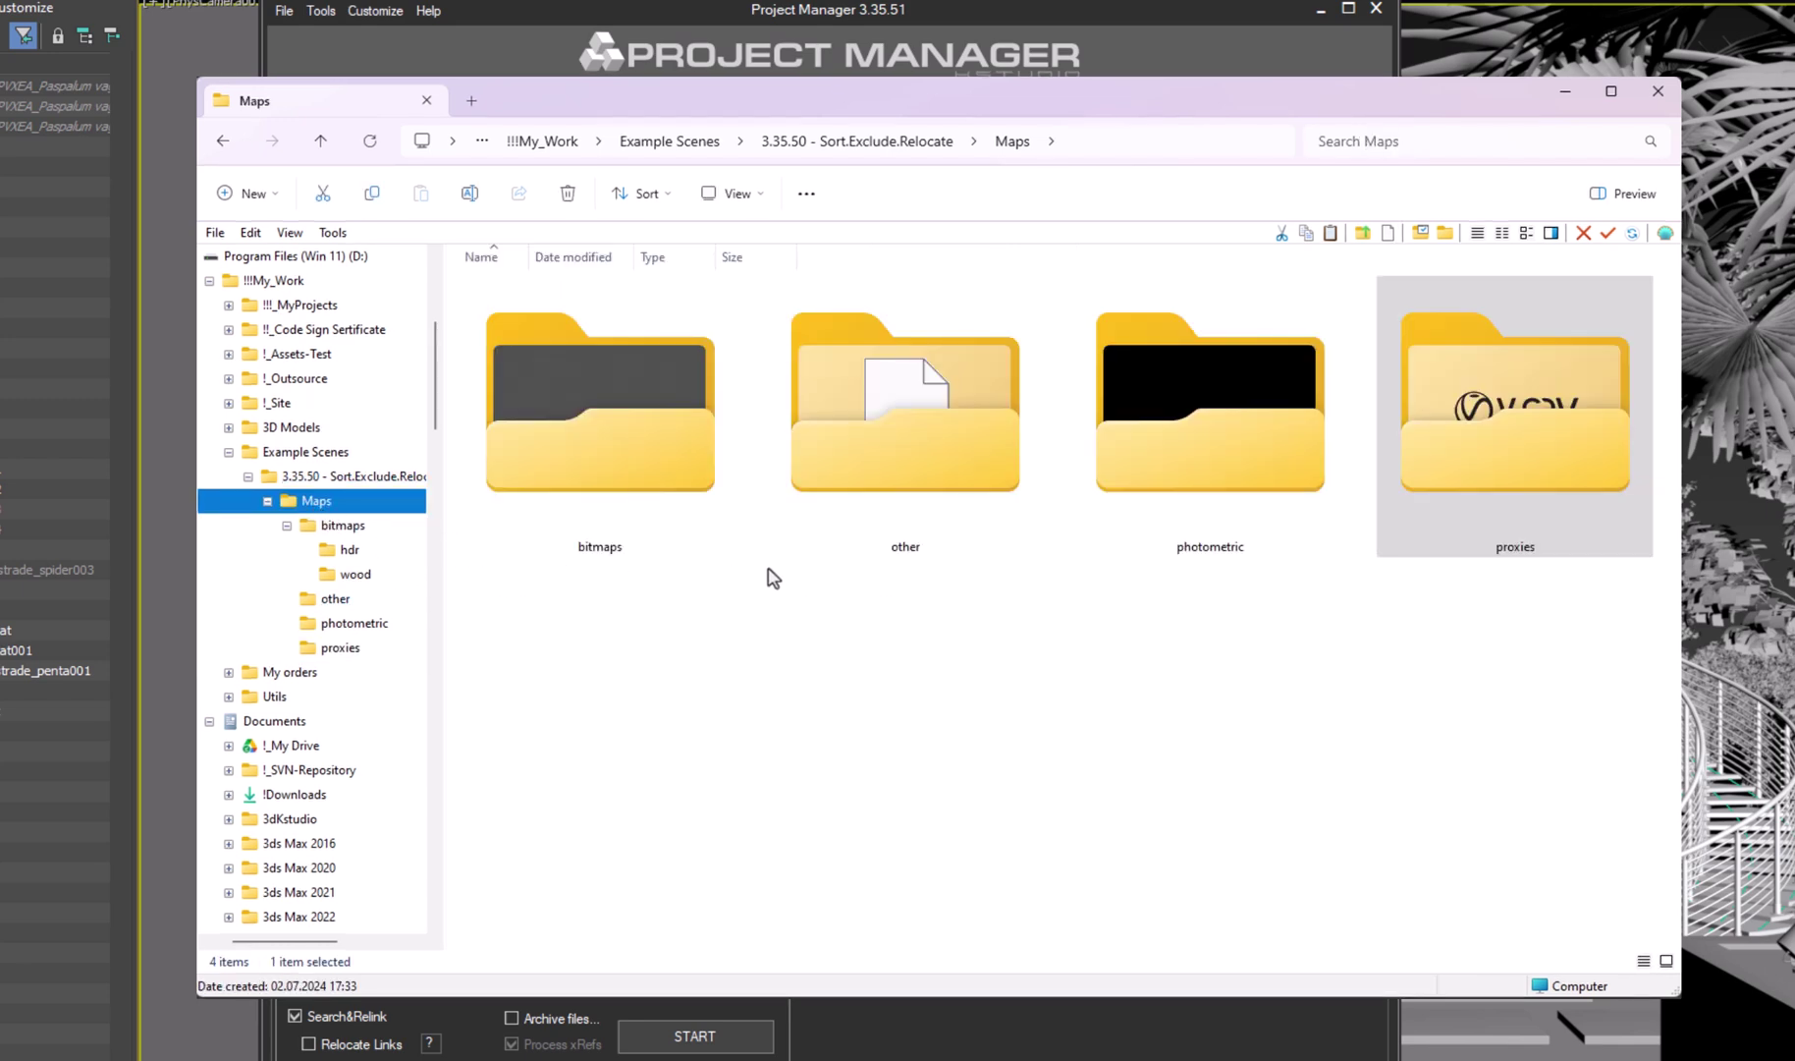
{"action": "left_click", "coordinate": [340, 648]}
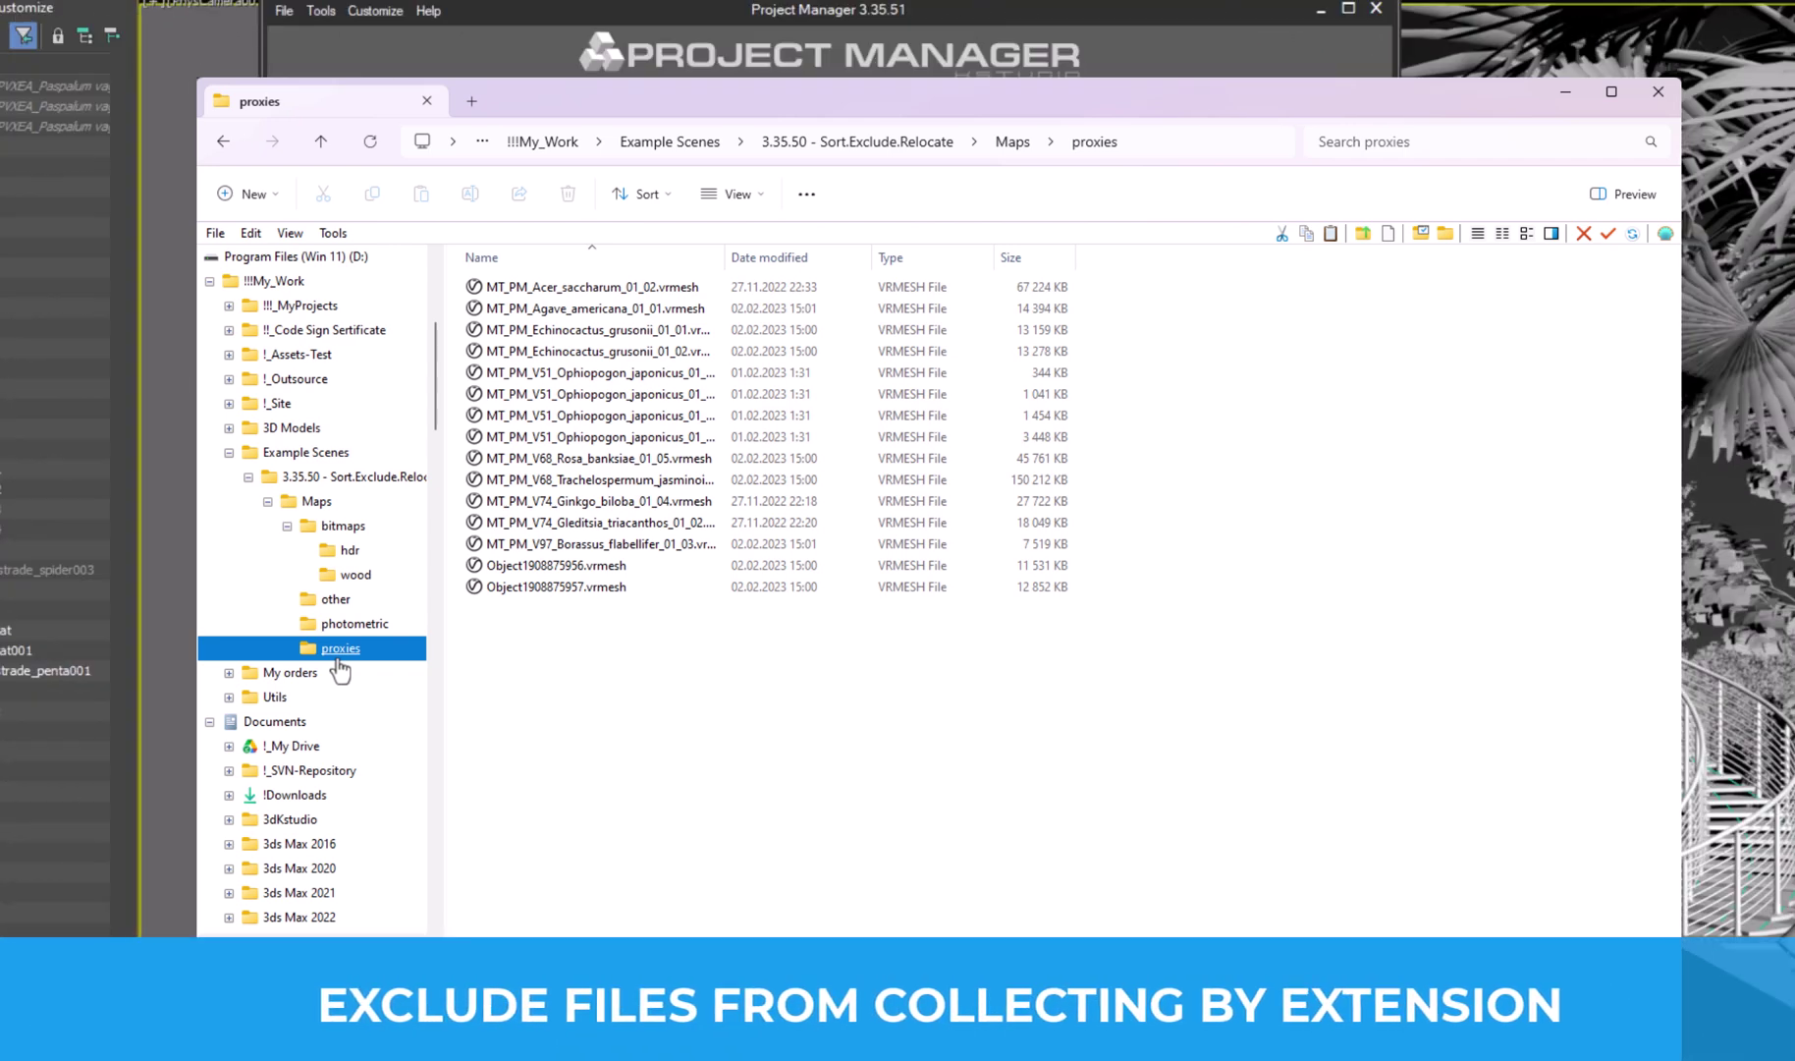
Browse Maps > bitmaps > hdr, then open the Collect files Exclude [0] list in Project Manager.
{"action": "left_click", "coordinate": [316, 500]}
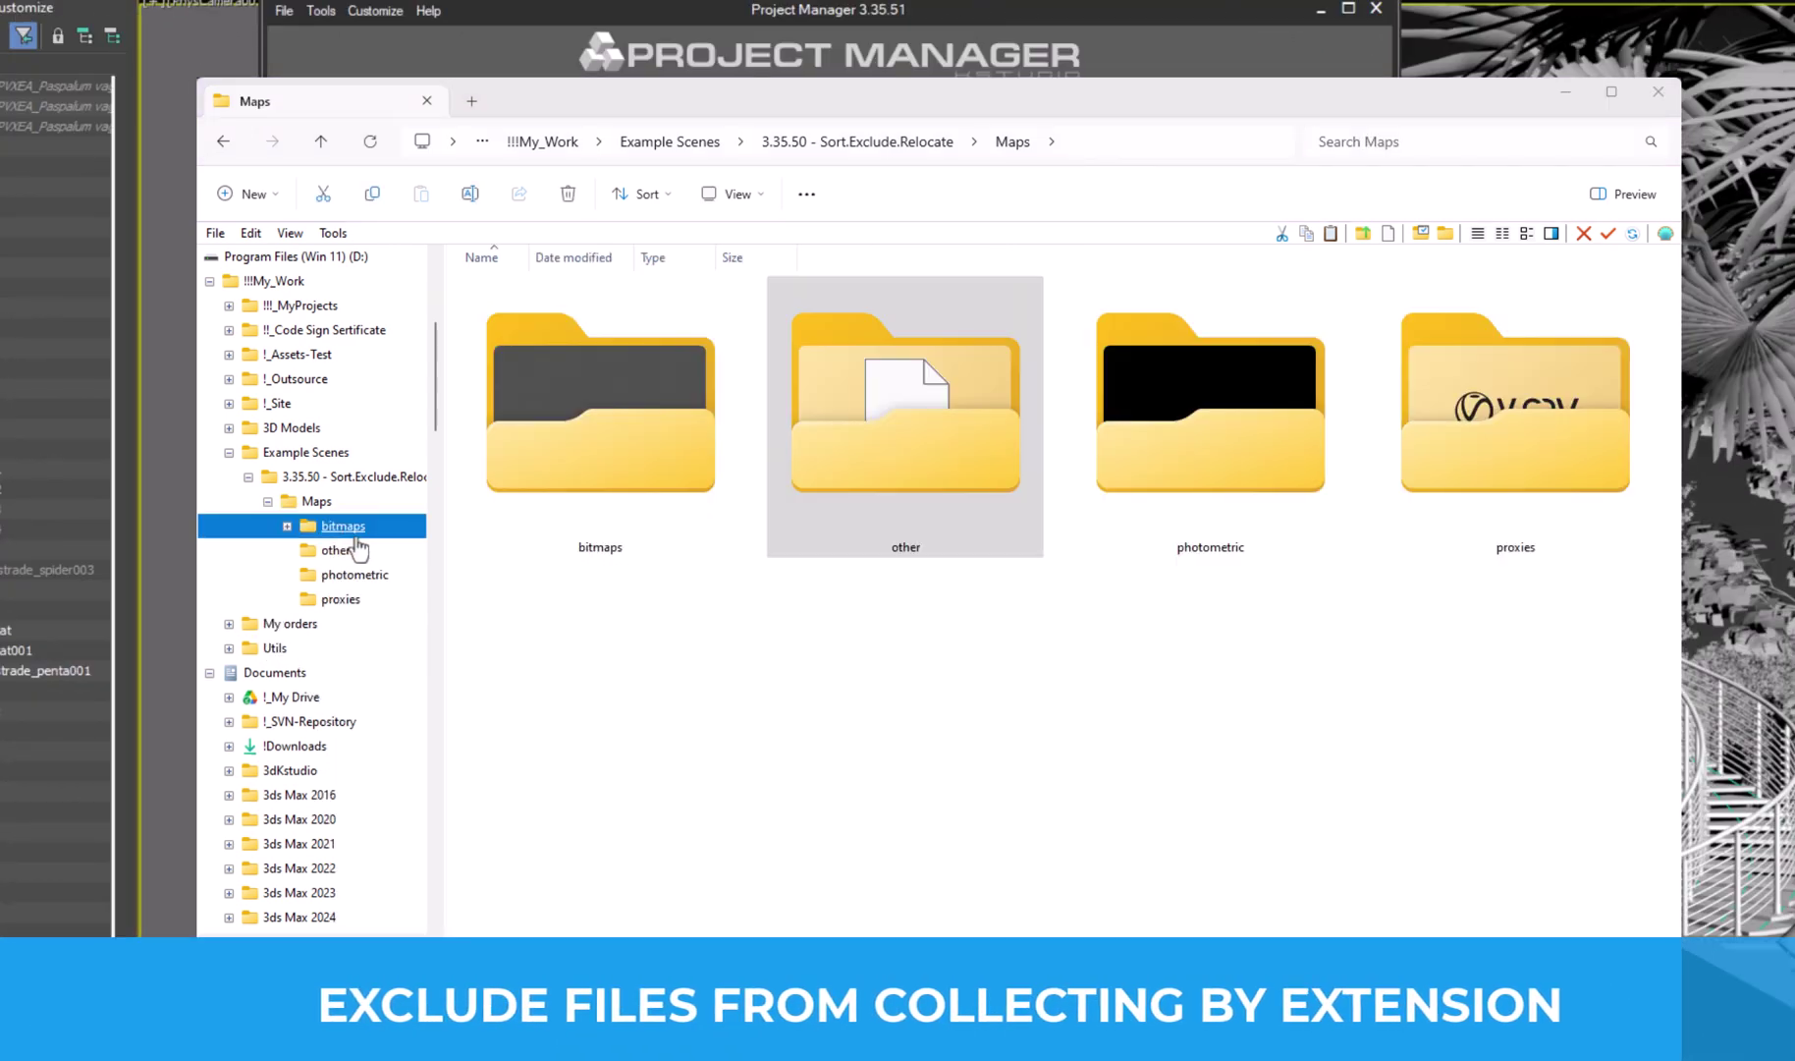
{"action": "double_click", "coordinate": [656, 432]}
{"action": "double_click", "coordinate": [658, 435]}
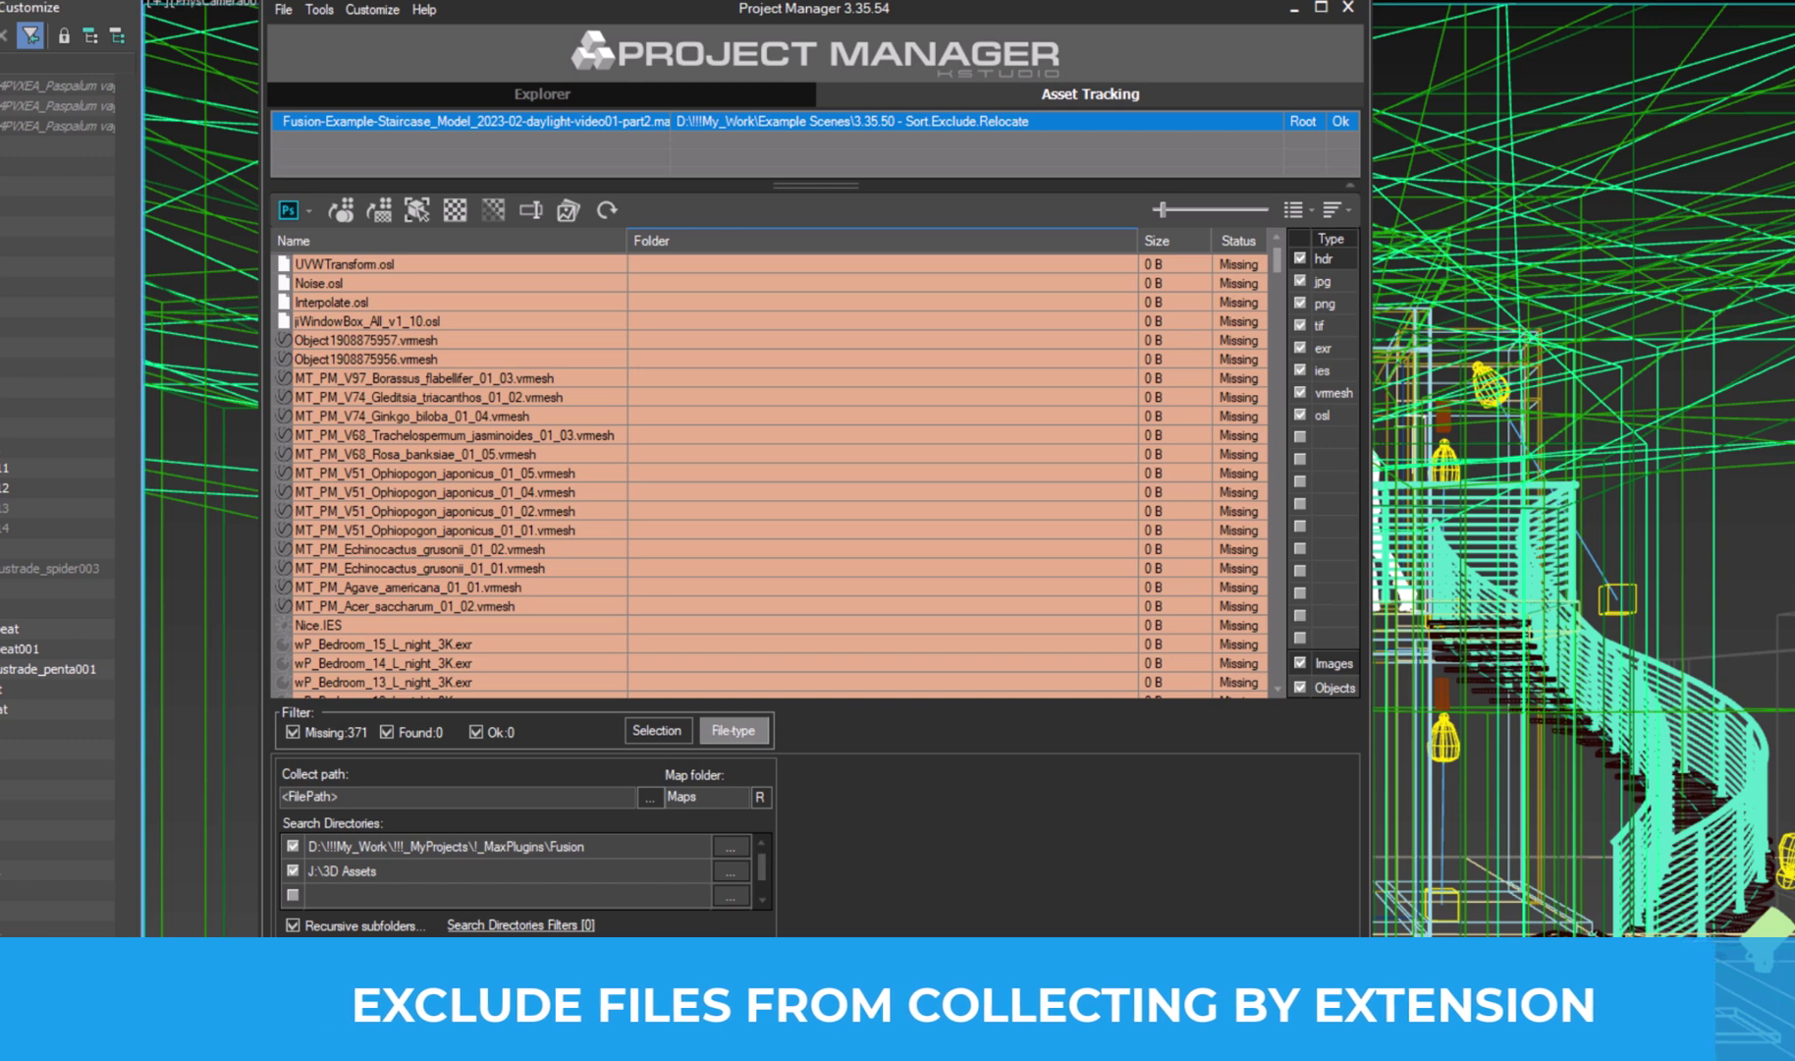
{"action": "left_click", "coordinate": [636, 988]}
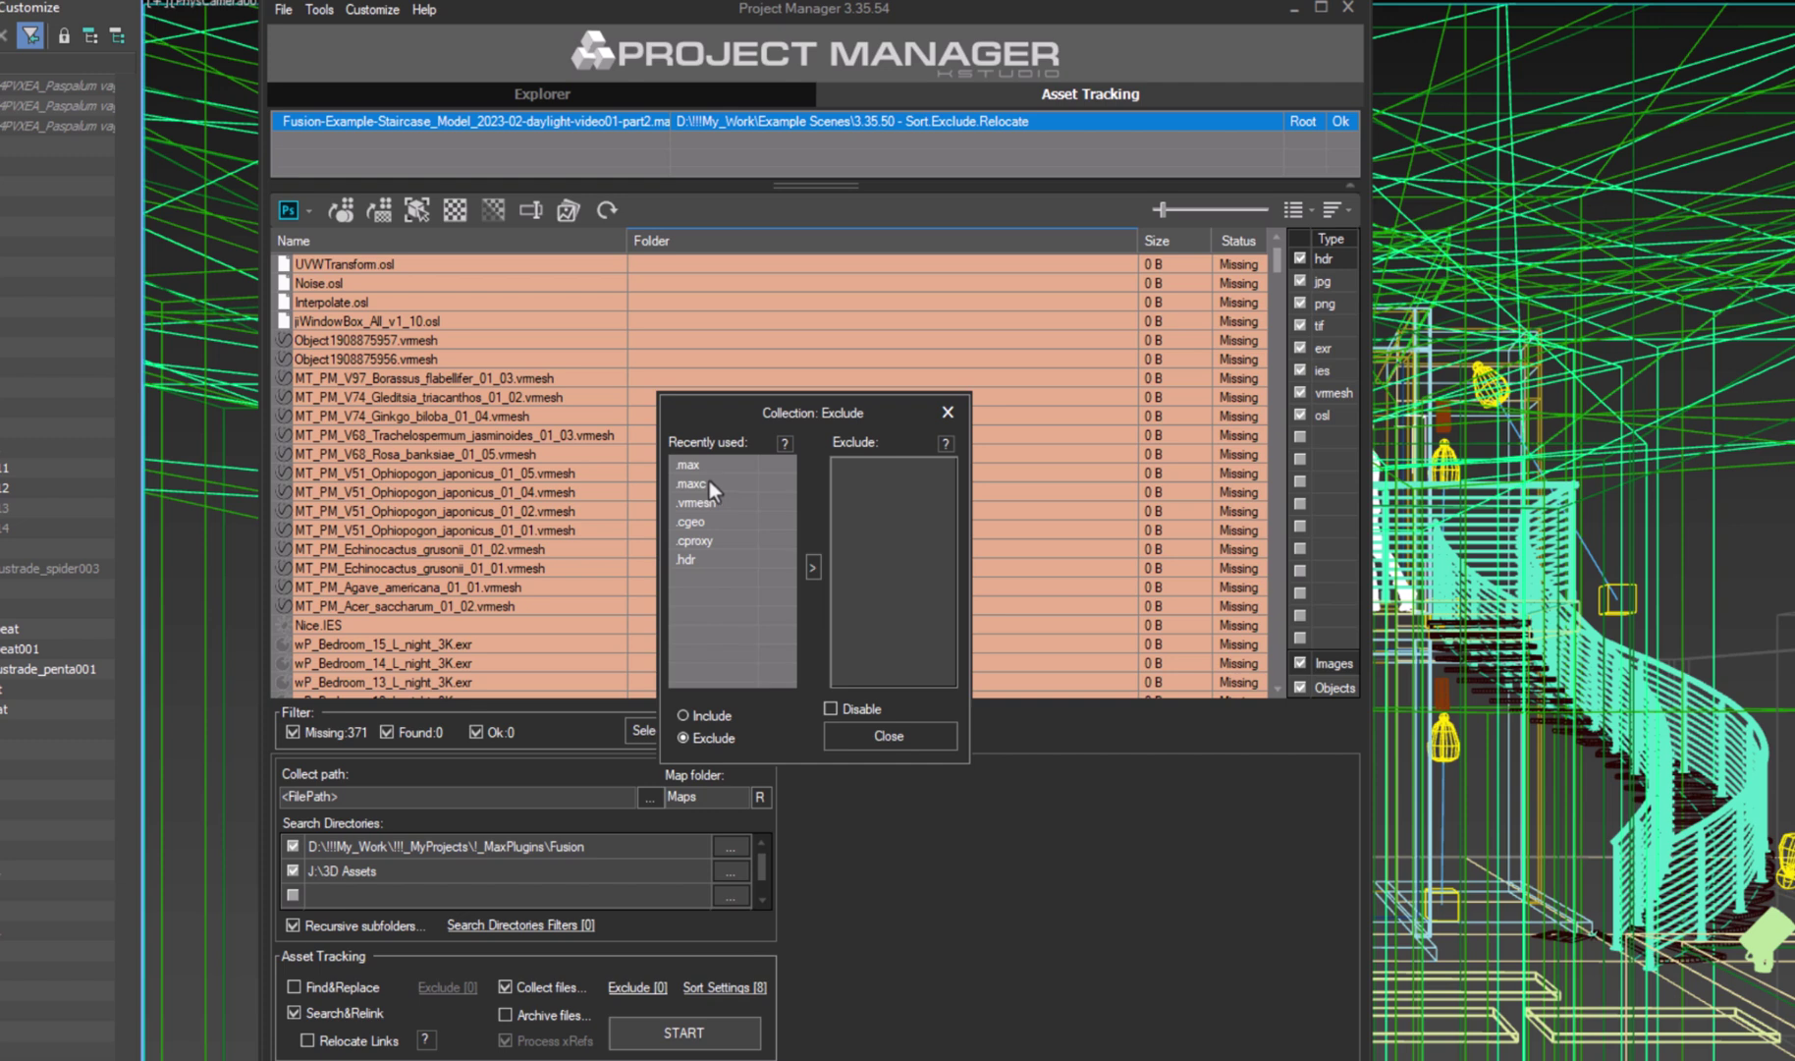
Add .vmesh and .hdr from Recently used, plus .exr, to the collect exclusion list.
{"action": "left_click", "coordinate": [691, 503]}
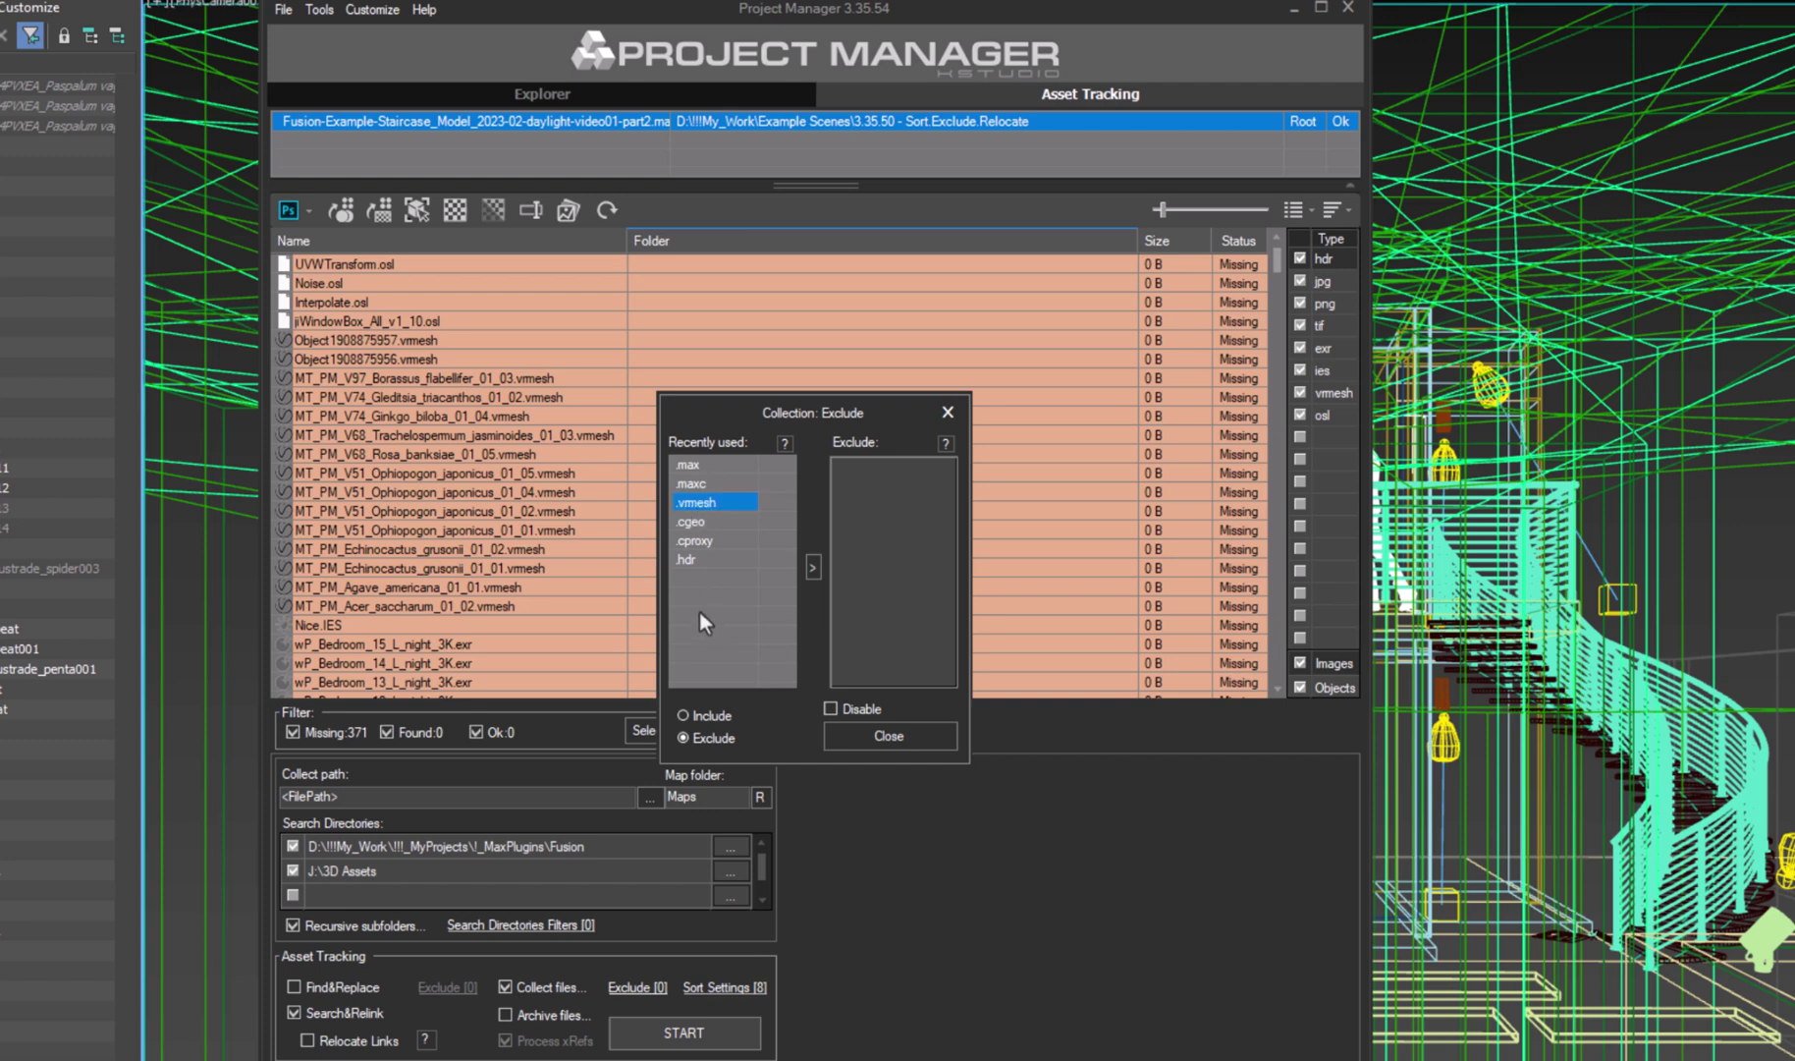
{"action": "left_click", "coordinate": [813, 566]}
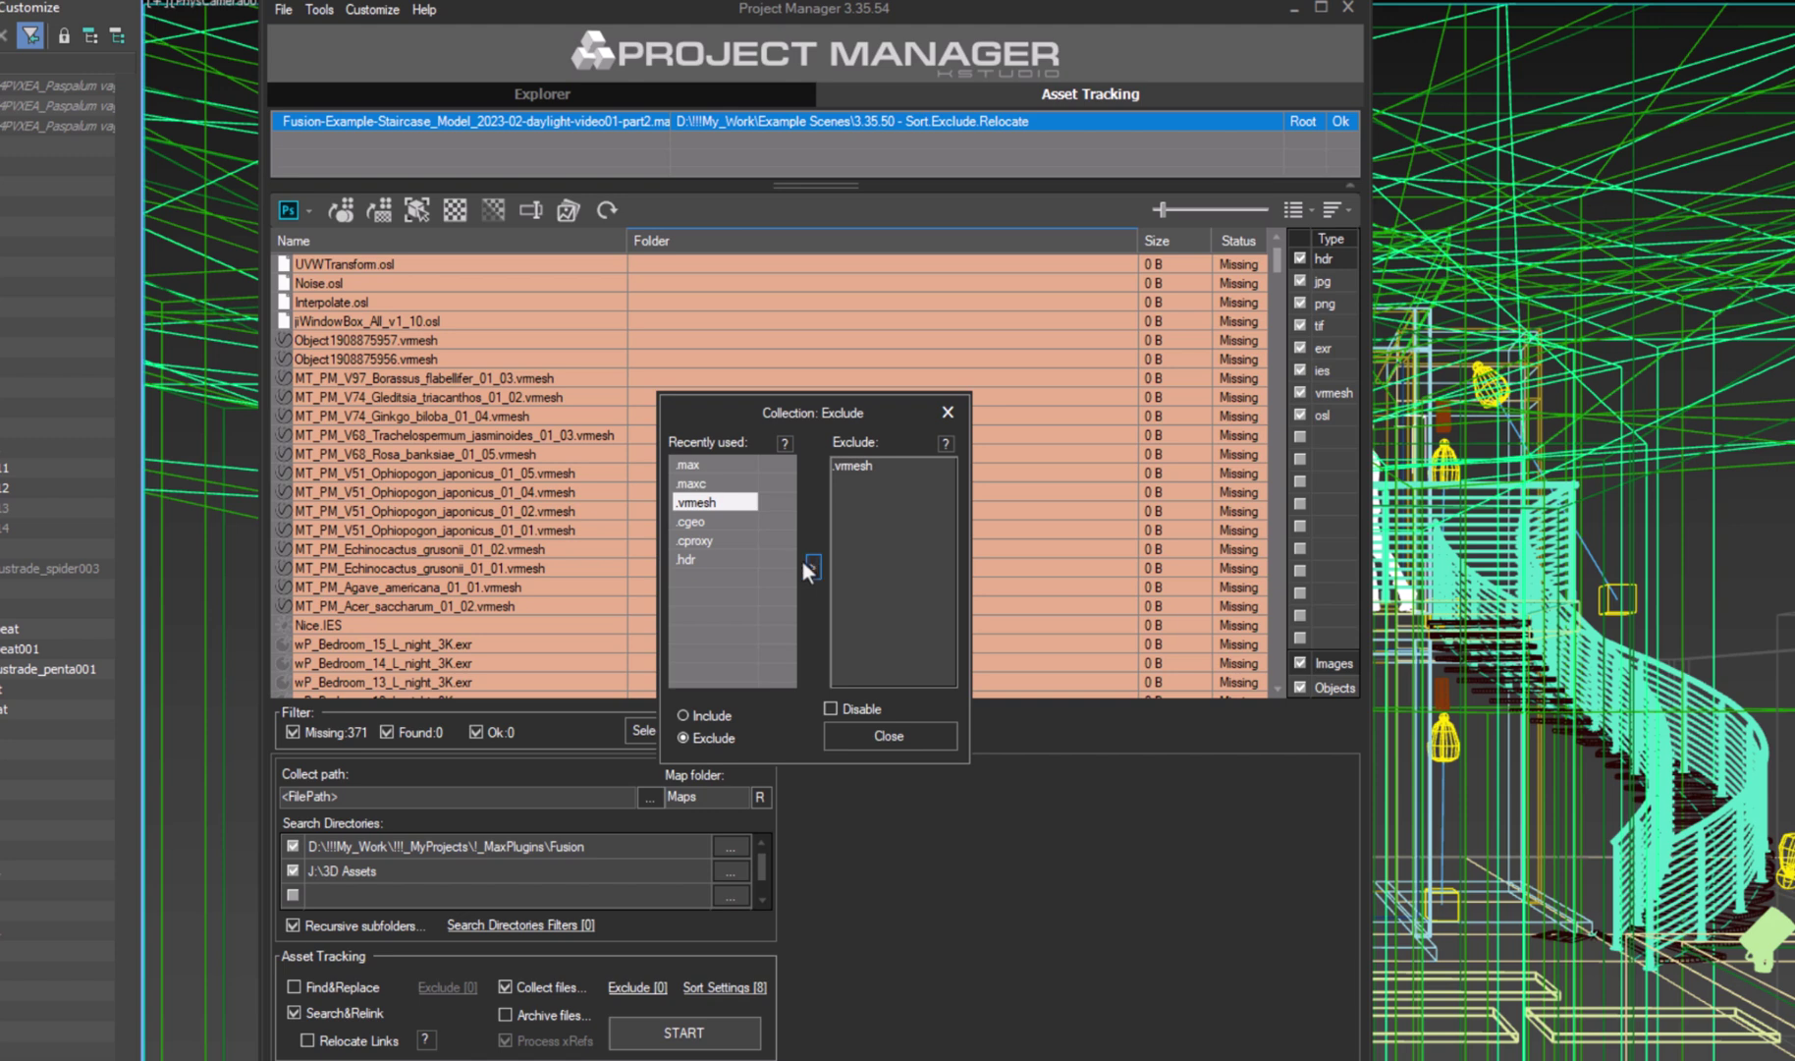
{"action": "left_click", "coordinate": [712, 560]}
{"action": "left_click", "coordinate": [813, 568]}
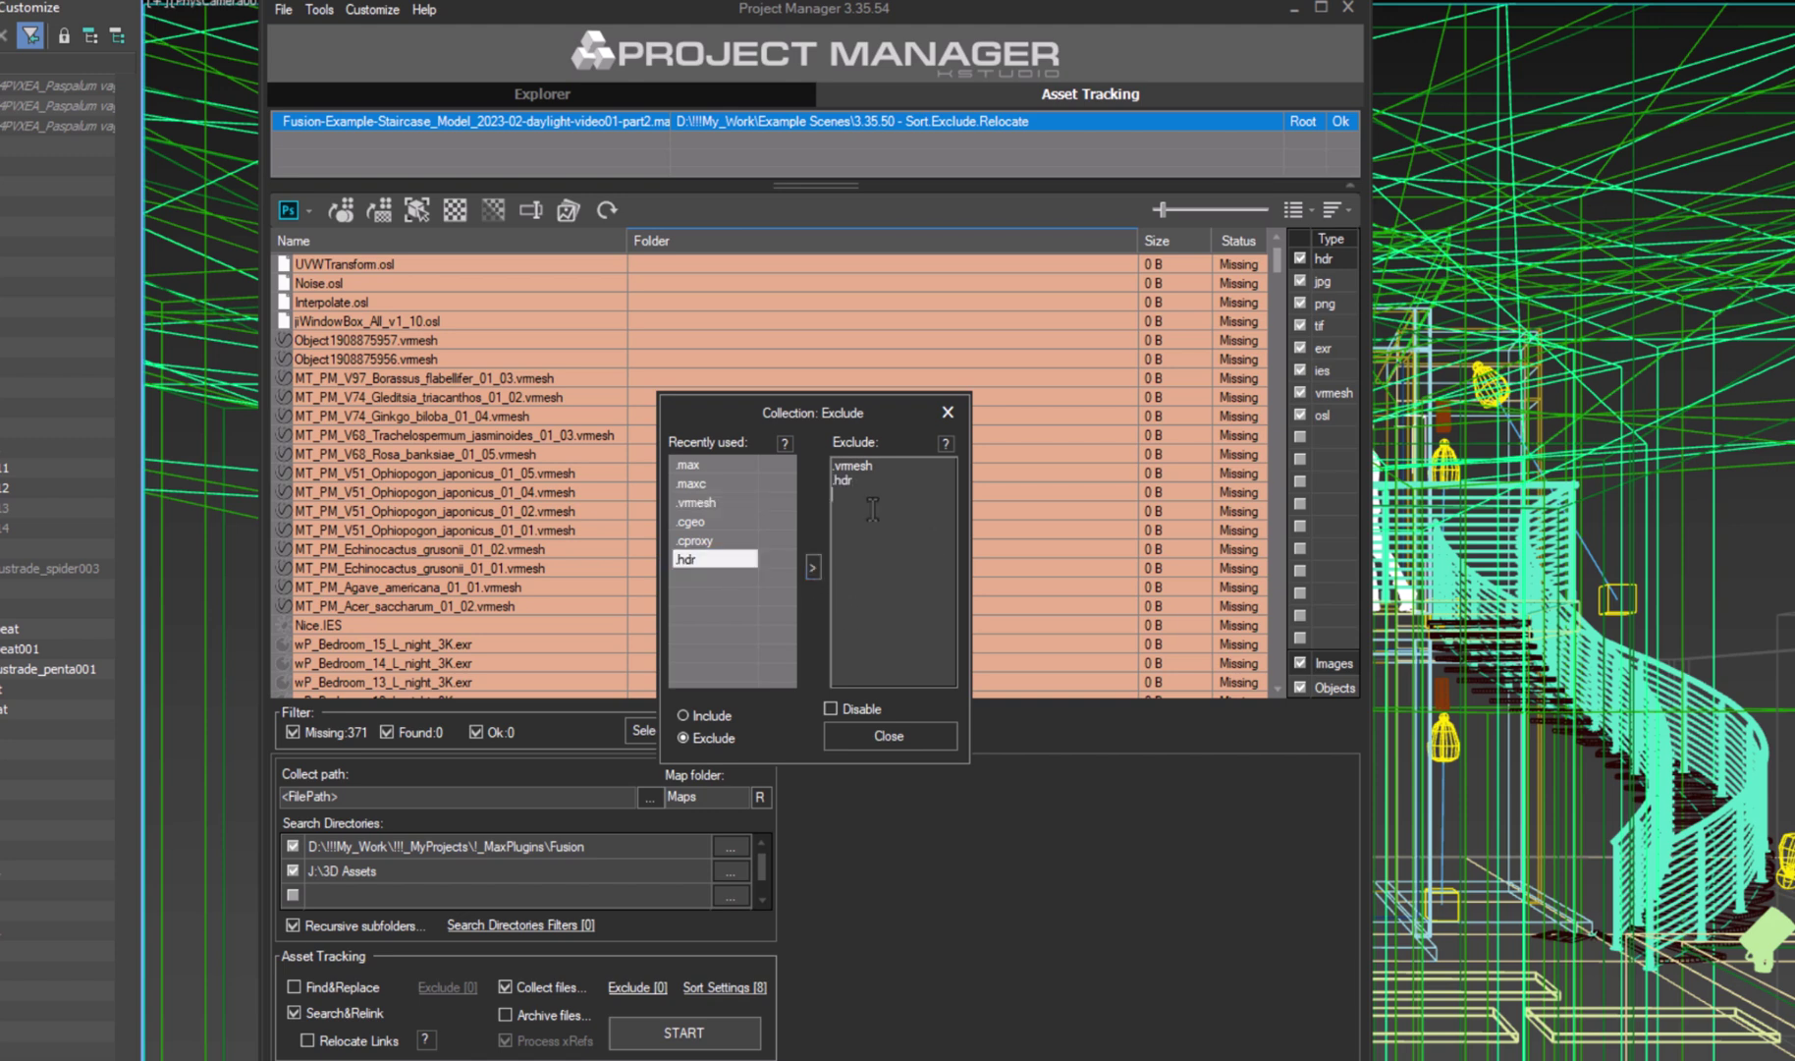
{"action": "type", "text": ".exr"}
Run Search&Relink and Collect with the three exclusions and sort results by Folder.
{"action": "left_click", "coordinate": [904, 739]}
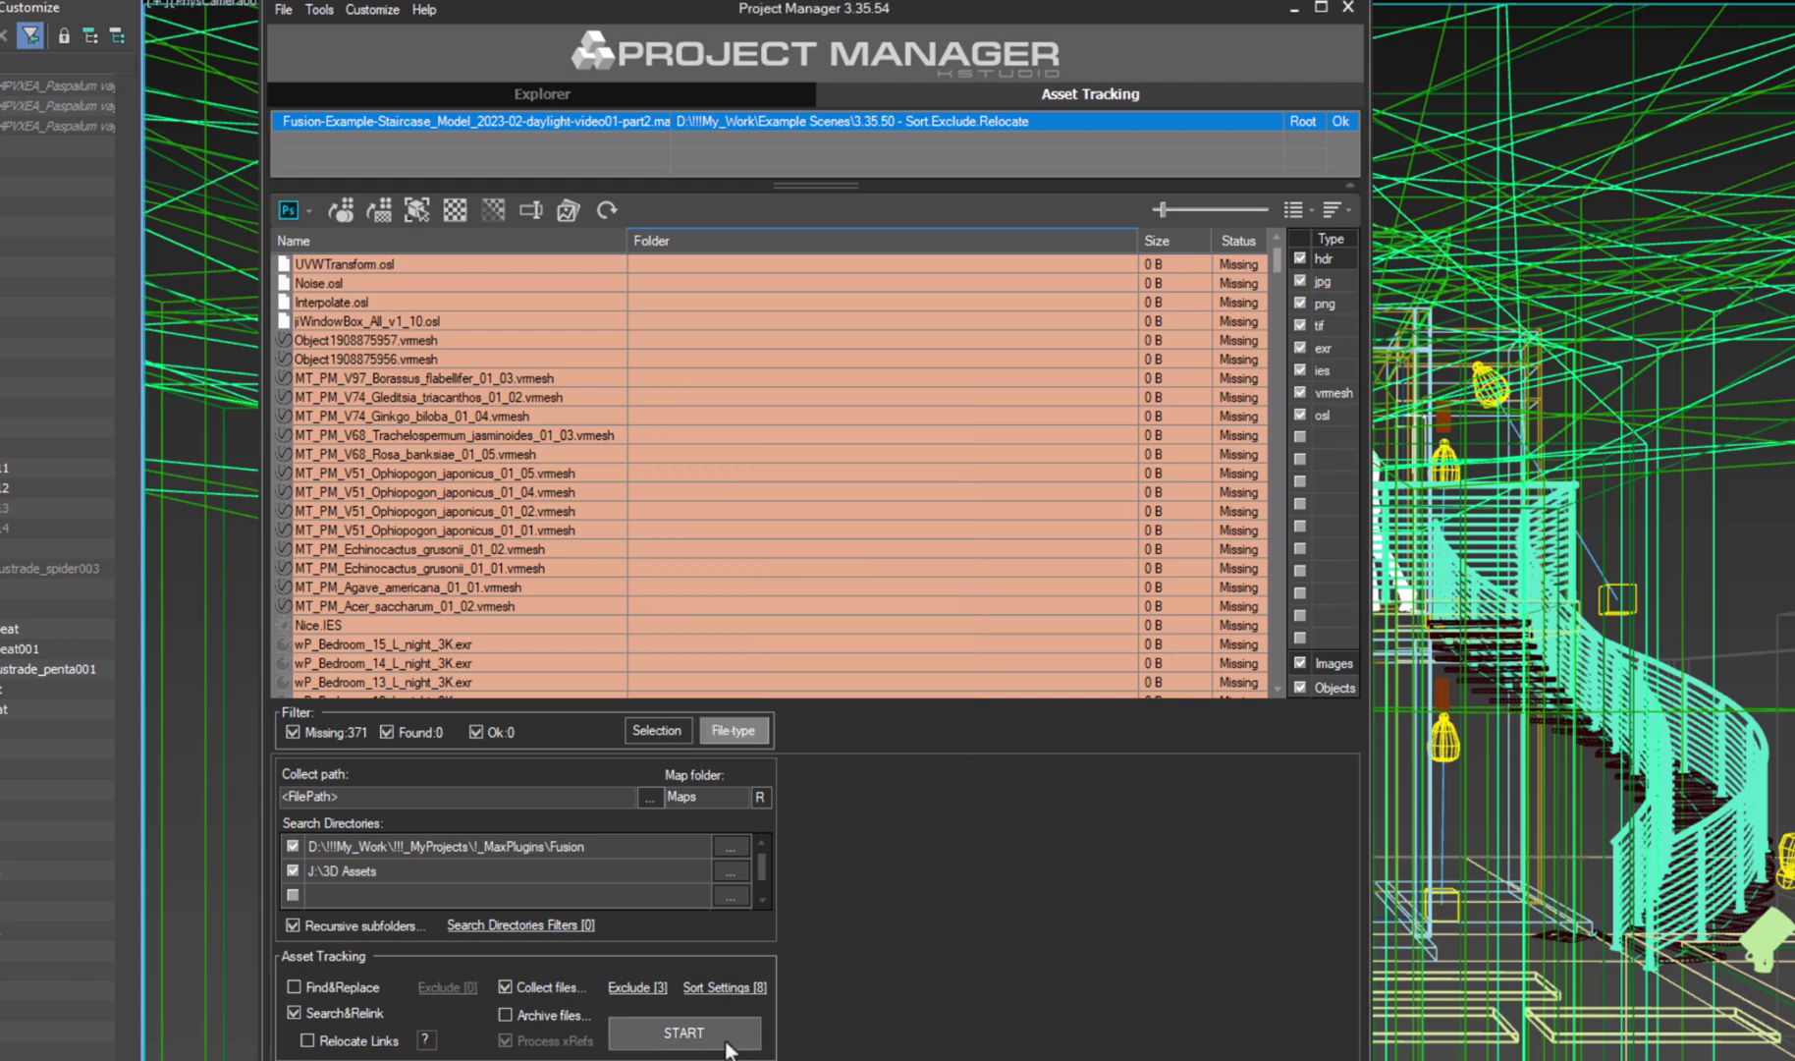
{"action": "left_click", "coordinate": [727, 1047]}
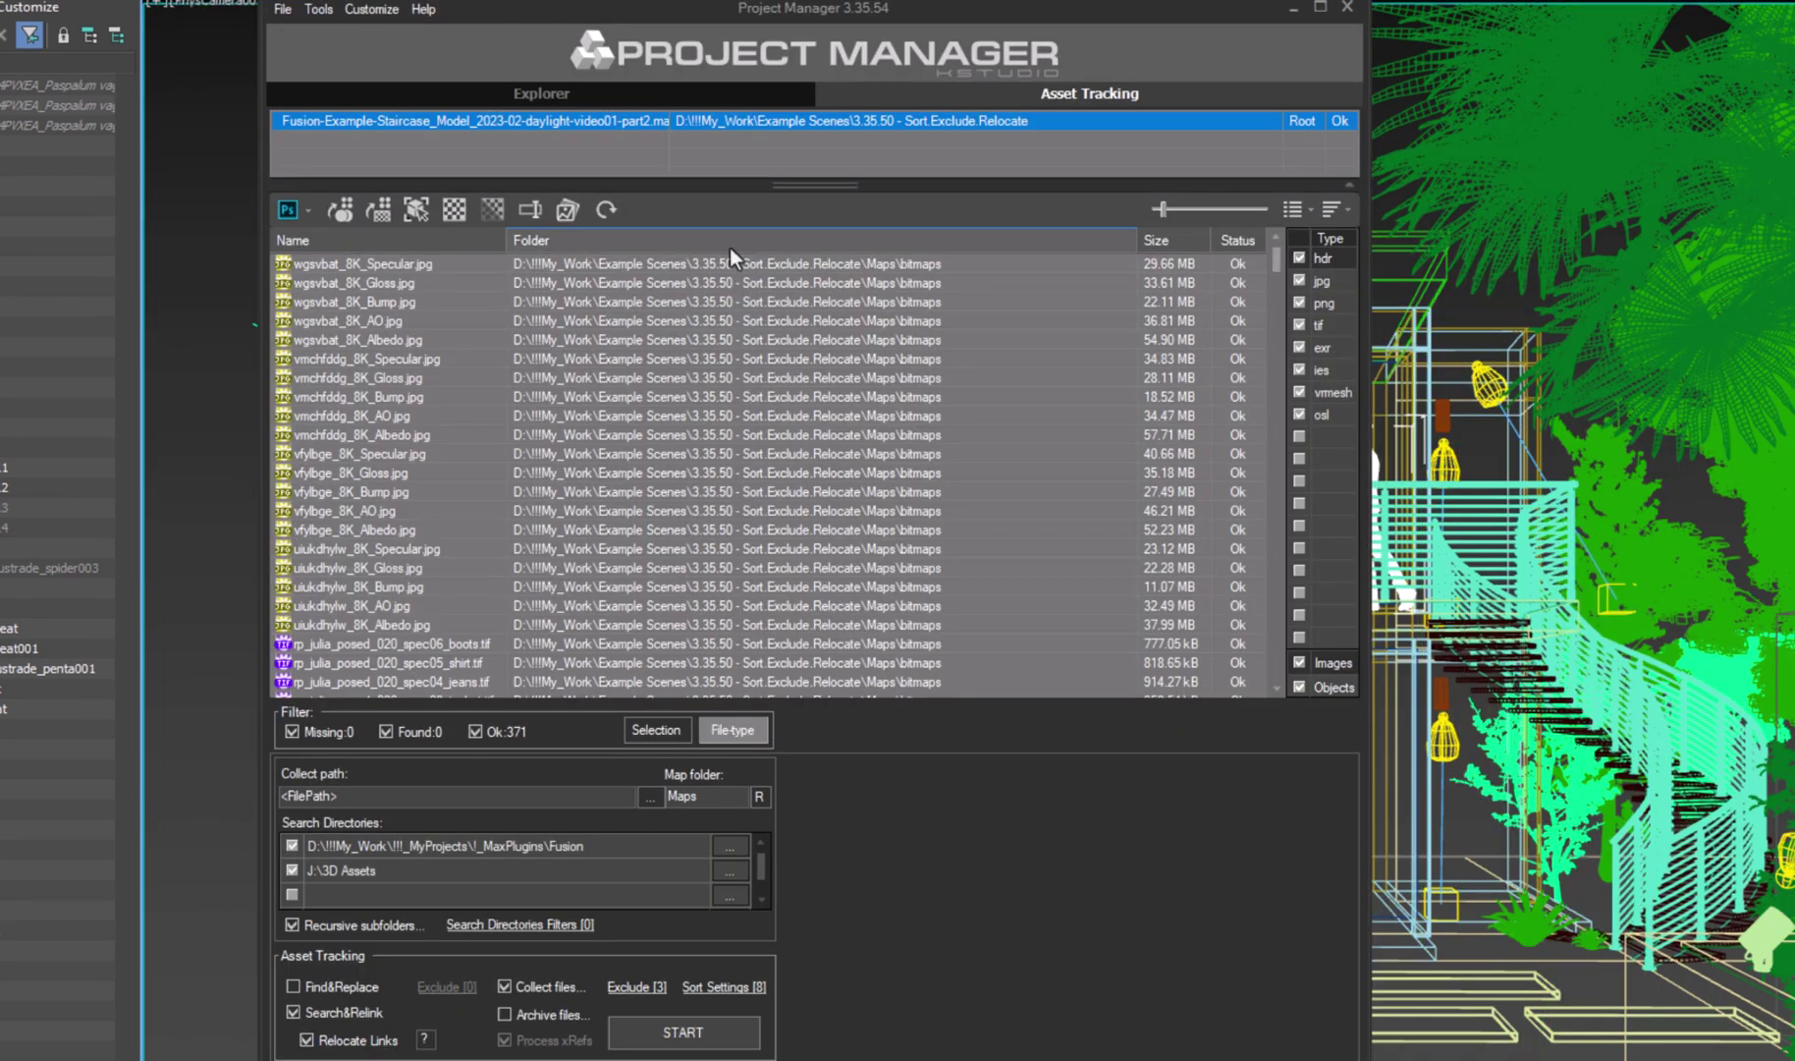
{"action": "left_click", "coordinate": [730, 247]}
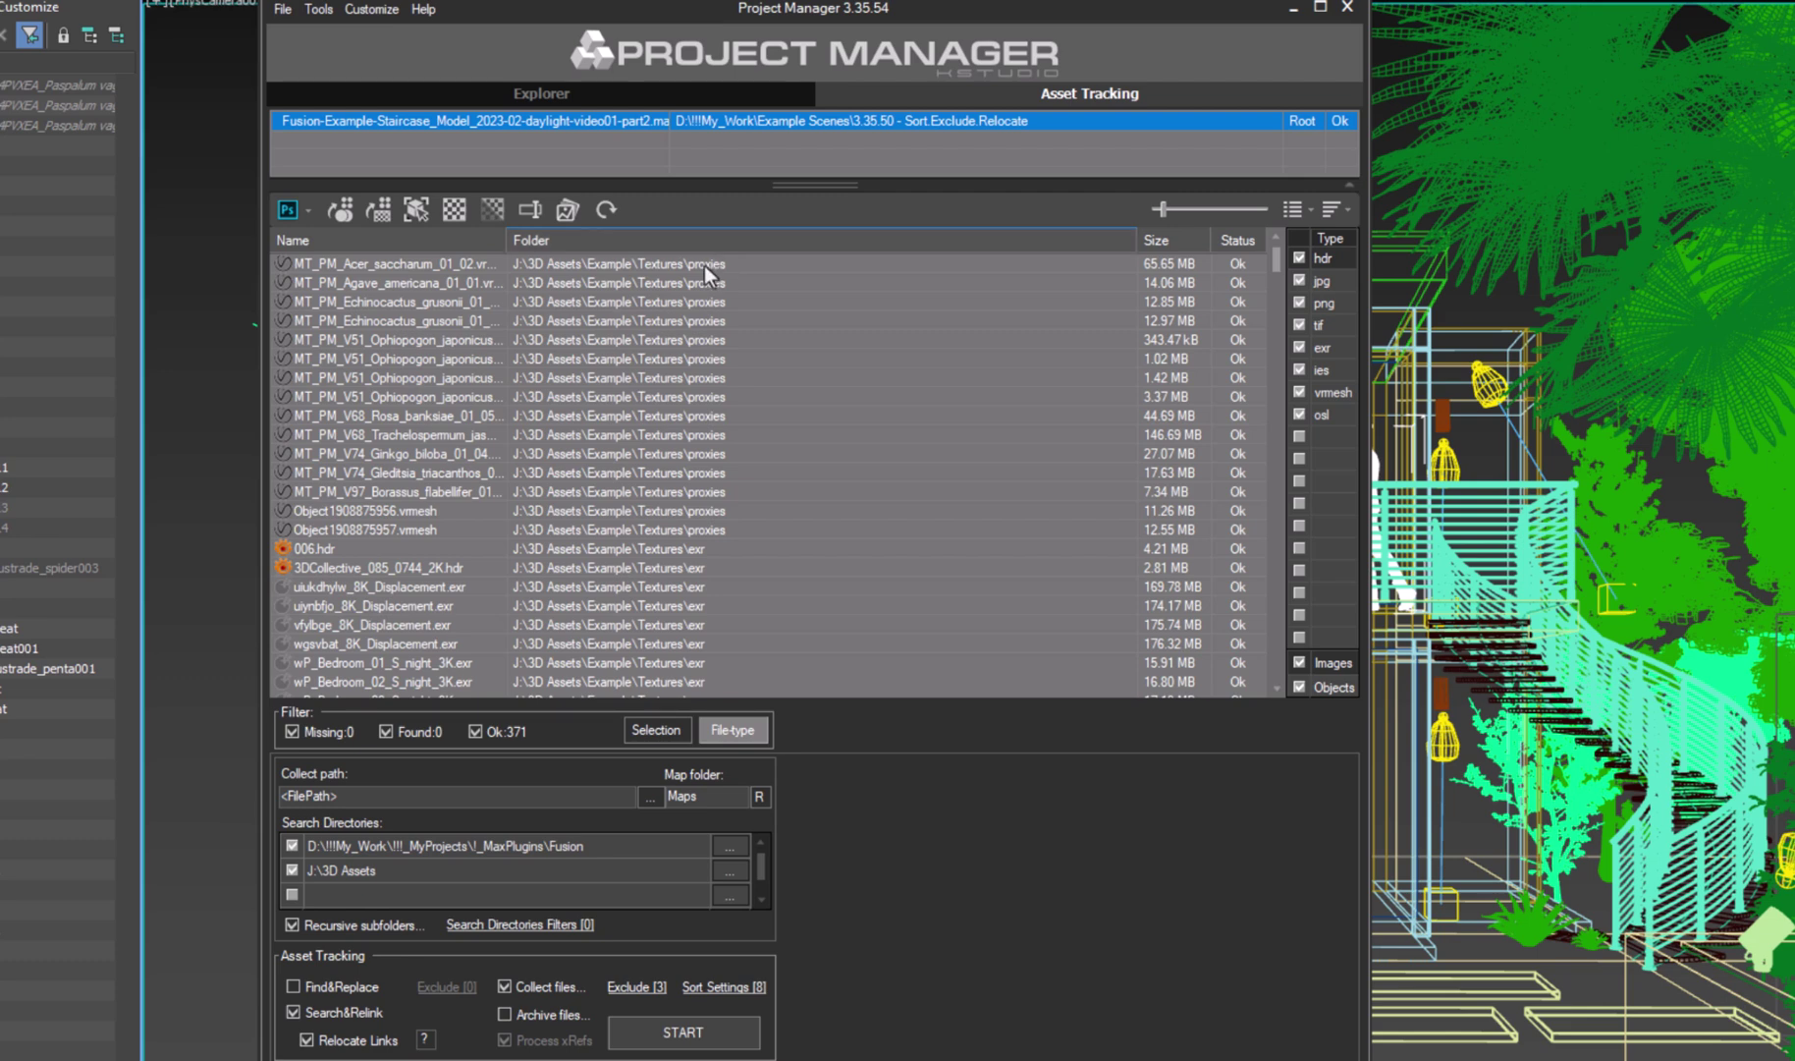
Scroll through the 371 collected assets, checking Wood1_14_Displace.tif, then switch to File Explorer.
{"action": "scroll", "coordinate": [725, 408], "scroll_direction": "down", "scroll_amount": 9}
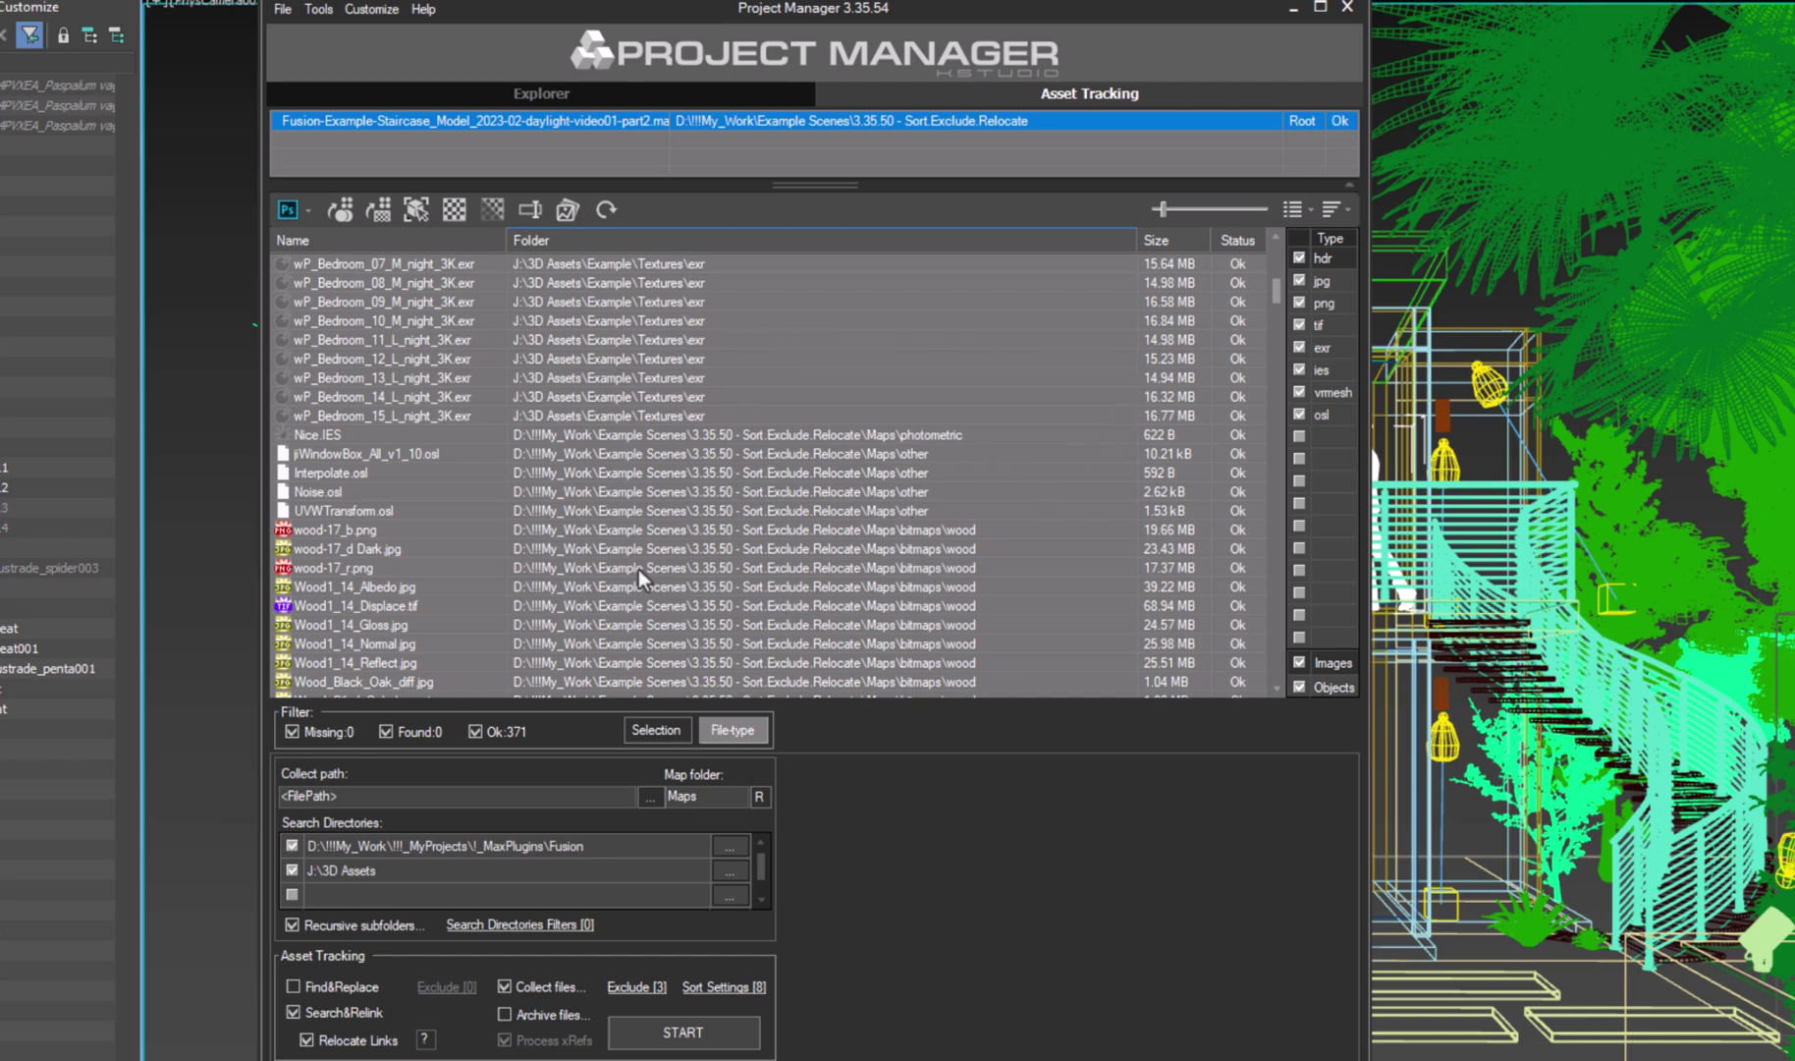
{"action": "scroll", "coordinate": [639, 568], "scroll_direction": "down", "scroll_amount": 1}
{"action": "left_click", "coordinate": [564, 552]}
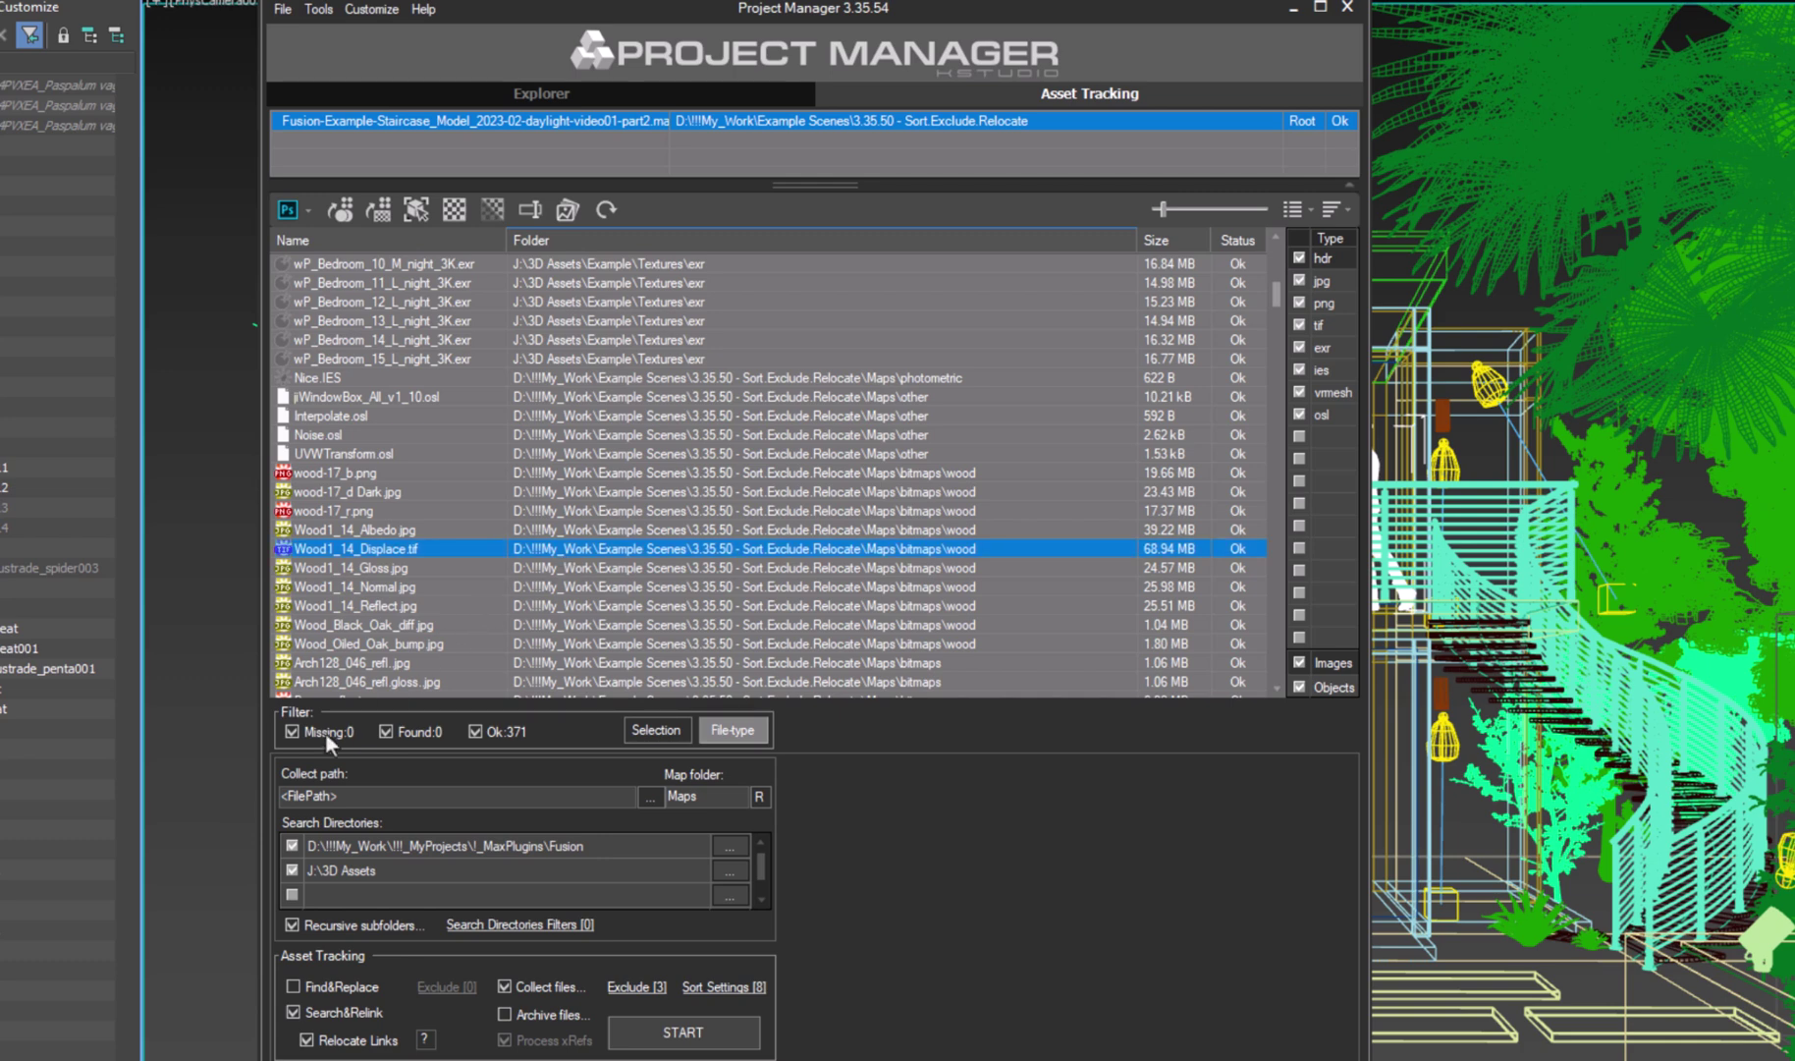
{"action": "scroll", "coordinate": [796, 472], "scroll_direction": "down", "scroll_amount": 7}
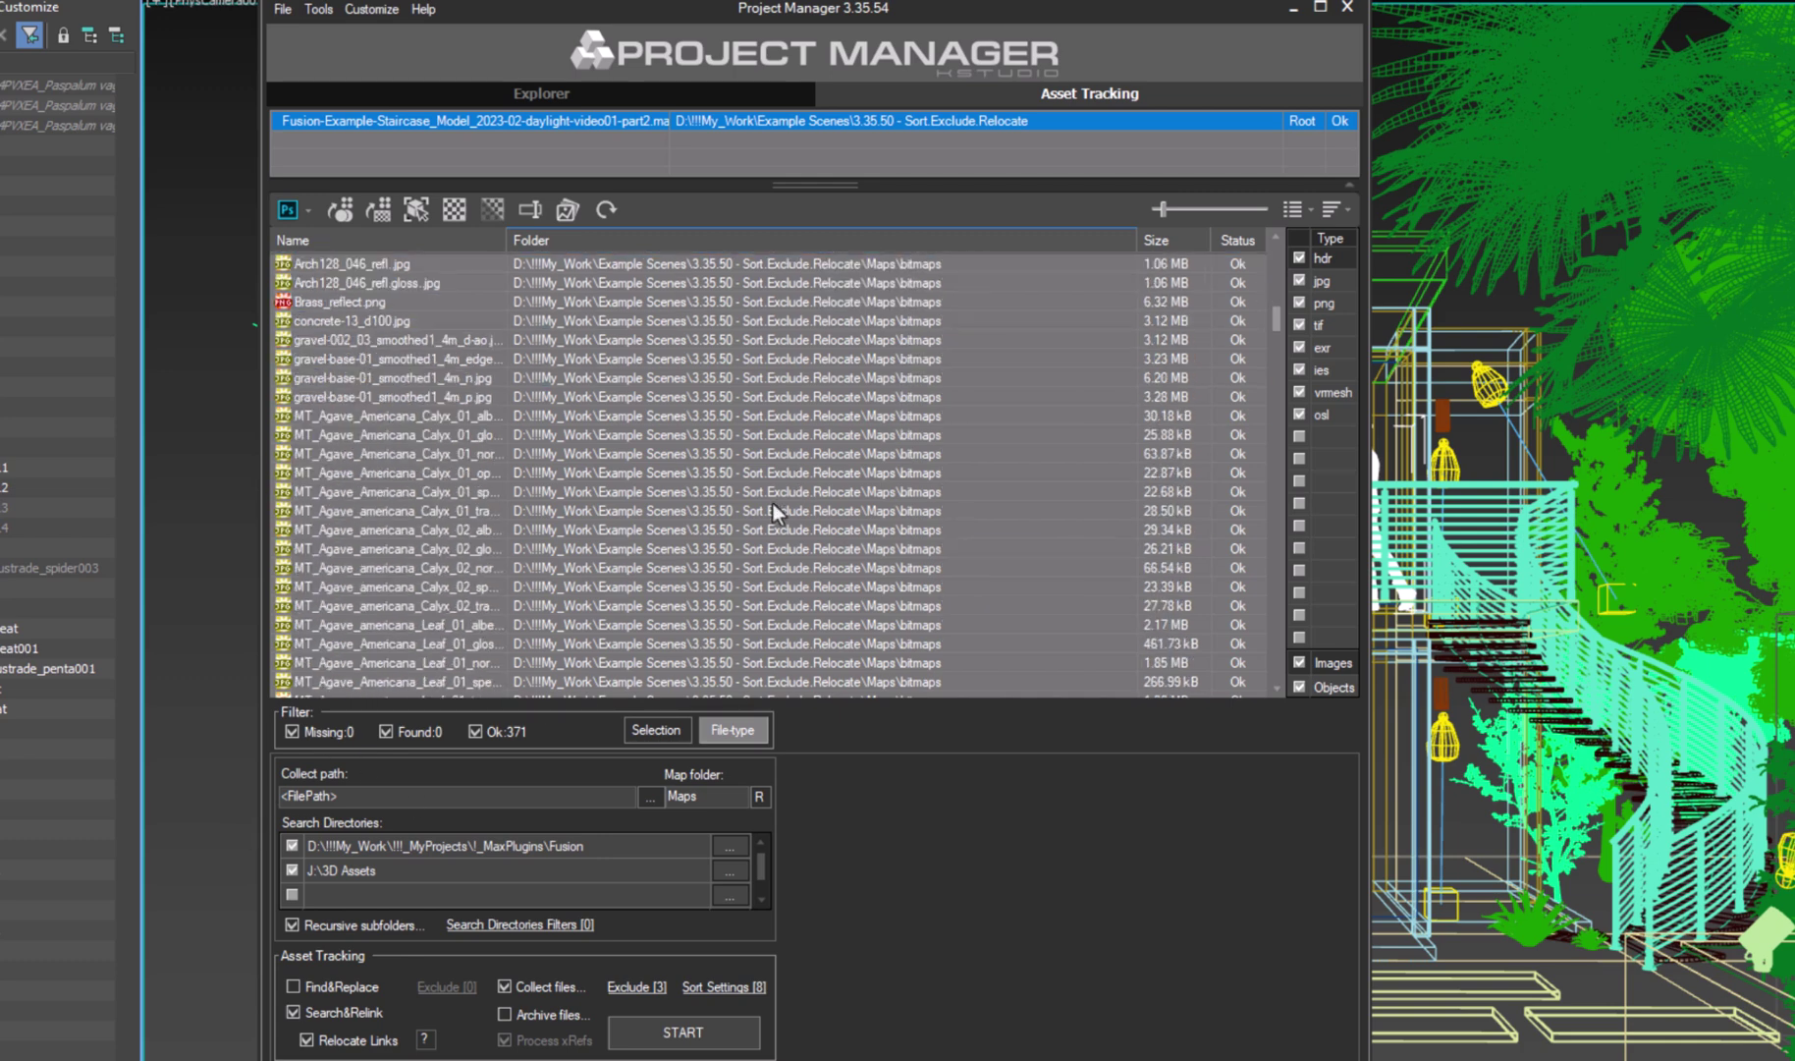
{"action": "scroll", "coordinate": [772, 504], "scroll_direction": "down", "scroll_amount": 2}
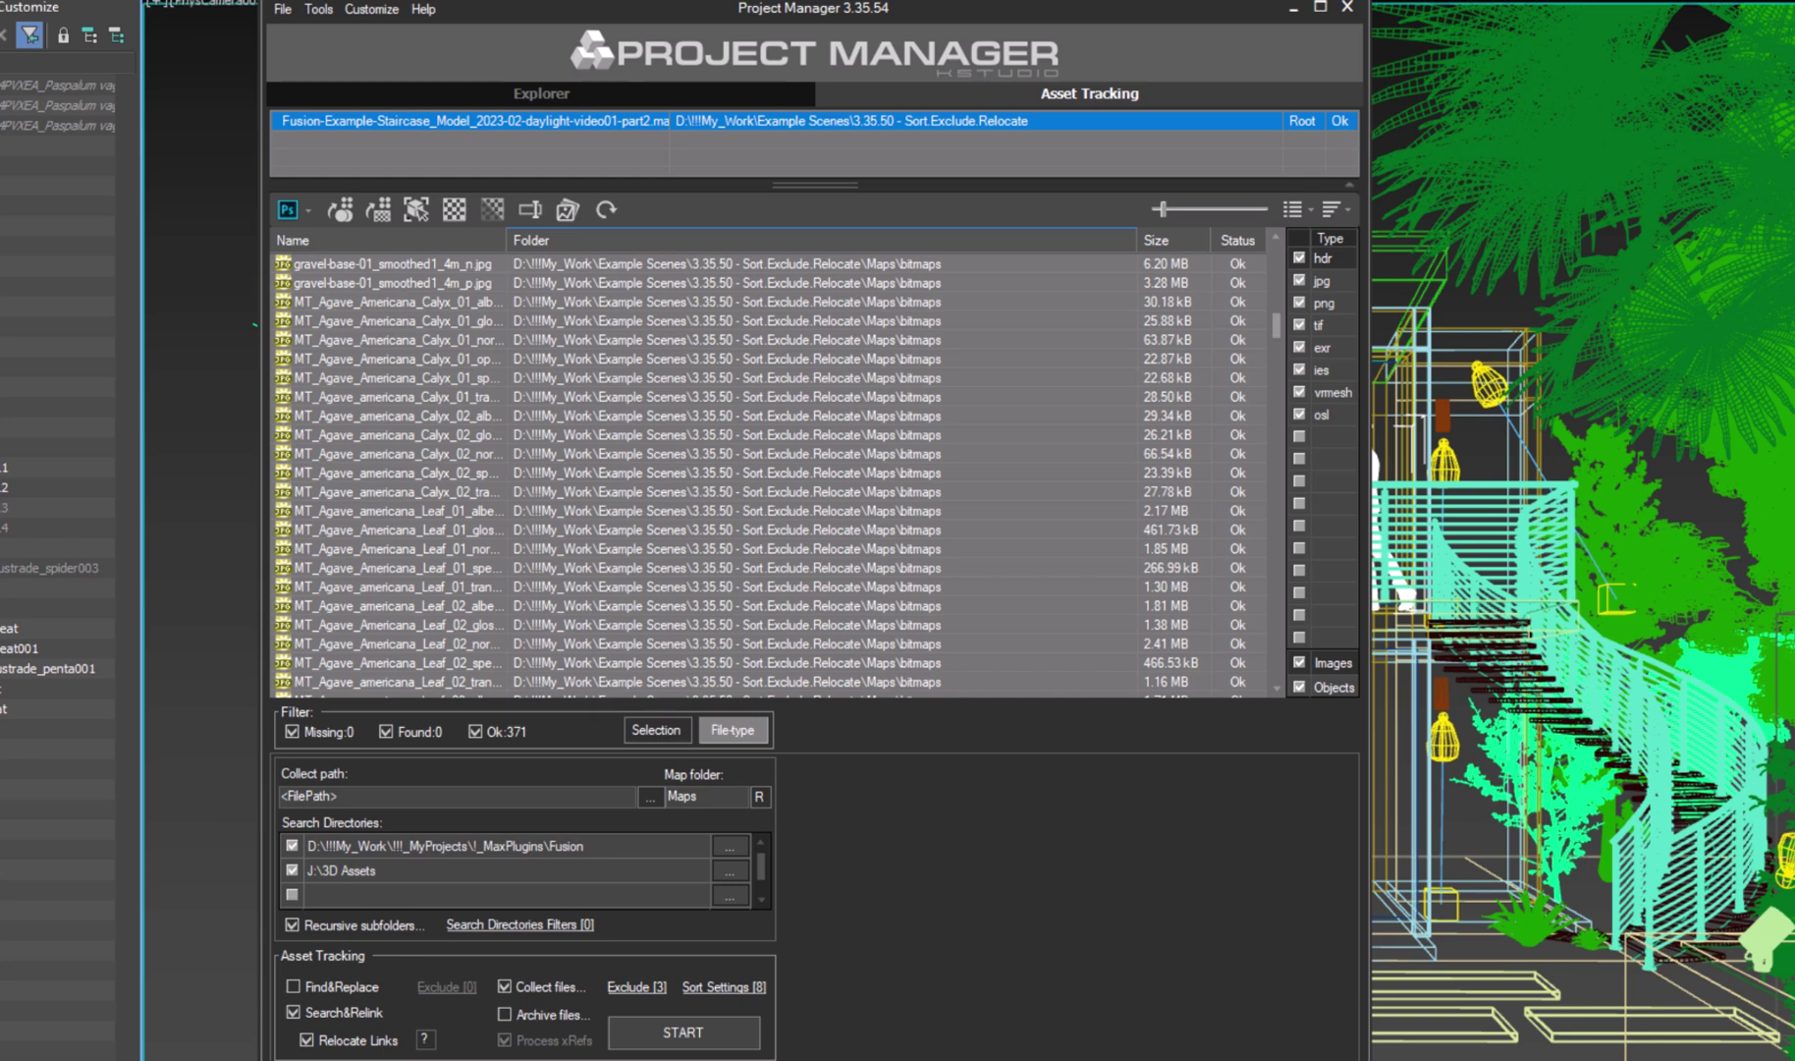
{"action": "key", "text": "alt+Tab"}
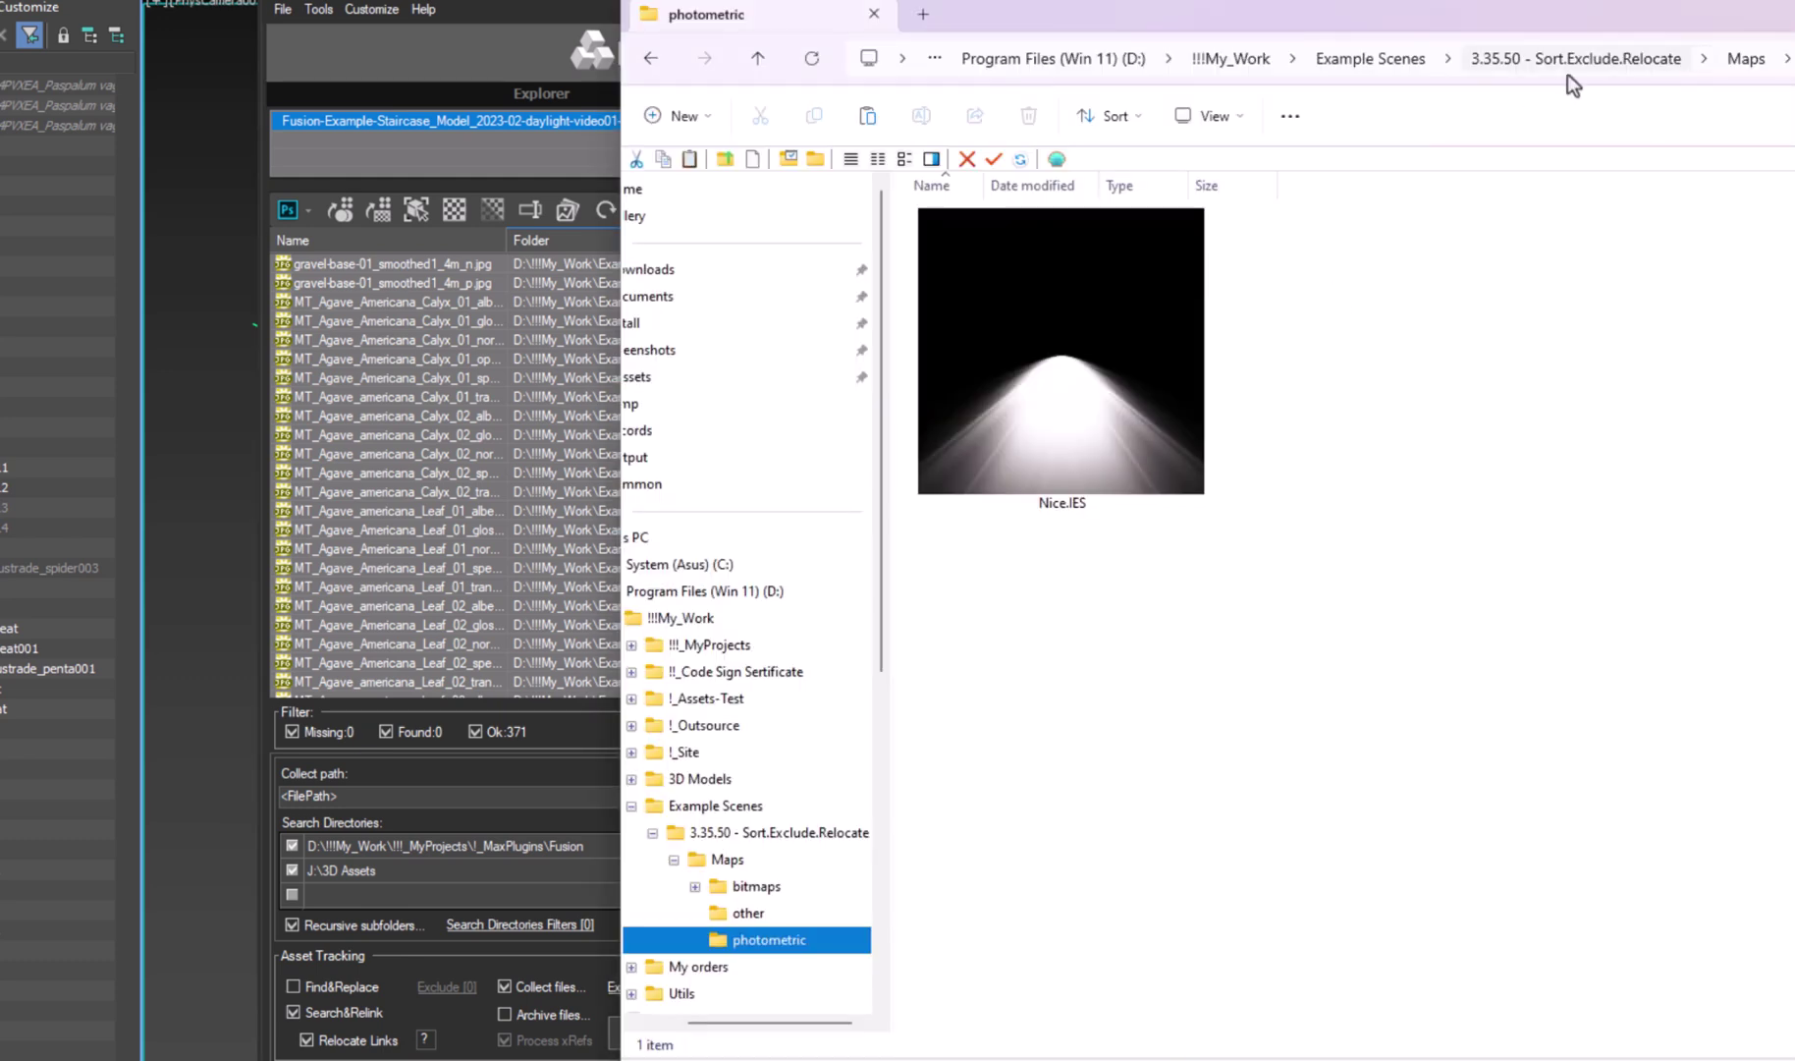
Inspect the Maps bitmaps, other and photometric folders in Explorer, then return to Project Manager.
{"action": "left_click", "coordinate": [1532, 57]}
{"action": "double_click", "coordinate": [1660, 29]}
{"action": "double_click", "coordinate": [607, 255]}
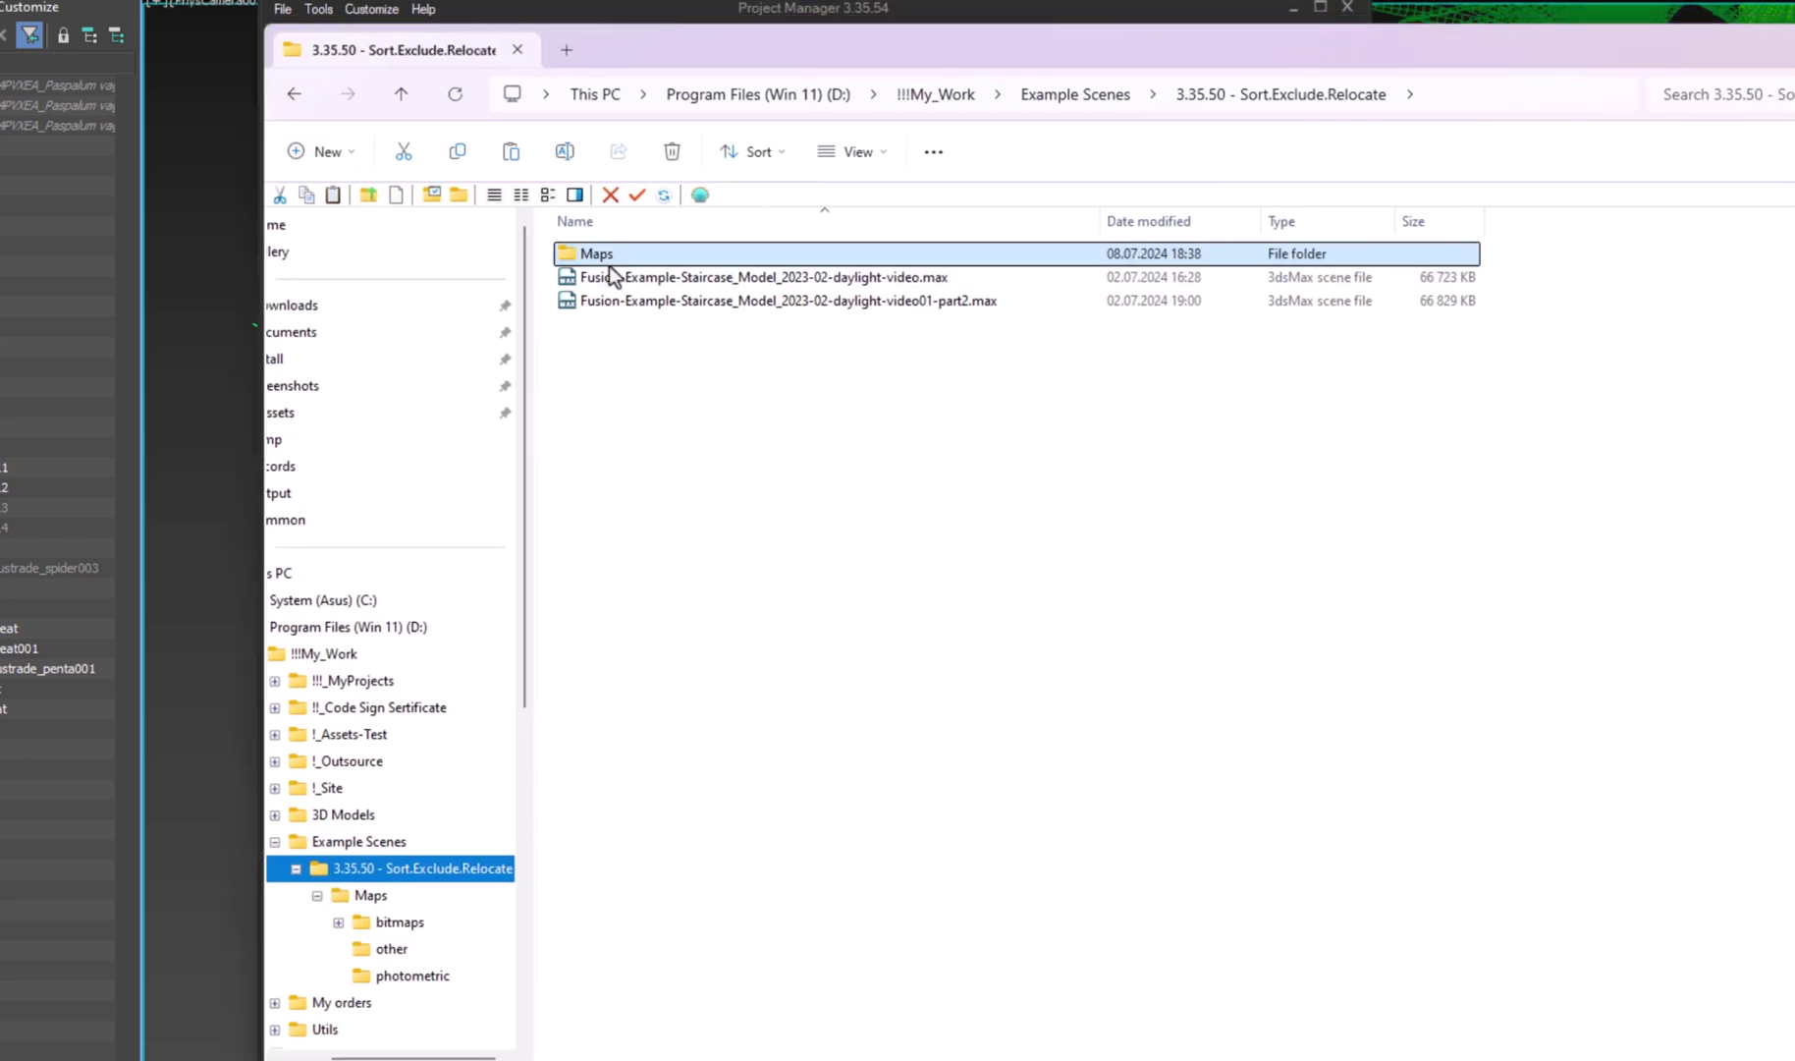
{"action": "double_click", "coordinate": [665, 366]}
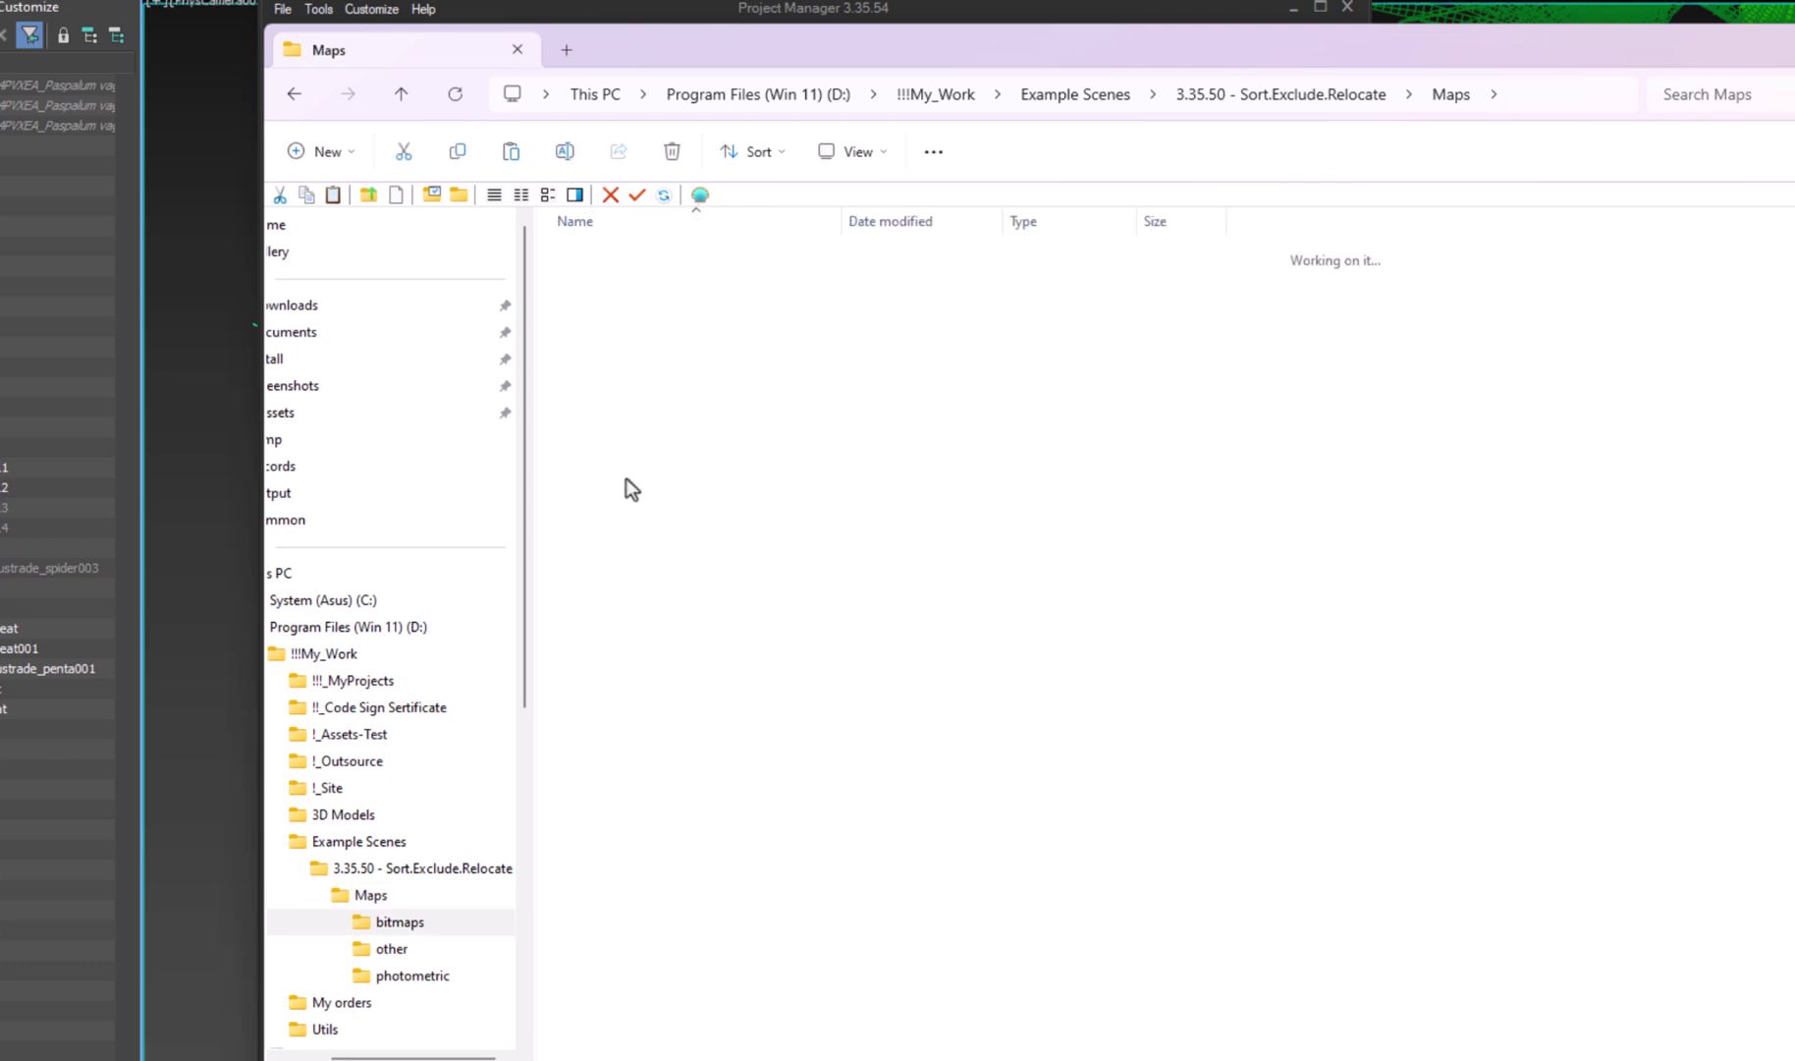
{"action": "left_click", "coordinate": [418, 946]}
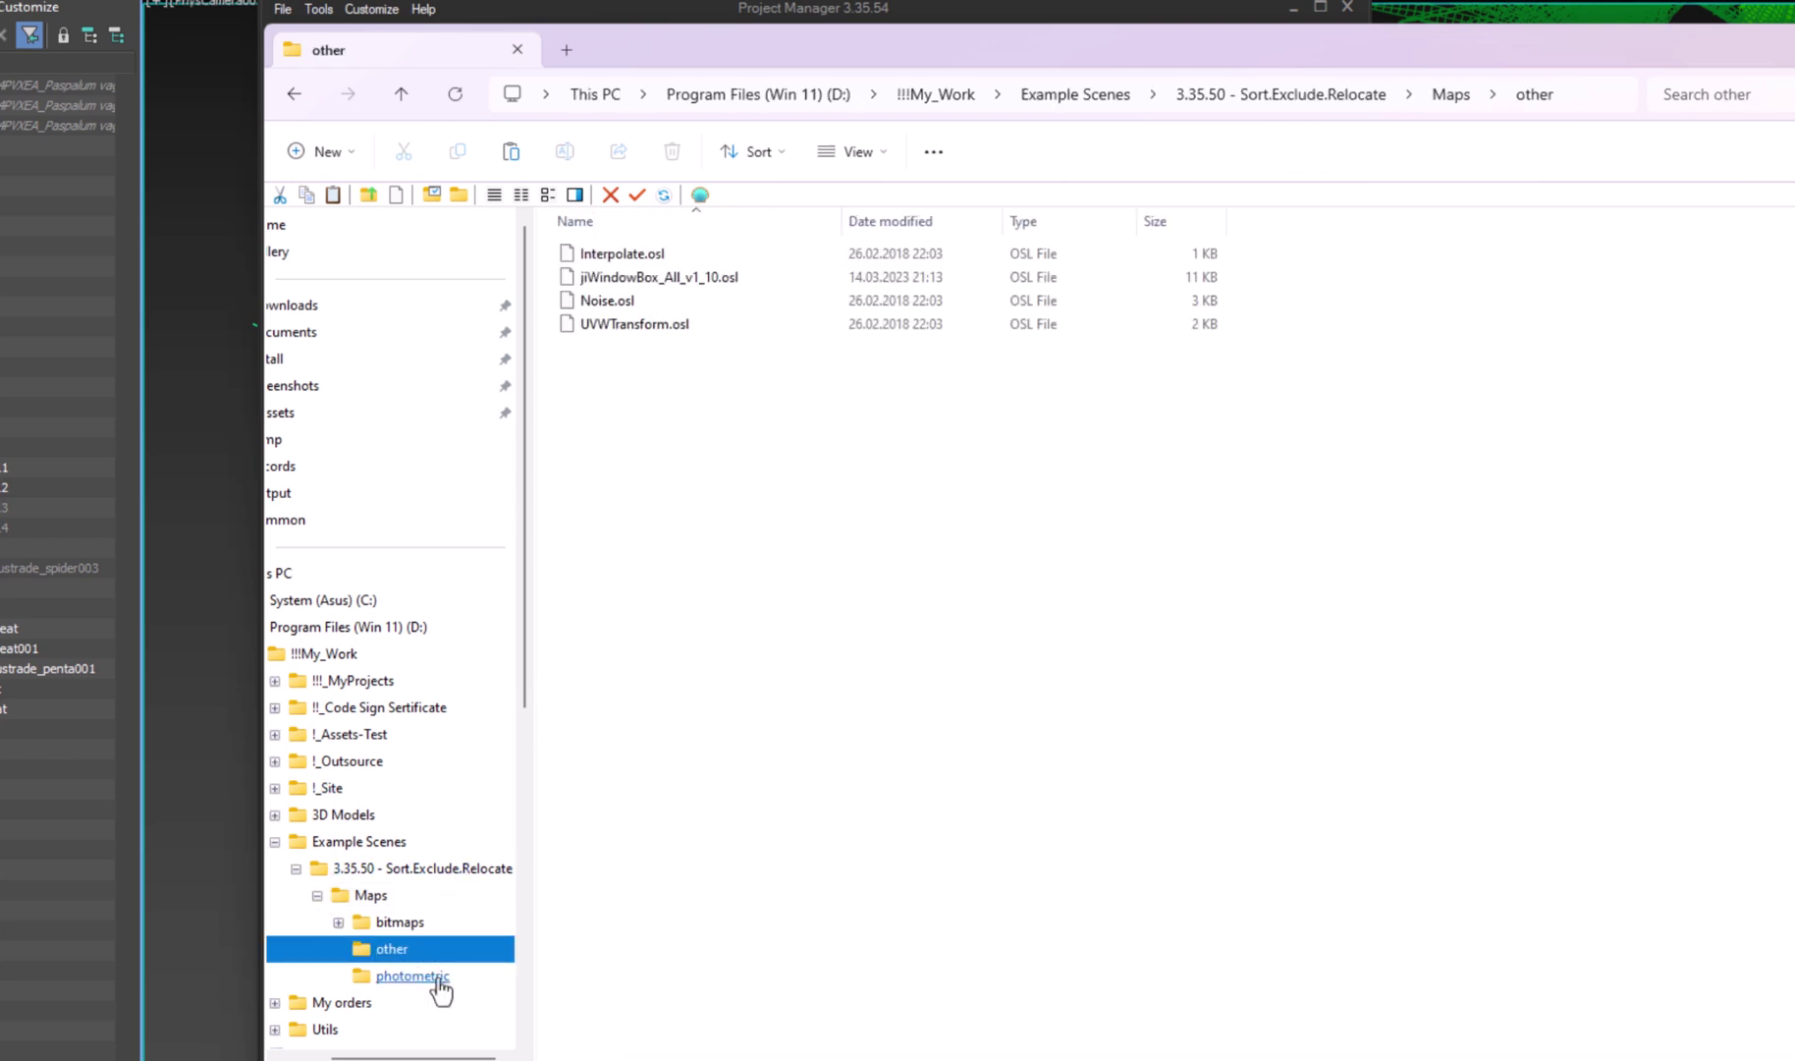
{"action": "left_click", "coordinate": [438, 977]}
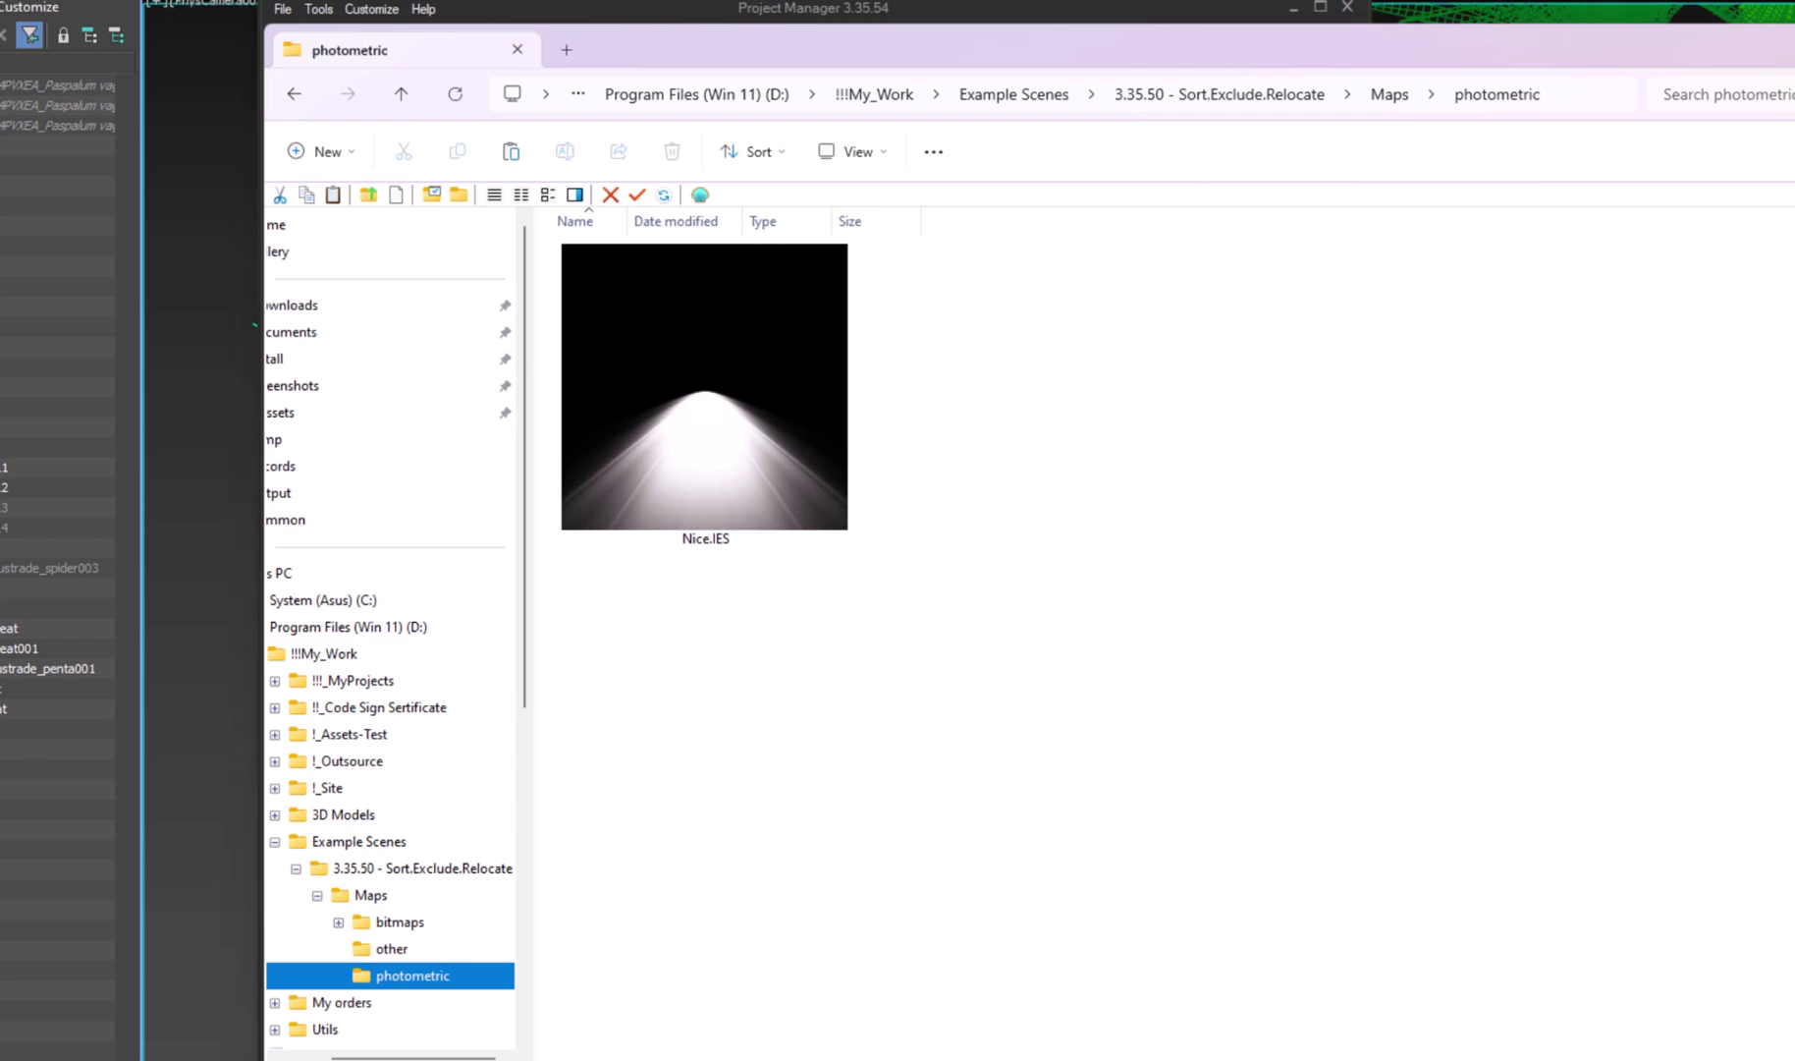
{"action": "key", "text": "alt+Tab"}
{"action": "left_click", "coordinate": [815, 396]}
Reveal the Ophiopogon proxy file in Windows Explorer from the top of the asset list.
{"action": "key", "text": "Home"}
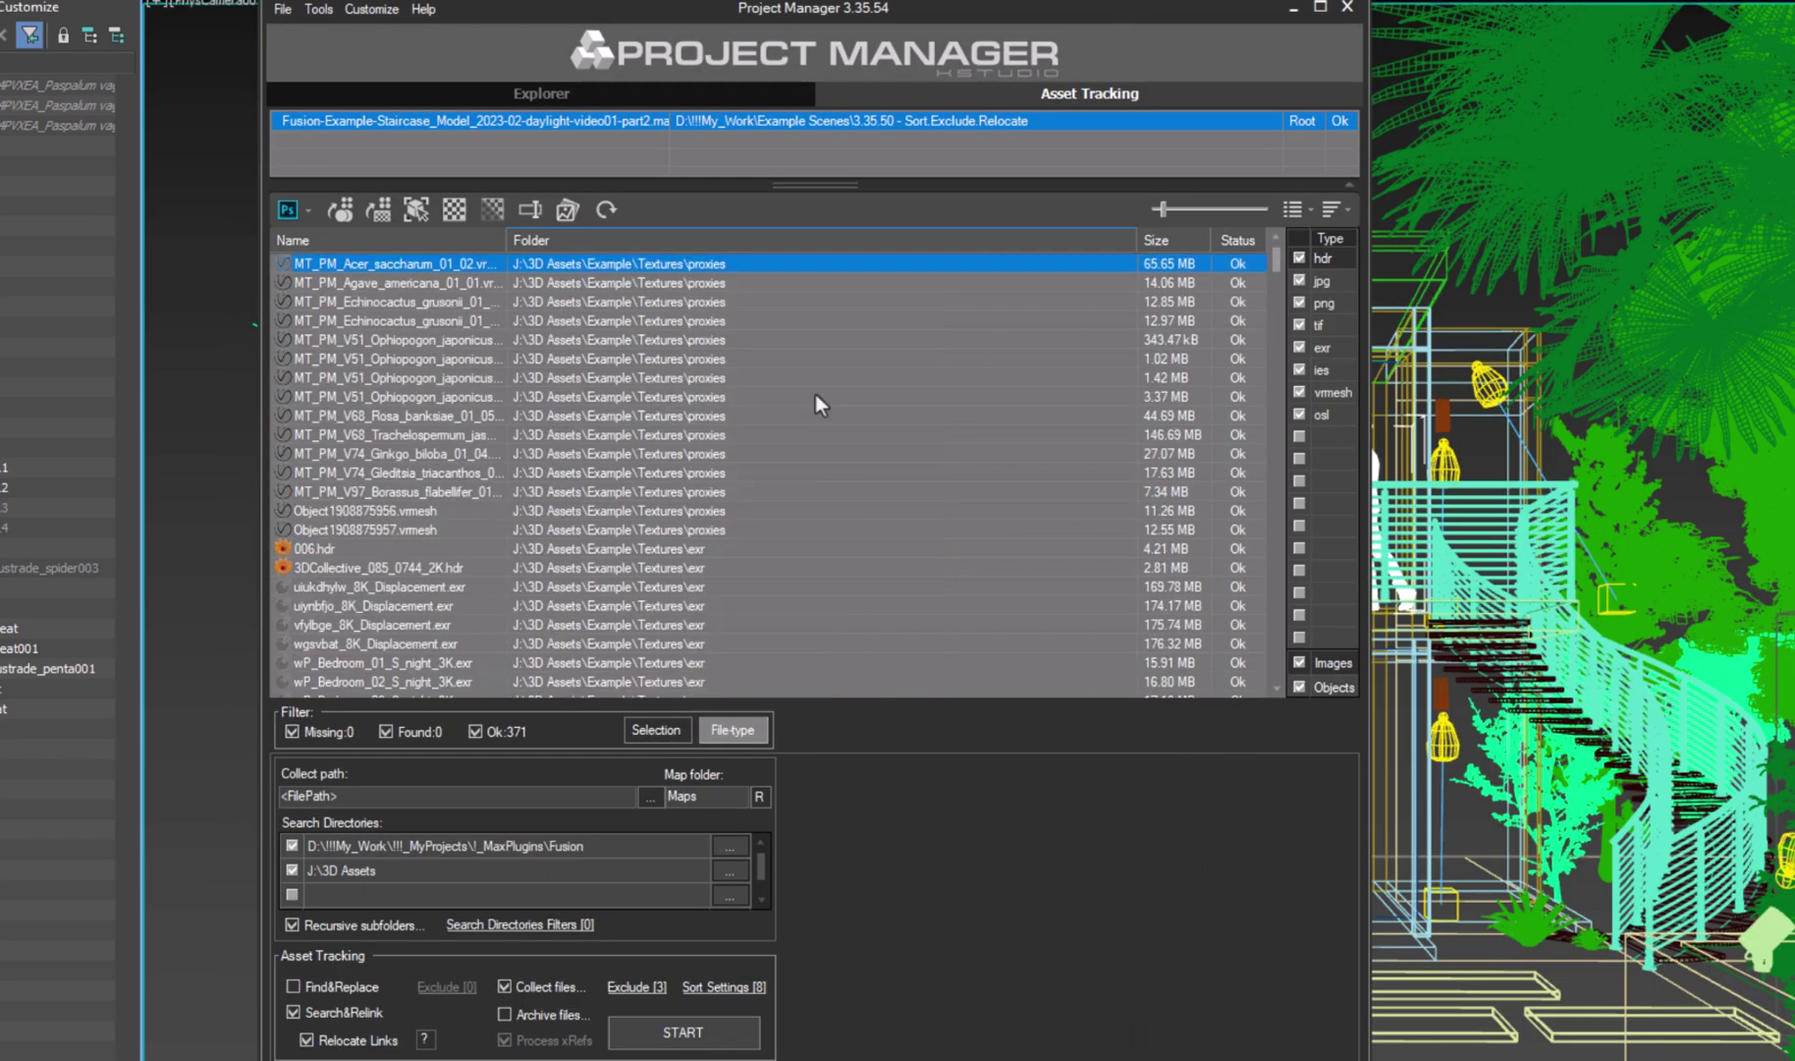
{"action": "right_click", "coordinate": [756, 391]}
{"action": "left_click", "coordinate": [891, 788]}
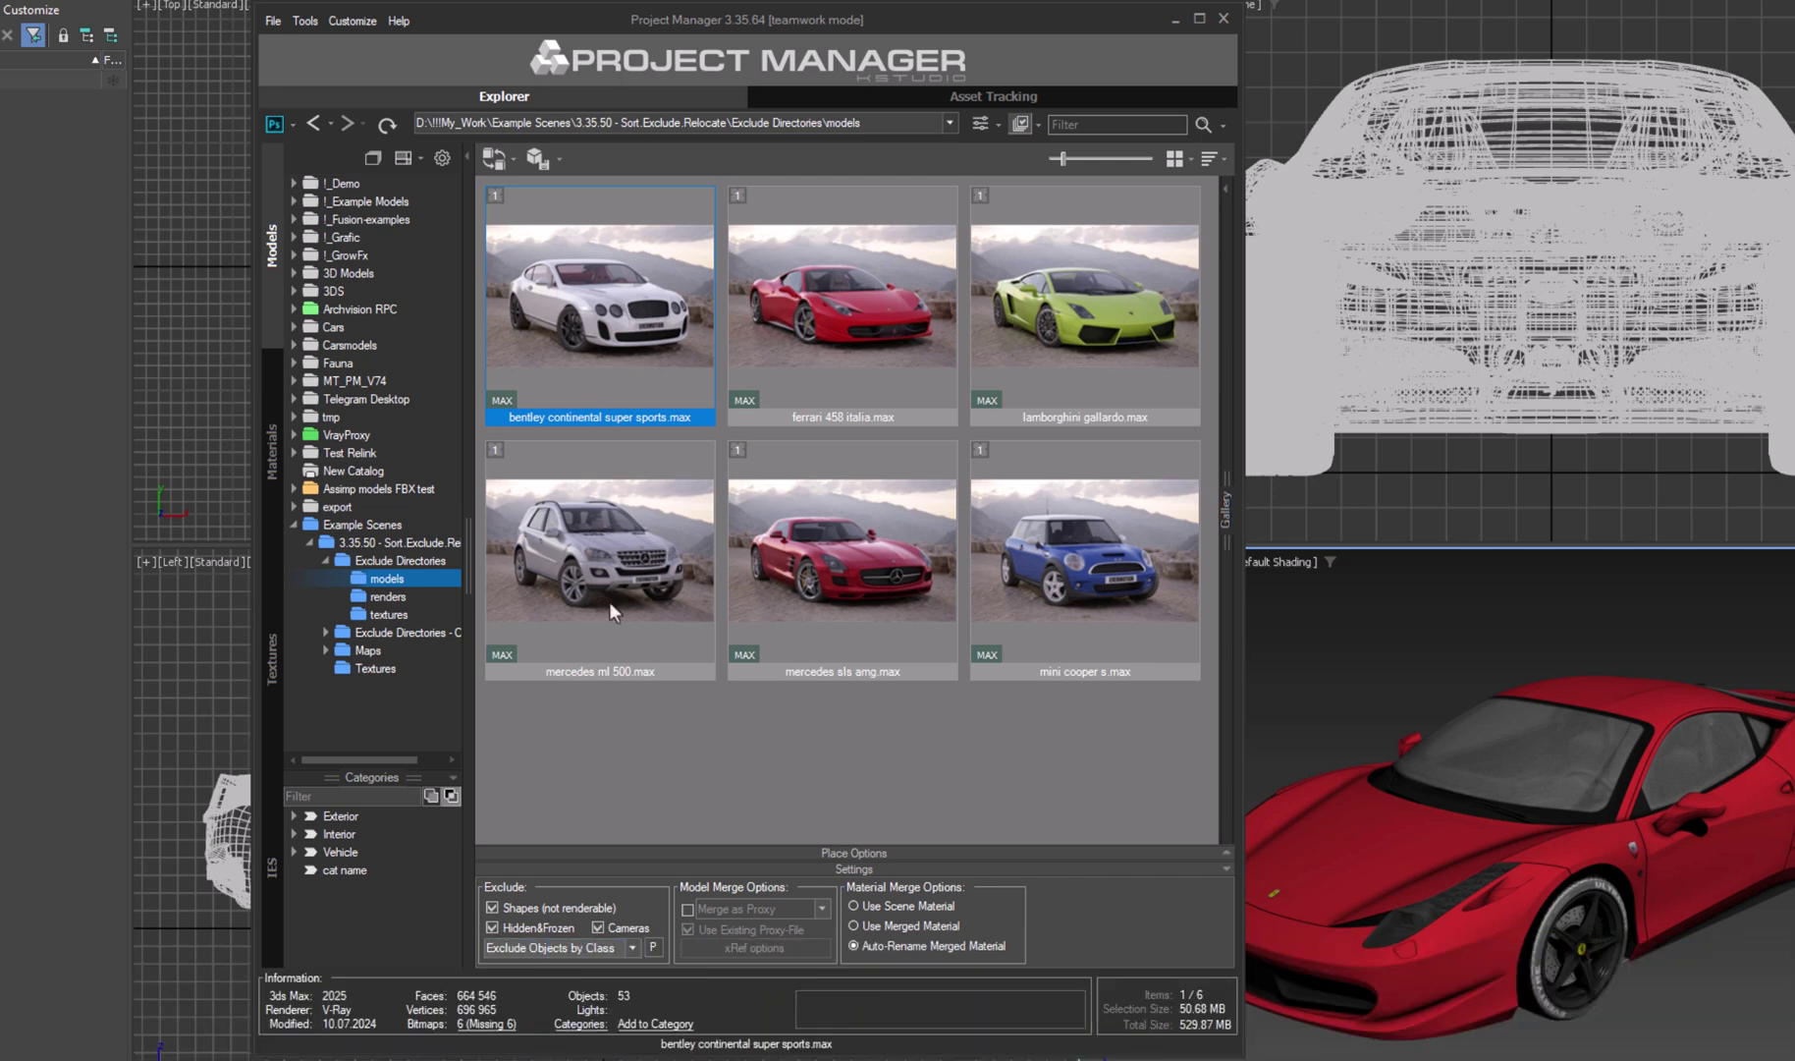
Relink the bentley continental super sports scene's 6 missing bitmaps, sorted by Name.
{"action": "left_click", "coordinate": [632, 396]}
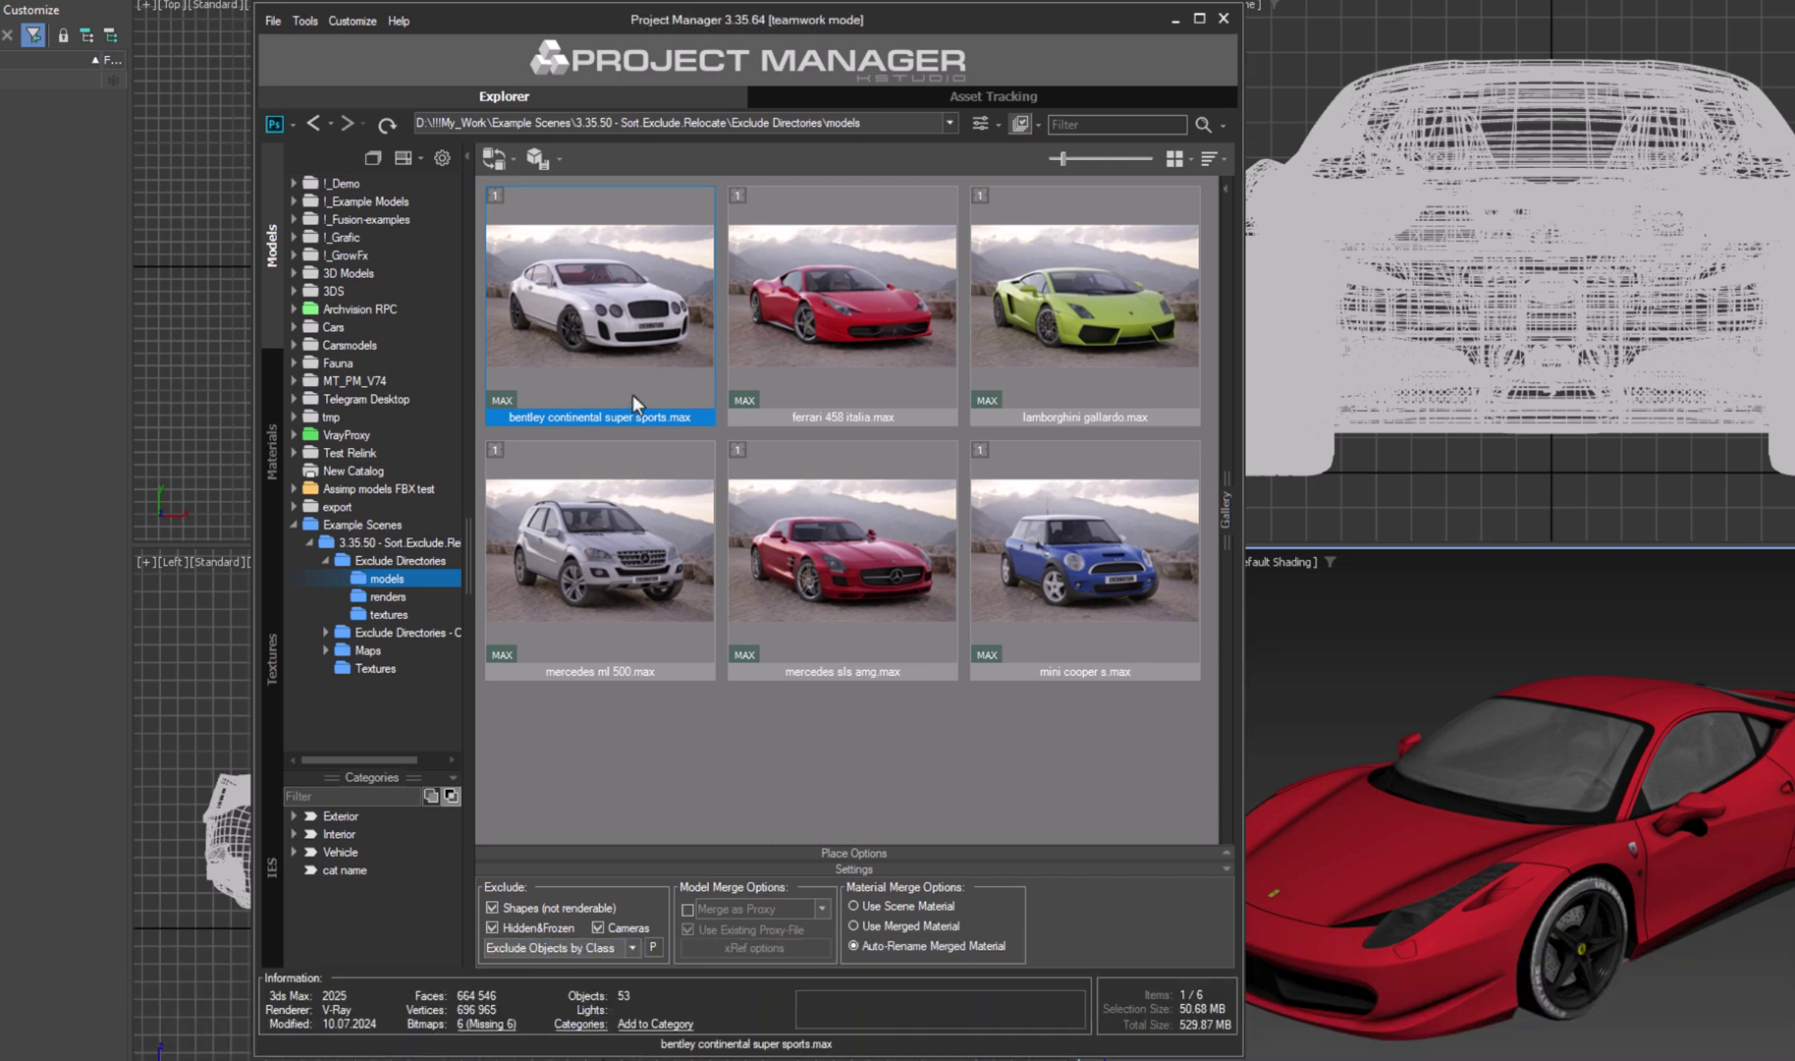
{"action": "left_click", "coordinate": [484, 1024]}
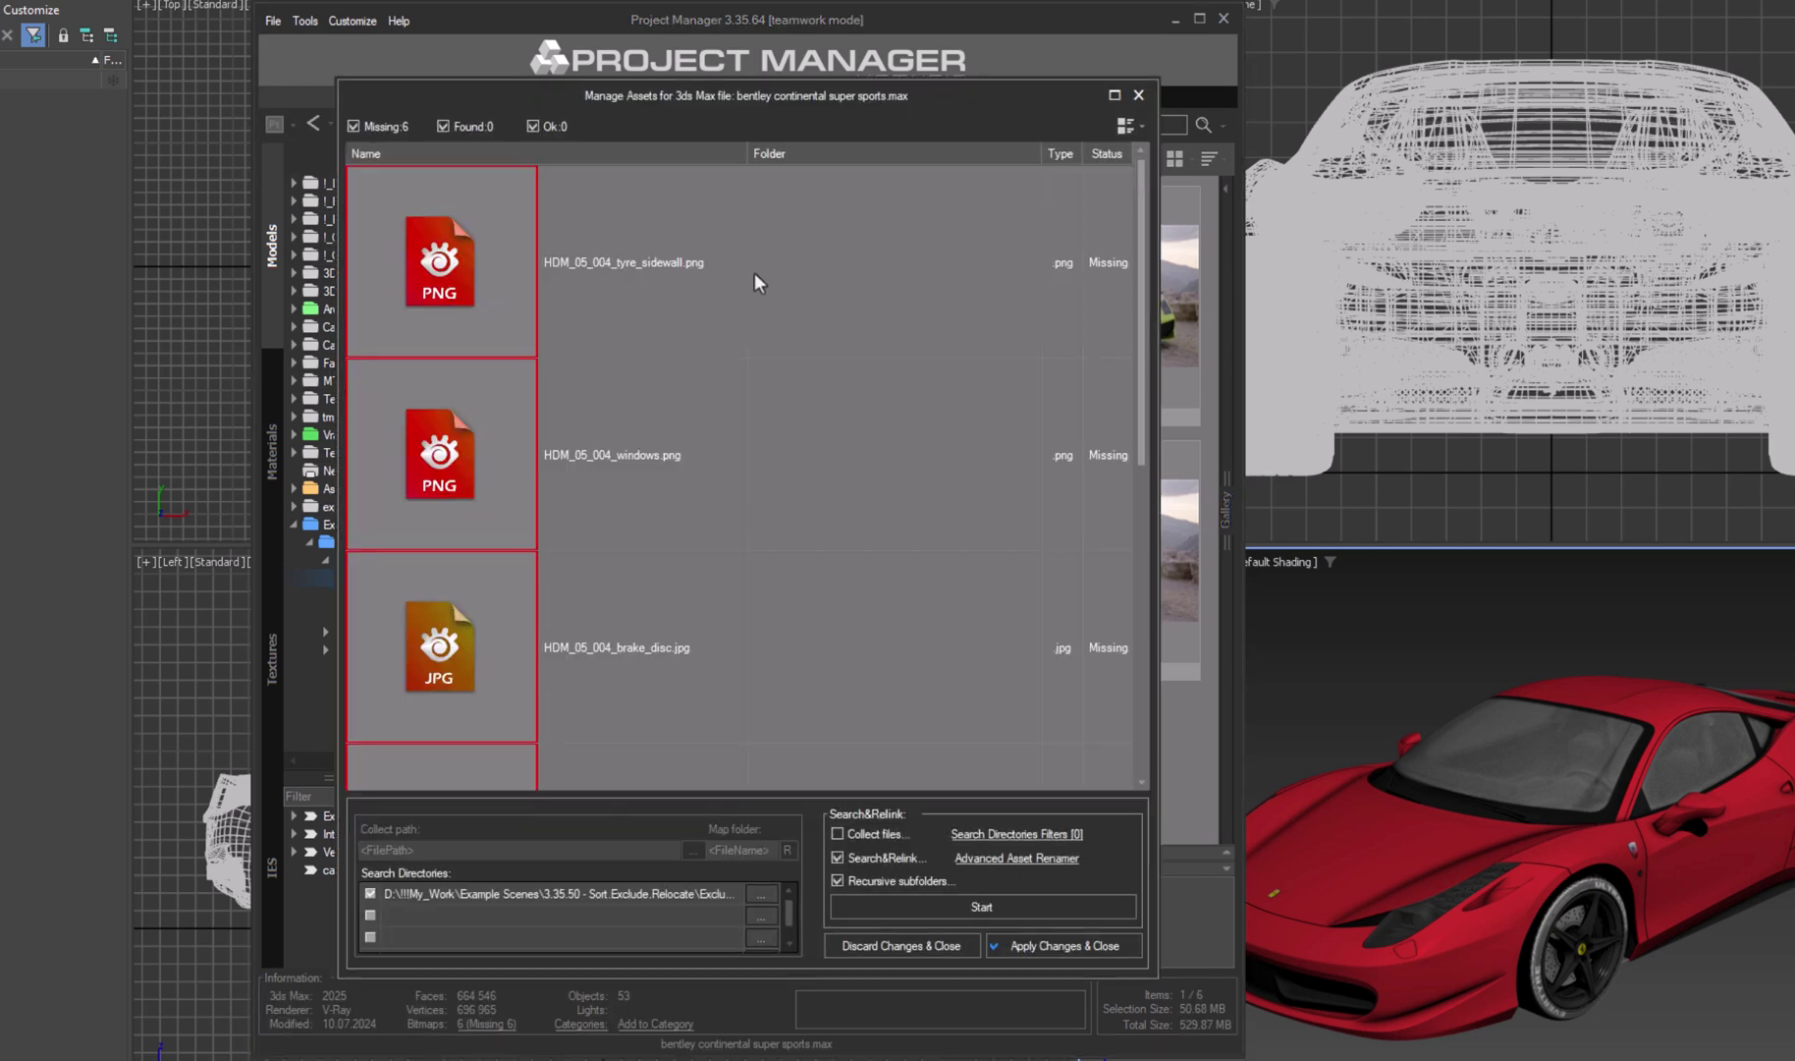
{"action": "left_click", "coordinate": [576, 153]}
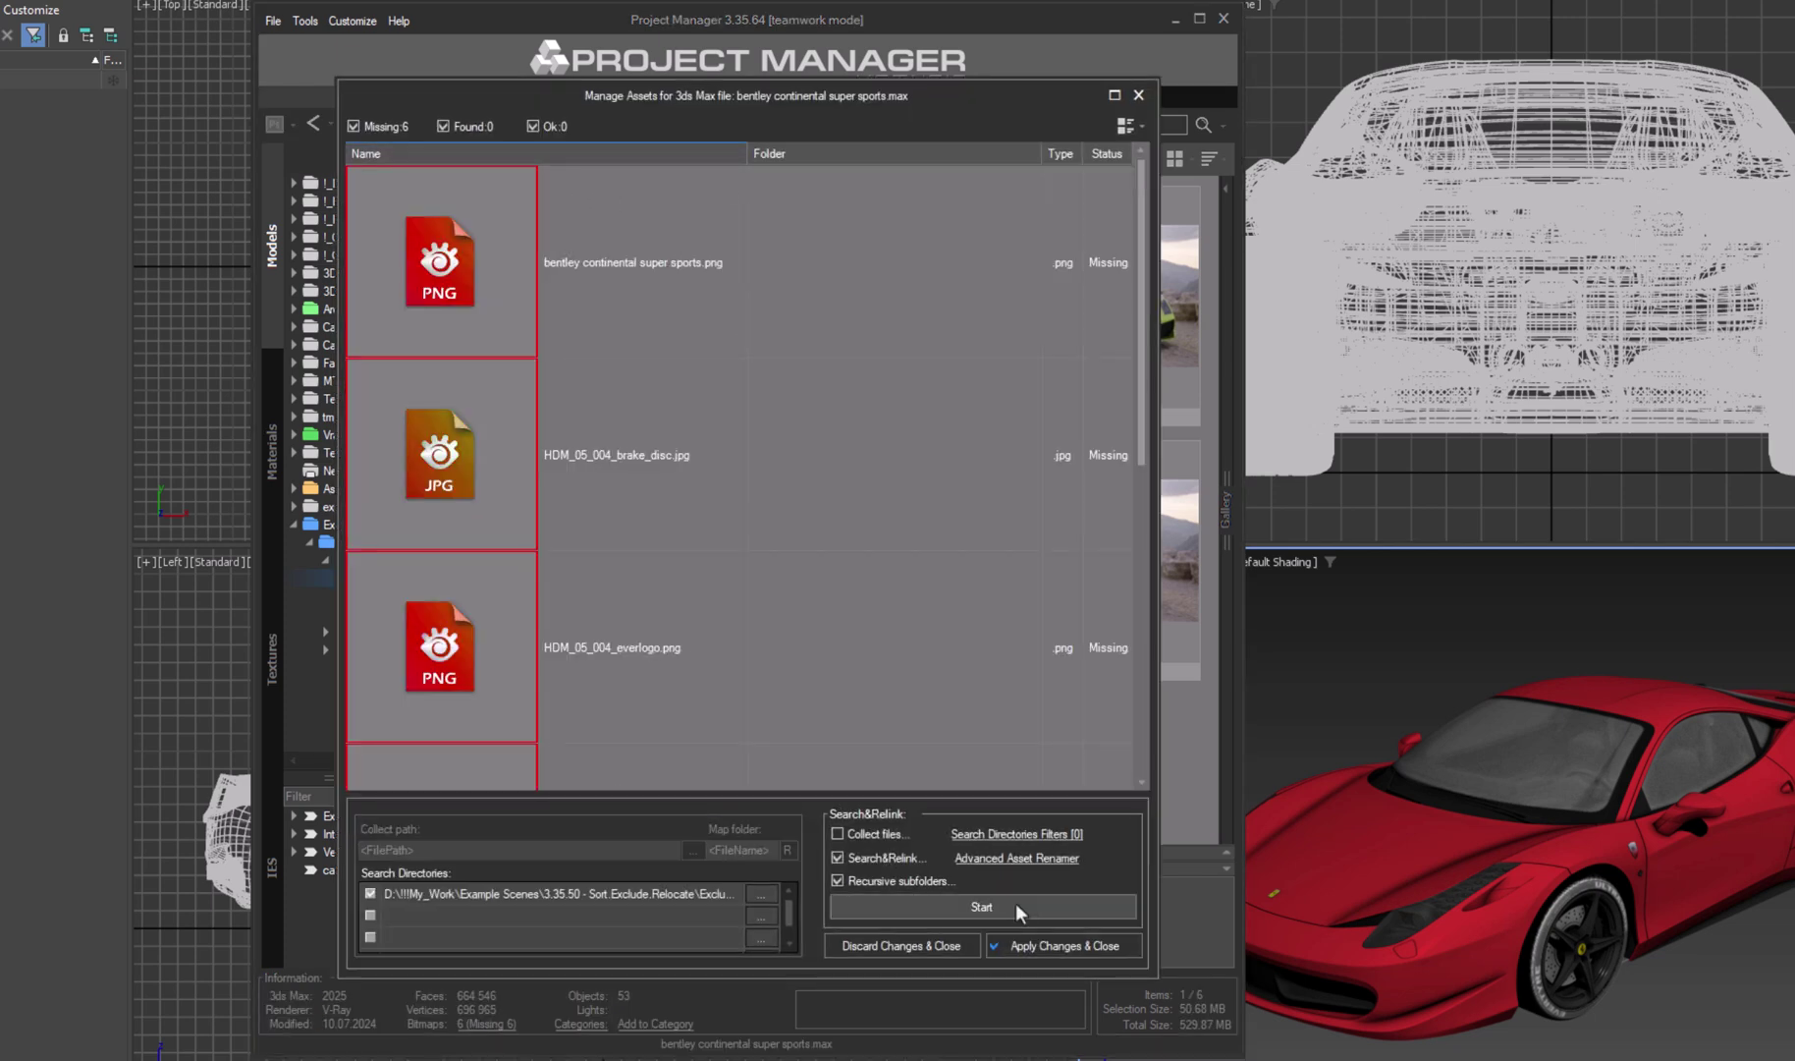
{"action": "left_click", "coordinate": [982, 906]}
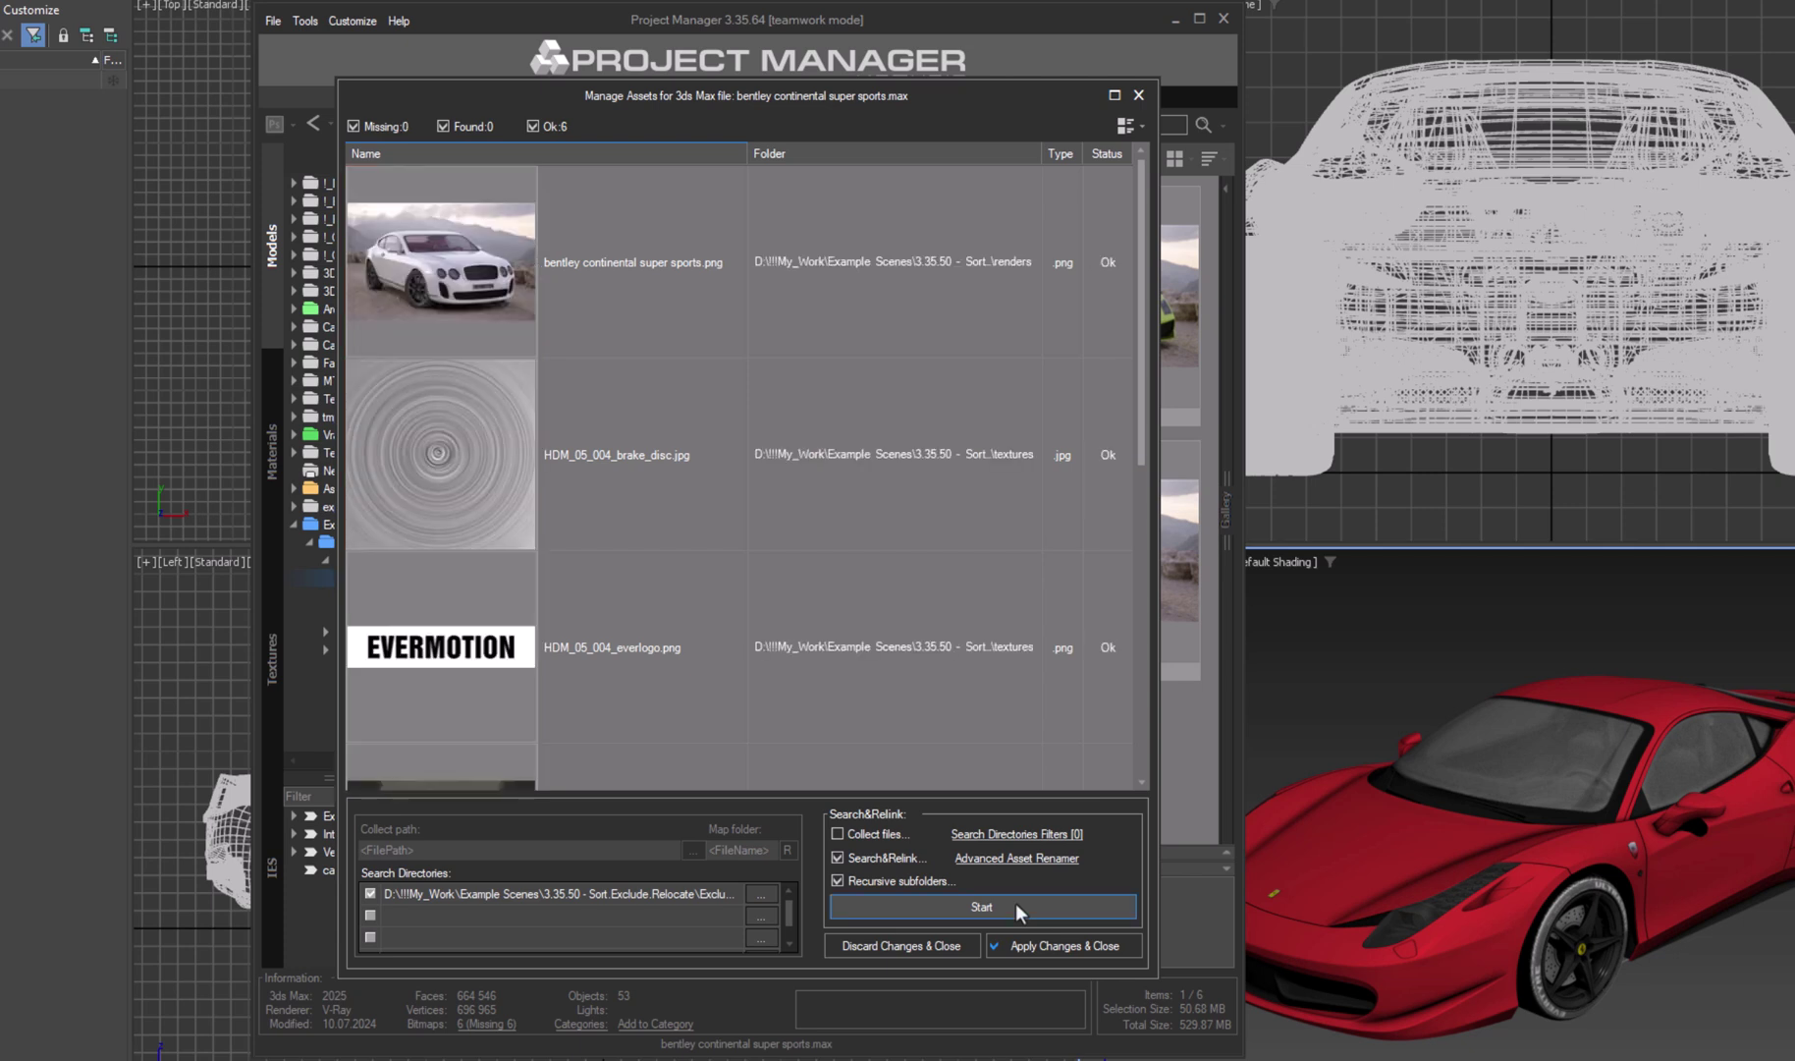
{"action": "mouse_move", "coordinate": [527, 262]}
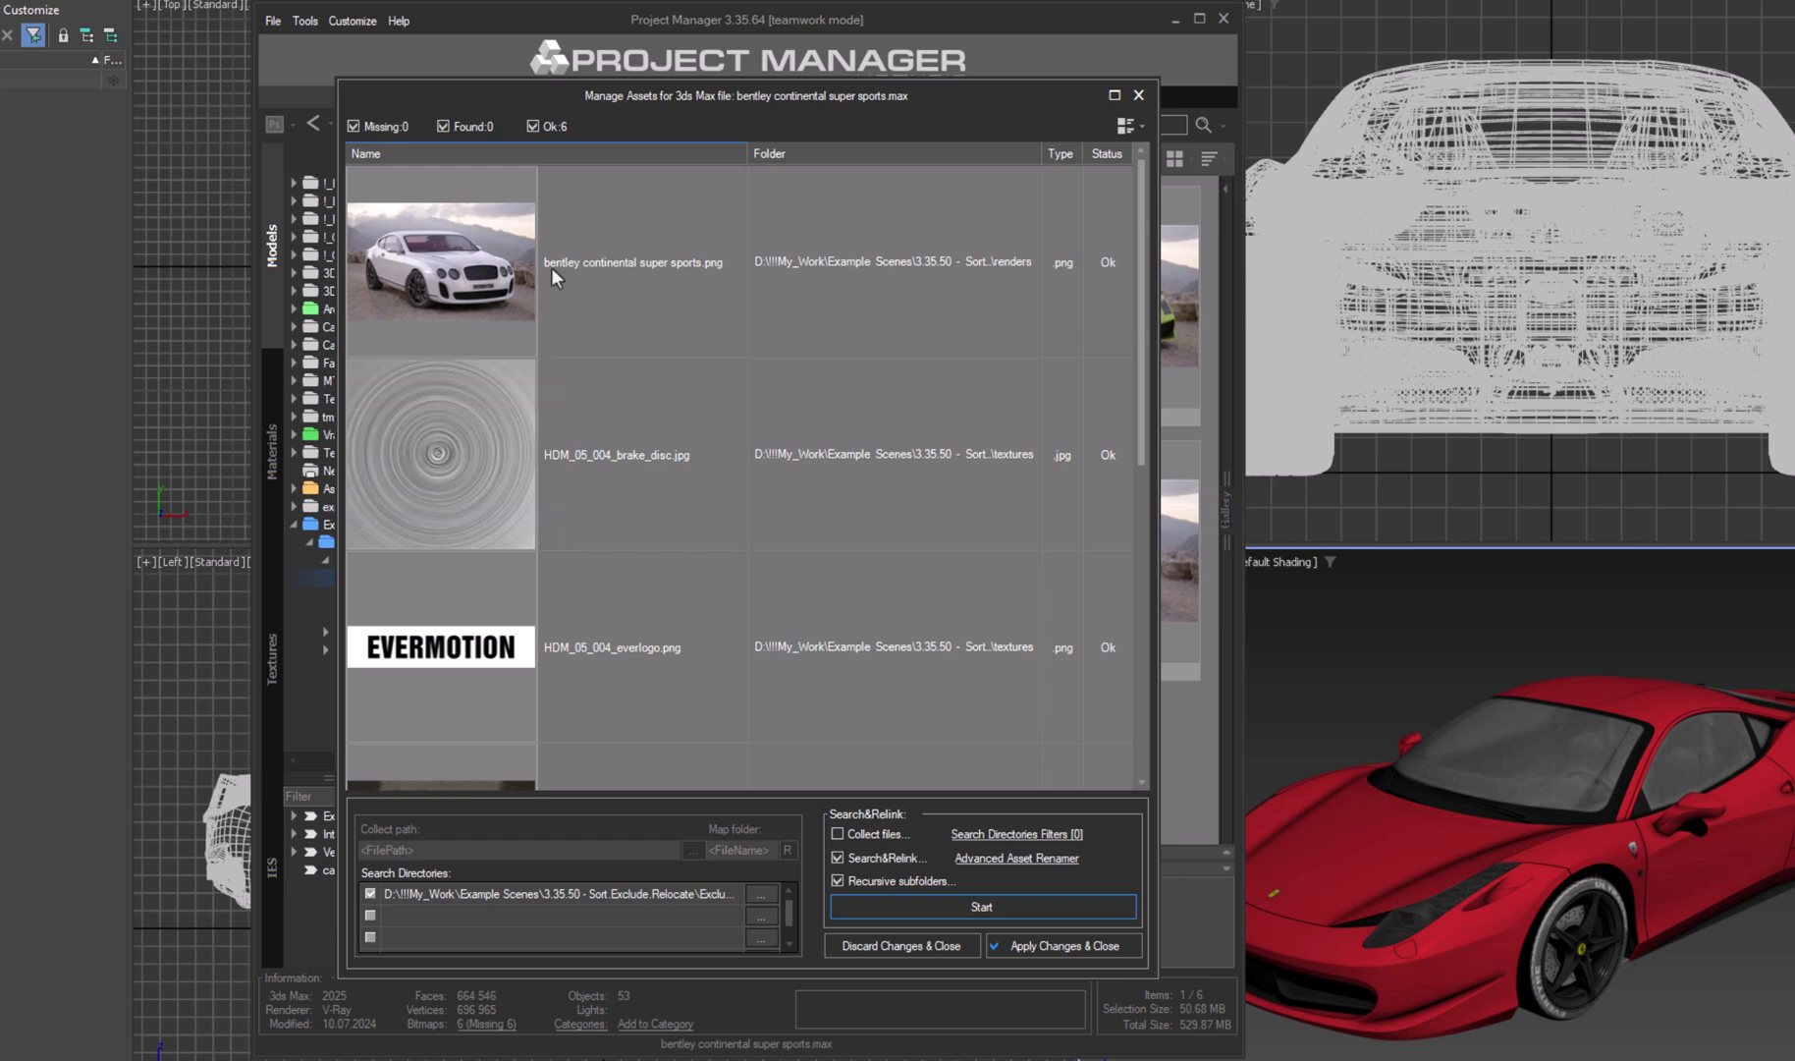
Link bentley continental super sports.png to its textures folder copy, then discard changes and close.
{"action": "right_click", "coordinate": [551, 266]}
{"action": "left_click", "coordinate": [627, 351]}
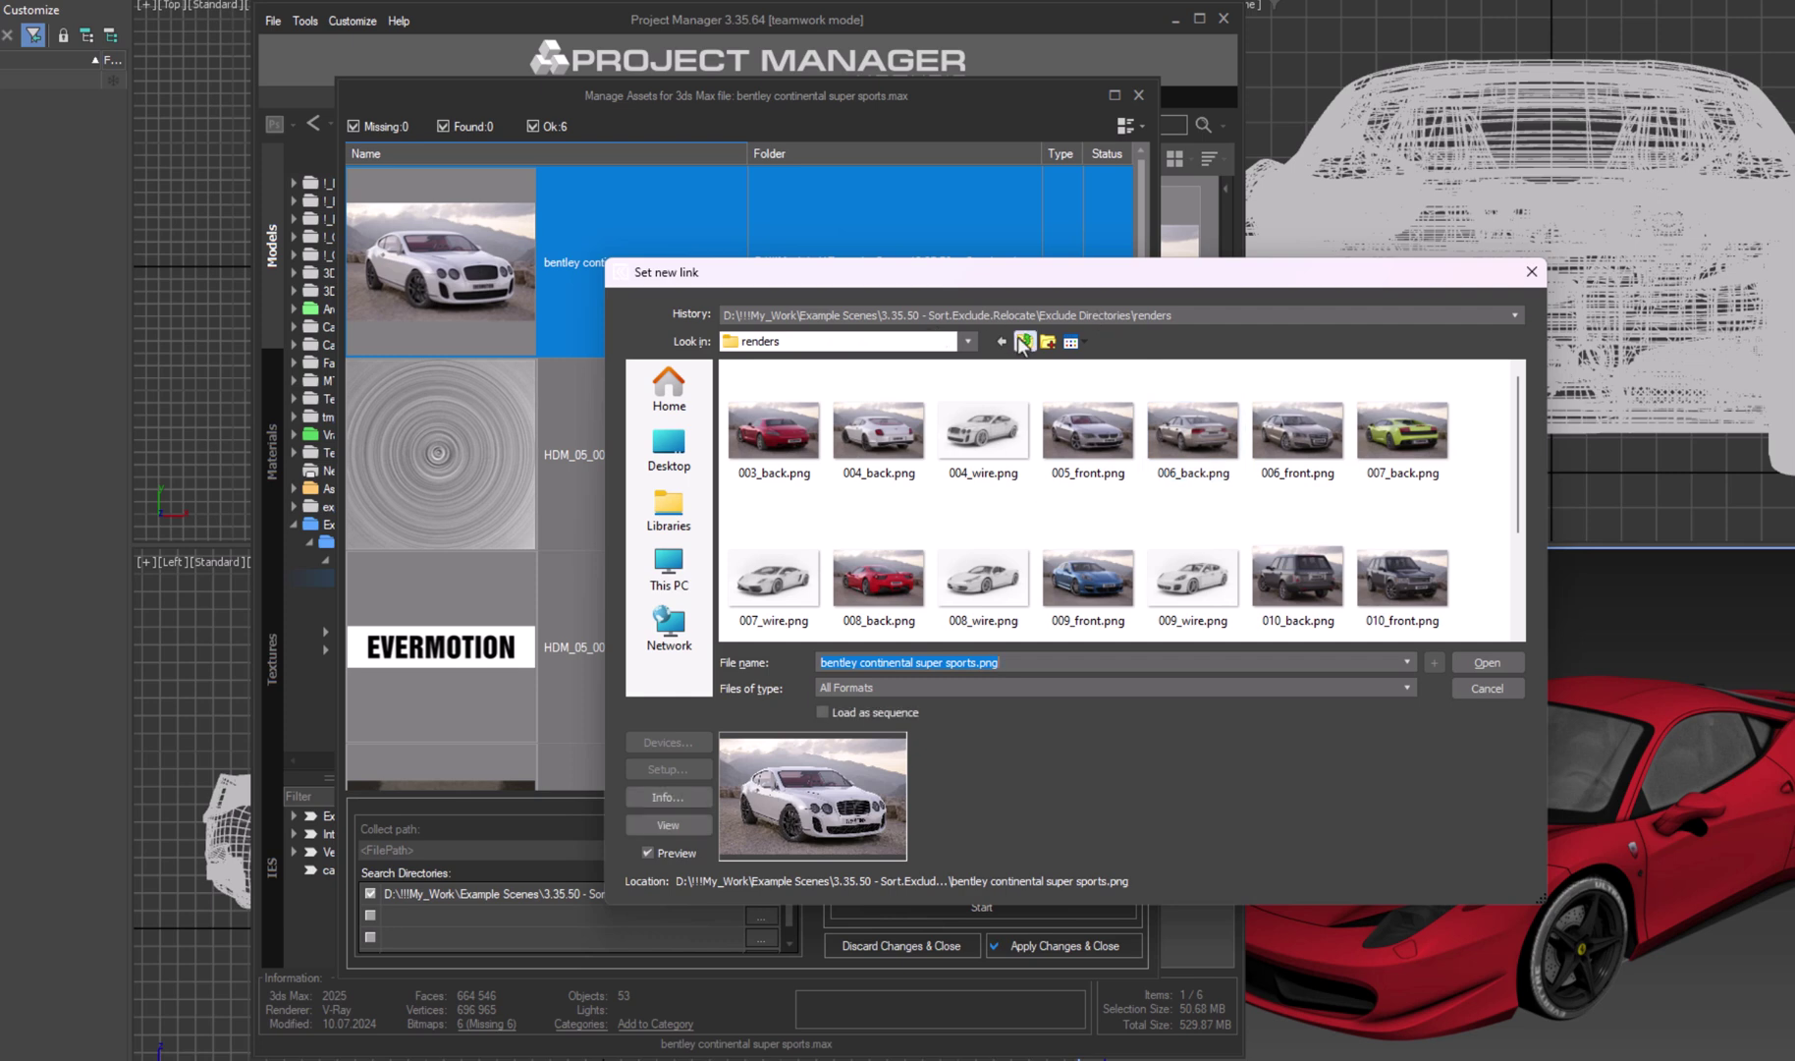
{"action": "left_click", "coordinate": [1023, 341]}
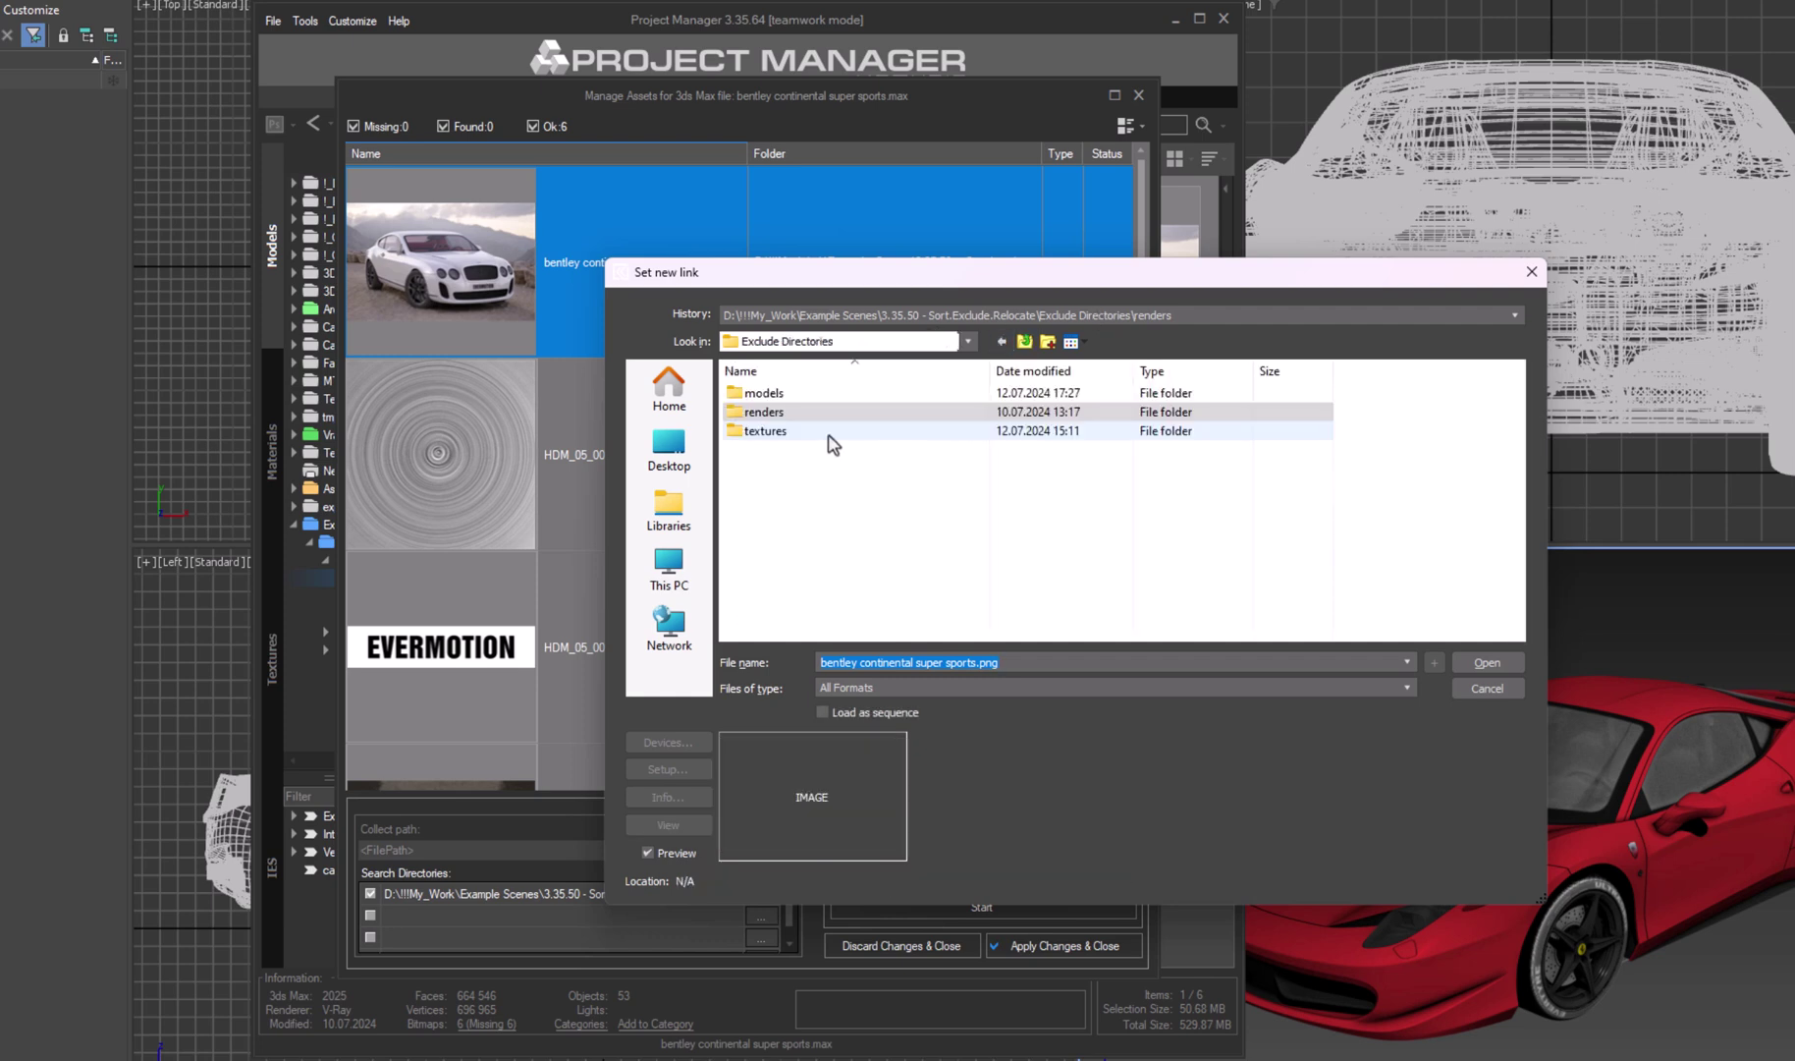
{"action": "double_click", "coordinate": [830, 439]}
{"action": "left_click", "coordinate": [1485, 662]}
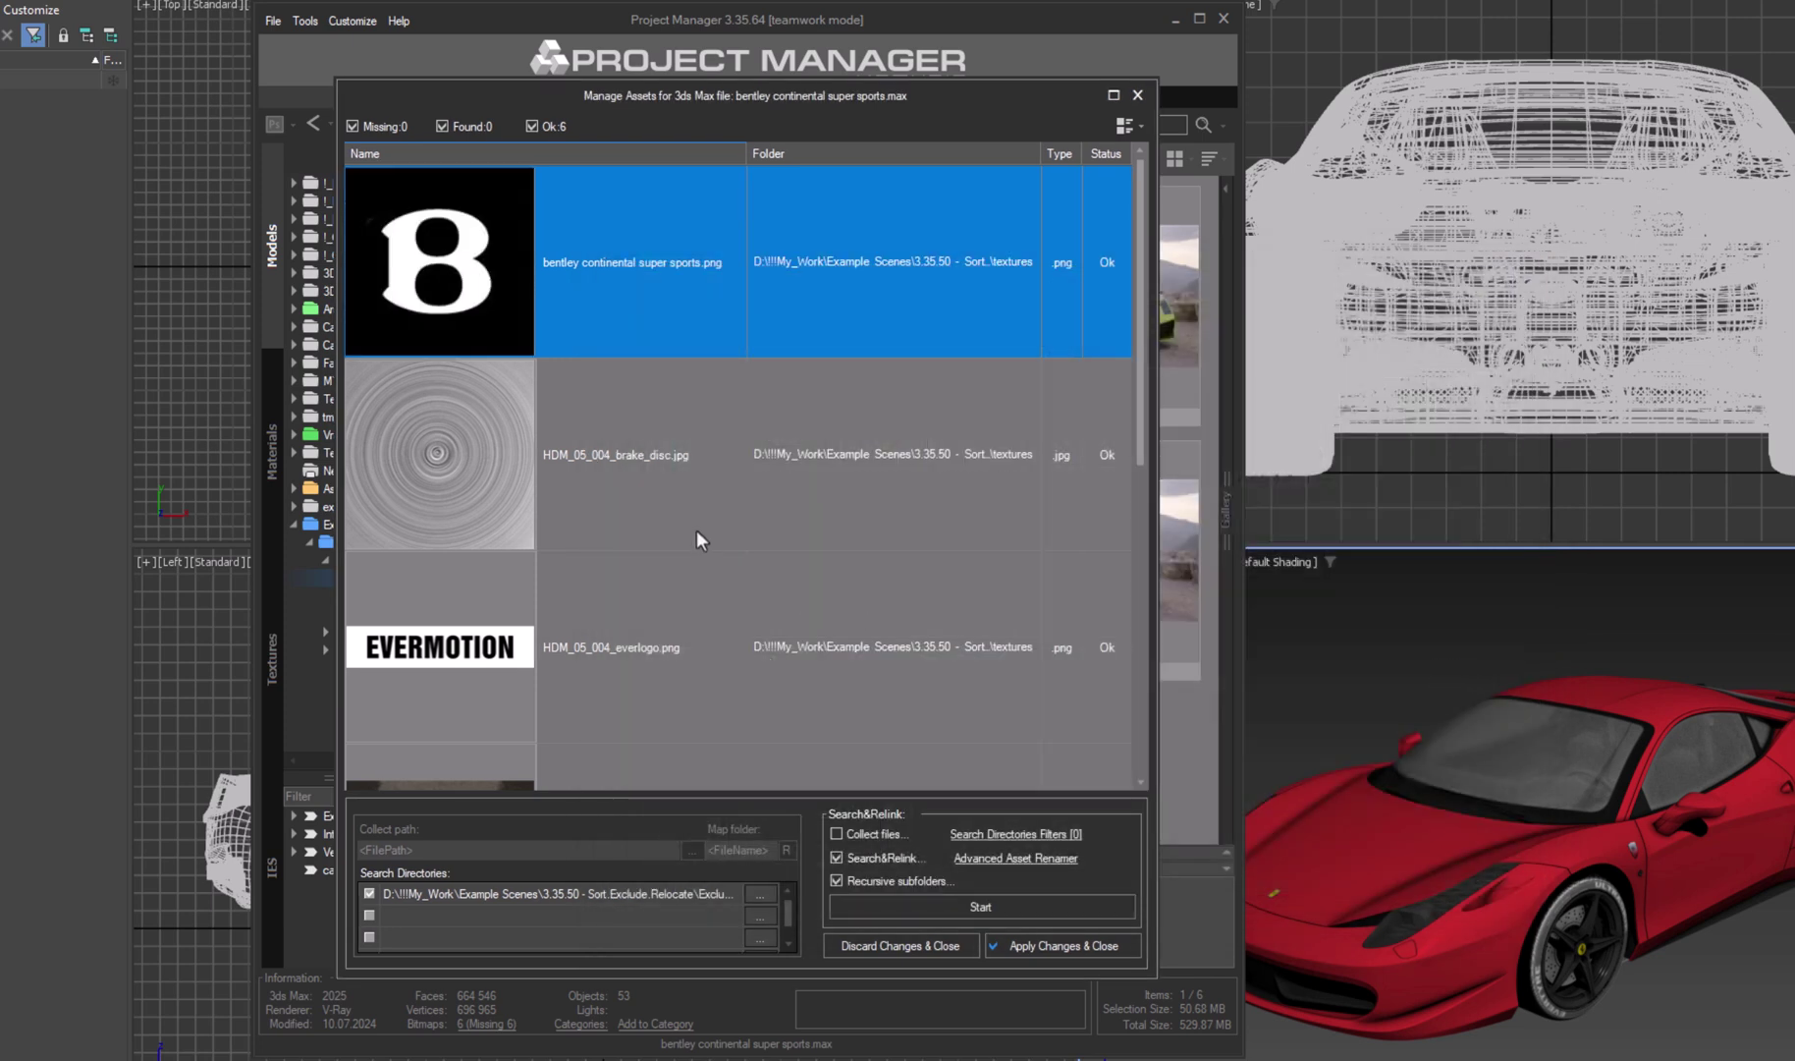
{"action": "left_click", "coordinate": [921, 946]}
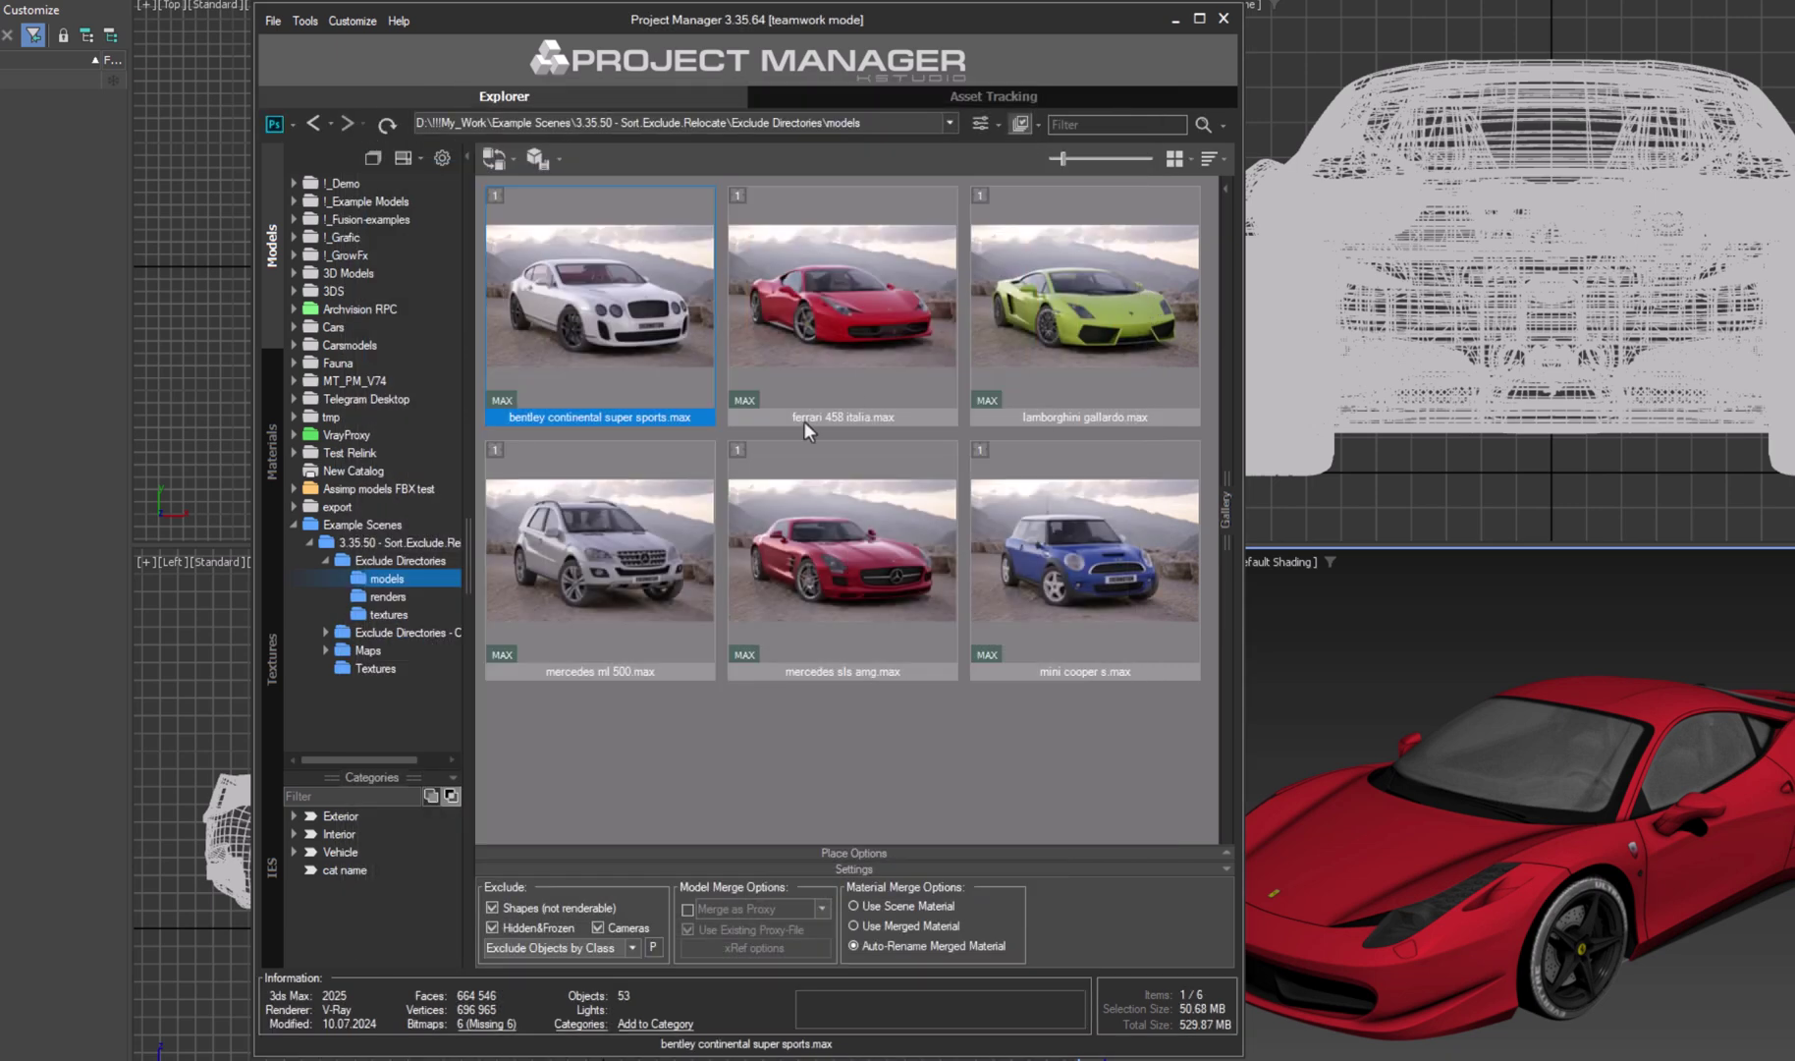
Open the mercedes sls amg scene's missing bitmaps and close them discarding changes.
{"action": "left_click", "coordinate": [897, 587]}
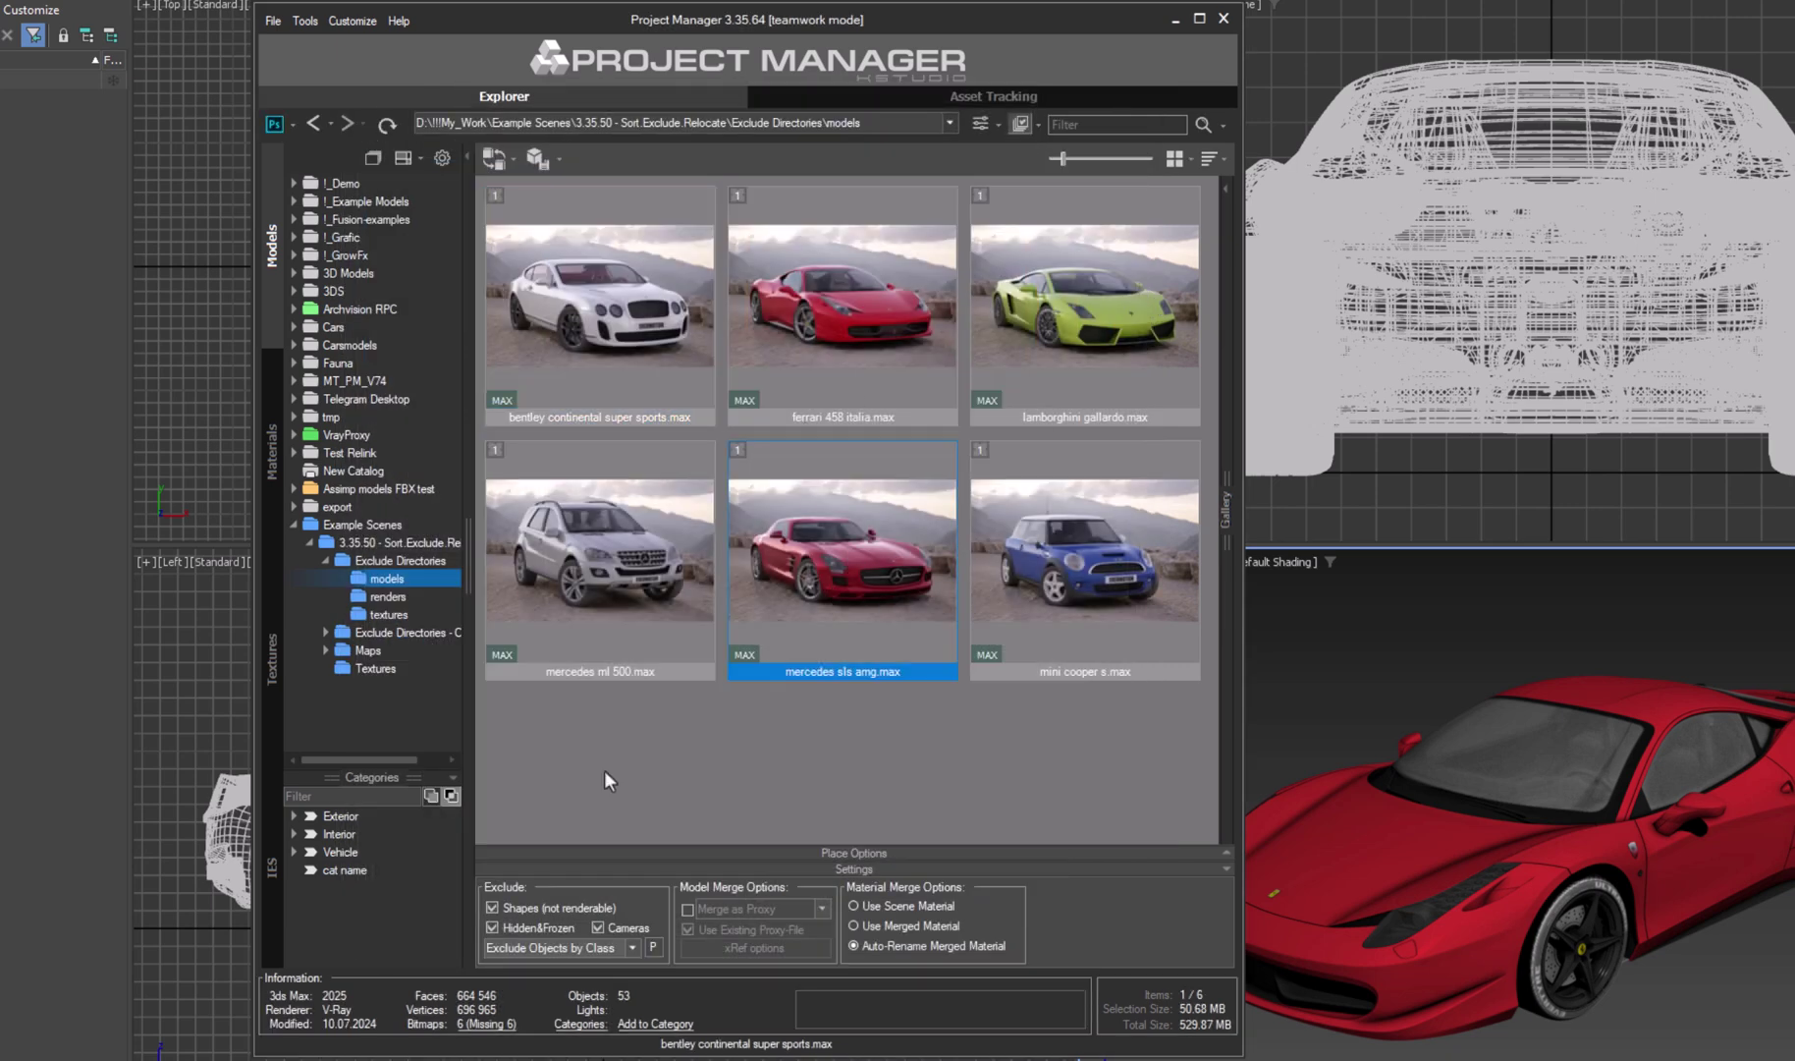
{"action": "left_click", "coordinate": [486, 1023]}
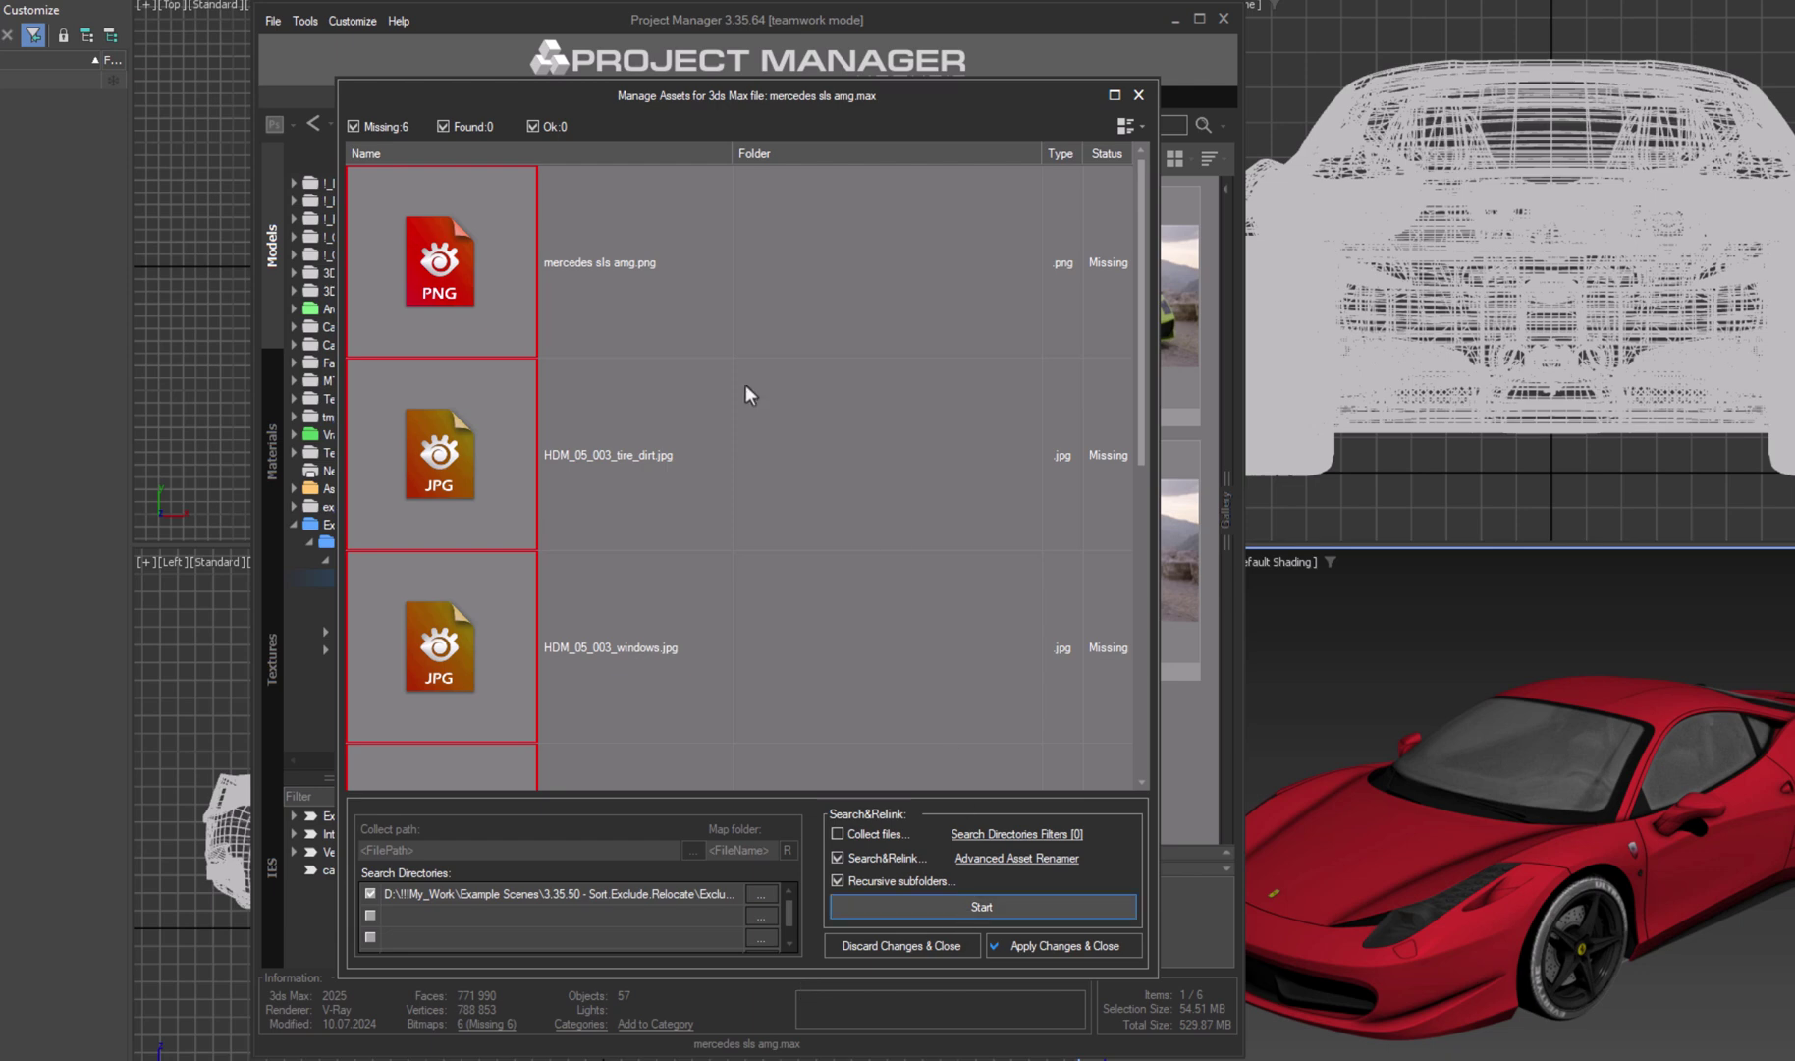
{"action": "left_click", "coordinate": [908, 949]}
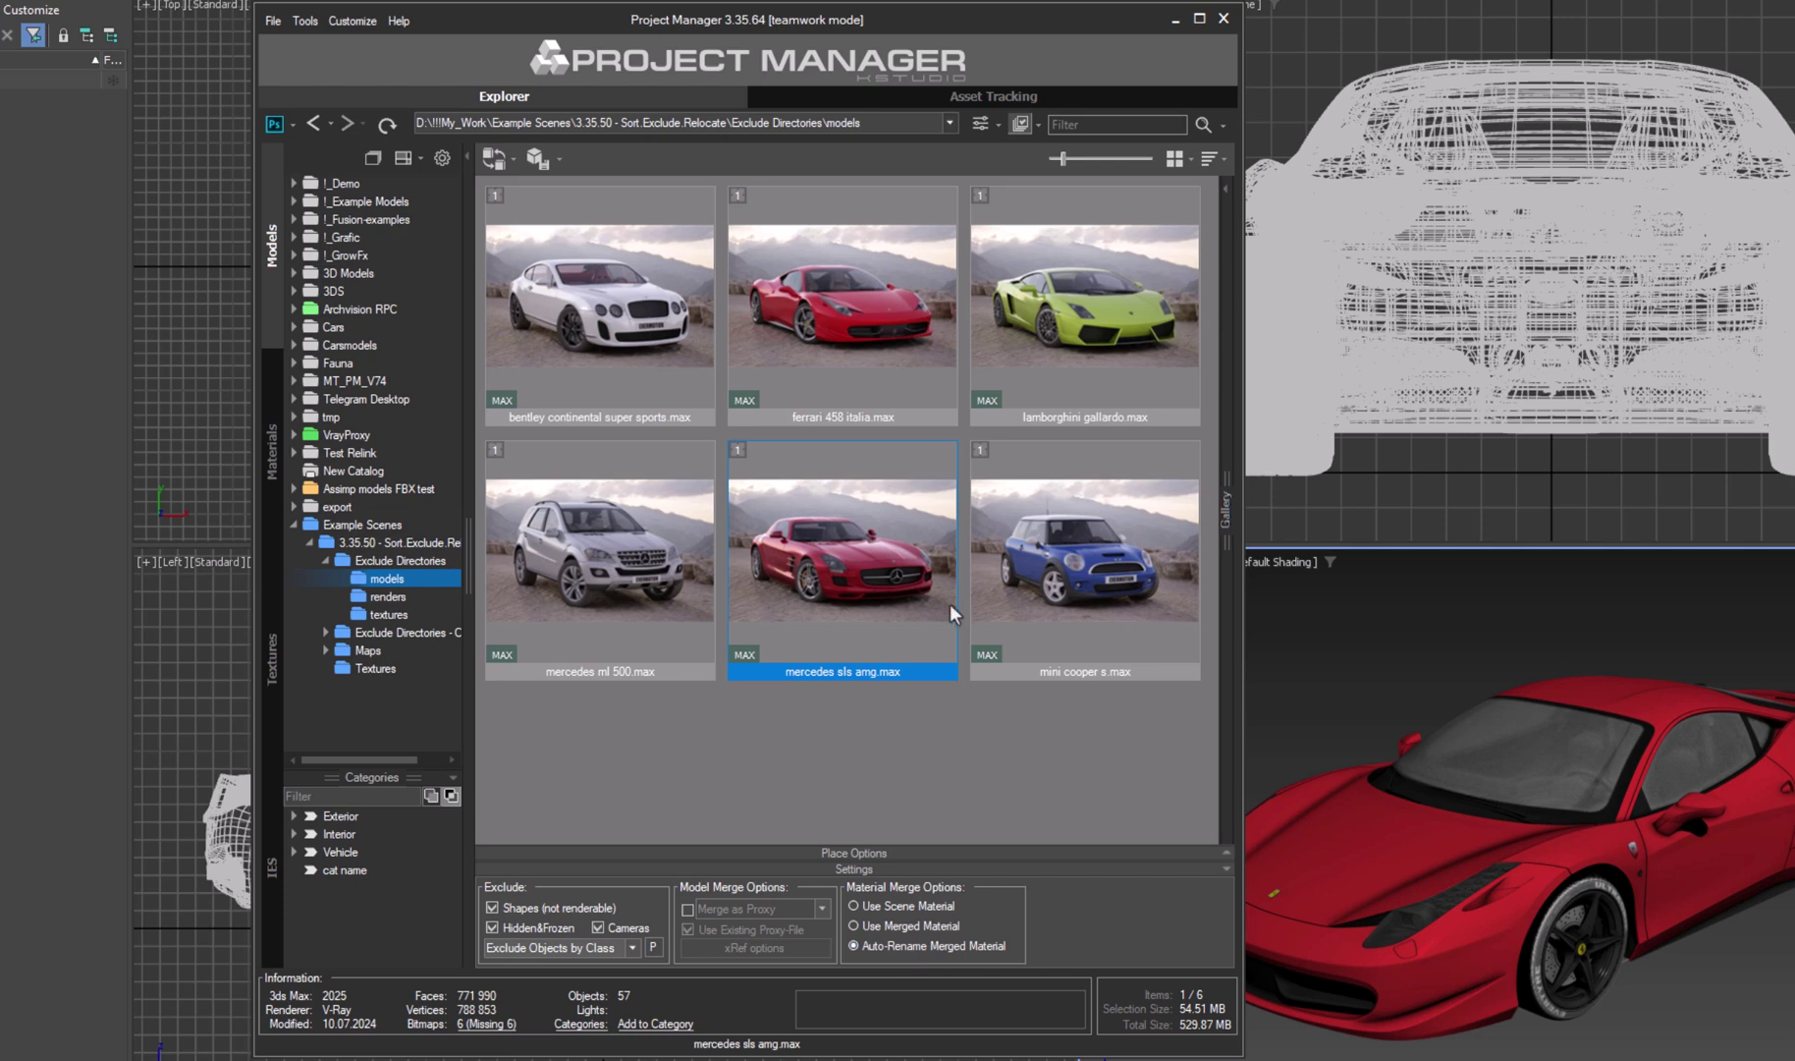
Open the 6 missing maps of the bentley continental super sports model.
{"action": "left_click", "coordinate": [797, 340]}
{"action": "left_click", "coordinate": [658, 359]}
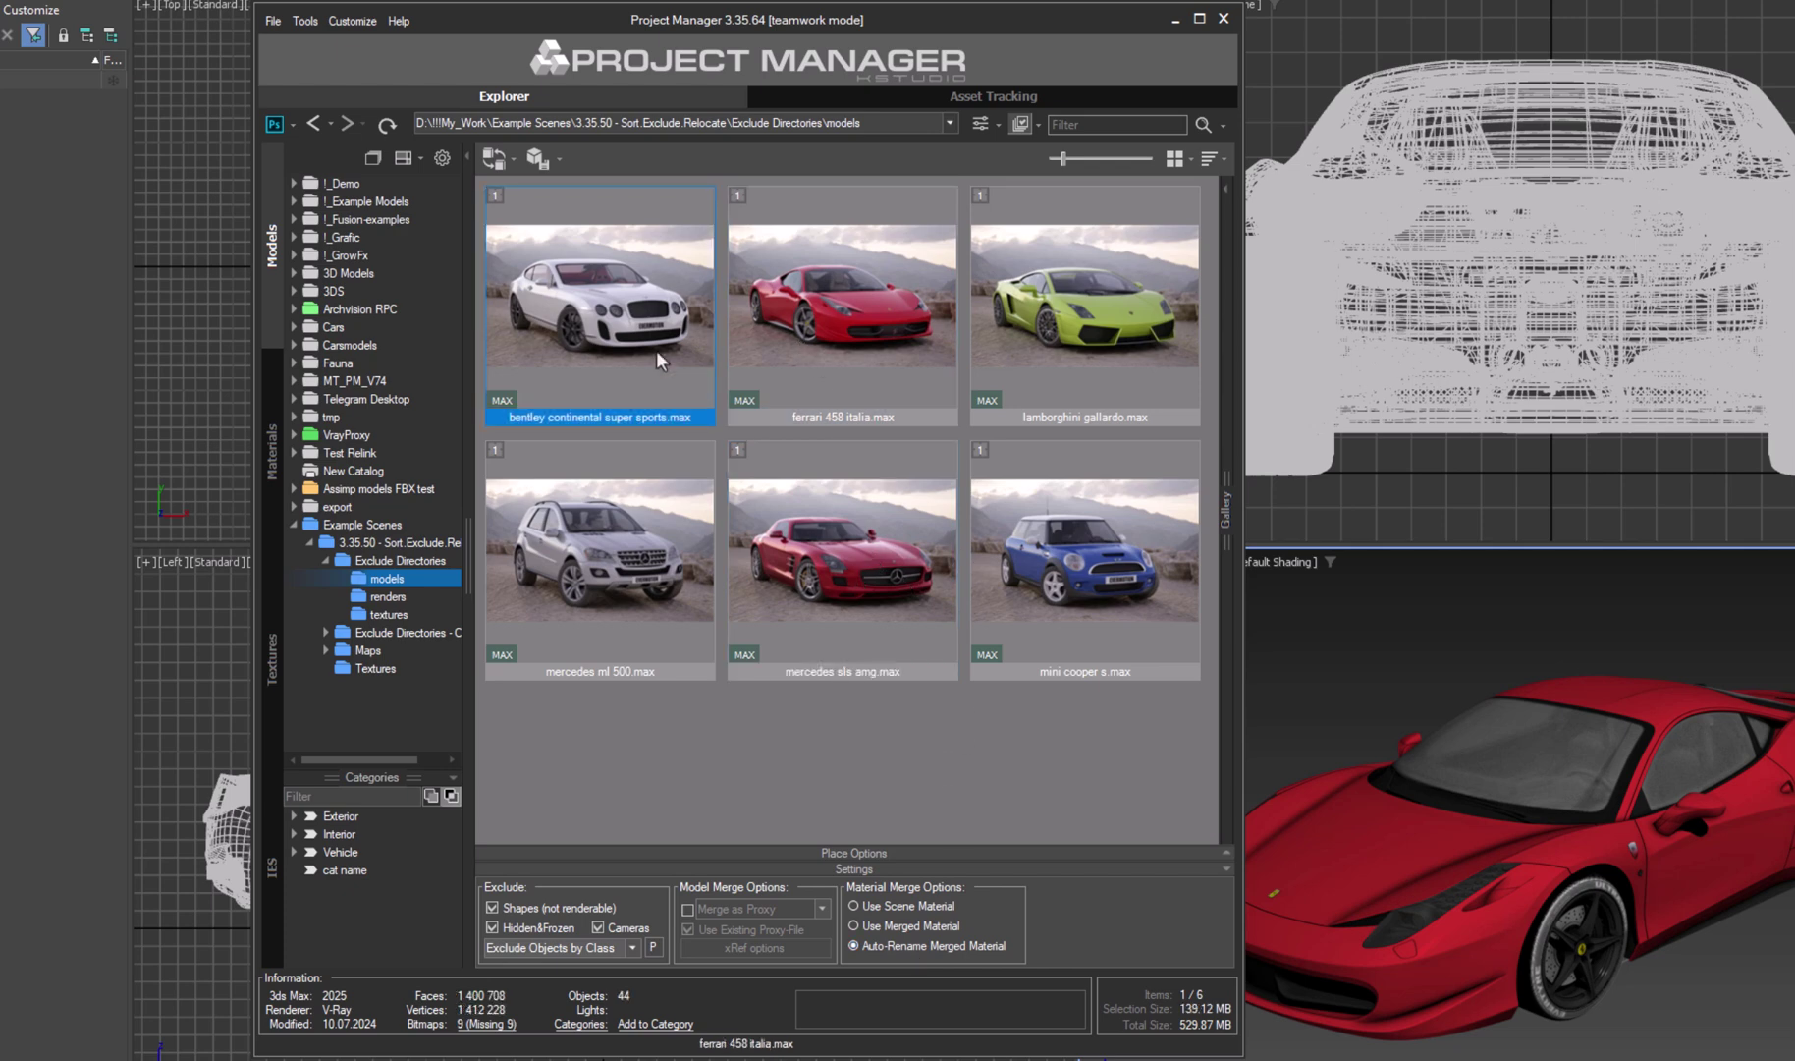
{"action": "left_click", "coordinate": [487, 1023]}
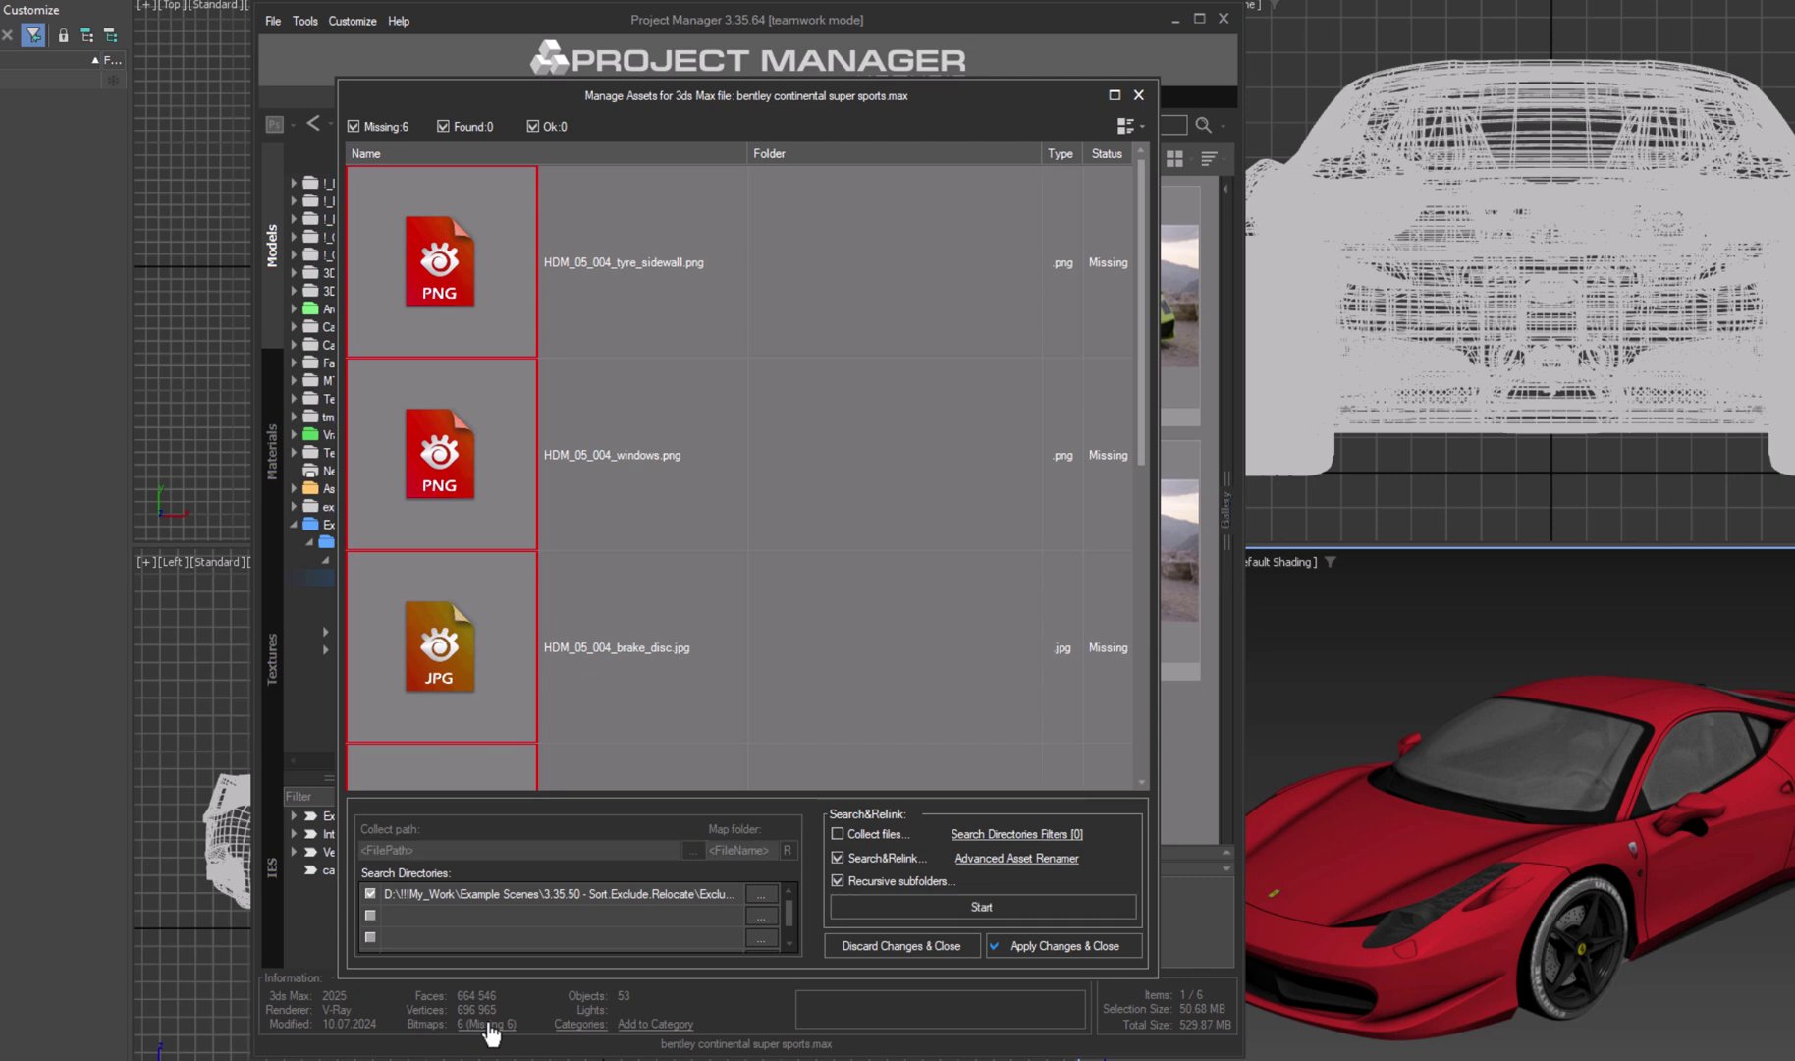
Sort by Name and enable search directory filters for preview* and render.
{"action": "left_click", "coordinate": [495, 149]}
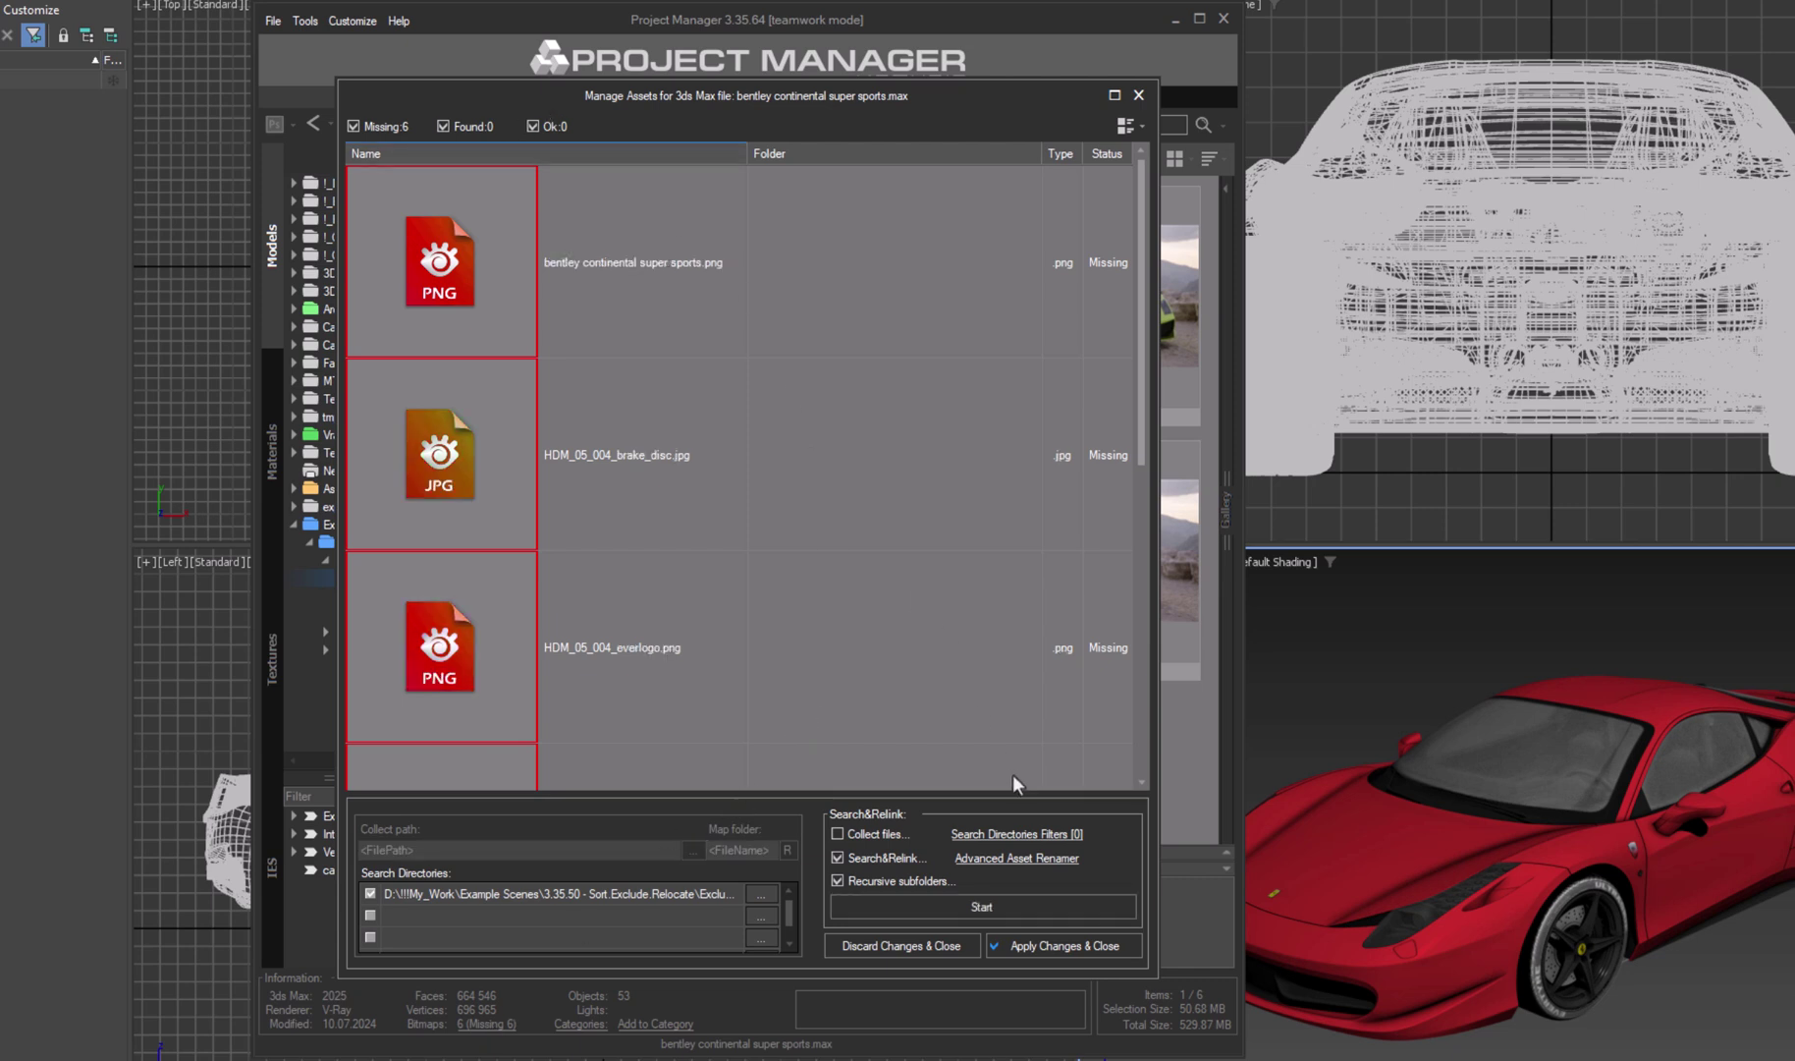
{"action": "left_click", "coordinate": [1021, 834]}
{"action": "left_click", "coordinate": [769, 641]}
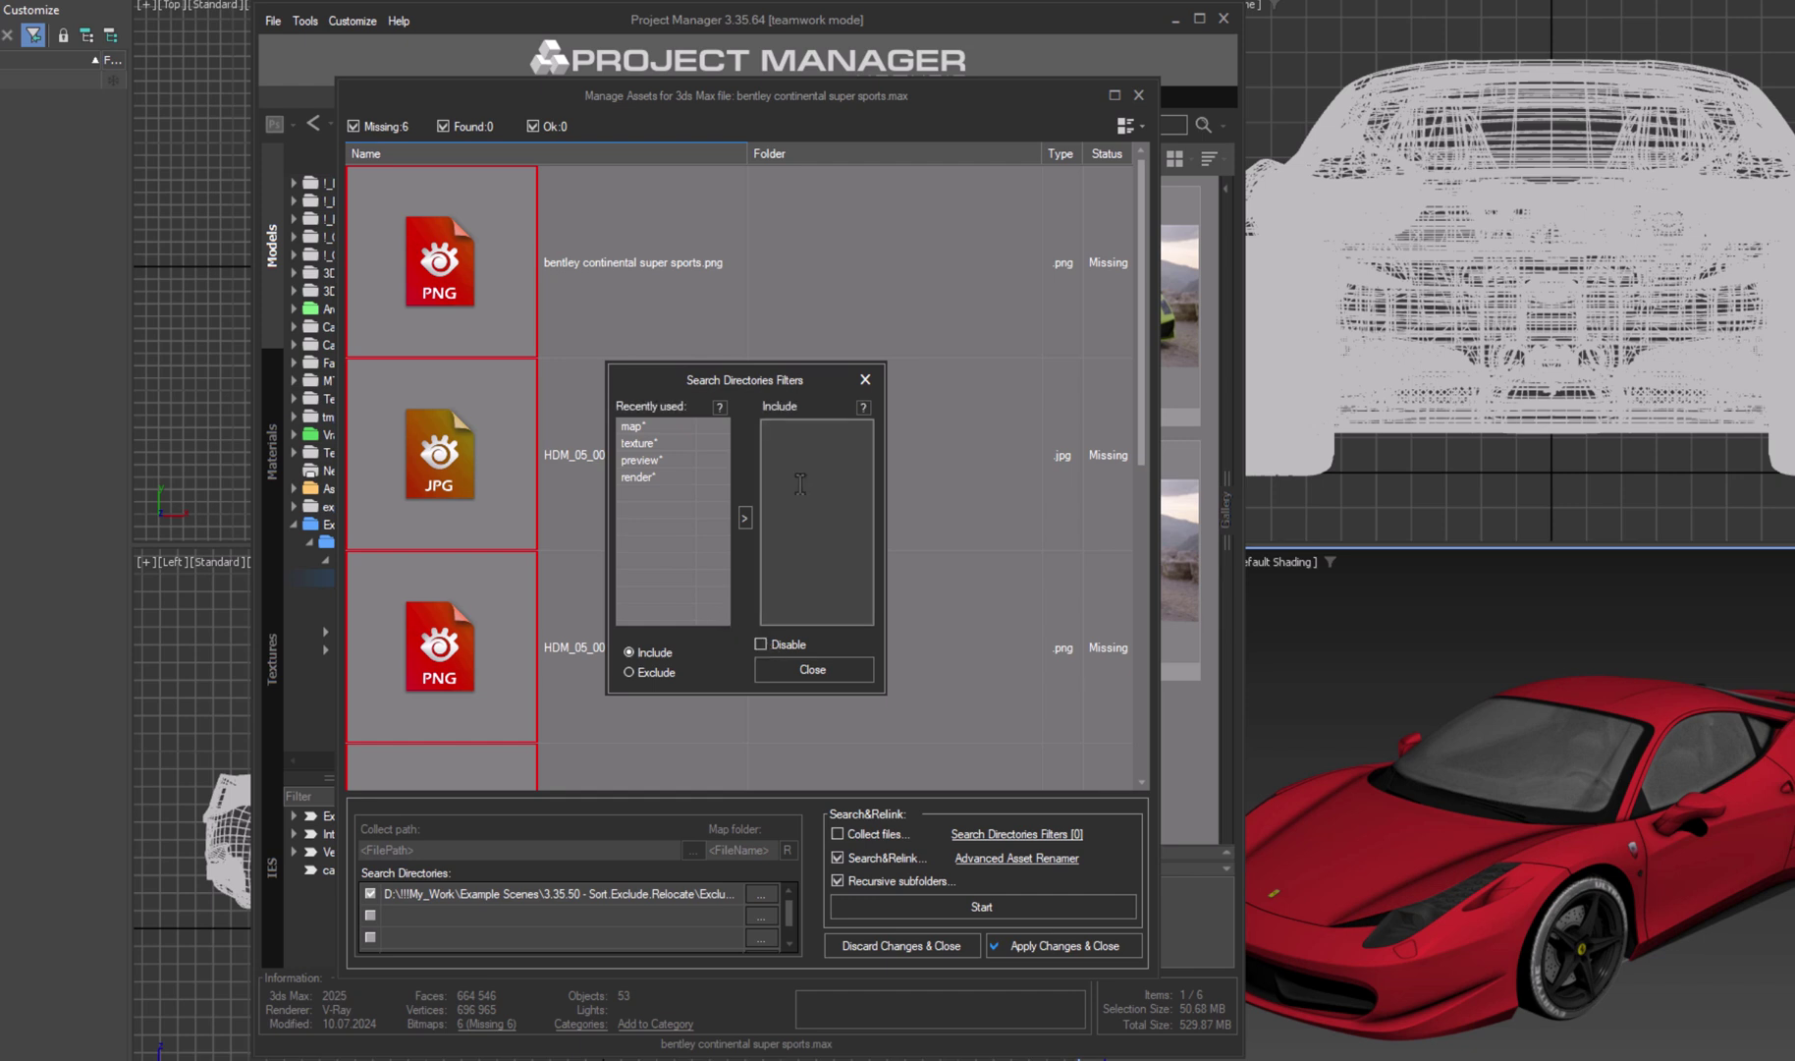
{"action": "double_click", "coordinate": [666, 458]}
{"action": "type", "text": "render*"}
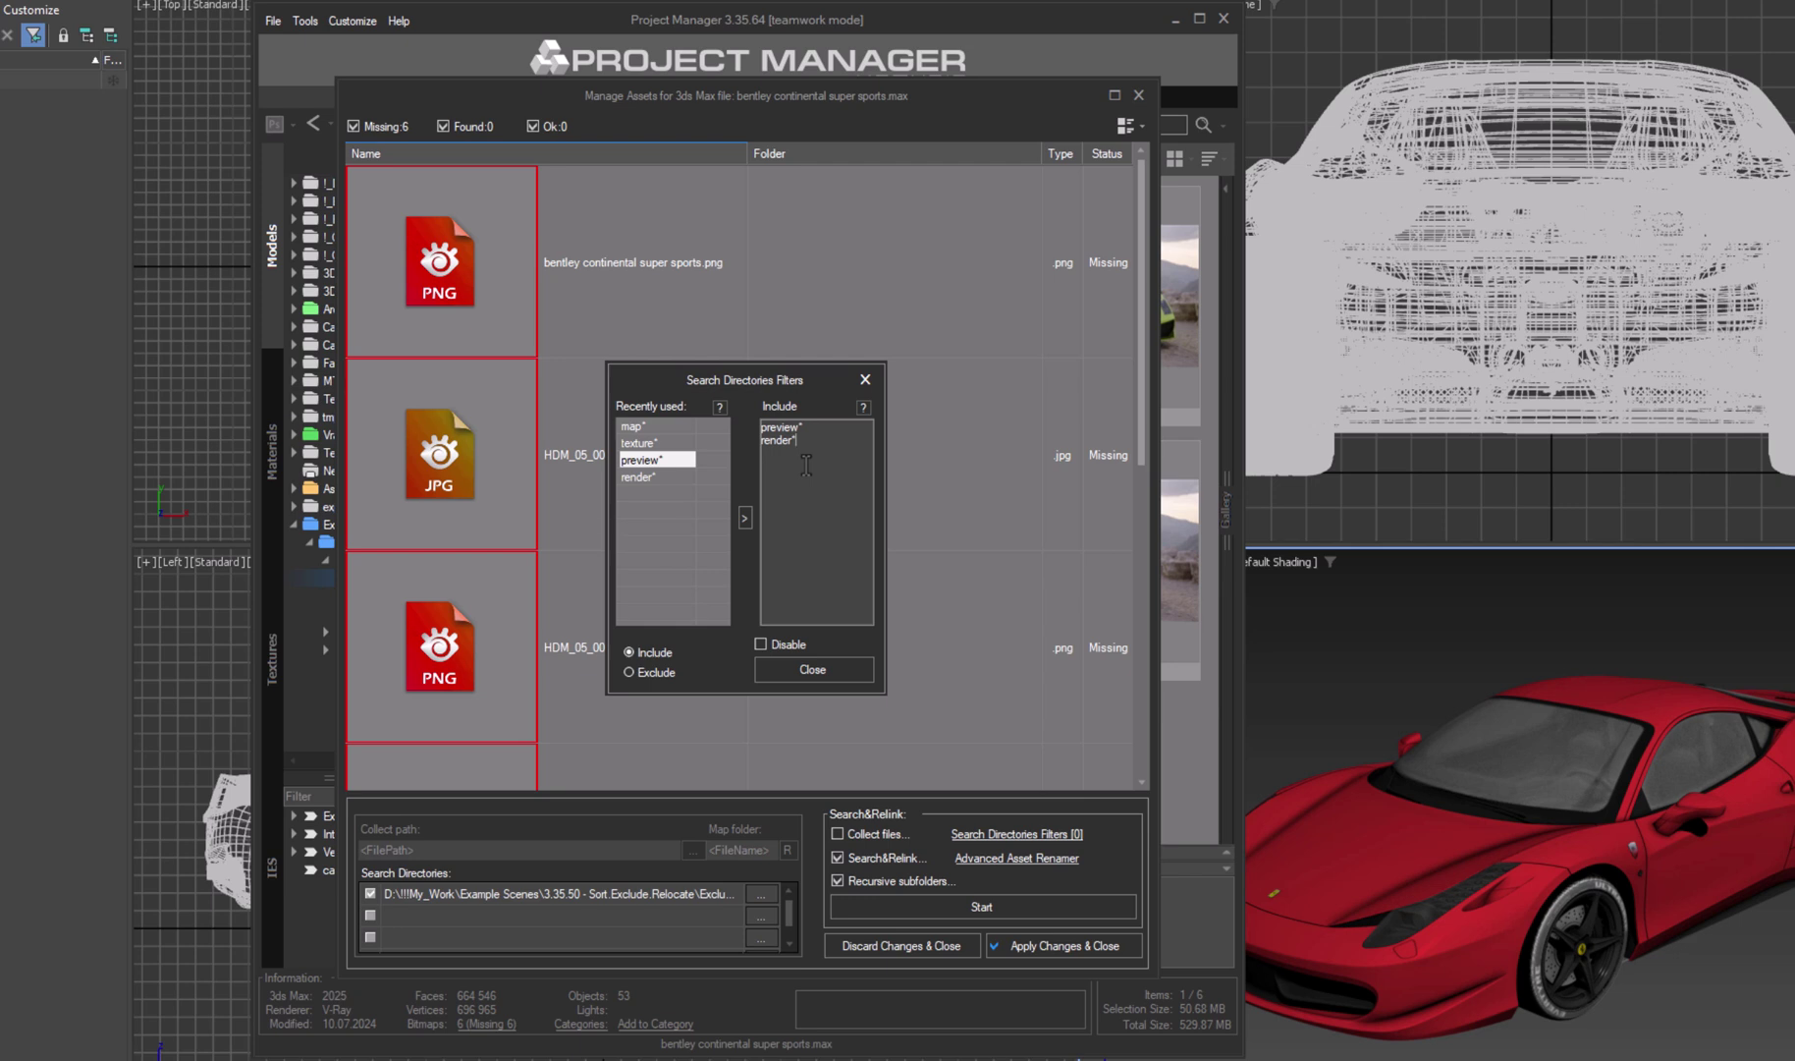
{"action": "left_click", "coordinate": [934, 746]}
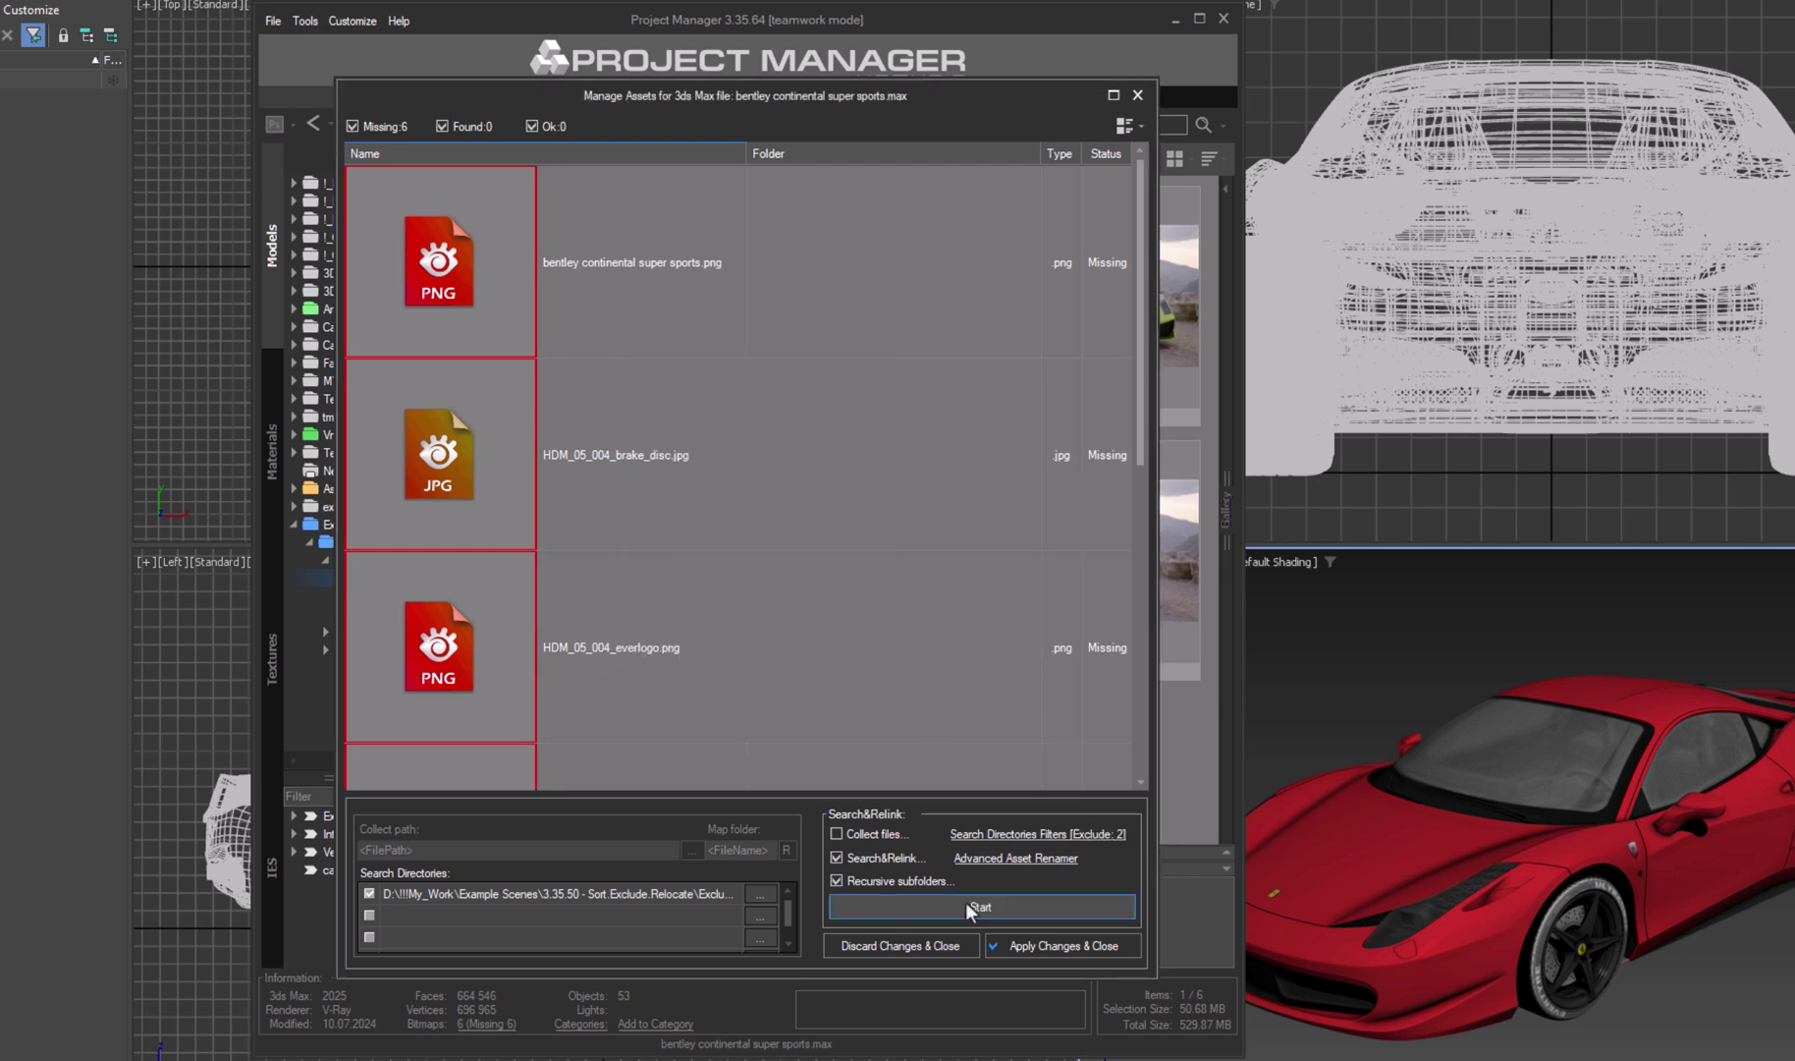
Relink all six Bentley maps from textures, check the png, then discard changes and close.
{"action": "left_click", "coordinate": [967, 905]}
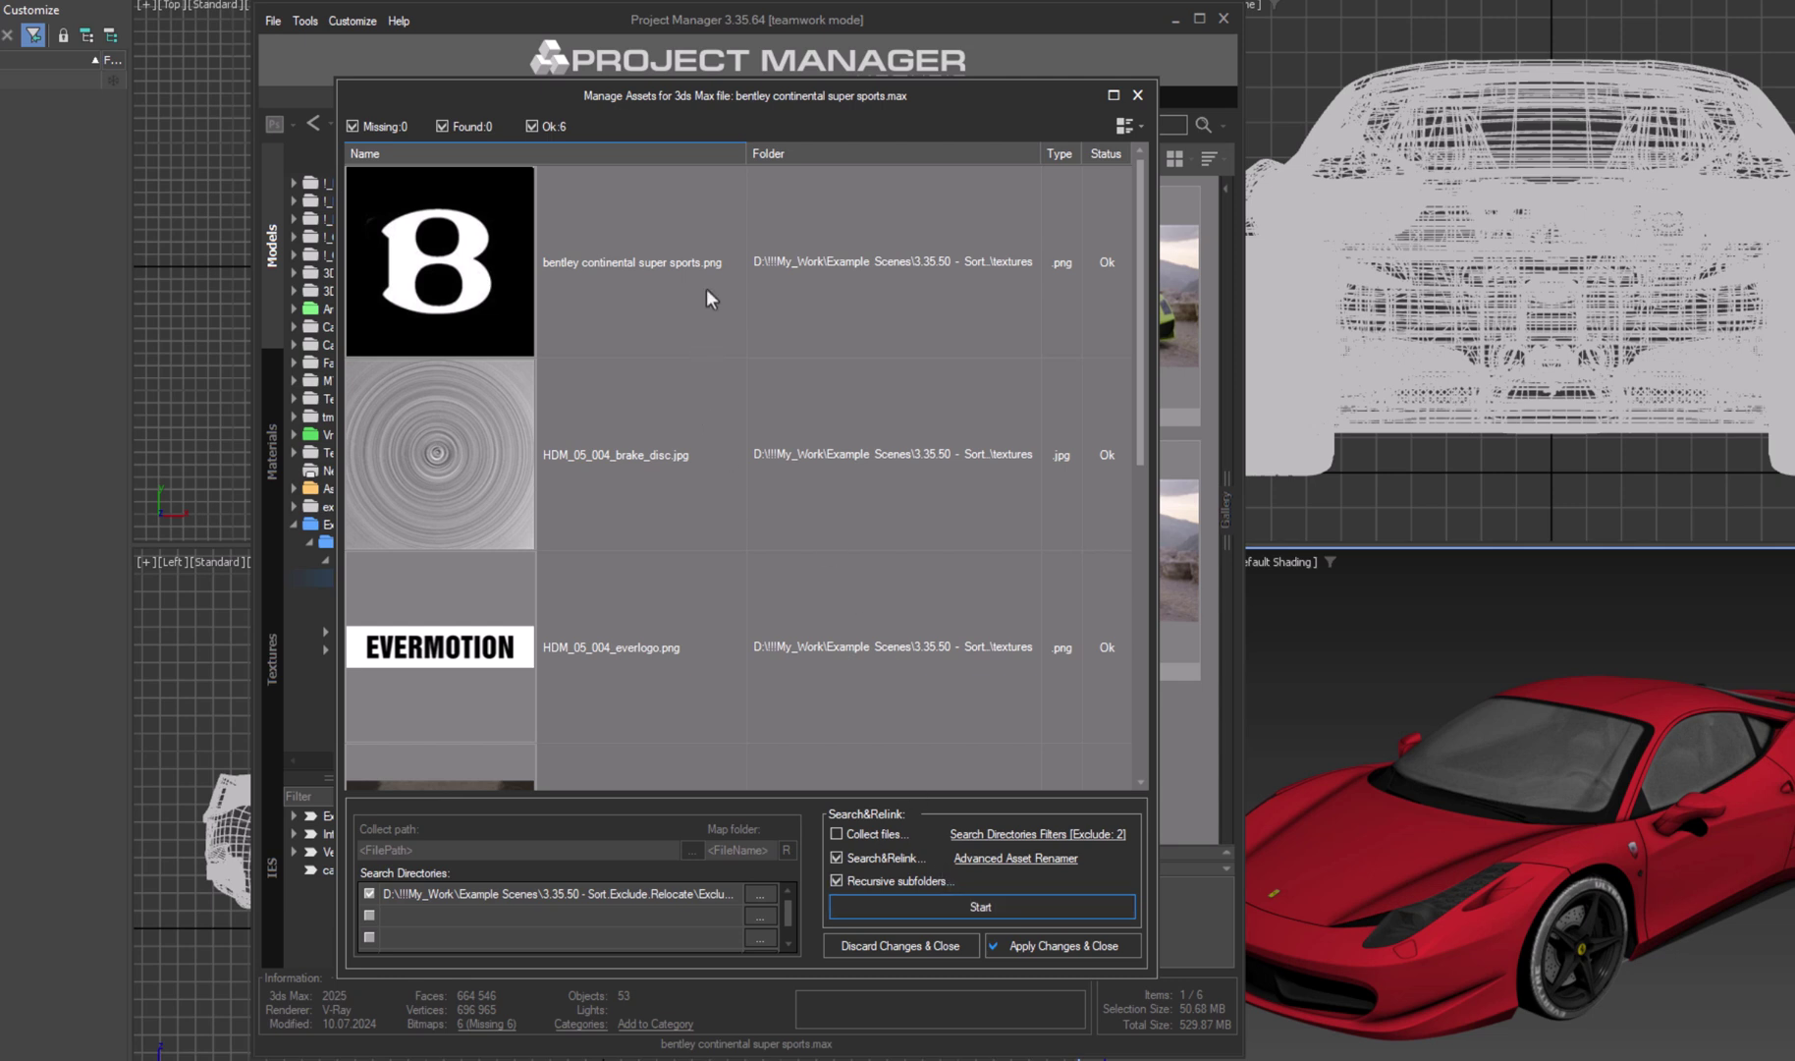
{"action": "mouse_move", "coordinate": [705, 288]}
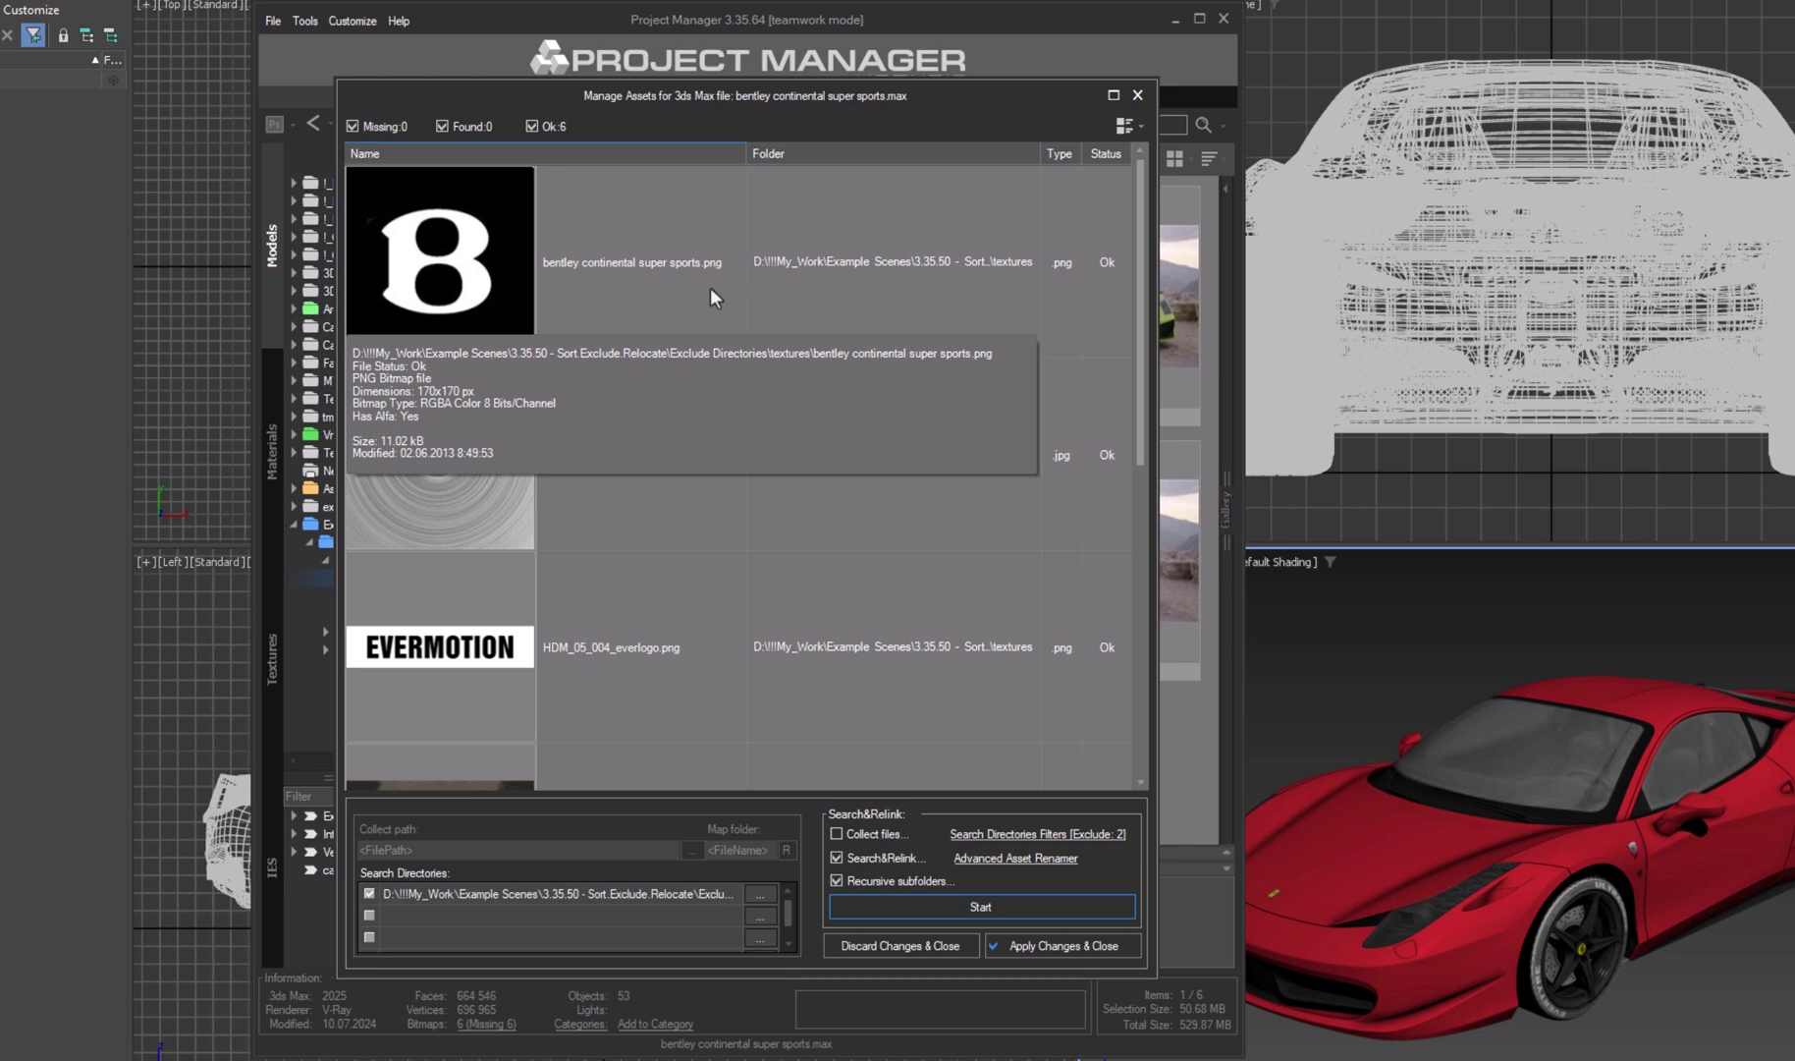
{"action": "left_click", "coordinate": [710, 286]}
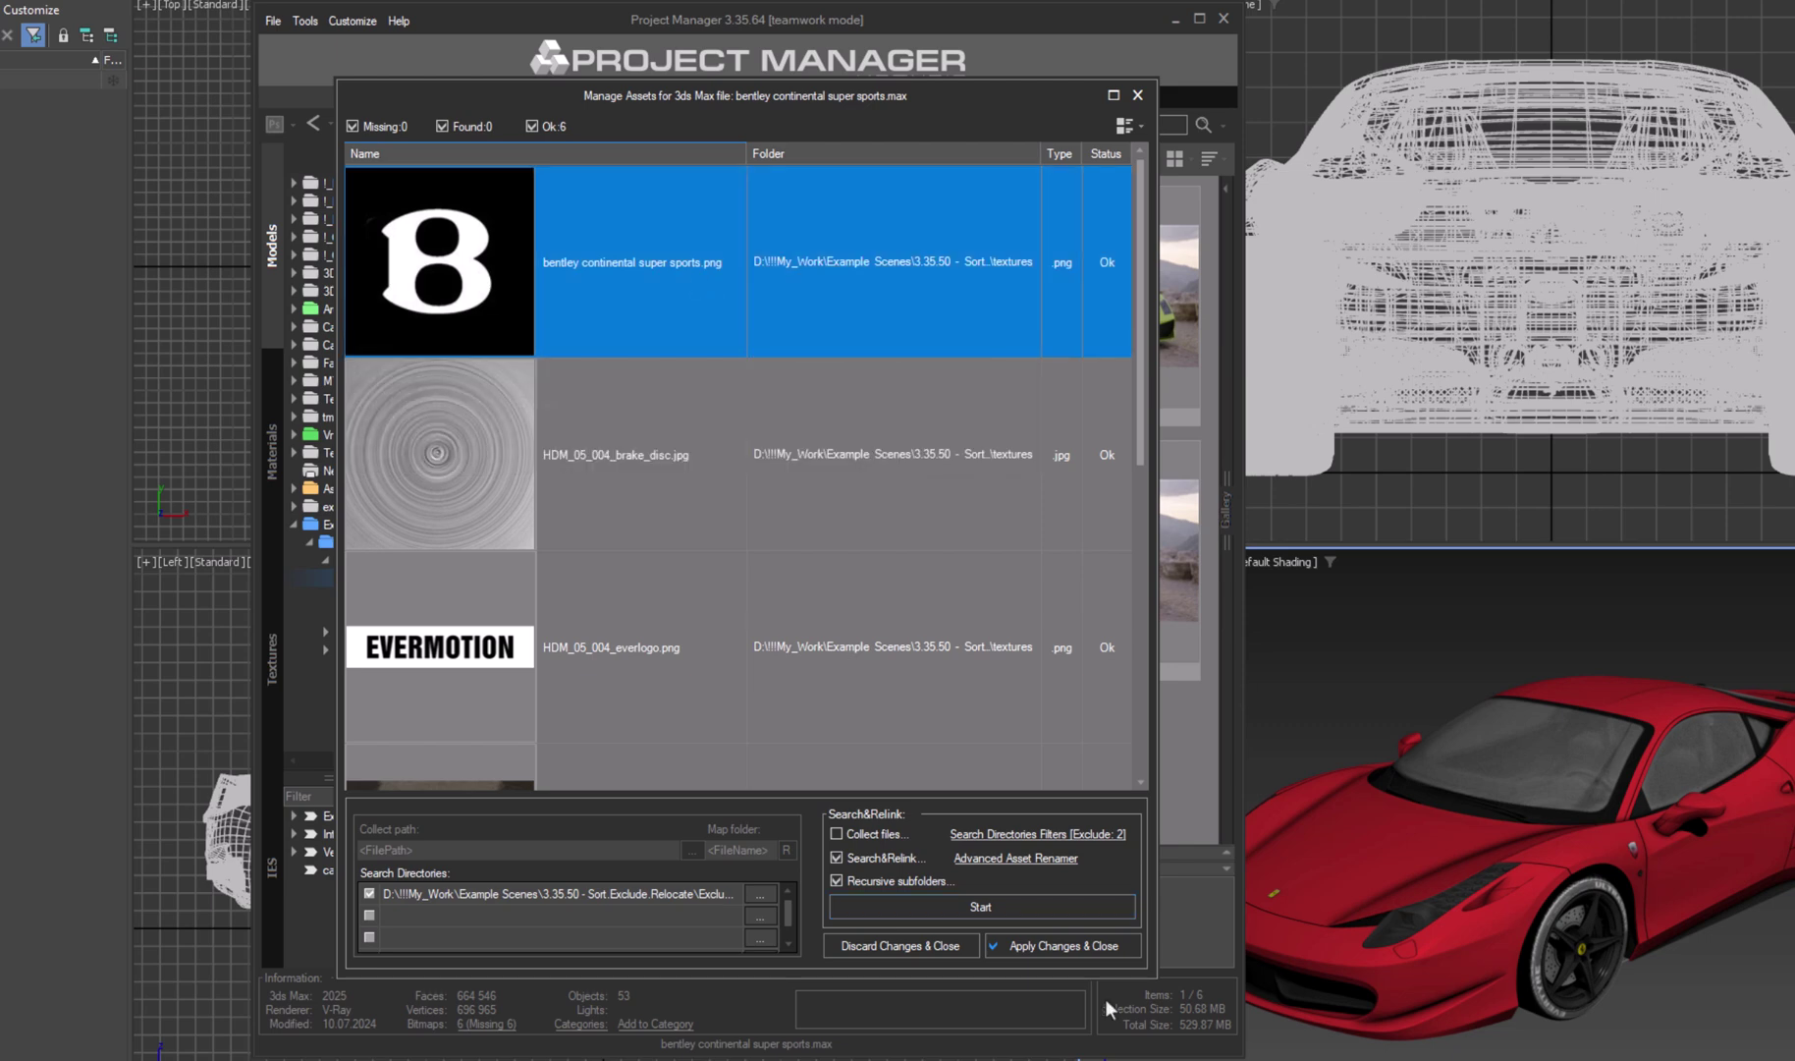
{"action": "left_click", "coordinate": [928, 946]}
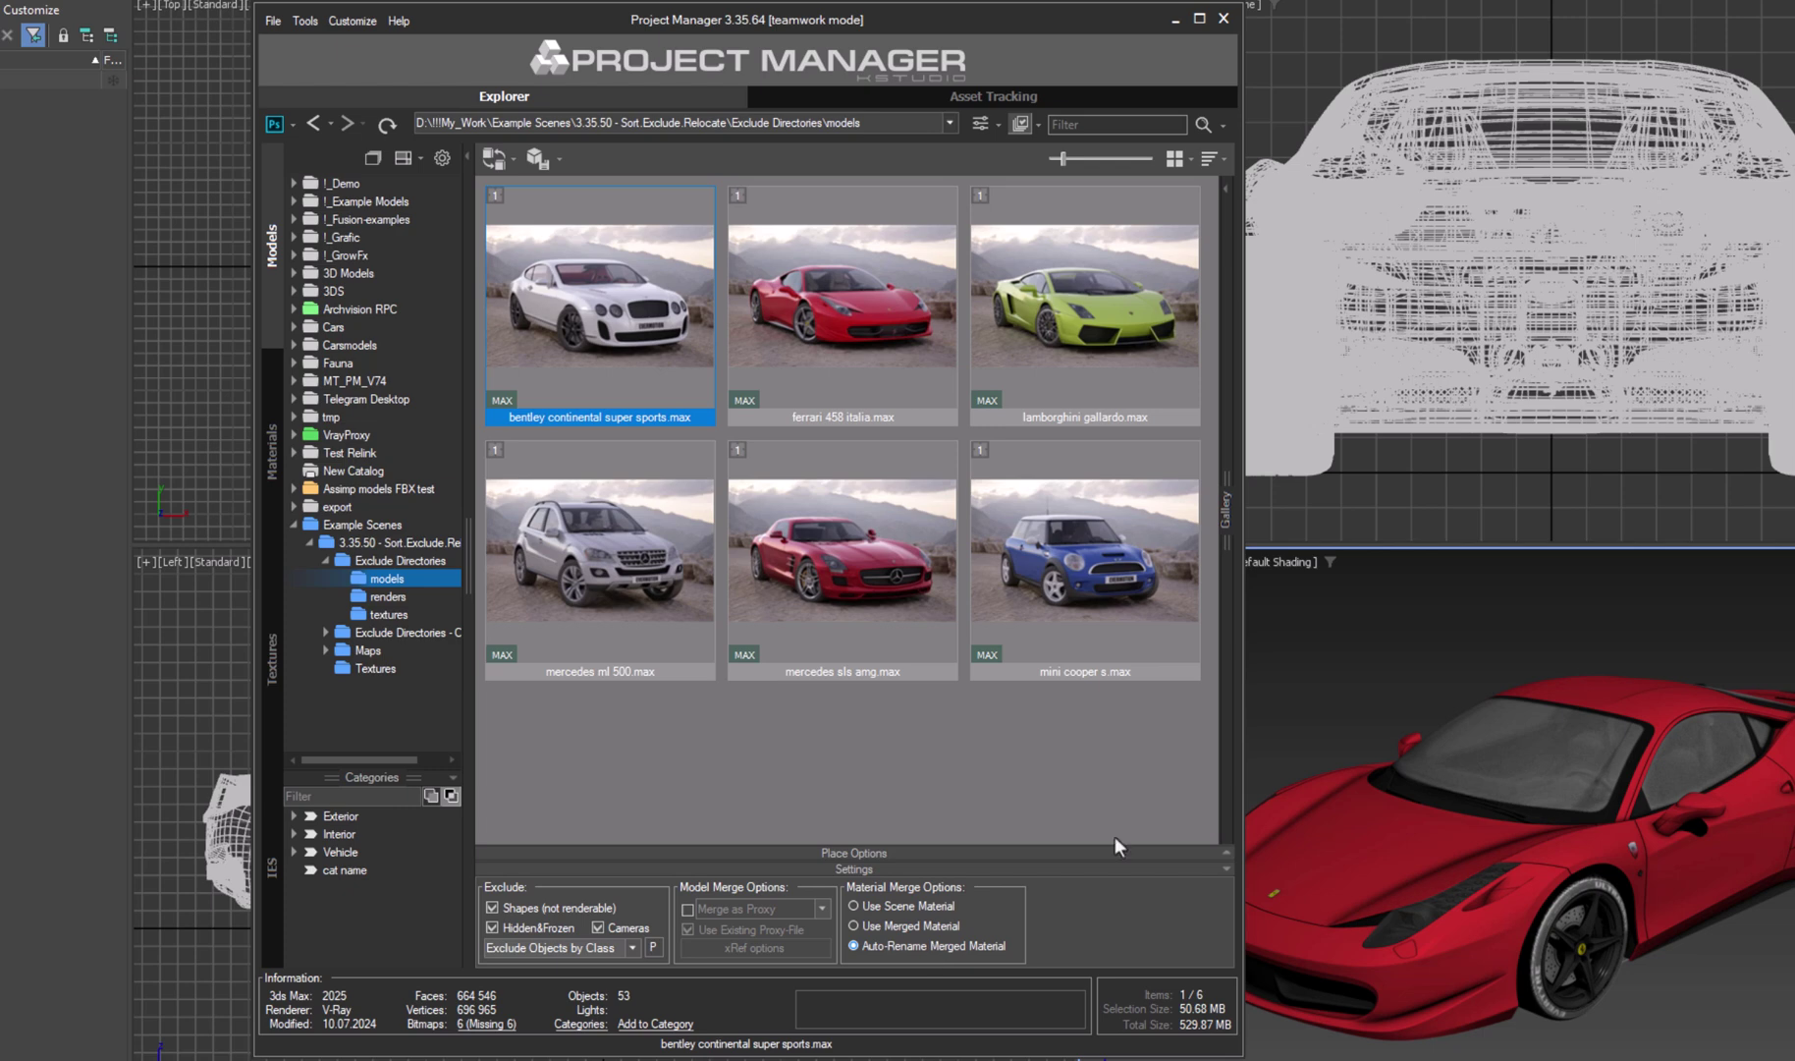
Select ferrari 458 italia.png in Asset Tracking and exclude the renders folder from search.
{"action": "left_click", "coordinate": [1046, 98]}
{"action": "scroll", "coordinate": [629, 450], "scroll_direction": "down", "scroll_amount": 3}
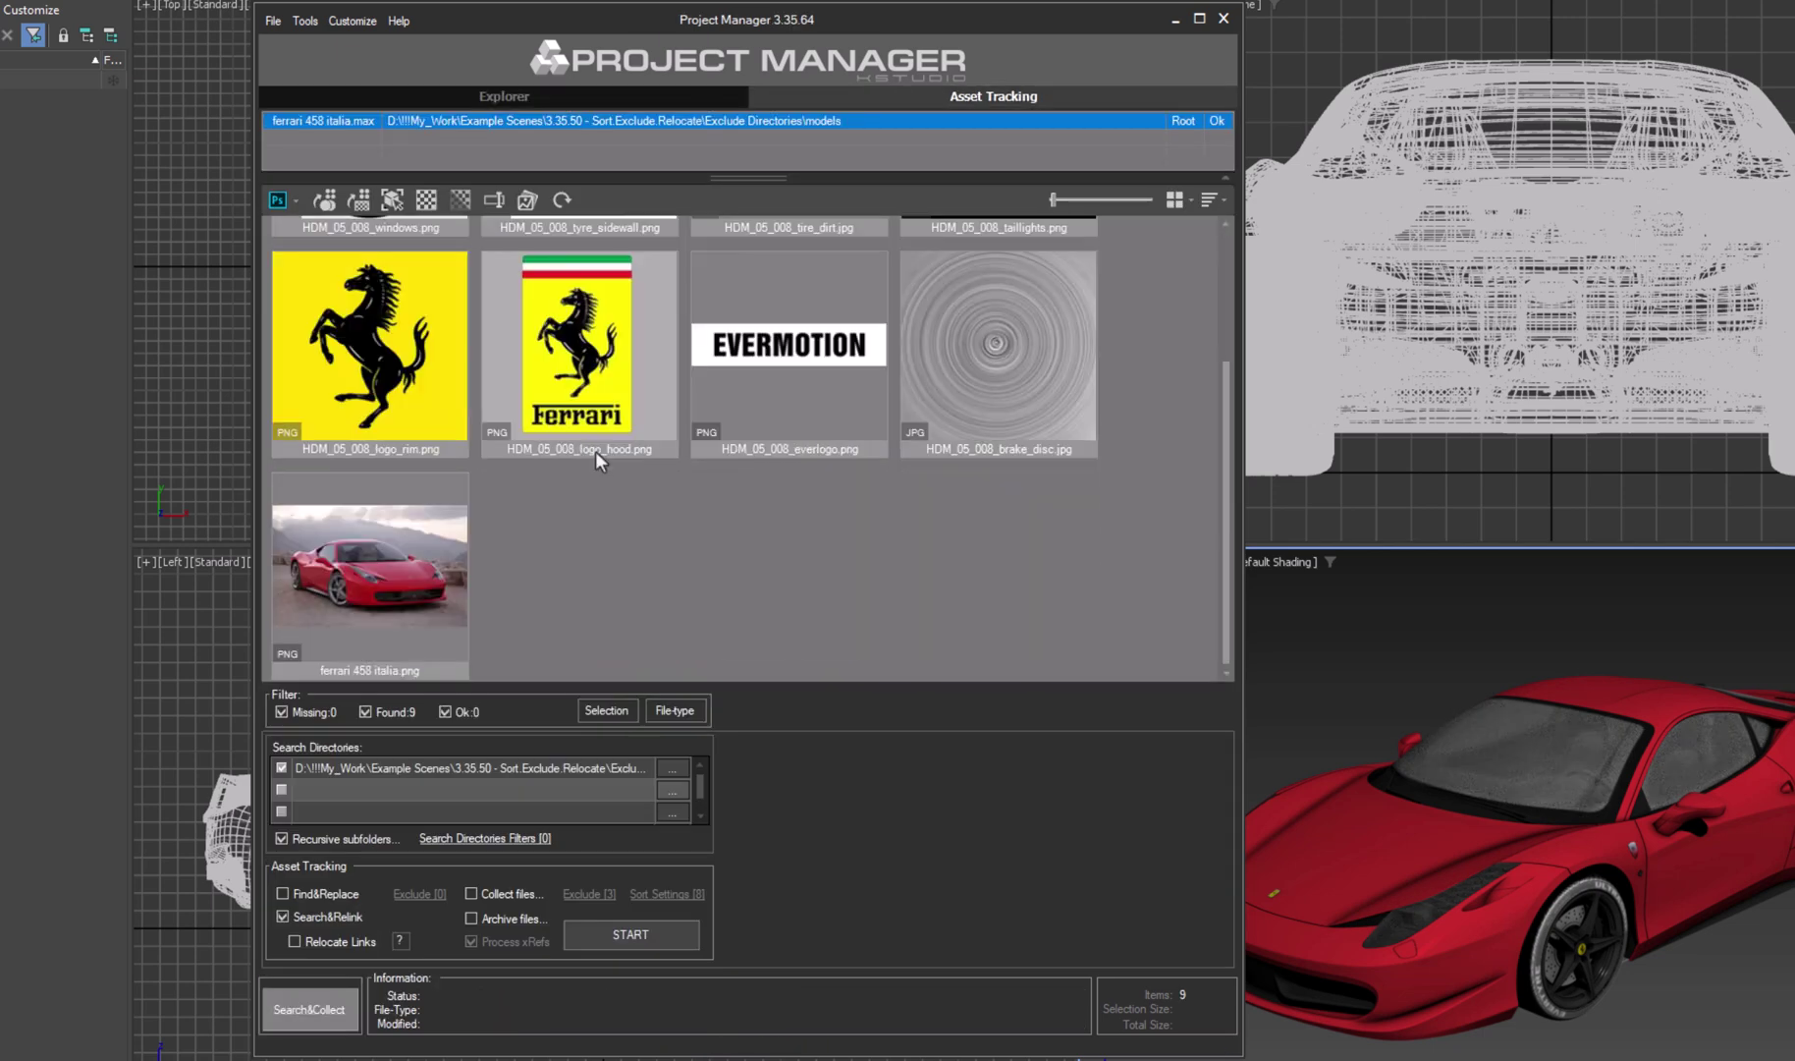
{"action": "left_click", "coordinate": [363, 601]}
{"action": "left_click", "coordinate": [511, 840]}
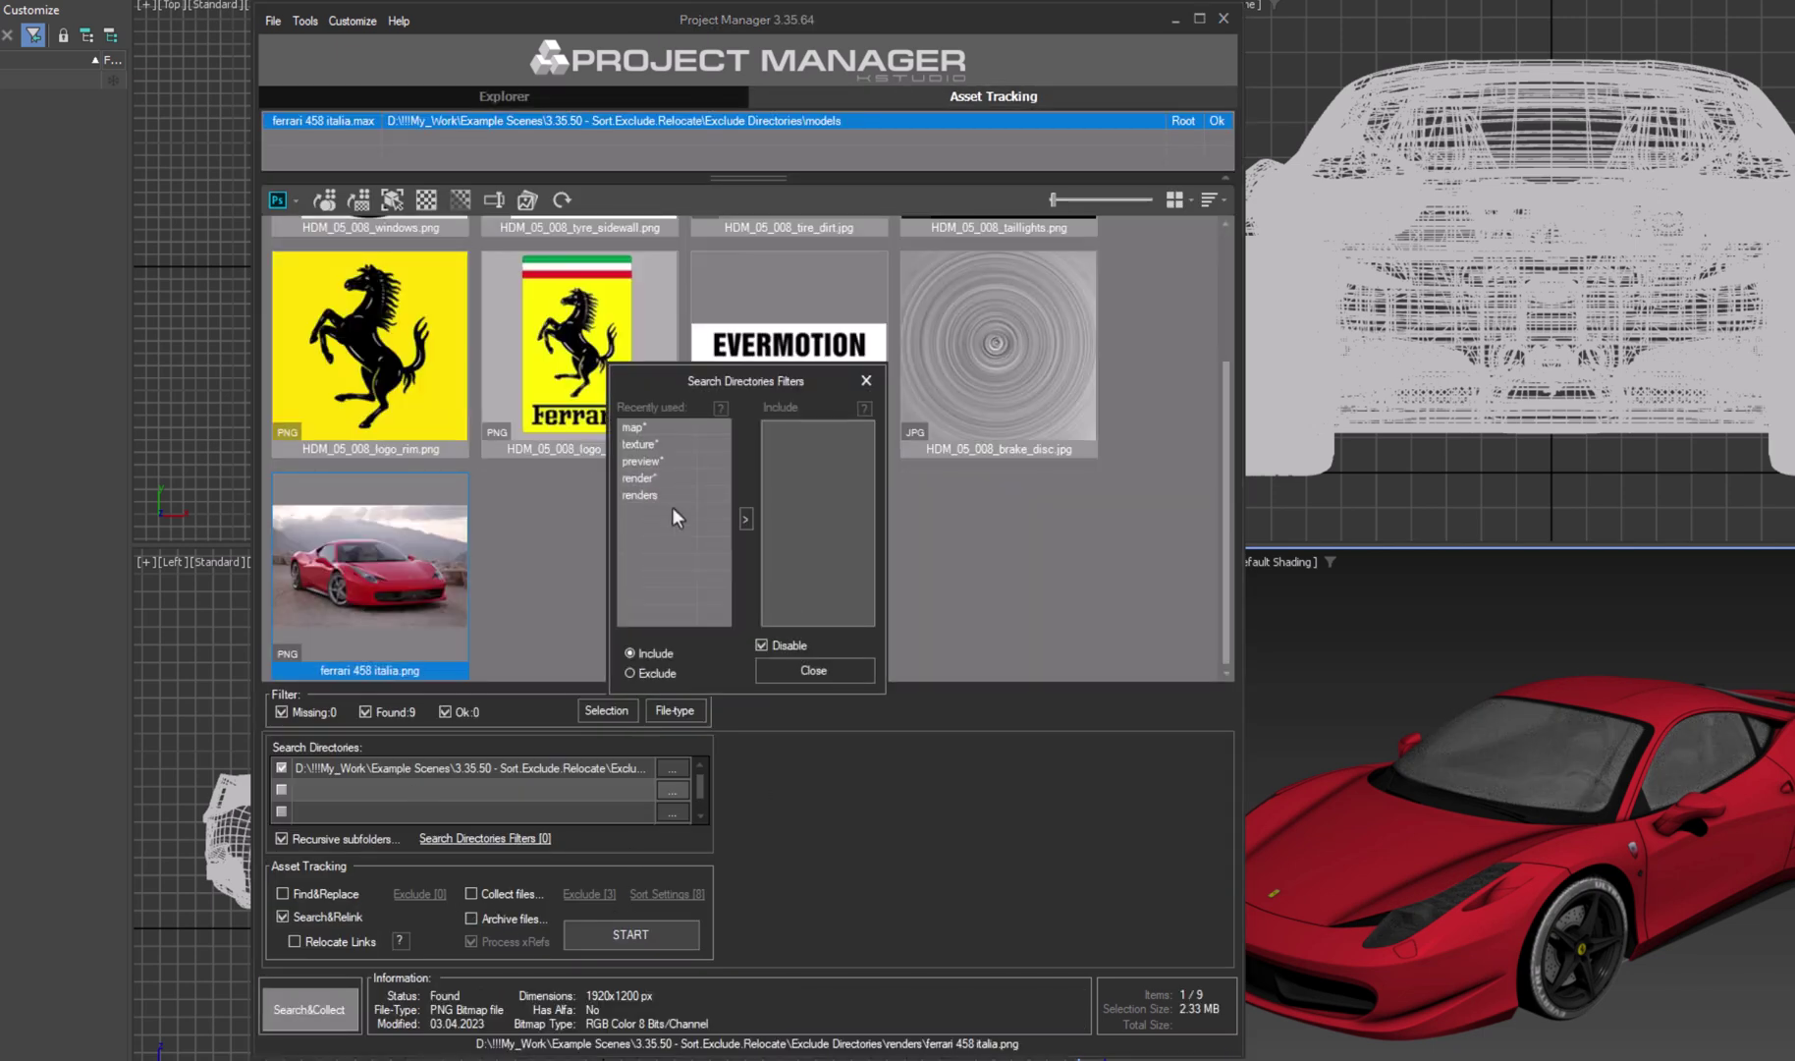
{"action": "left_click", "coordinate": [761, 644]}
{"action": "left_click", "coordinate": [629, 673]}
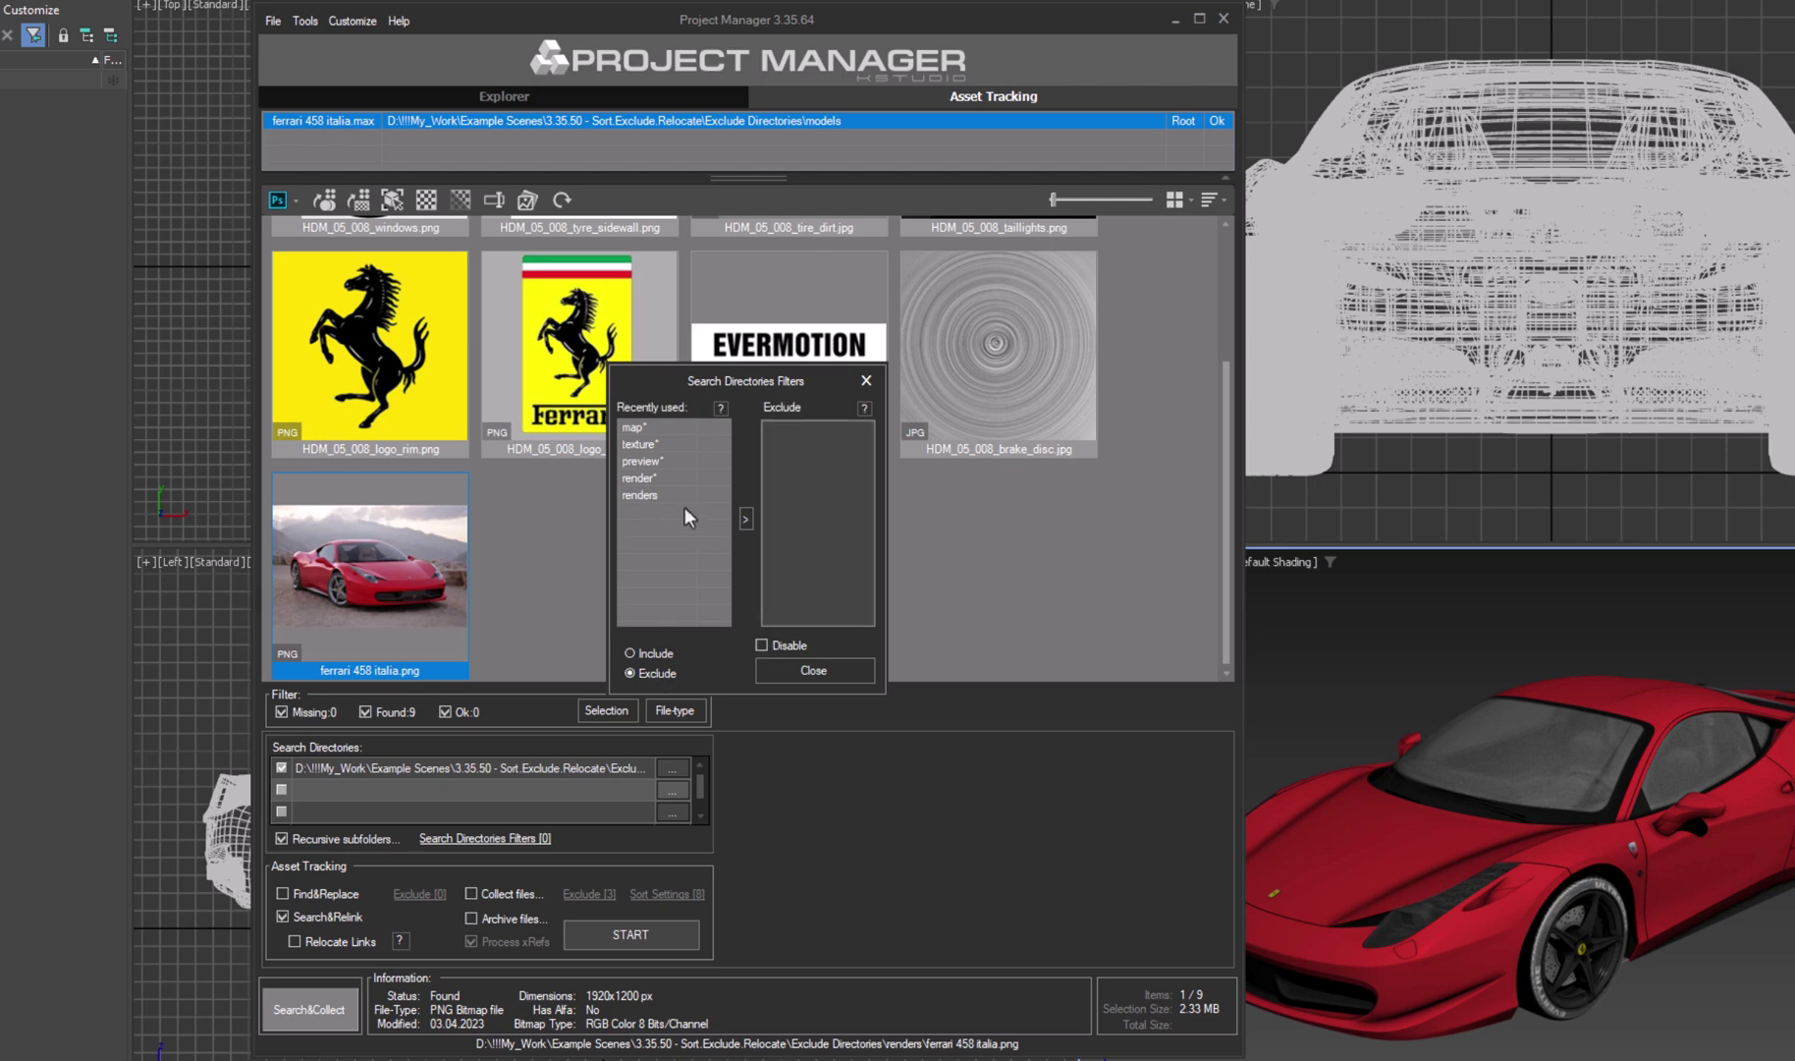
{"action": "double_click", "coordinate": [661, 492]}
{"action": "left_click", "coordinate": [708, 829]}
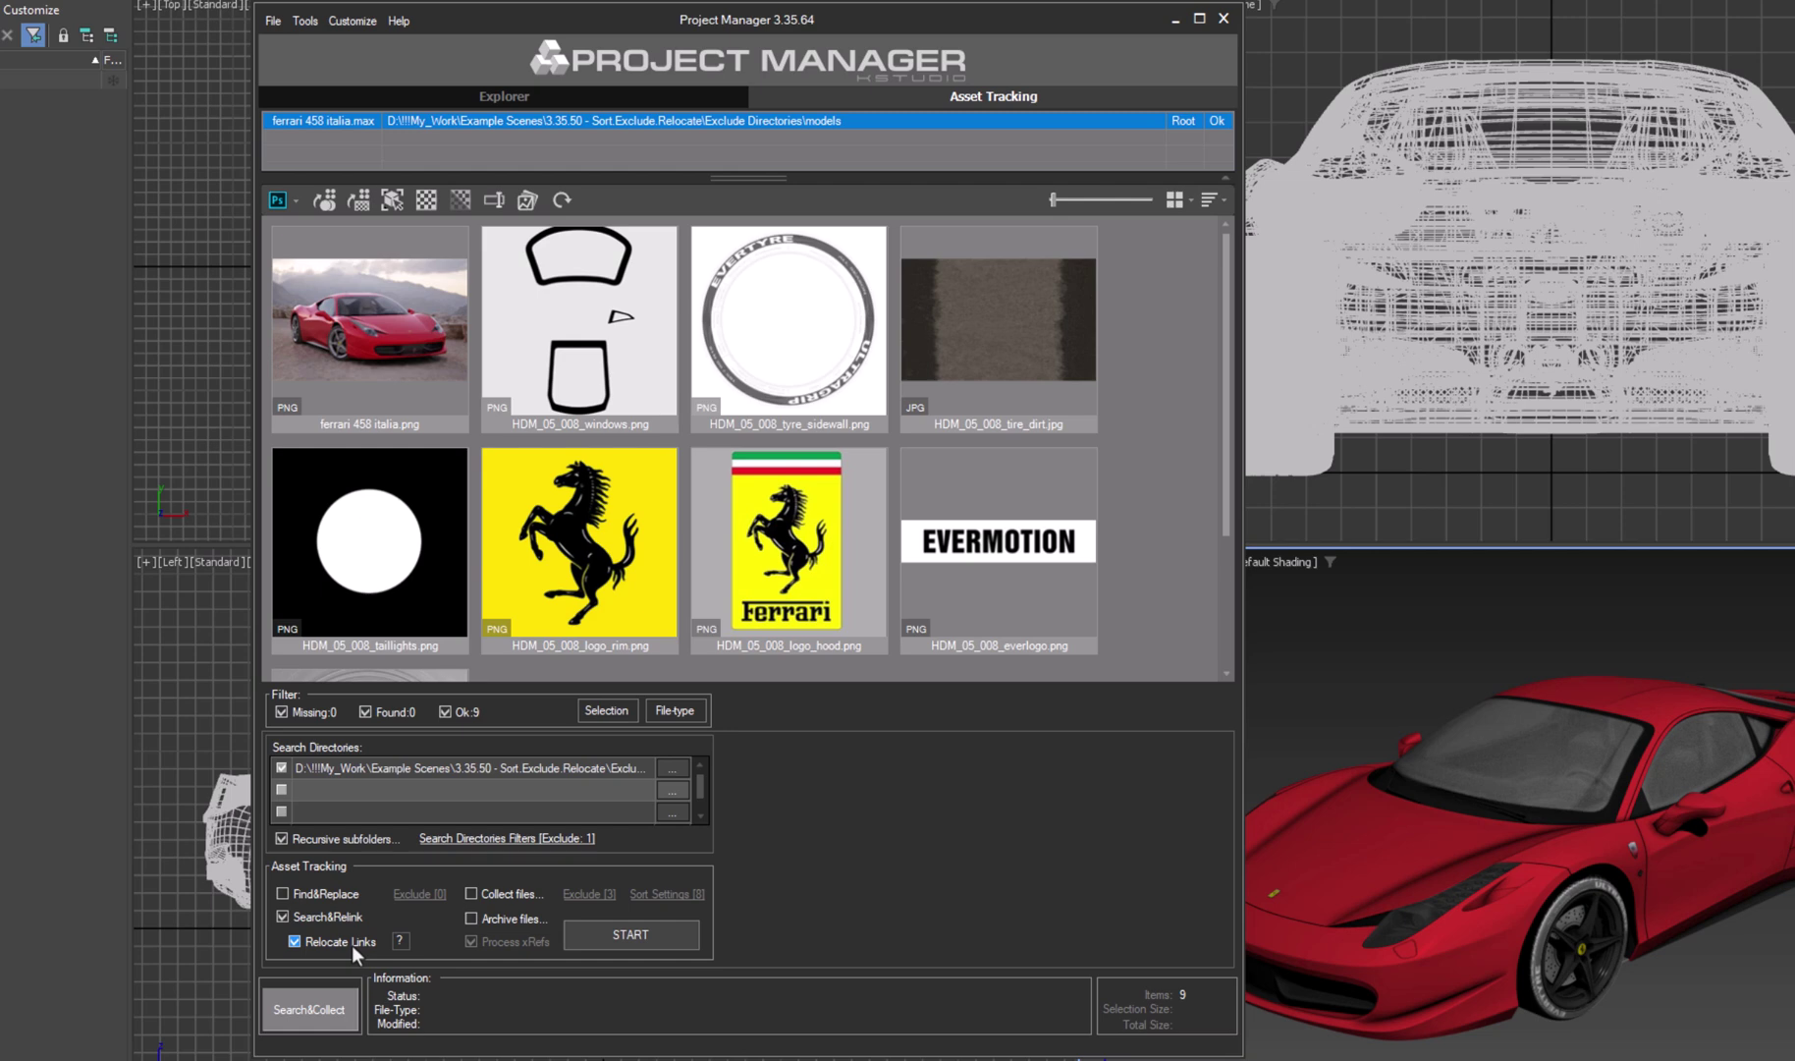
Relink with relocation so ferrari 458 italia.png points to the textures folder logo.
{"action": "left_click", "coordinate": [662, 930]}
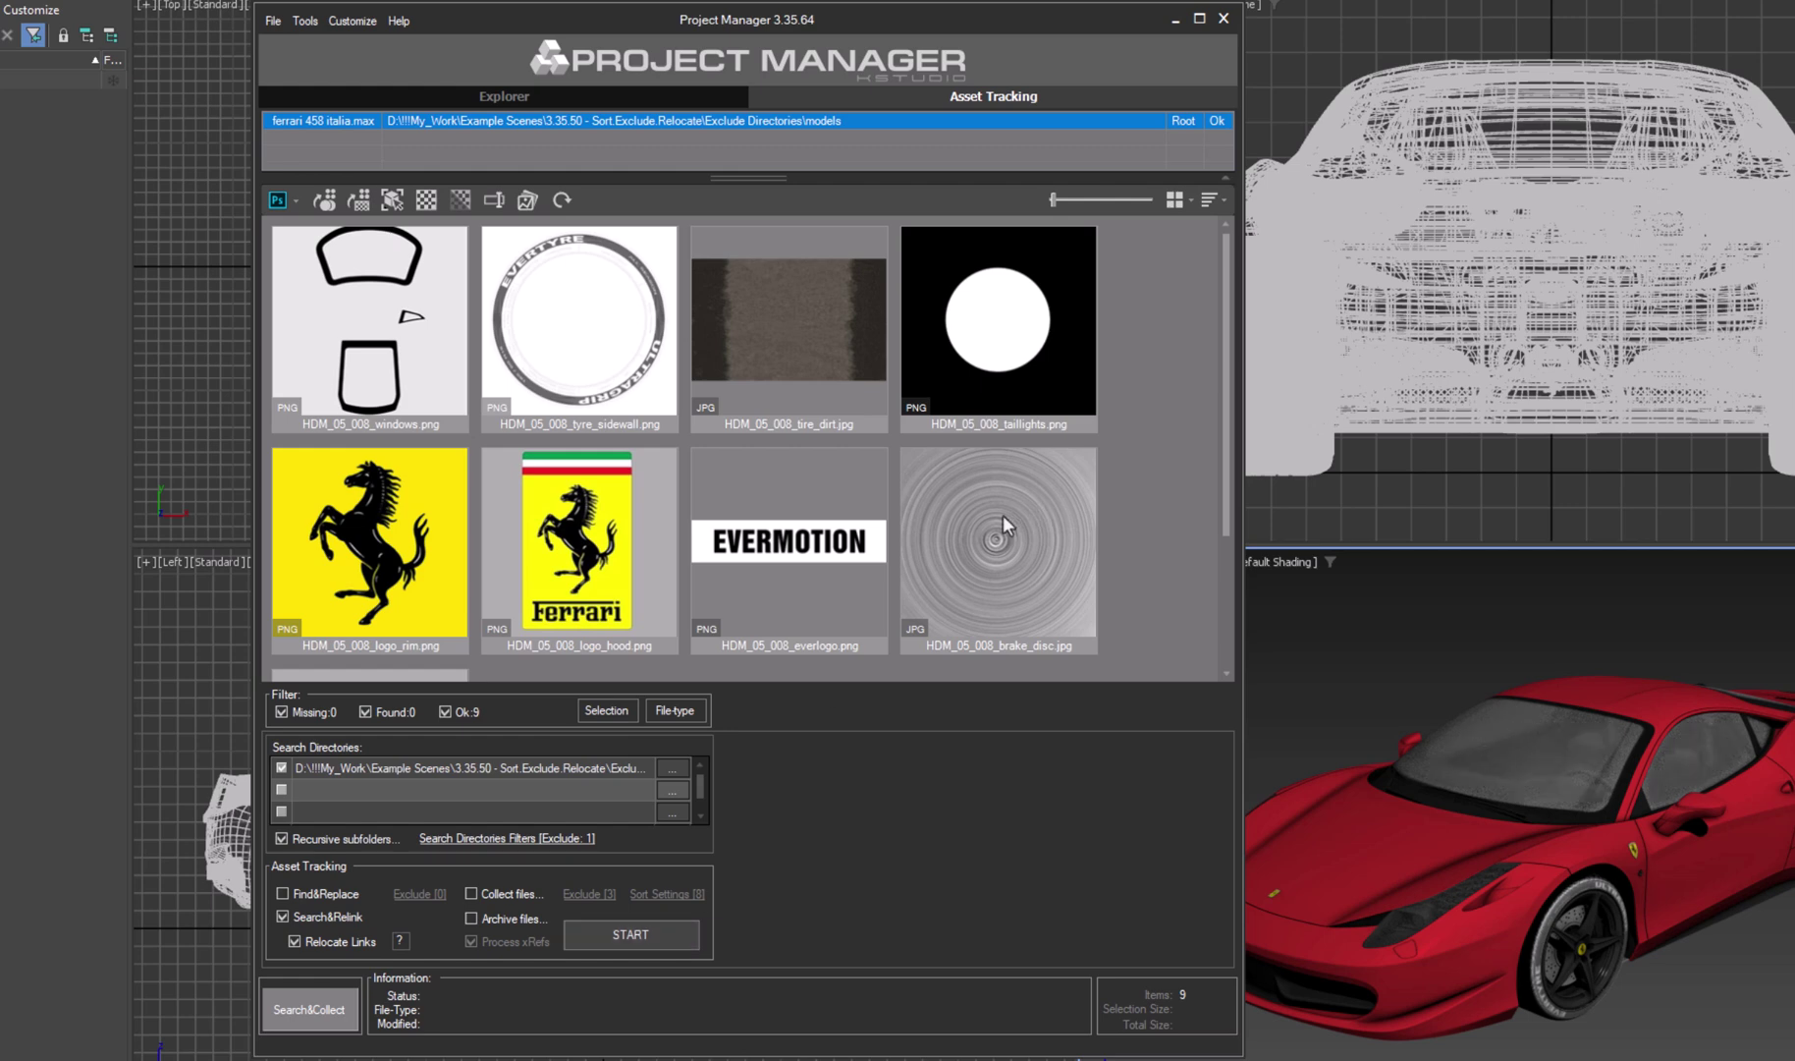
{"action": "scroll", "coordinate": [1003, 514], "scroll_direction": "down", "scroll_amount": 2}
{"action": "left_click", "coordinate": [369, 636]}
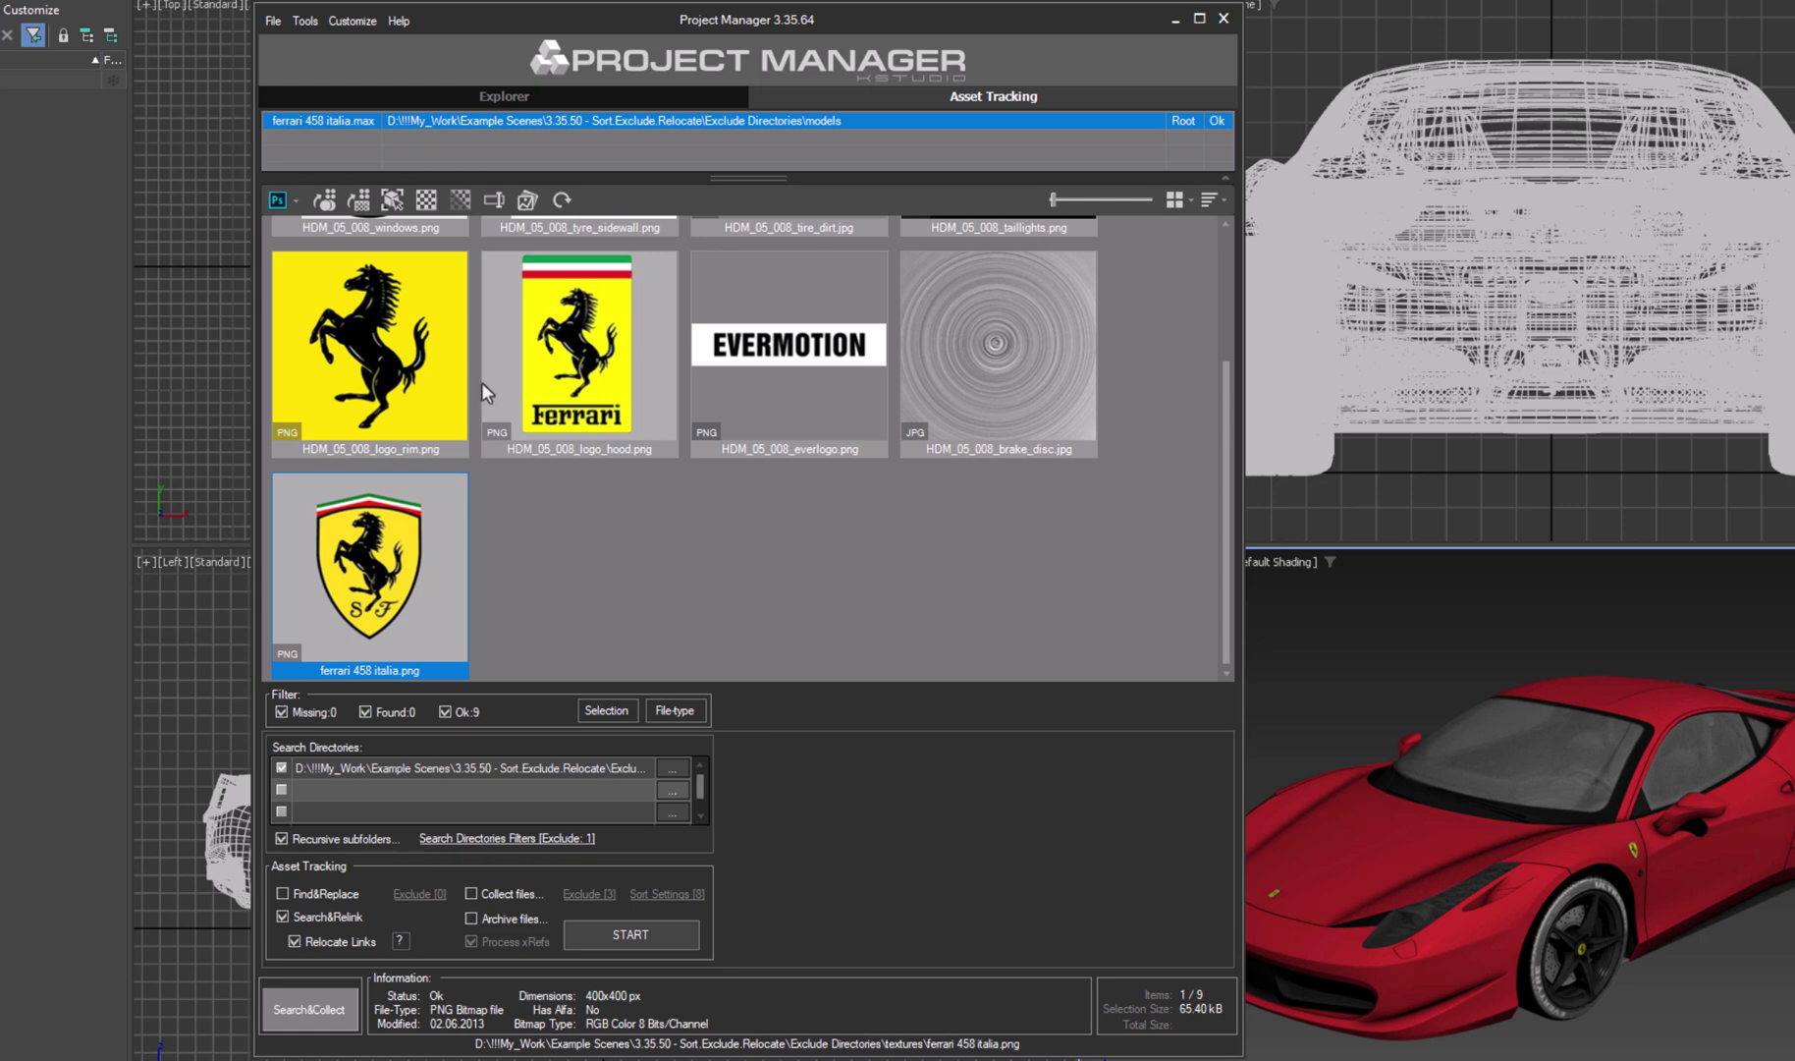
{"action": "left_click", "coordinate": [307, 21]}
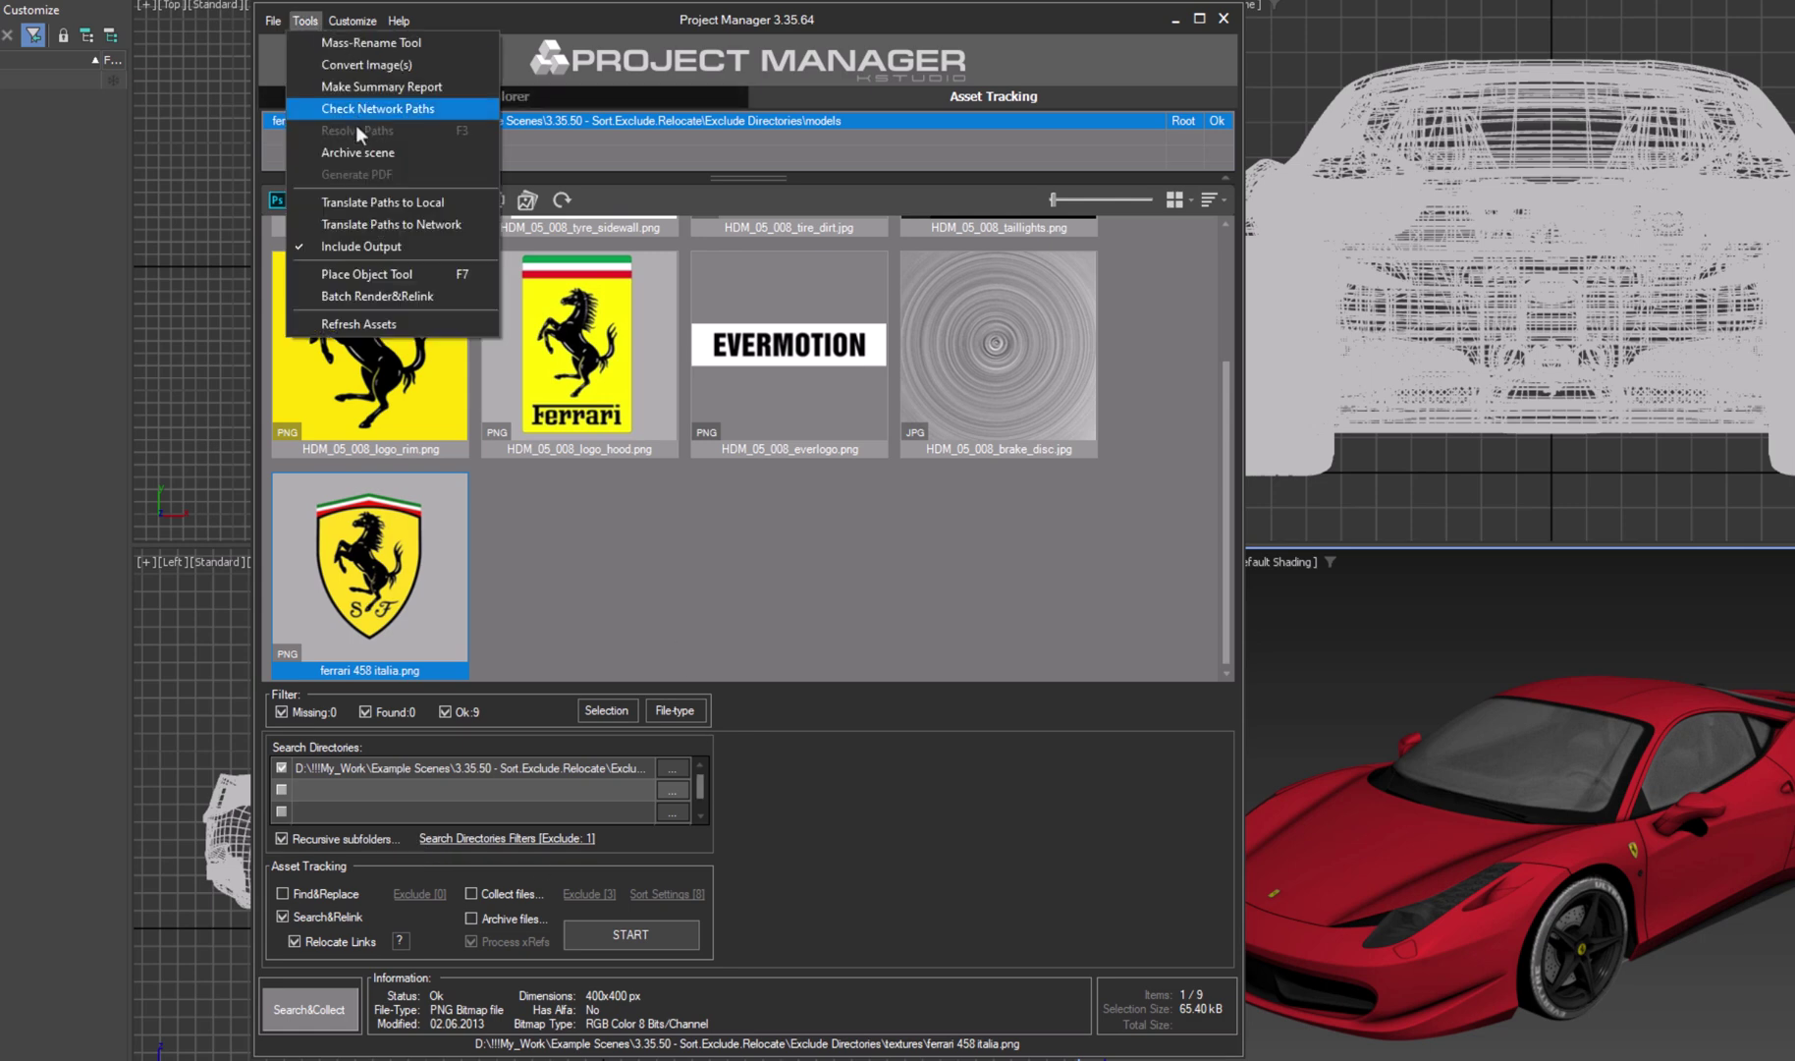
Set Batch Render&Relink search filters to exclude preview* and renders folders.
{"action": "left_click", "coordinate": [401, 296]}
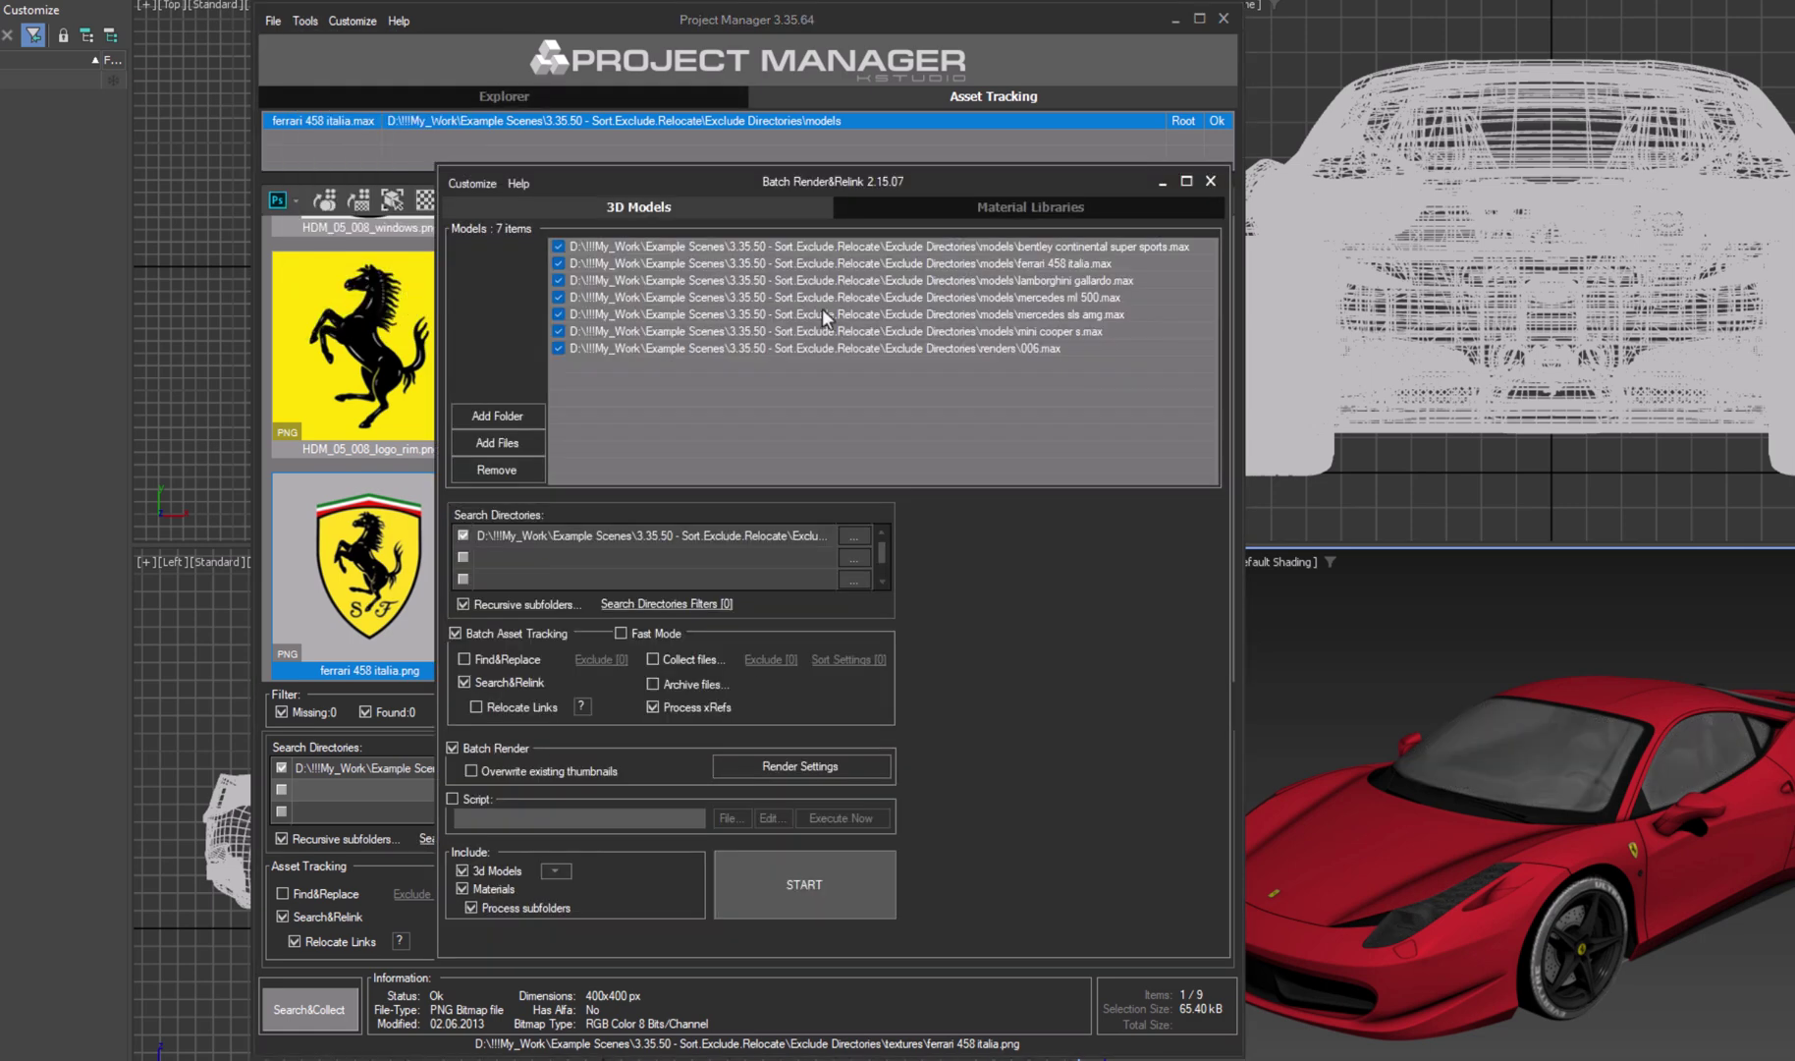
{"action": "left_click", "coordinate": [674, 599]}
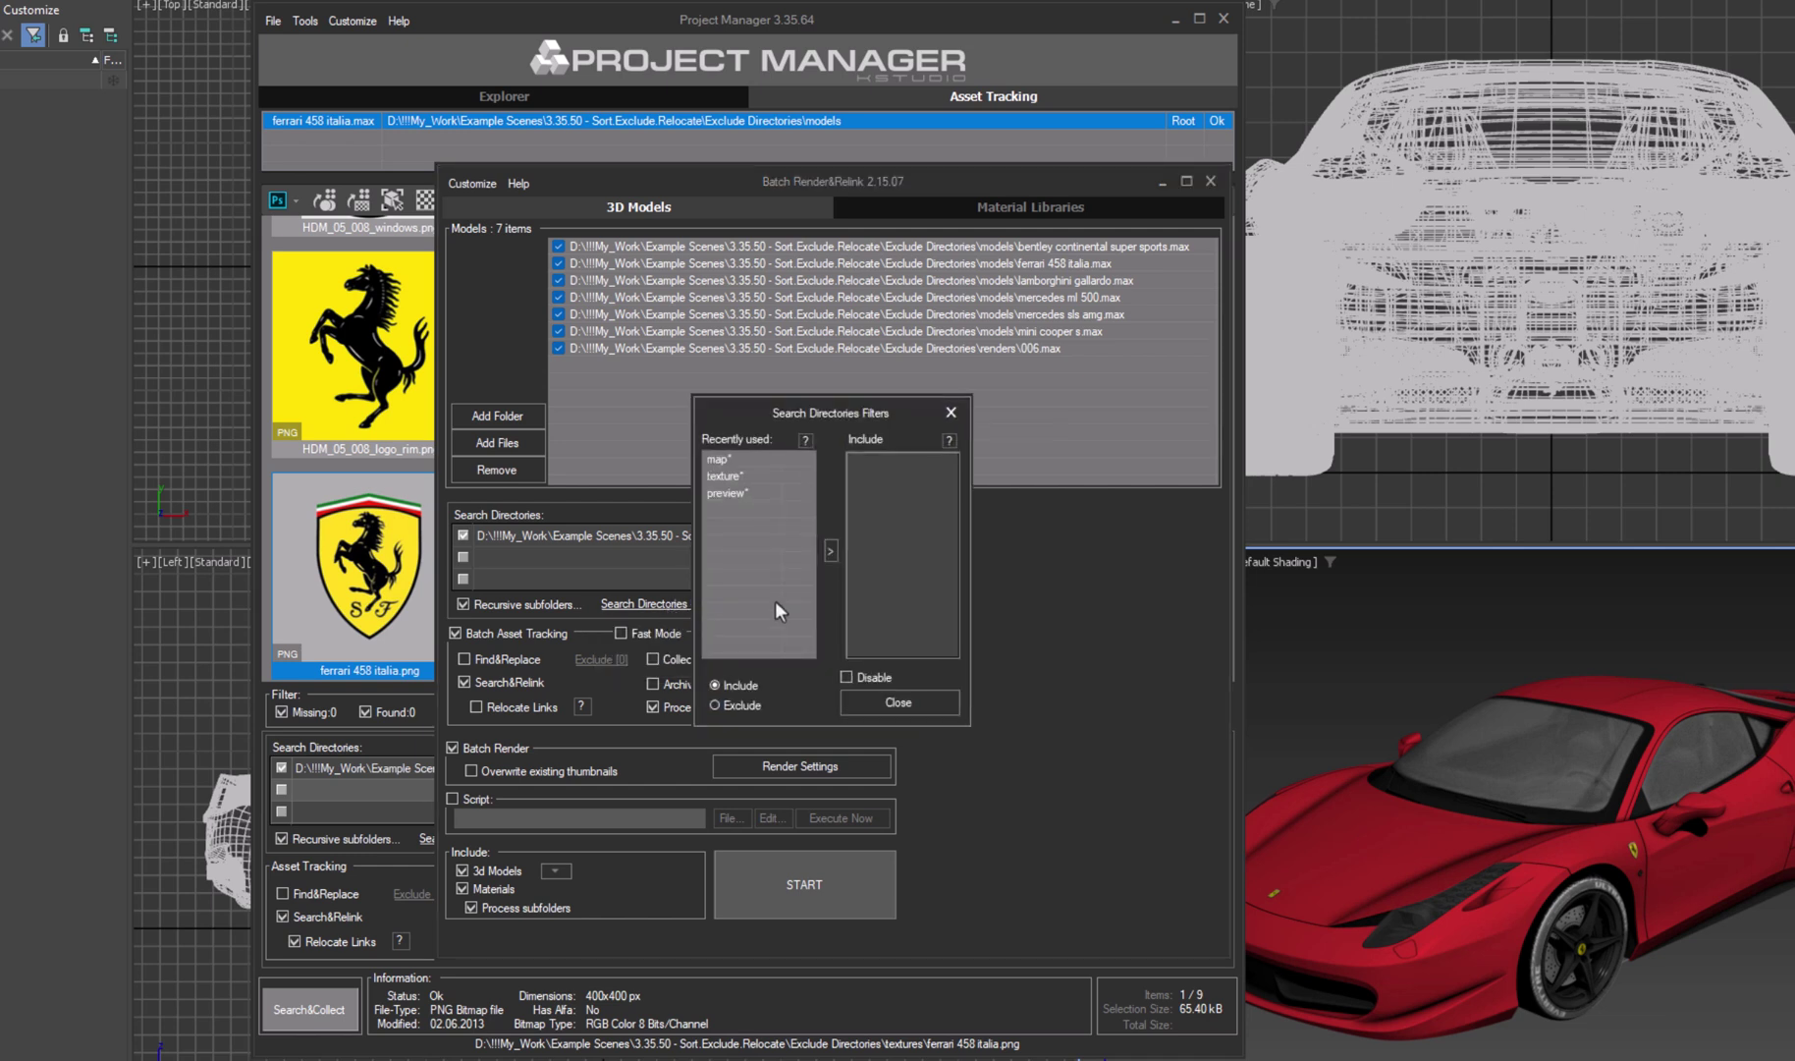
{"action": "left_click", "coordinate": [739, 493]}
{"action": "double_click", "coordinate": [740, 494]}
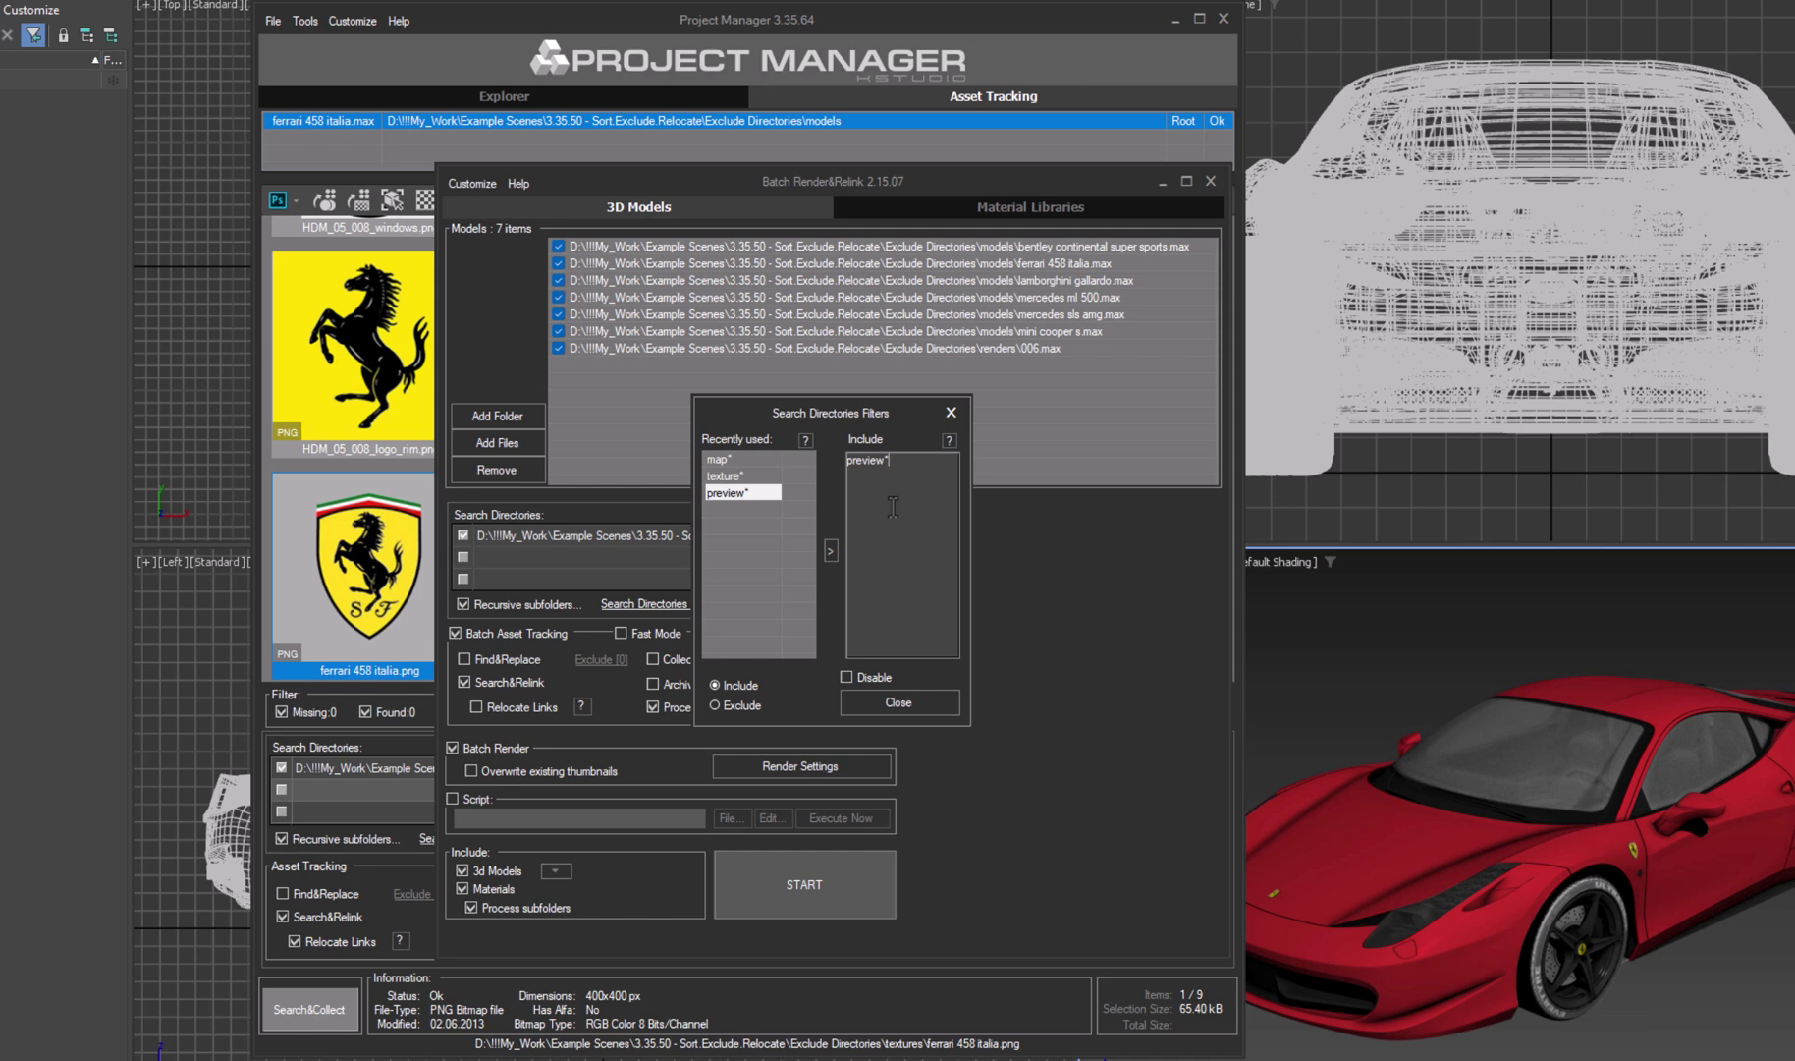
{"action": "type", "text": "renders"}
{"action": "left_click", "coordinate": [760, 703]}
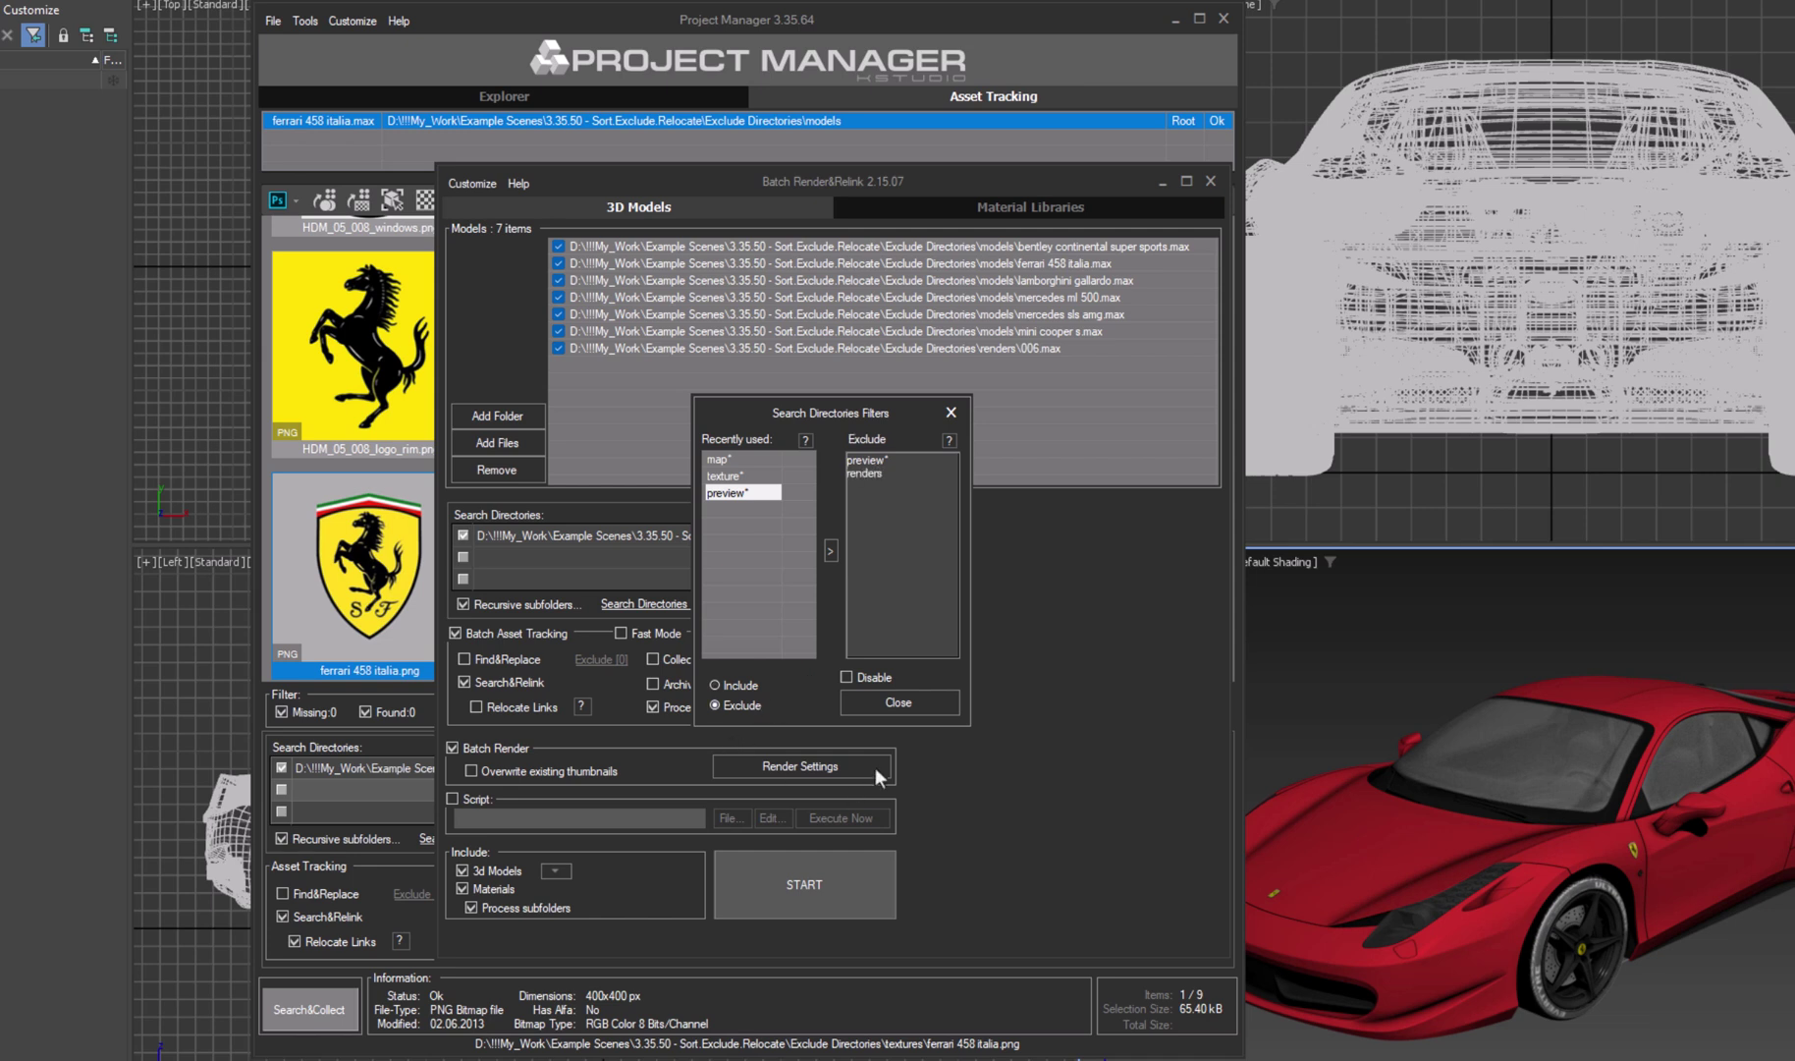
{"action": "left_click", "coordinate": [915, 699]}
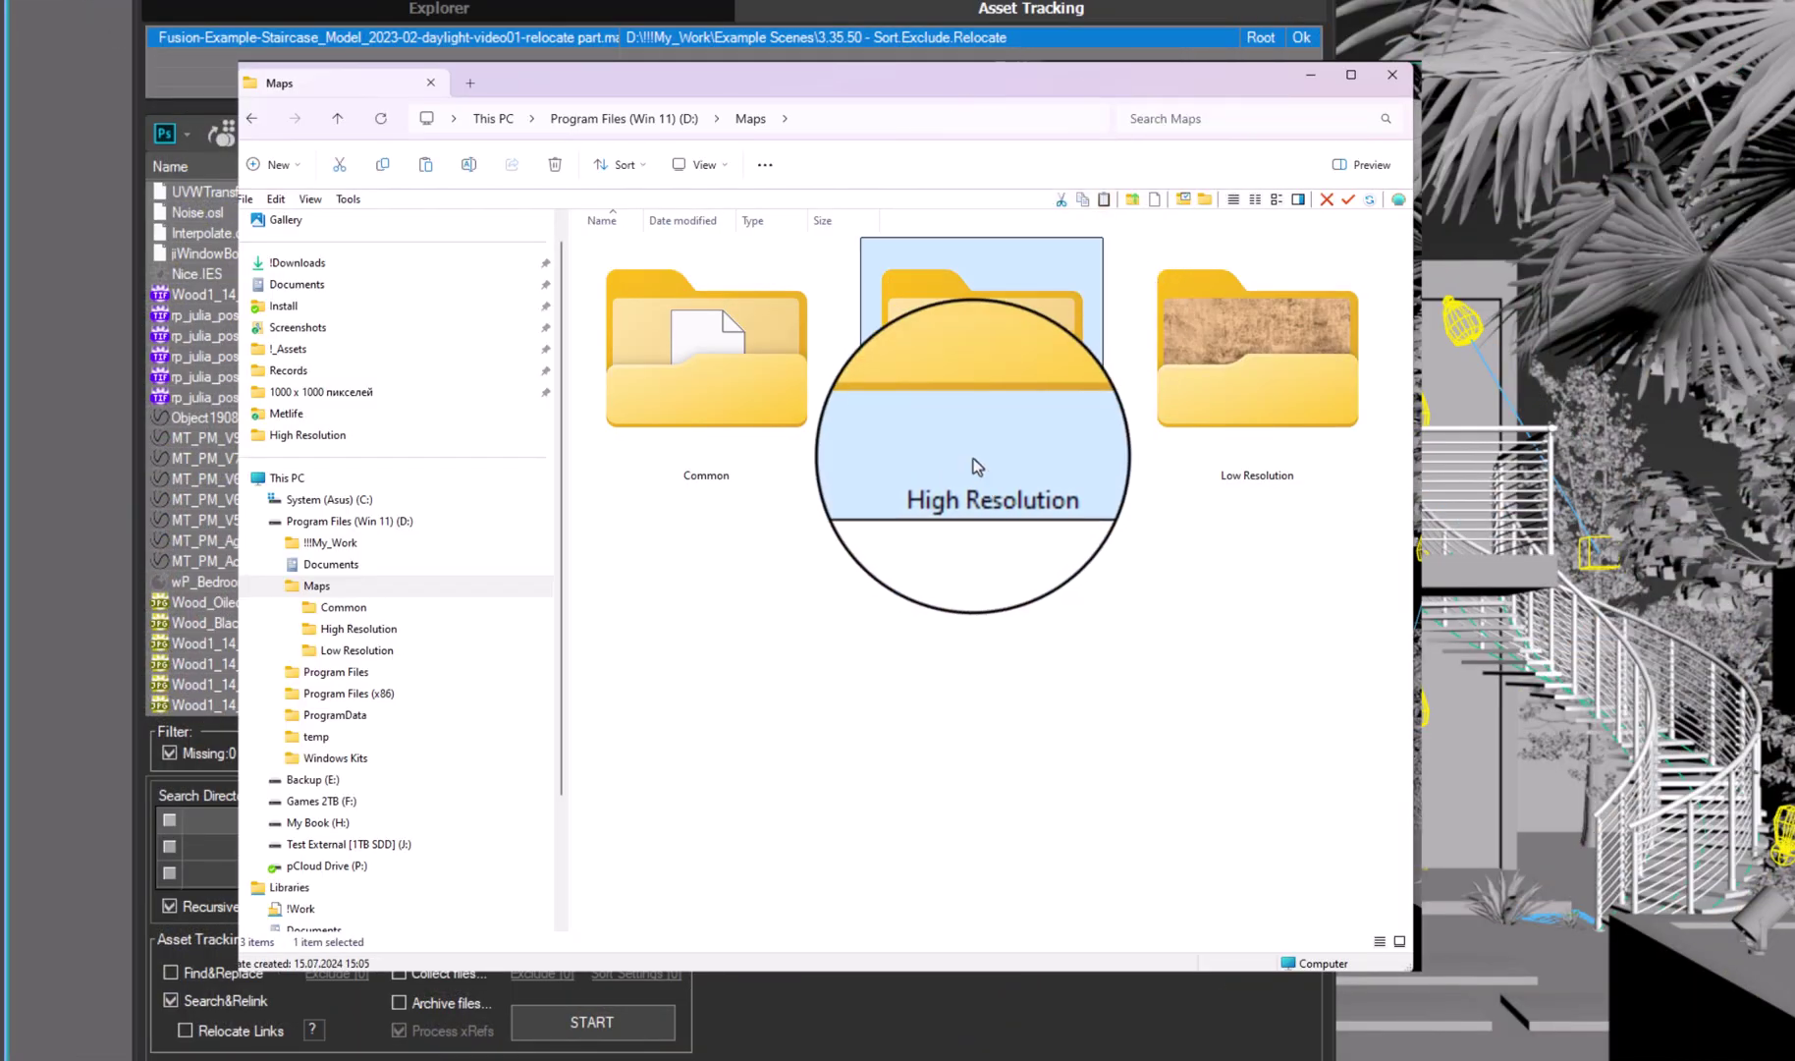
{"action": "double_click", "coordinate": [967, 449]}
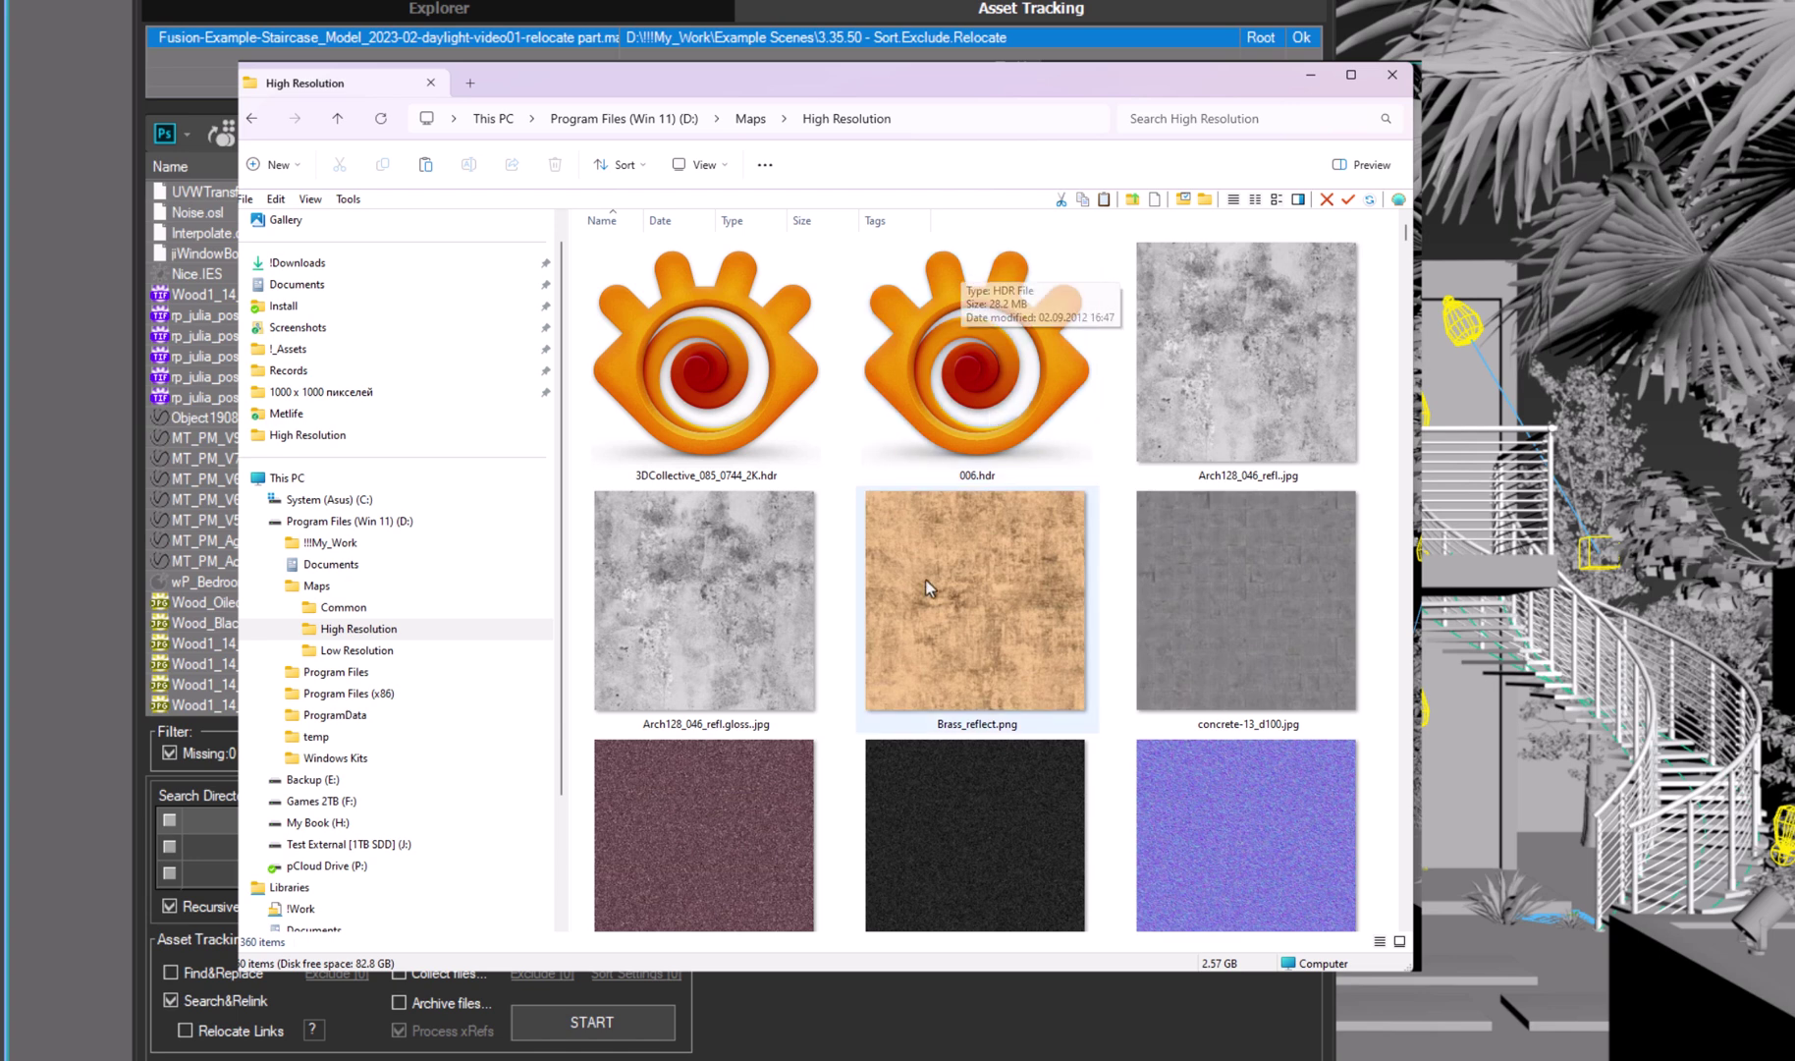
{"action": "left_click", "coordinate": [339, 119]}
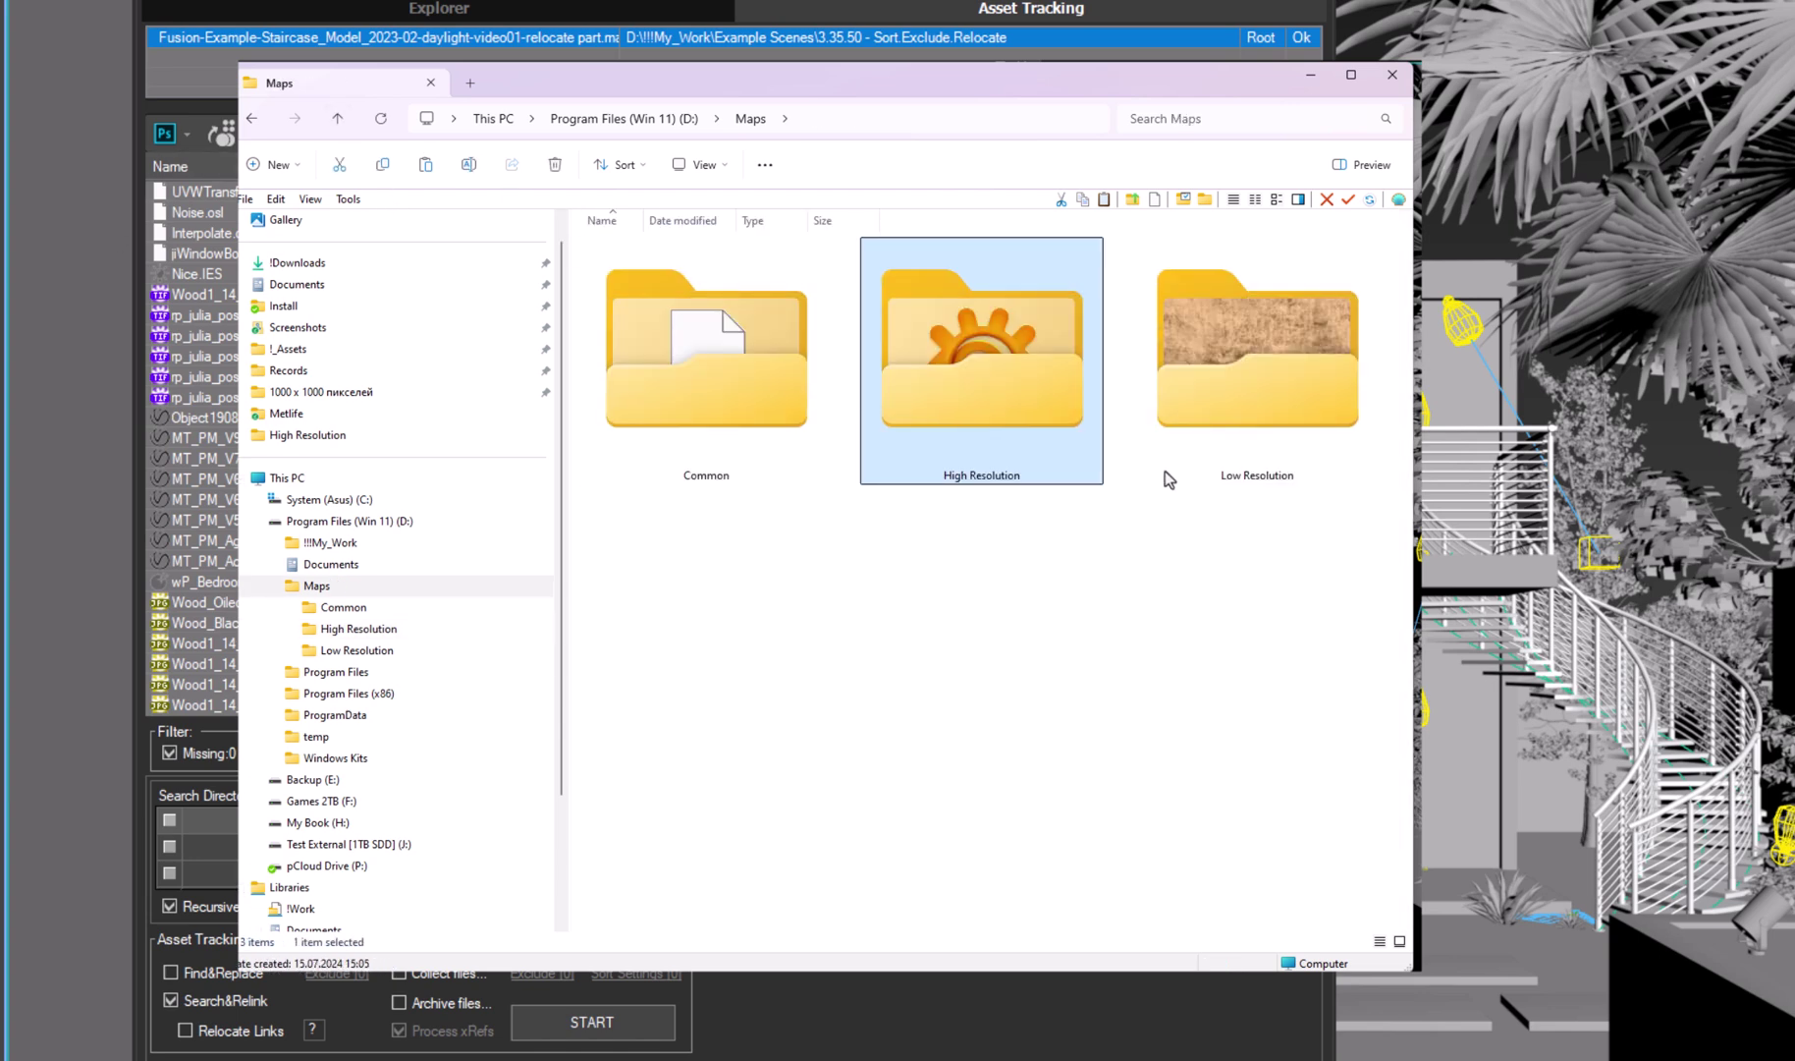
{"action": "left_click", "coordinate": [1257, 486]}
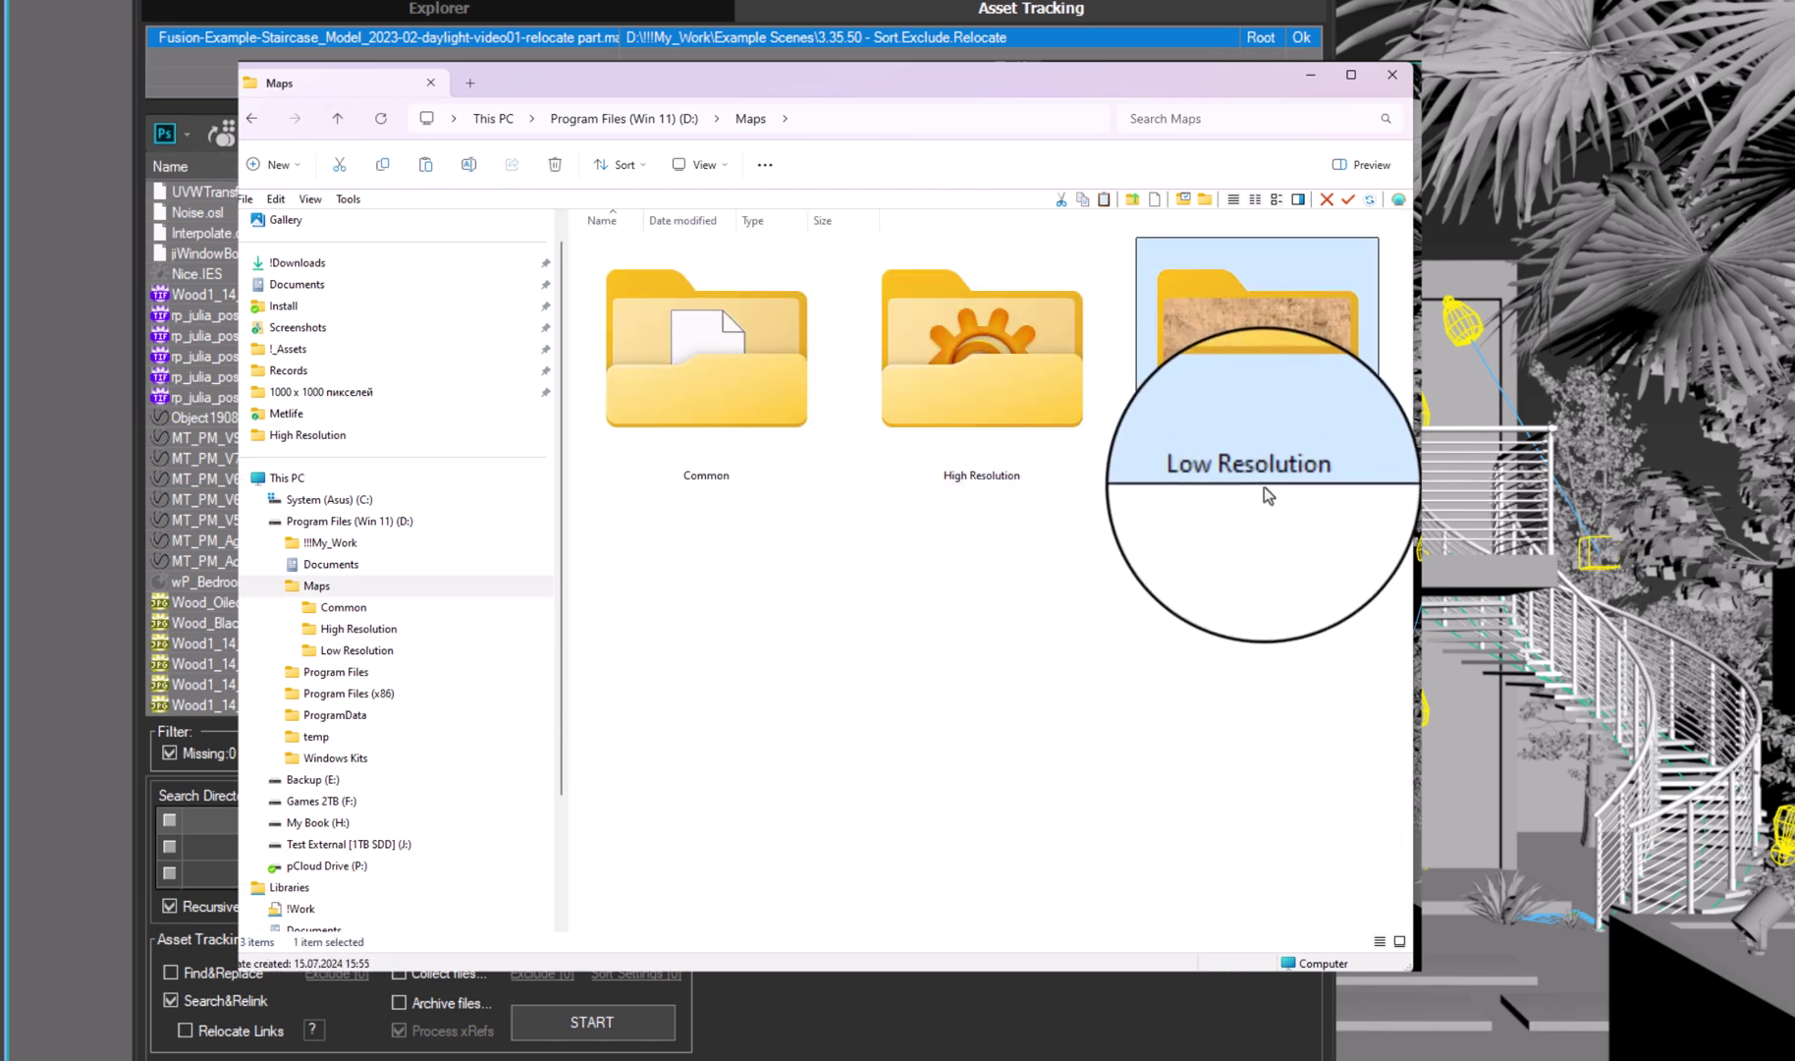
{"action": "double_click", "coordinate": [1258, 488]}
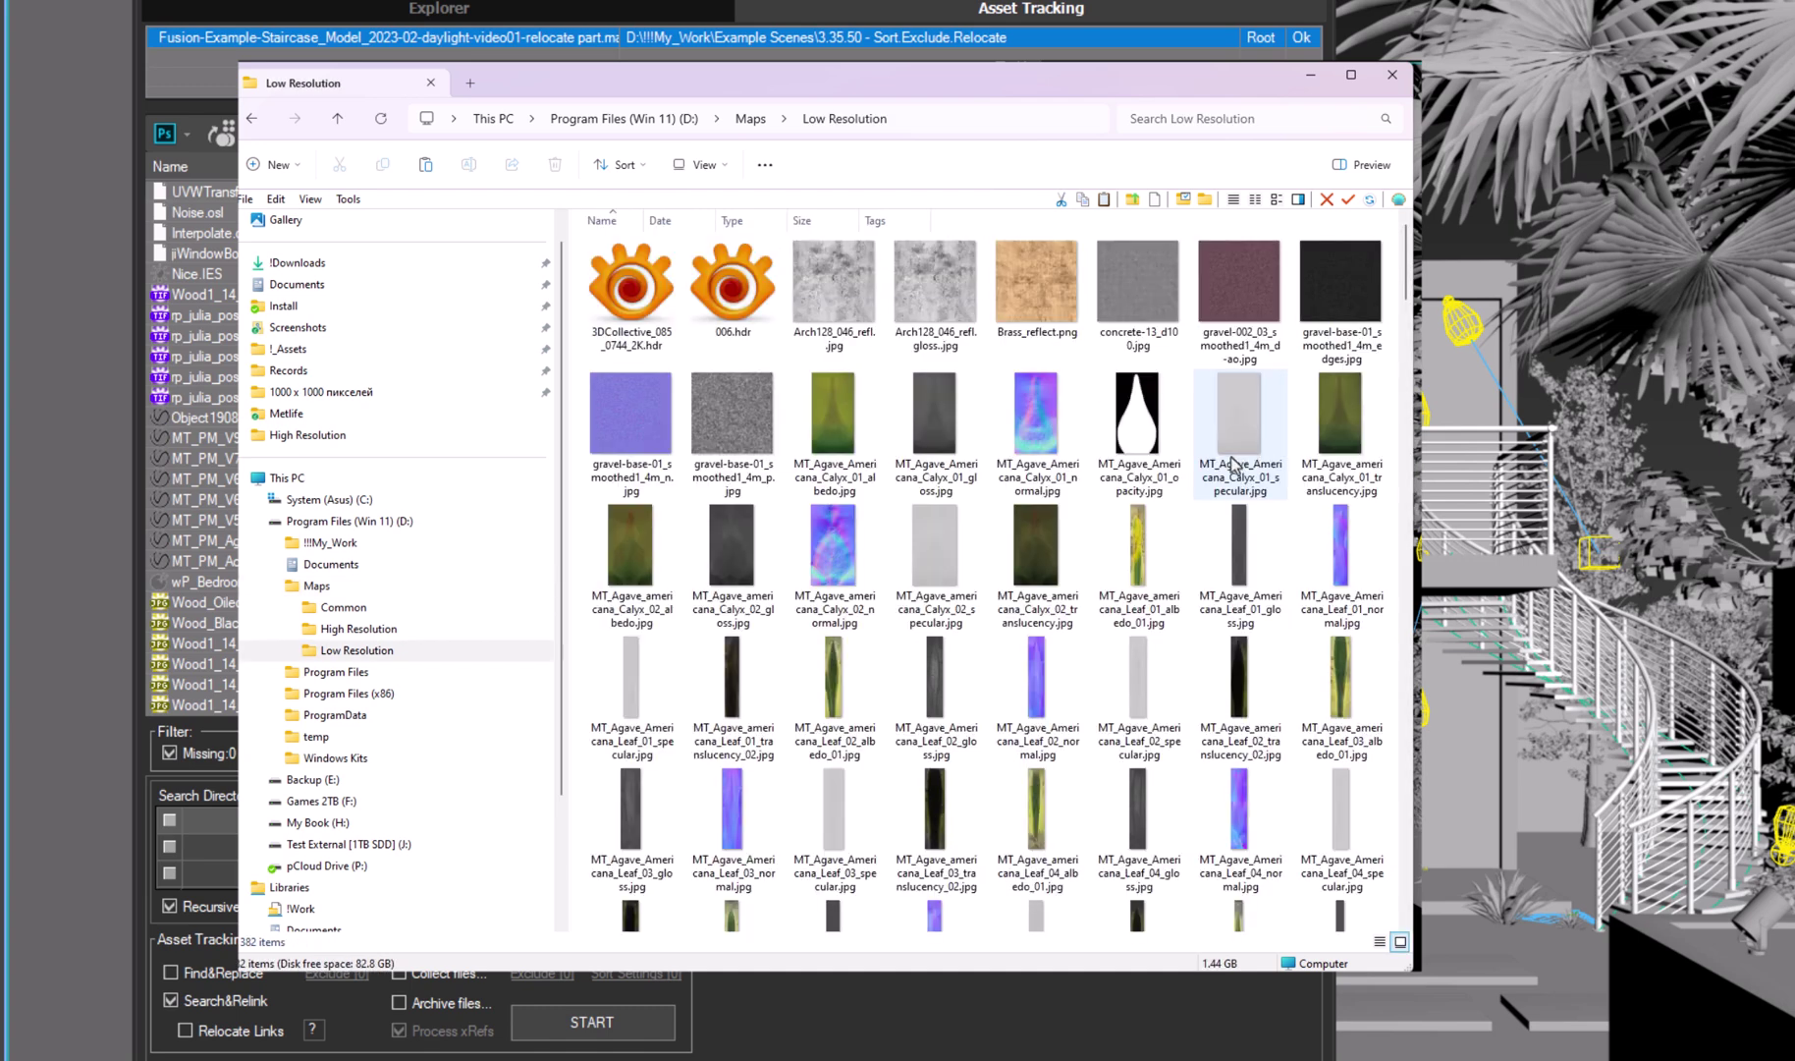
{"action": "left_click", "coordinate": [1393, 75]}
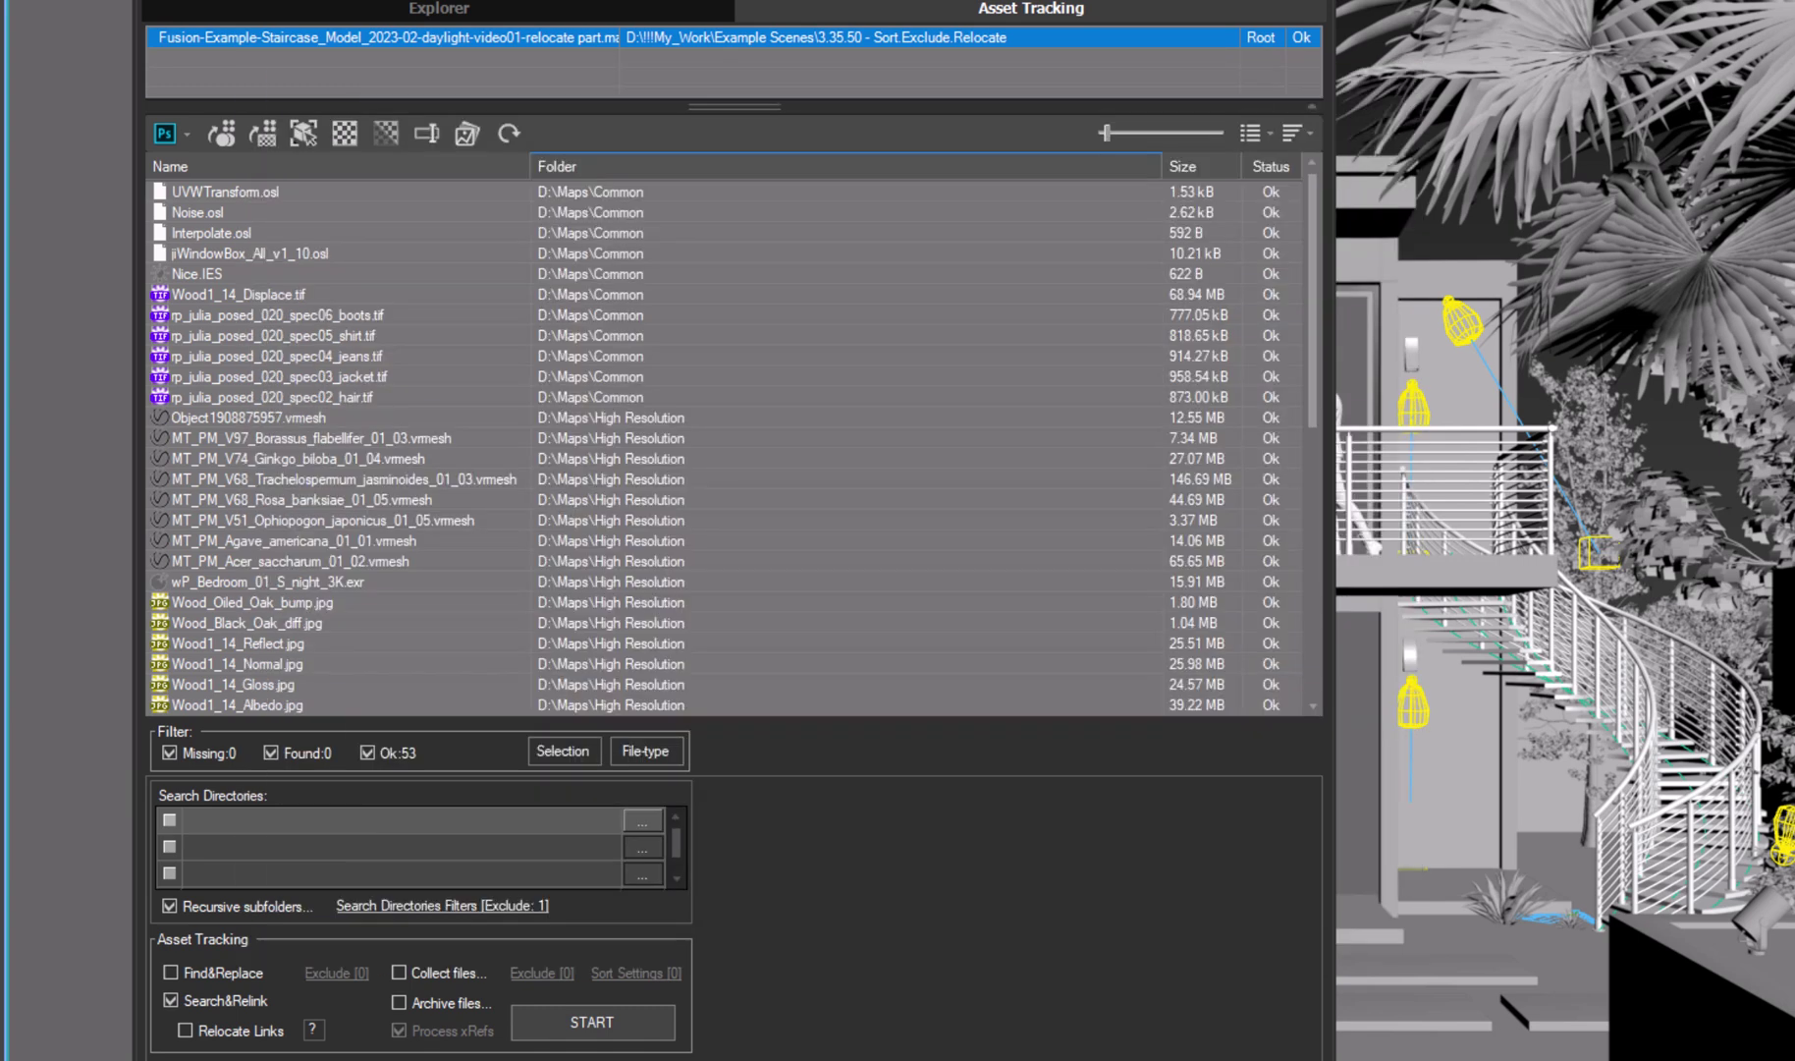
Turn on Search&Relink and Relocate Links in Project Manager.
{"action": "left_click", "coordinate": [243, 1002]}
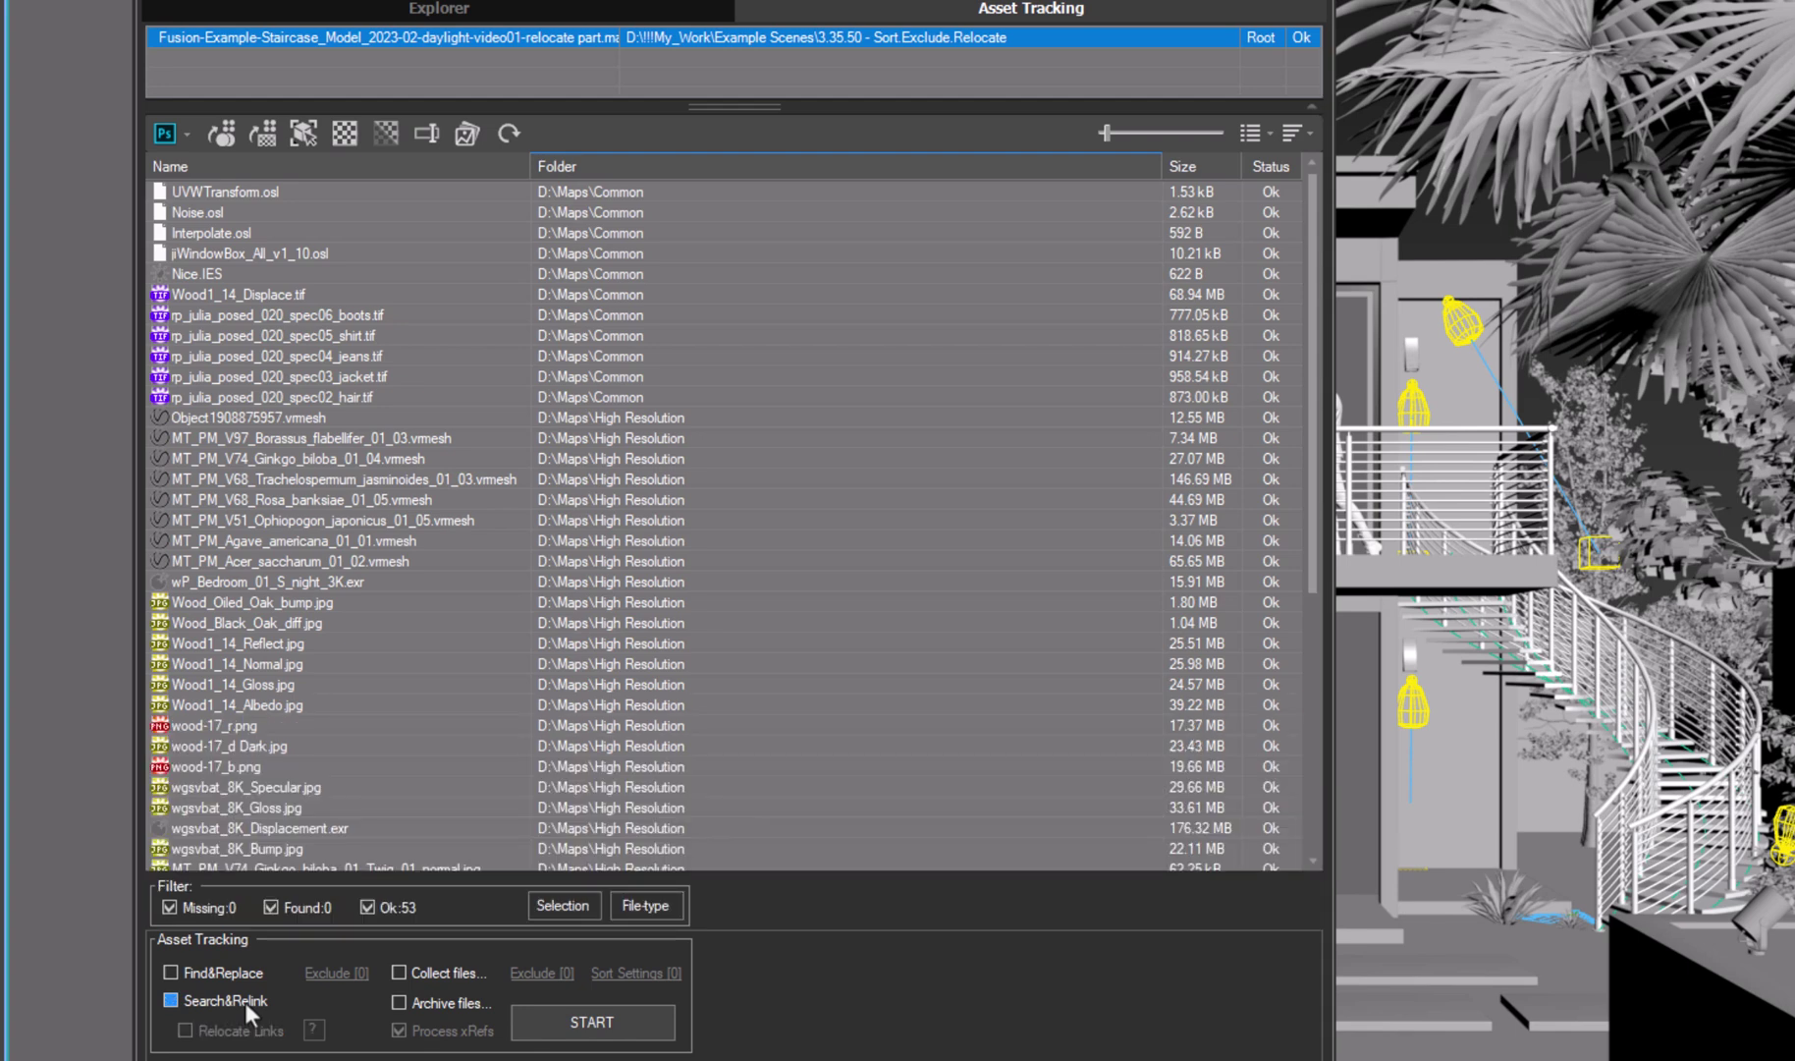
{"action": "left_click", "coordinate": [244, 1001]}
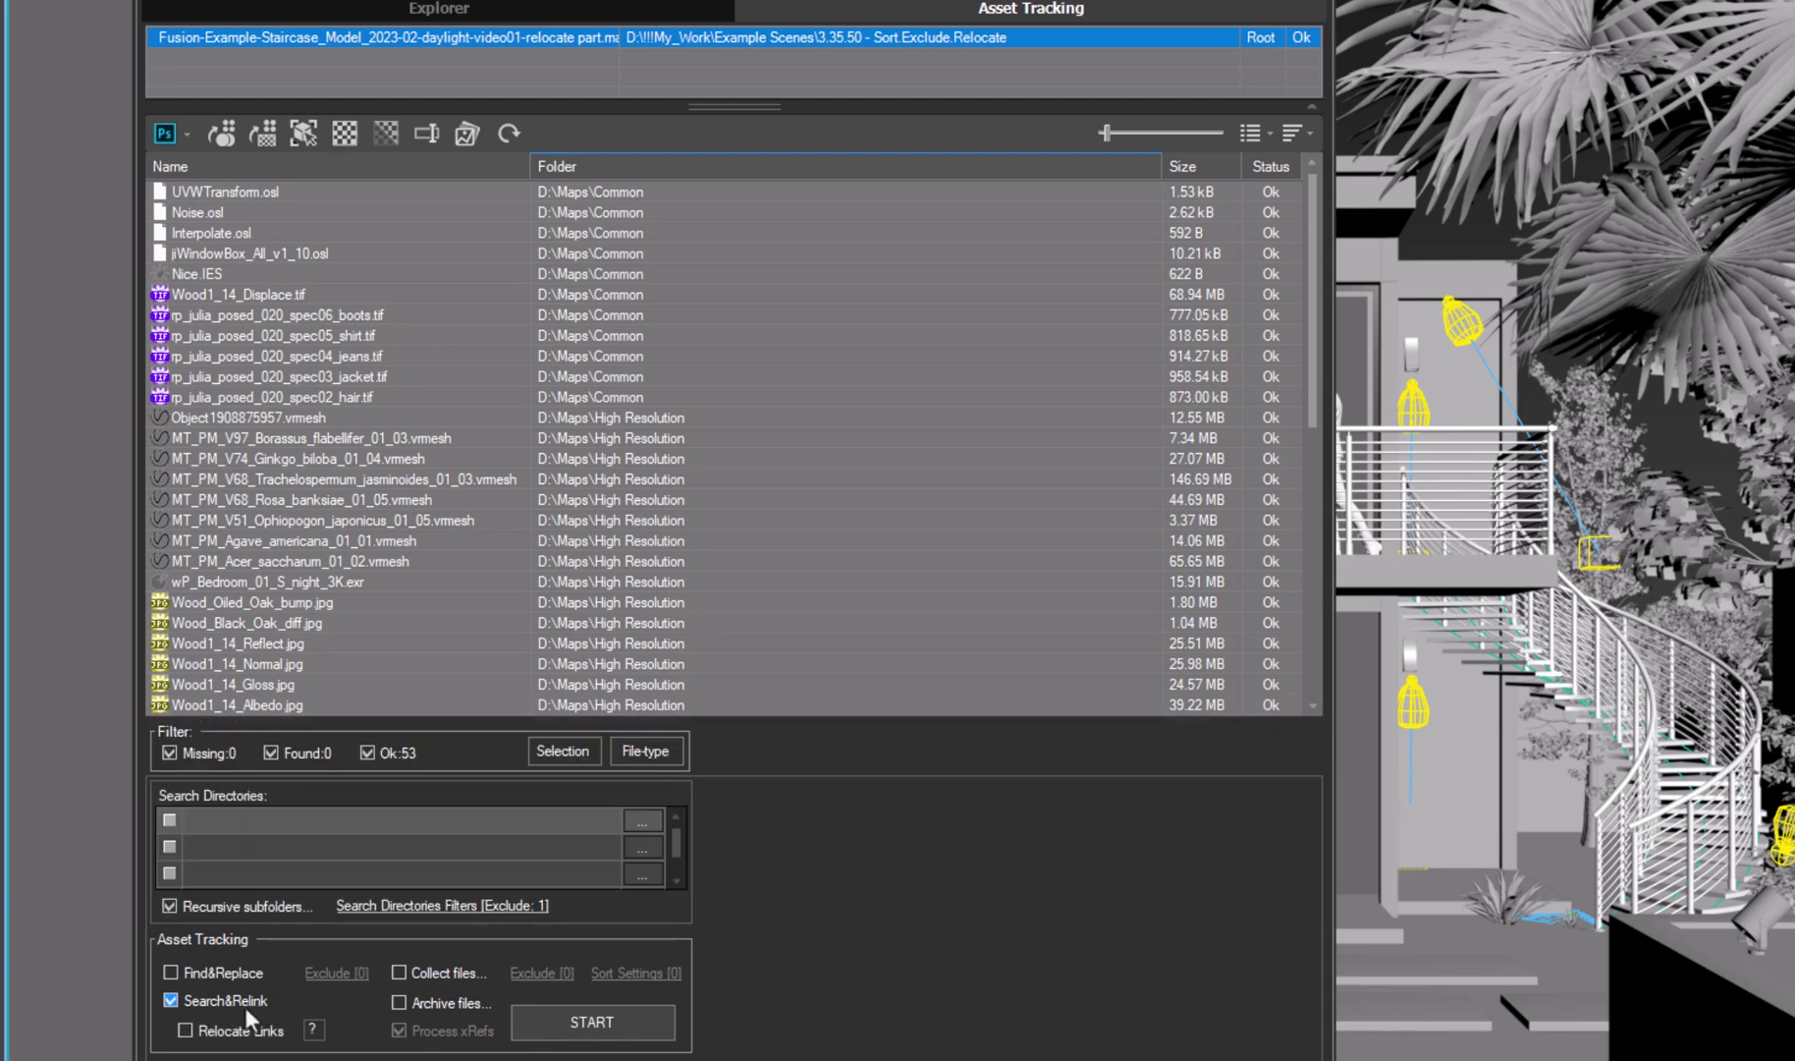
{"action": "left_click", "coordinate": [240, 1031]}
Set the two search directories to D:\Maps\High Resolution and D:\Maps\Low Resolution.
{"action": "left_click", "coordinate": [633, 821]}
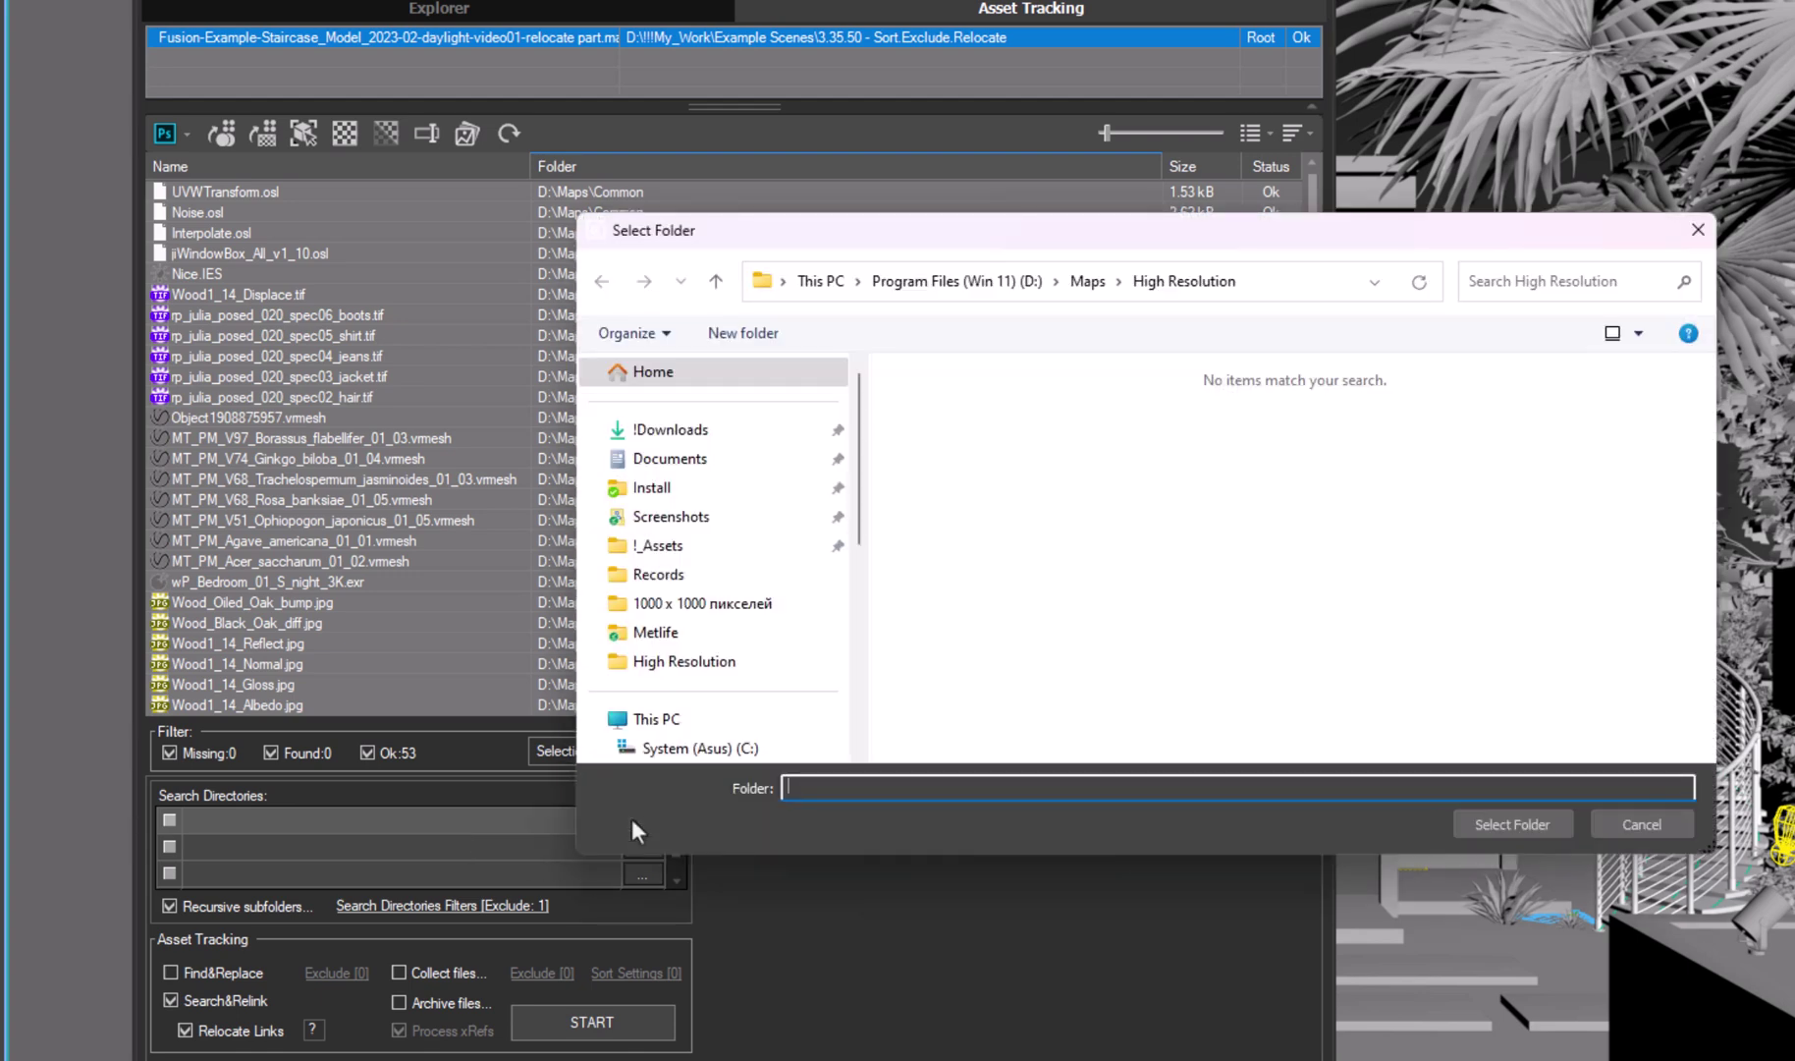
{"action": "left_click", "coordinate": [1486, 823]}
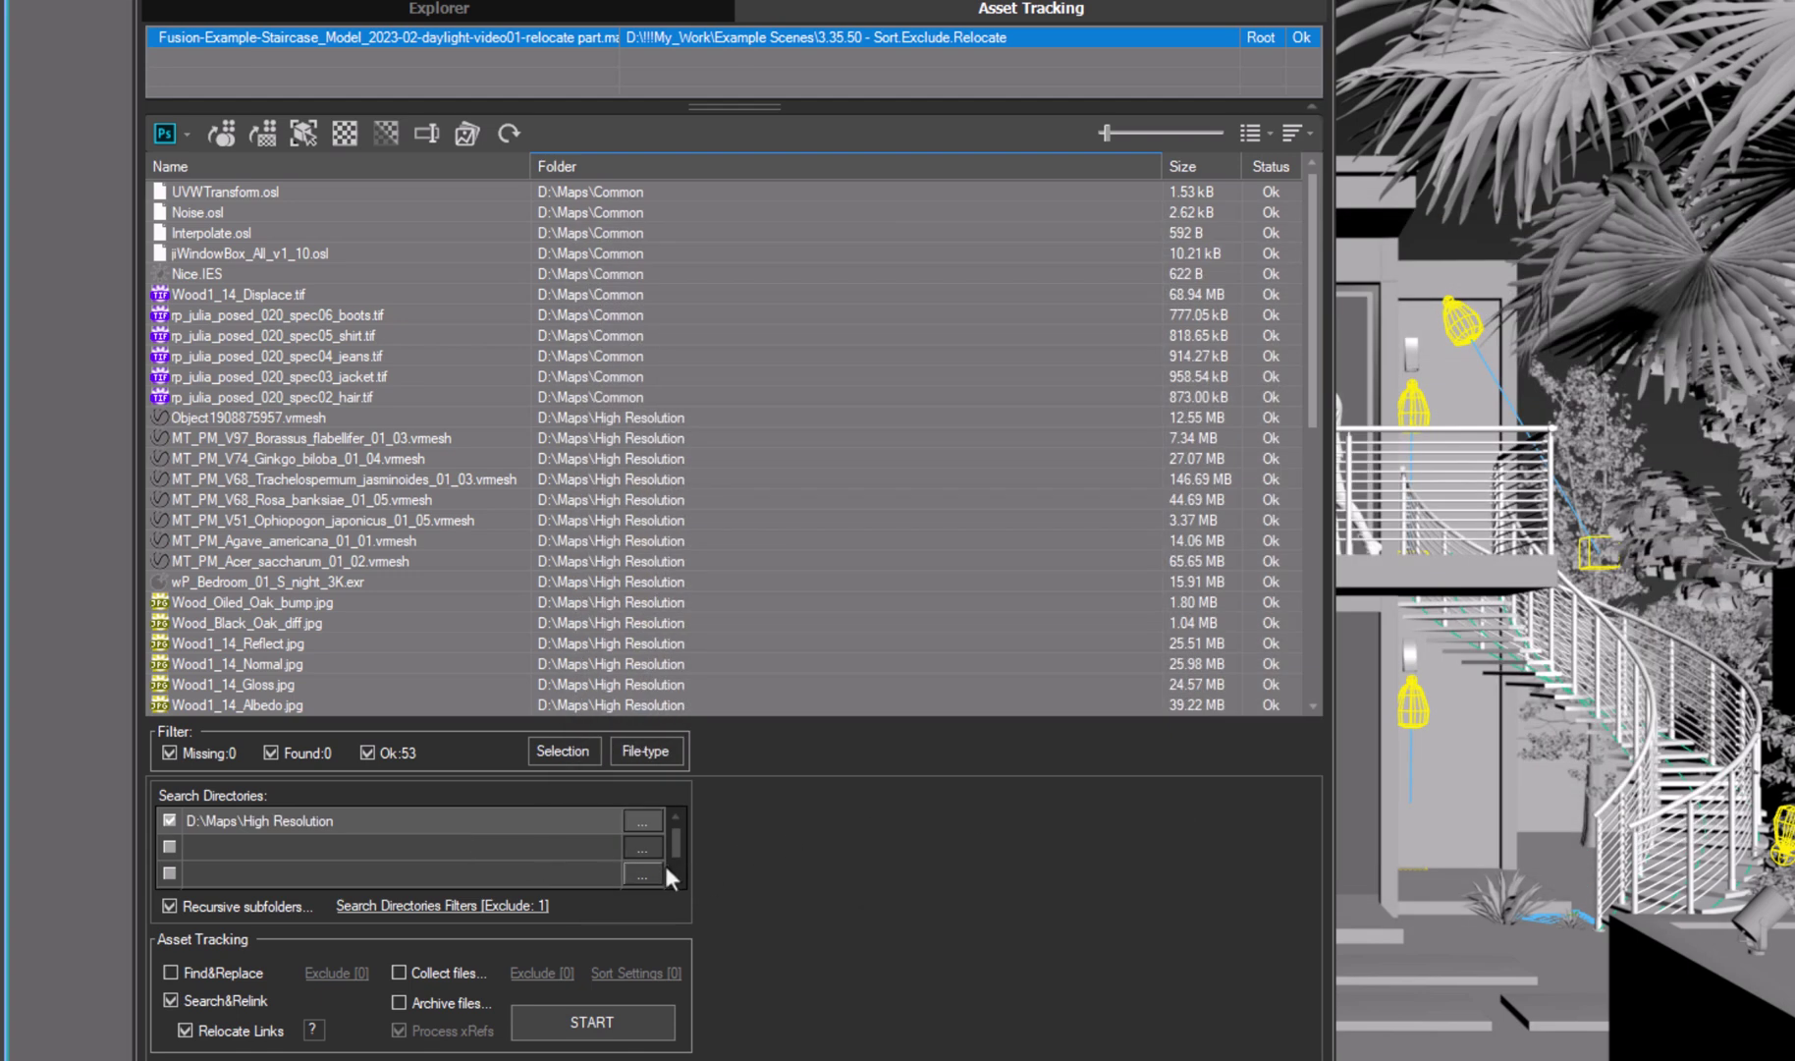
{"action": "left_click", "coordinate": [643, 847]}
{"action": "left_click", "coordinate": [1087, 281]}
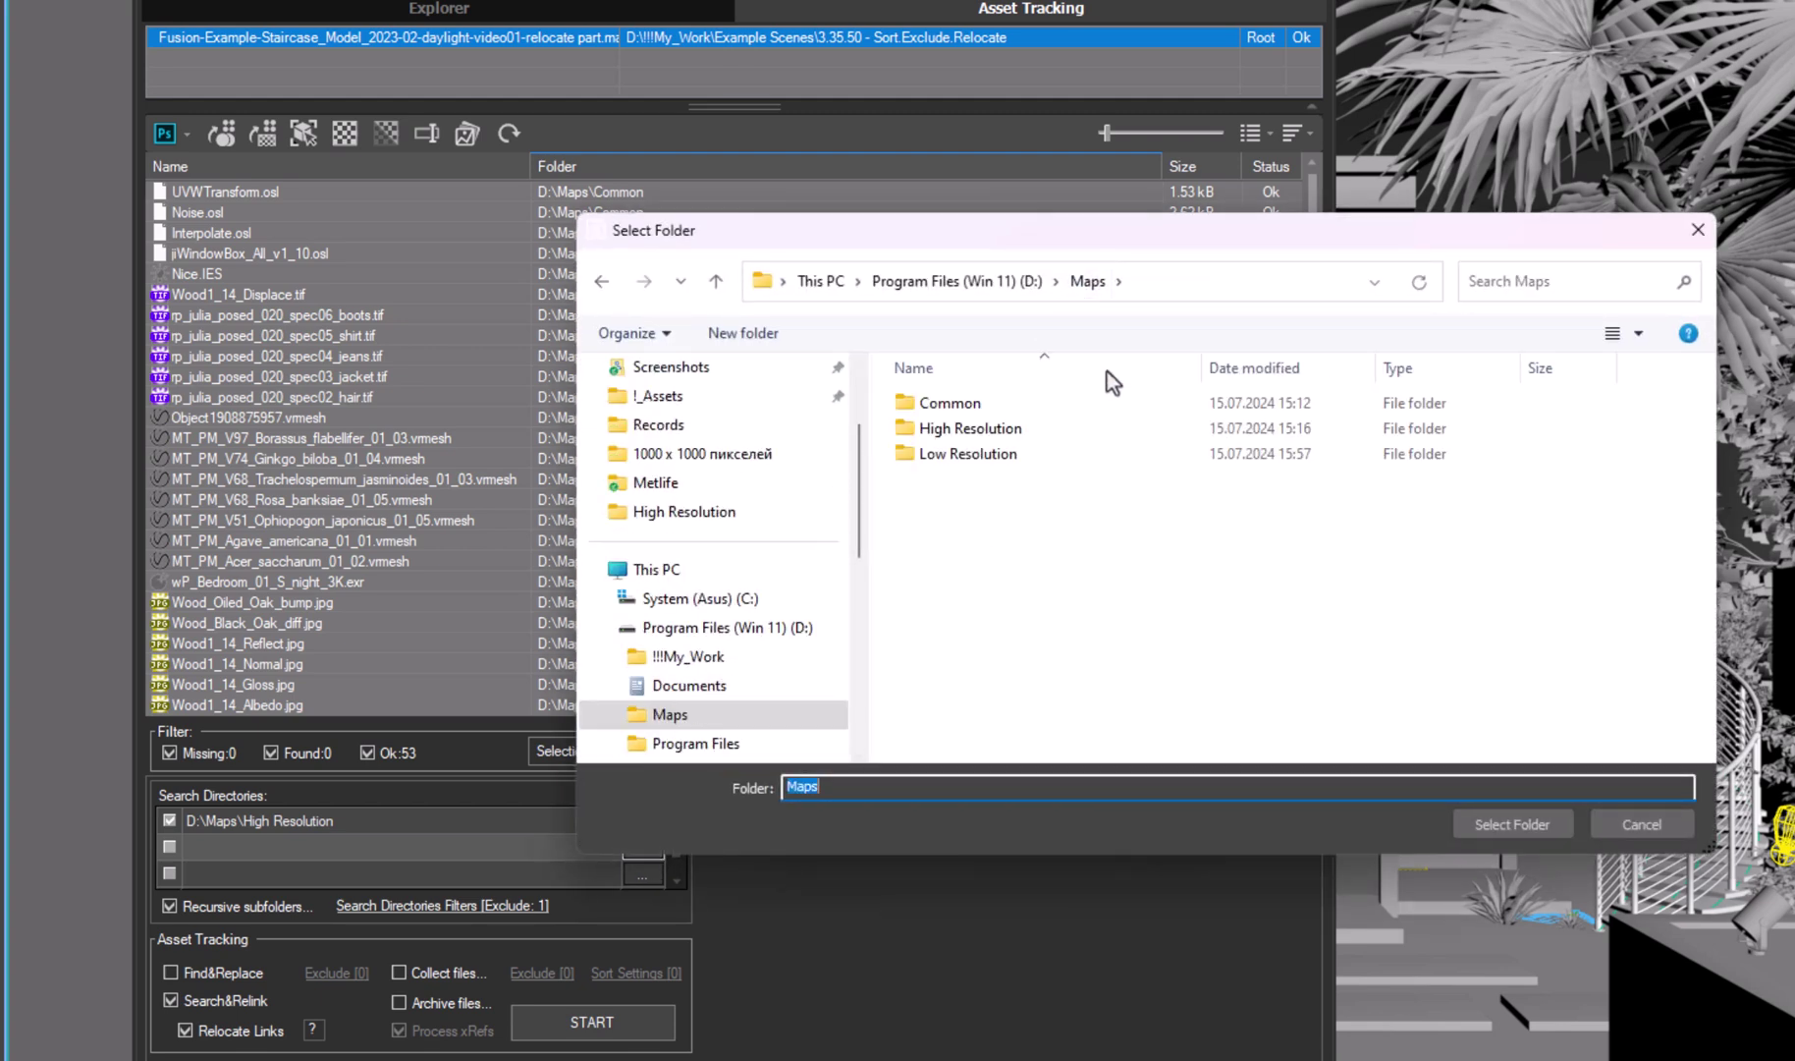
{"action": "double_click", "coordinate": [972, 457]}
{"action": "left_click", "coordinate": [1510, 830]}
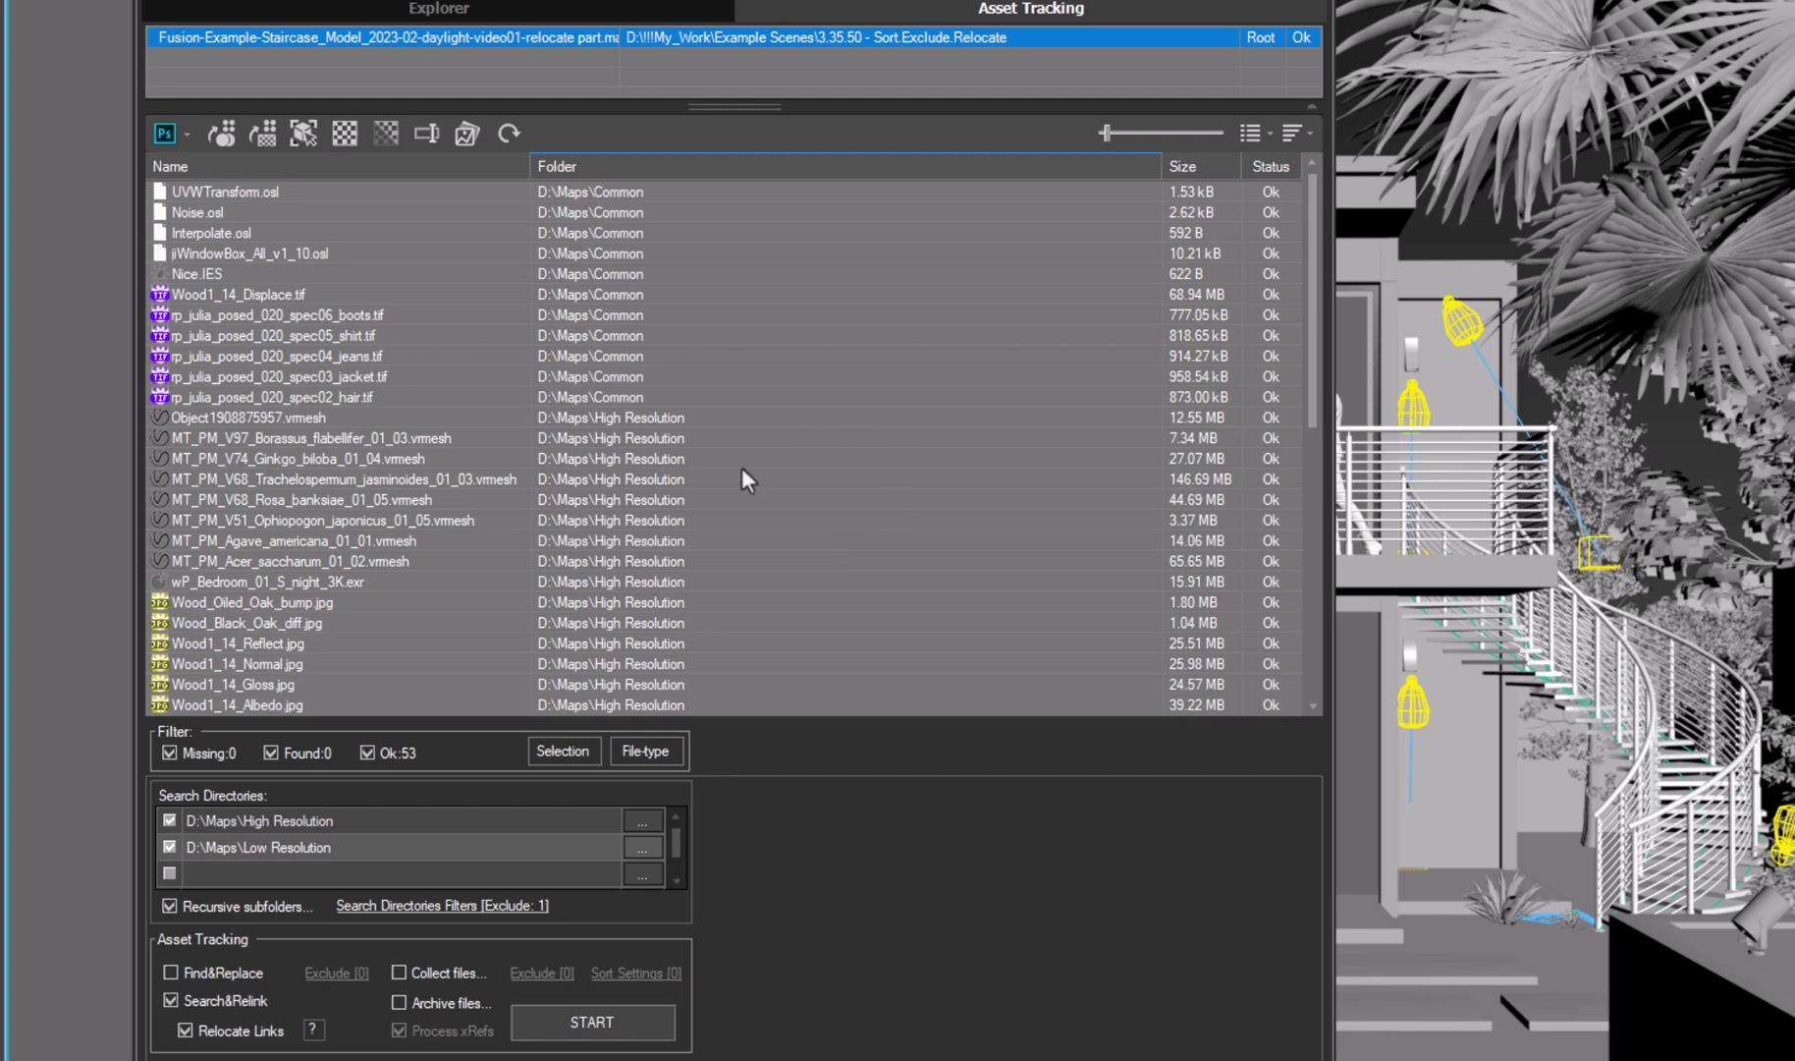
Move Low Resolution above High Resolution, uncheck High Resolution, and turn Relocate Links back on.
{"action": "scroll", "coordinate": [736, 467], "scroll_direction": "down", "scroll_amount": 5}
{"action": "scroll", "coordinate": [735, 468], "scroll_direction": "up", "scroll_amount": 5}
{"action": "scroll", "coordinate": [766, 438], "scroll_direction": "down", "scroll_amount": 3}
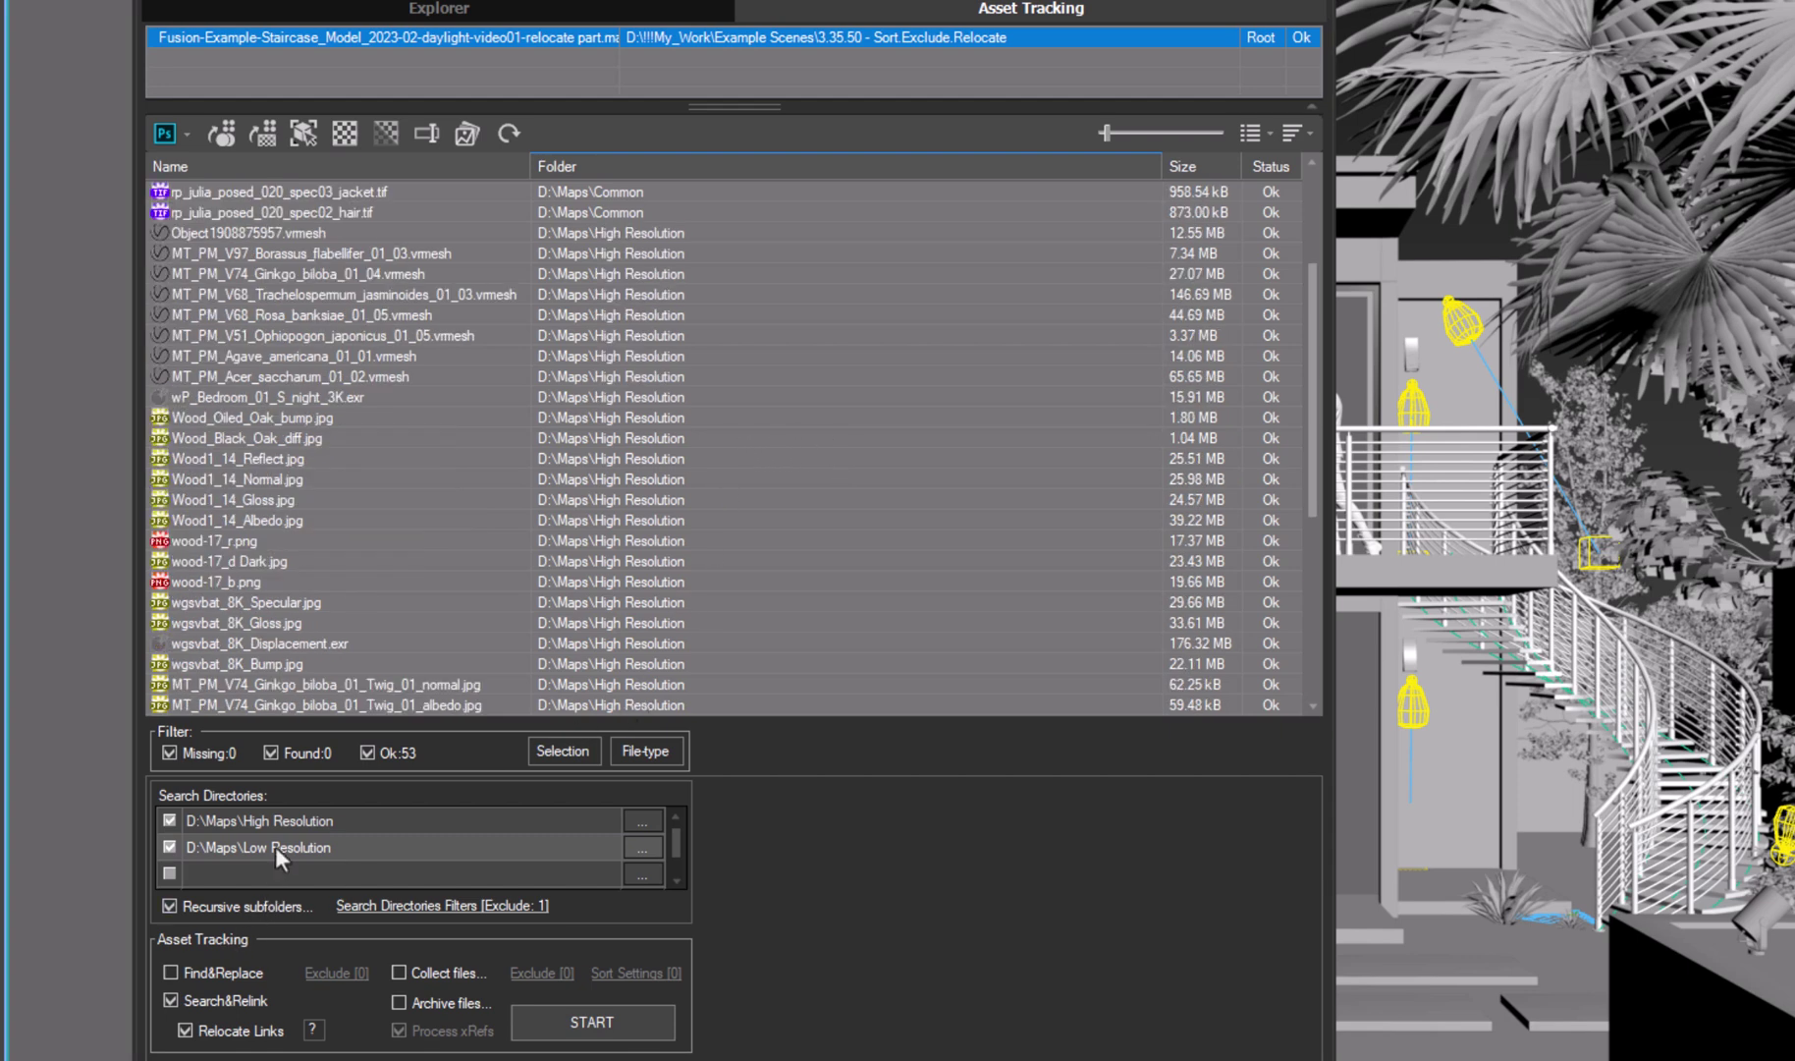
{"action": "left_click_drag", "start_coordinate": [275, 845], "coordinate": [300, 816]}
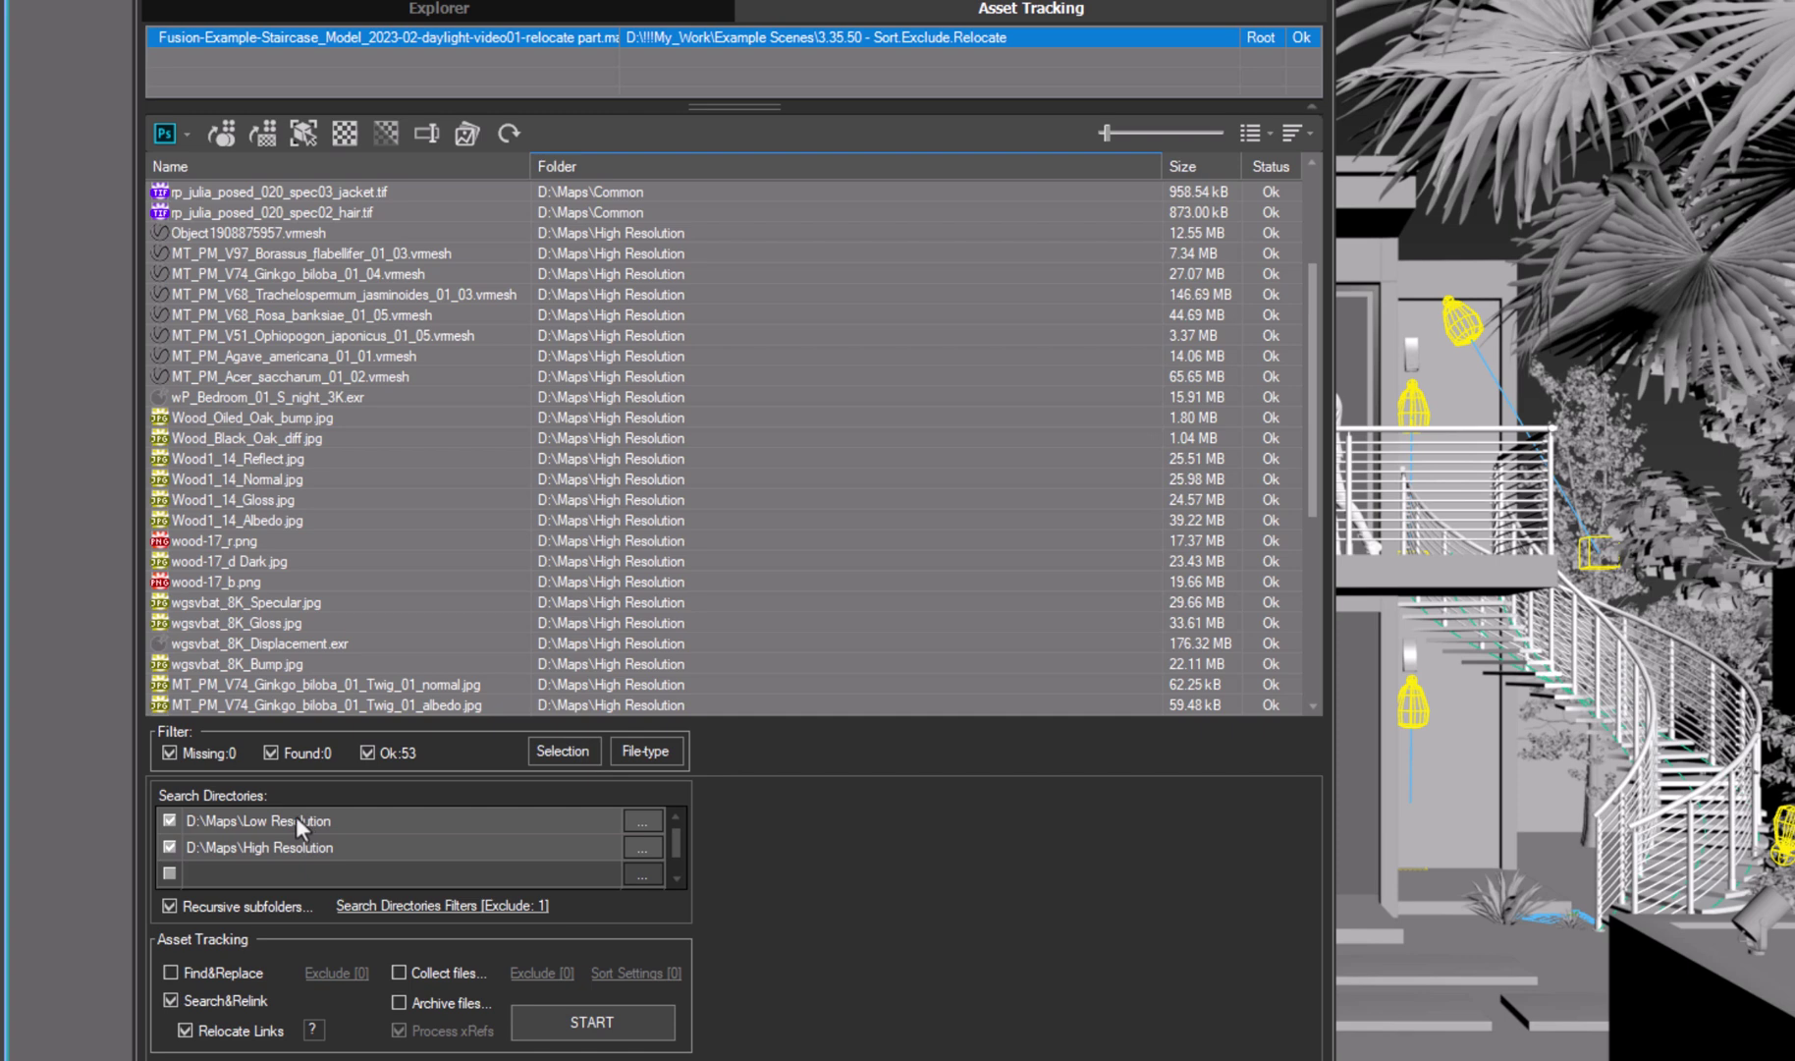
{"action": "left_click", "coordinate": [170, 846]}
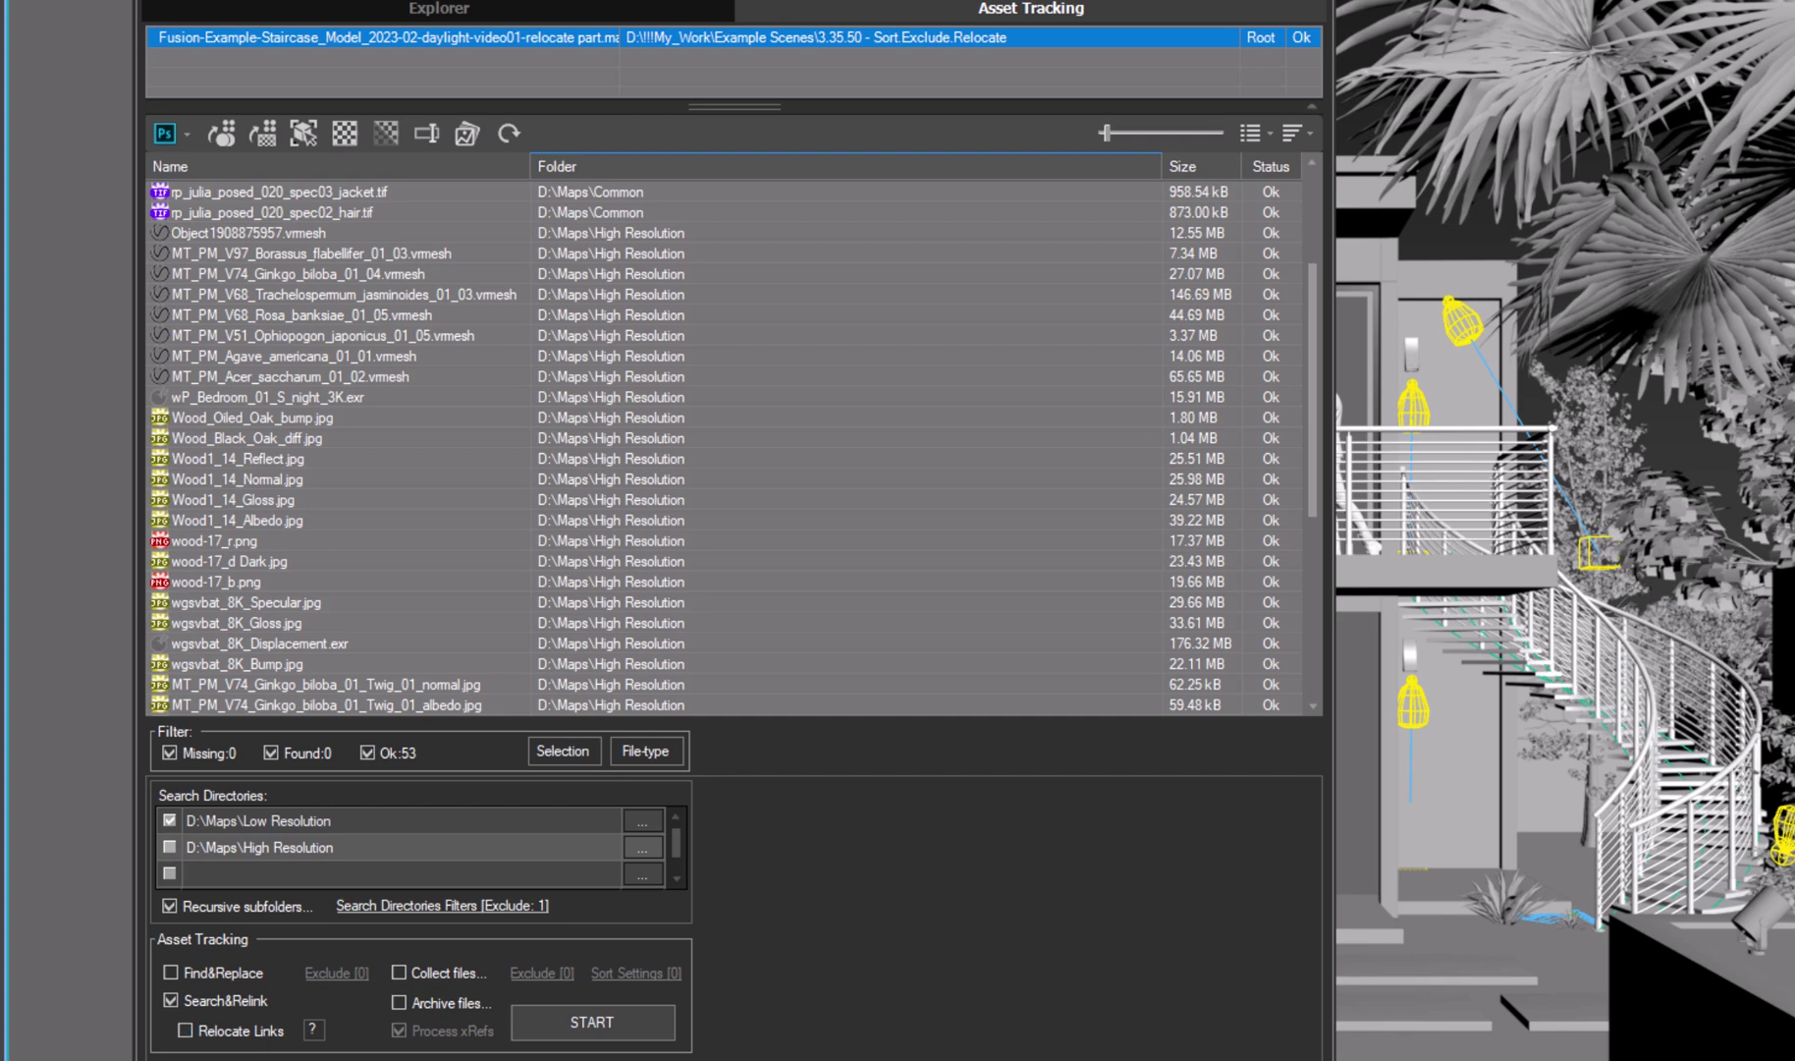
{"action": "left_click", "coordinate": [636, 1019]}
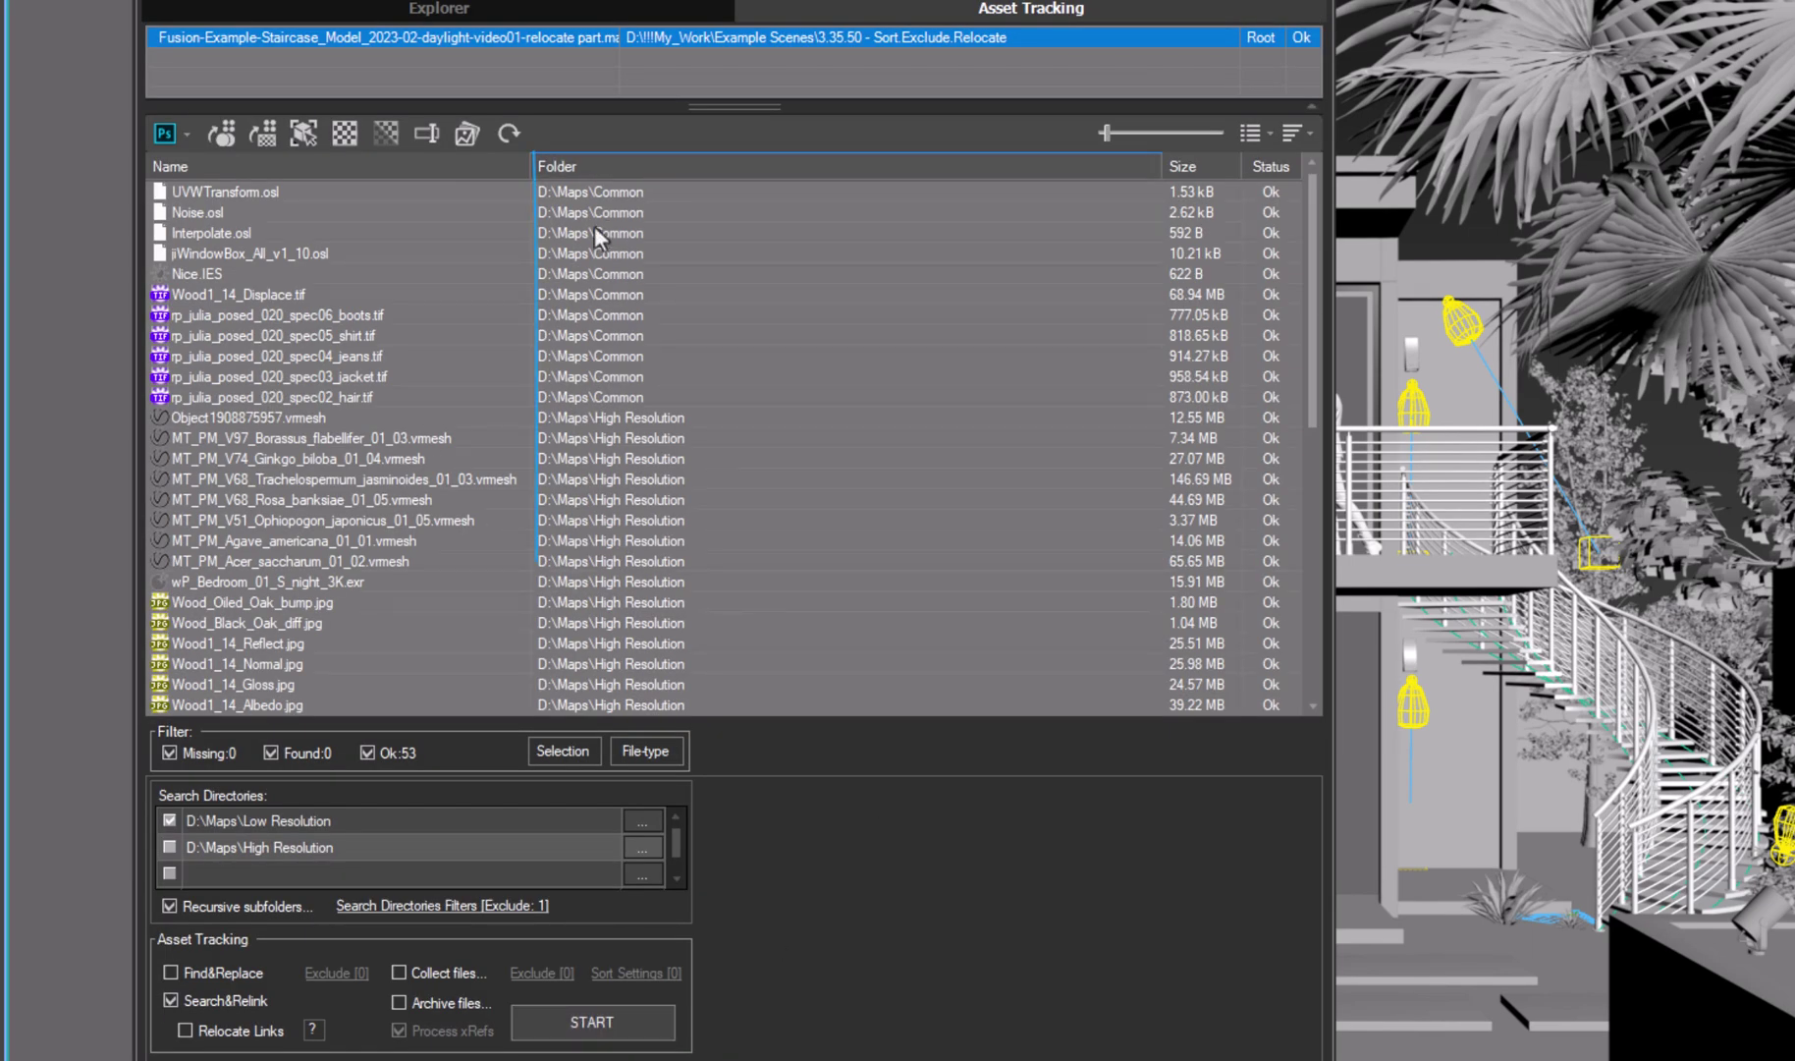
{"action": "scroll", "coordinate": [743, 359], "scroll_direction": "down", "scroll_amount": 4}
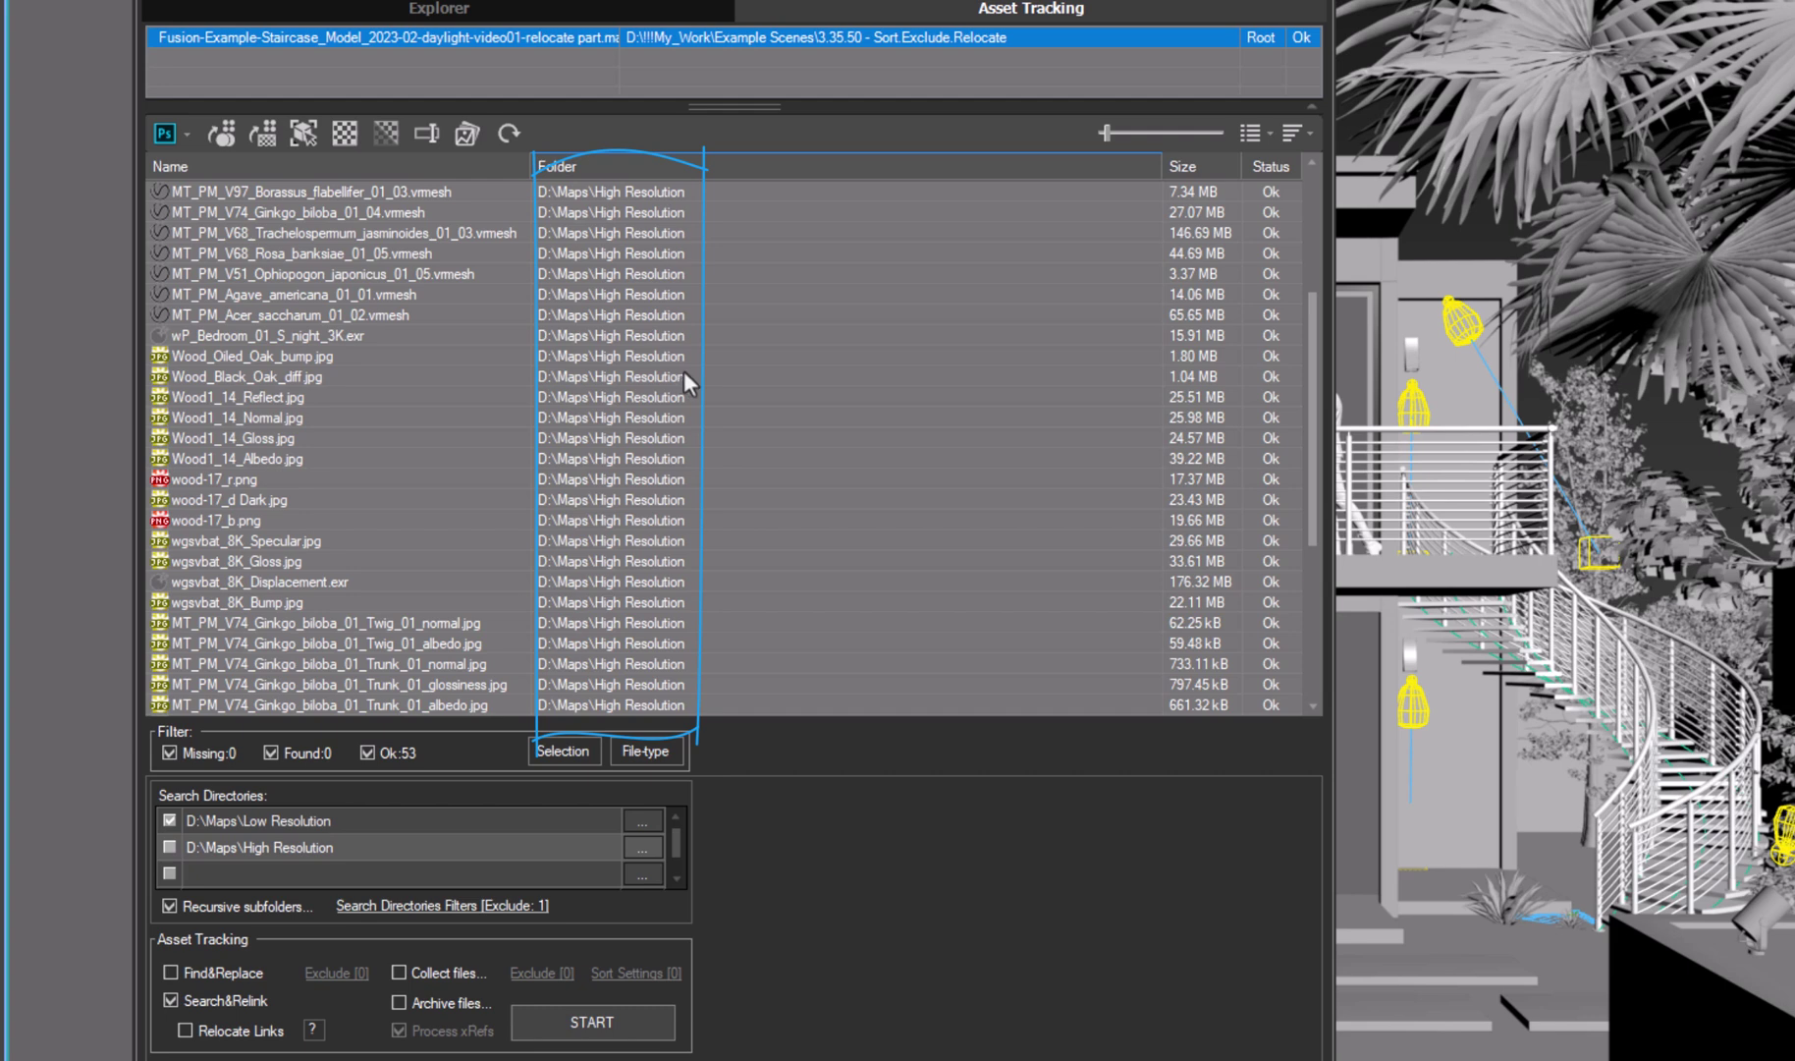
{"action": "scroll", "coordinate": [683, 370], "scroll_direction": "up", "scroll_amount": 4}
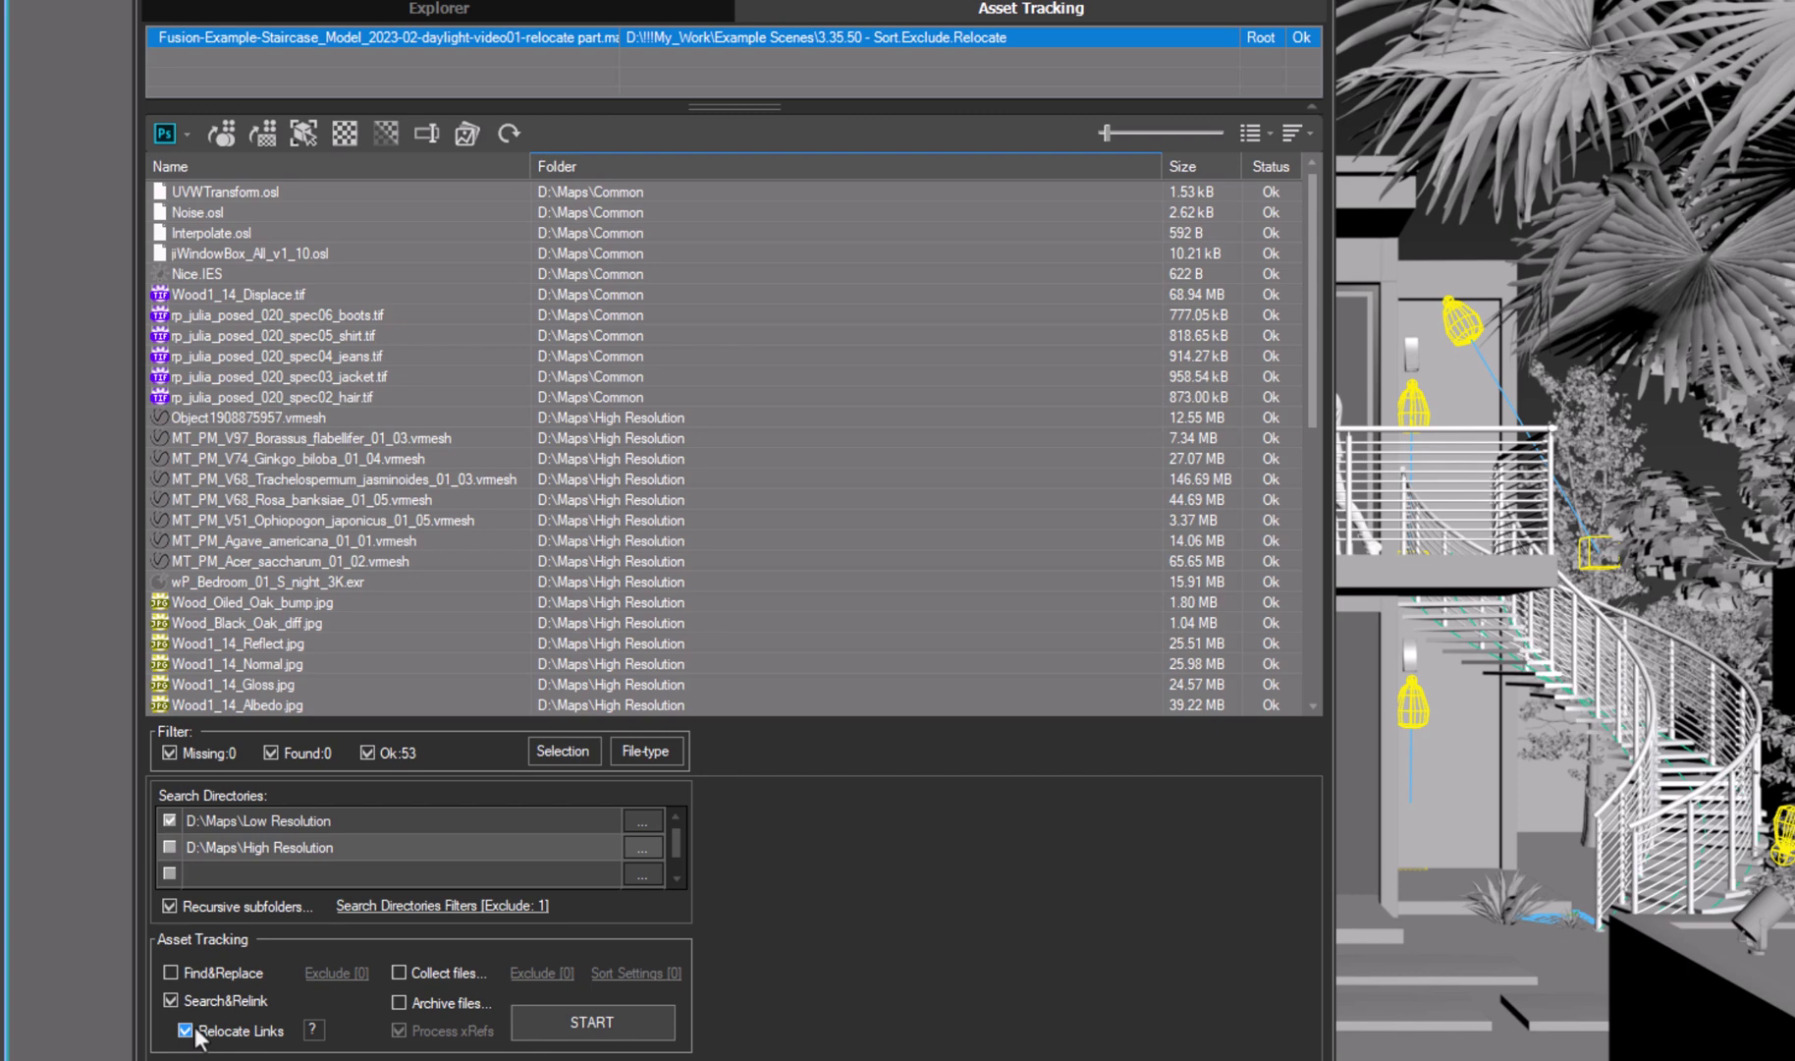
Relink the scene assets and check their new D:\Maps\Low Resolution paths.
{"action": "left_click", "coordinate": [632, 1039]}
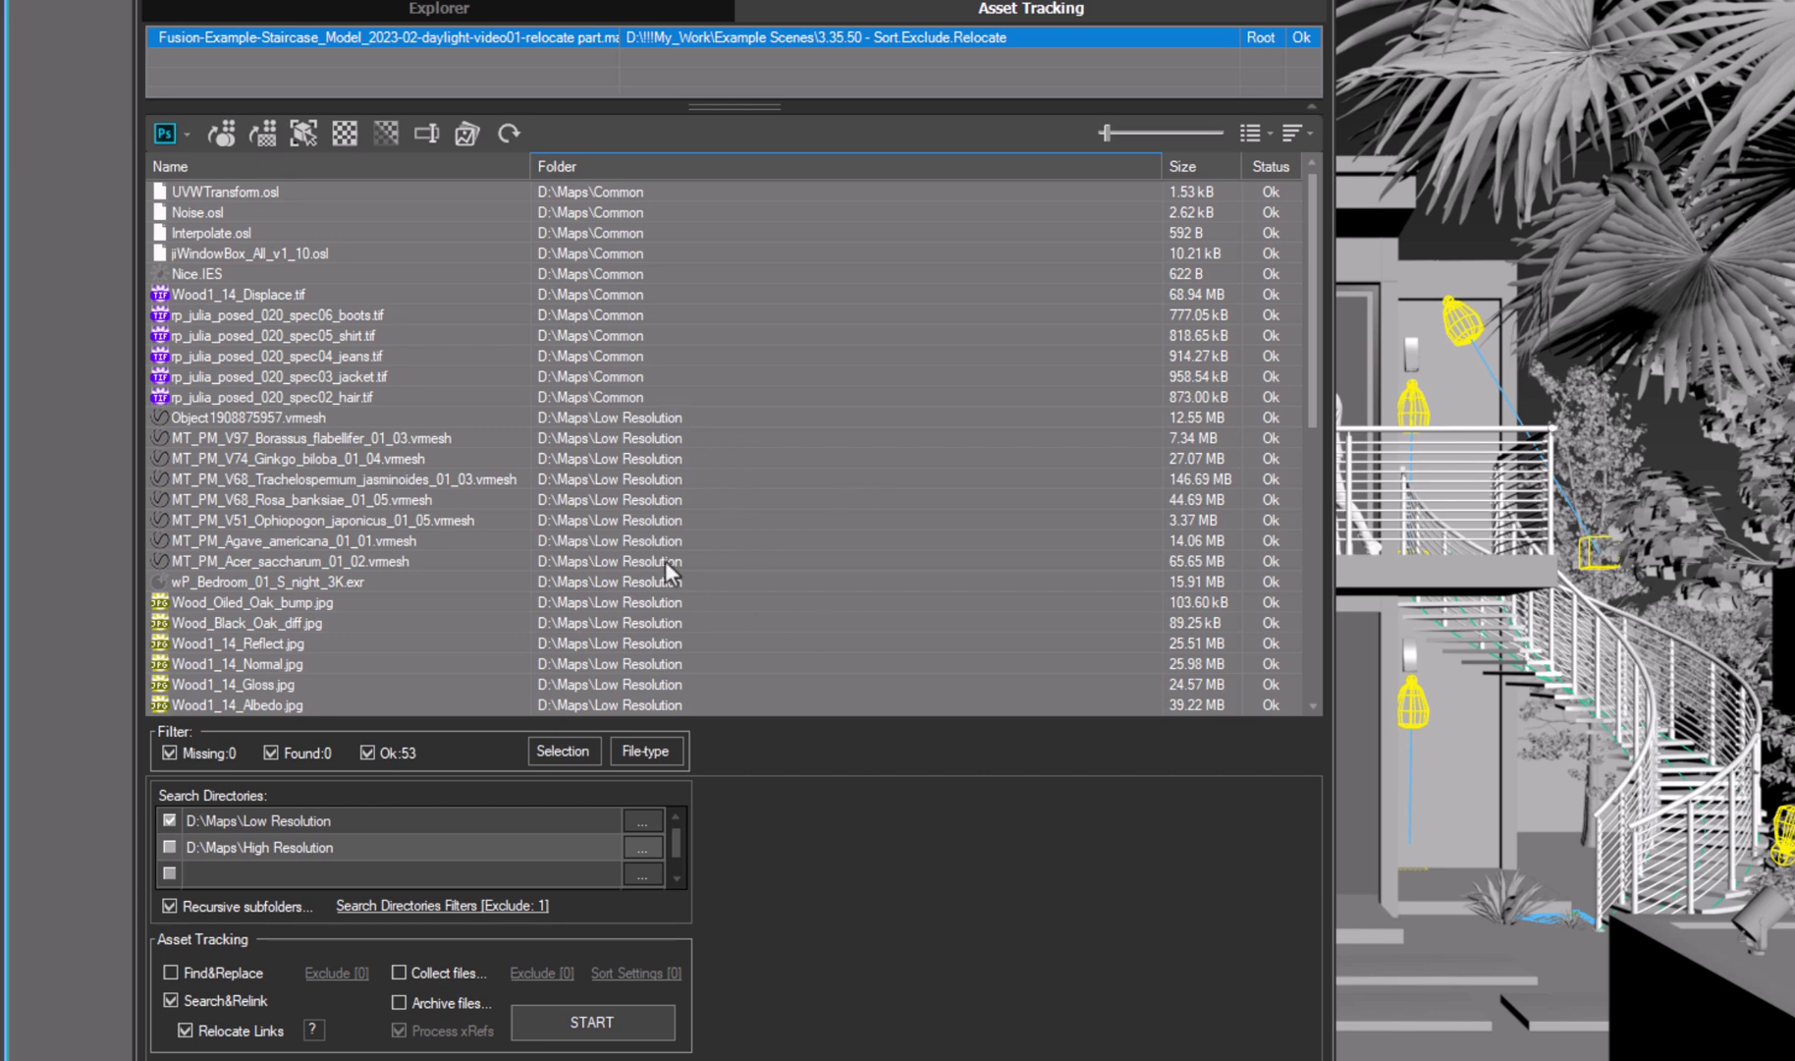
{"action": "scroll", "coordinate": [665, 559], "scroll_direction": "down", "scroll_amount": 9}
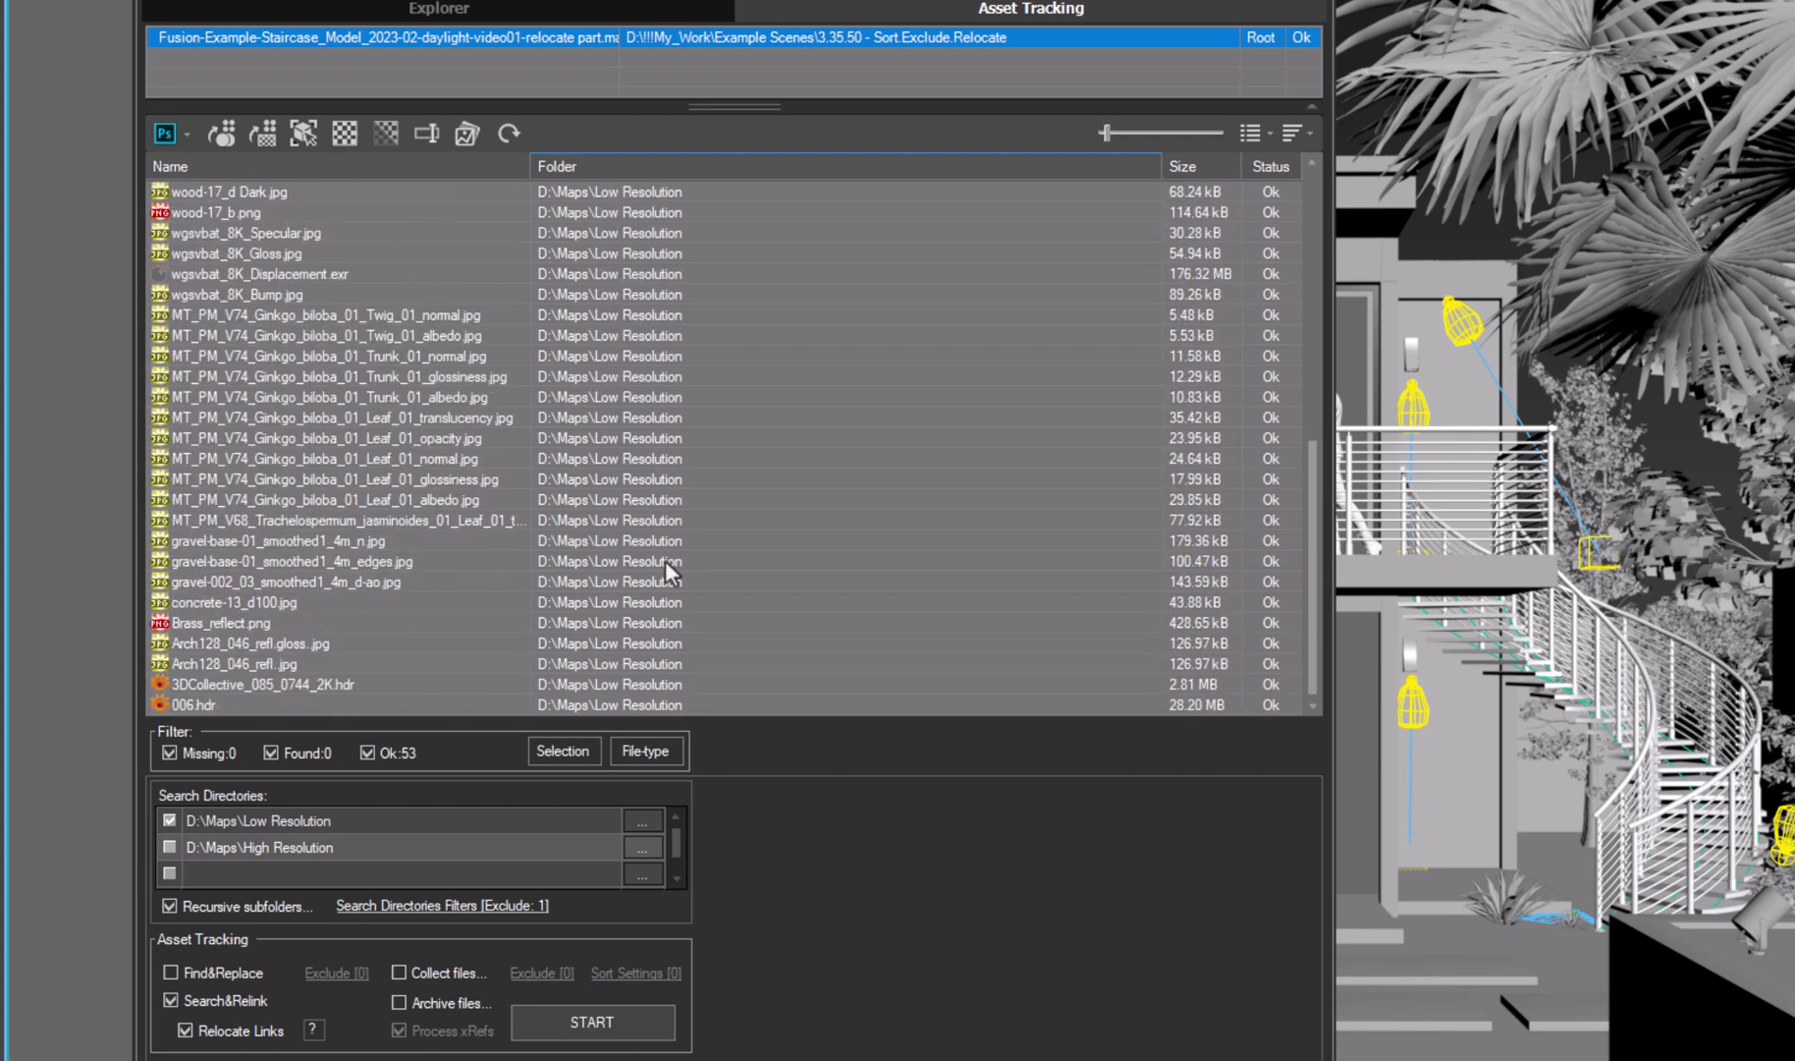
{"action": "scroll", "coordinate": [665, 559], "scroll_direction": "up", "scroll_amount": 9}
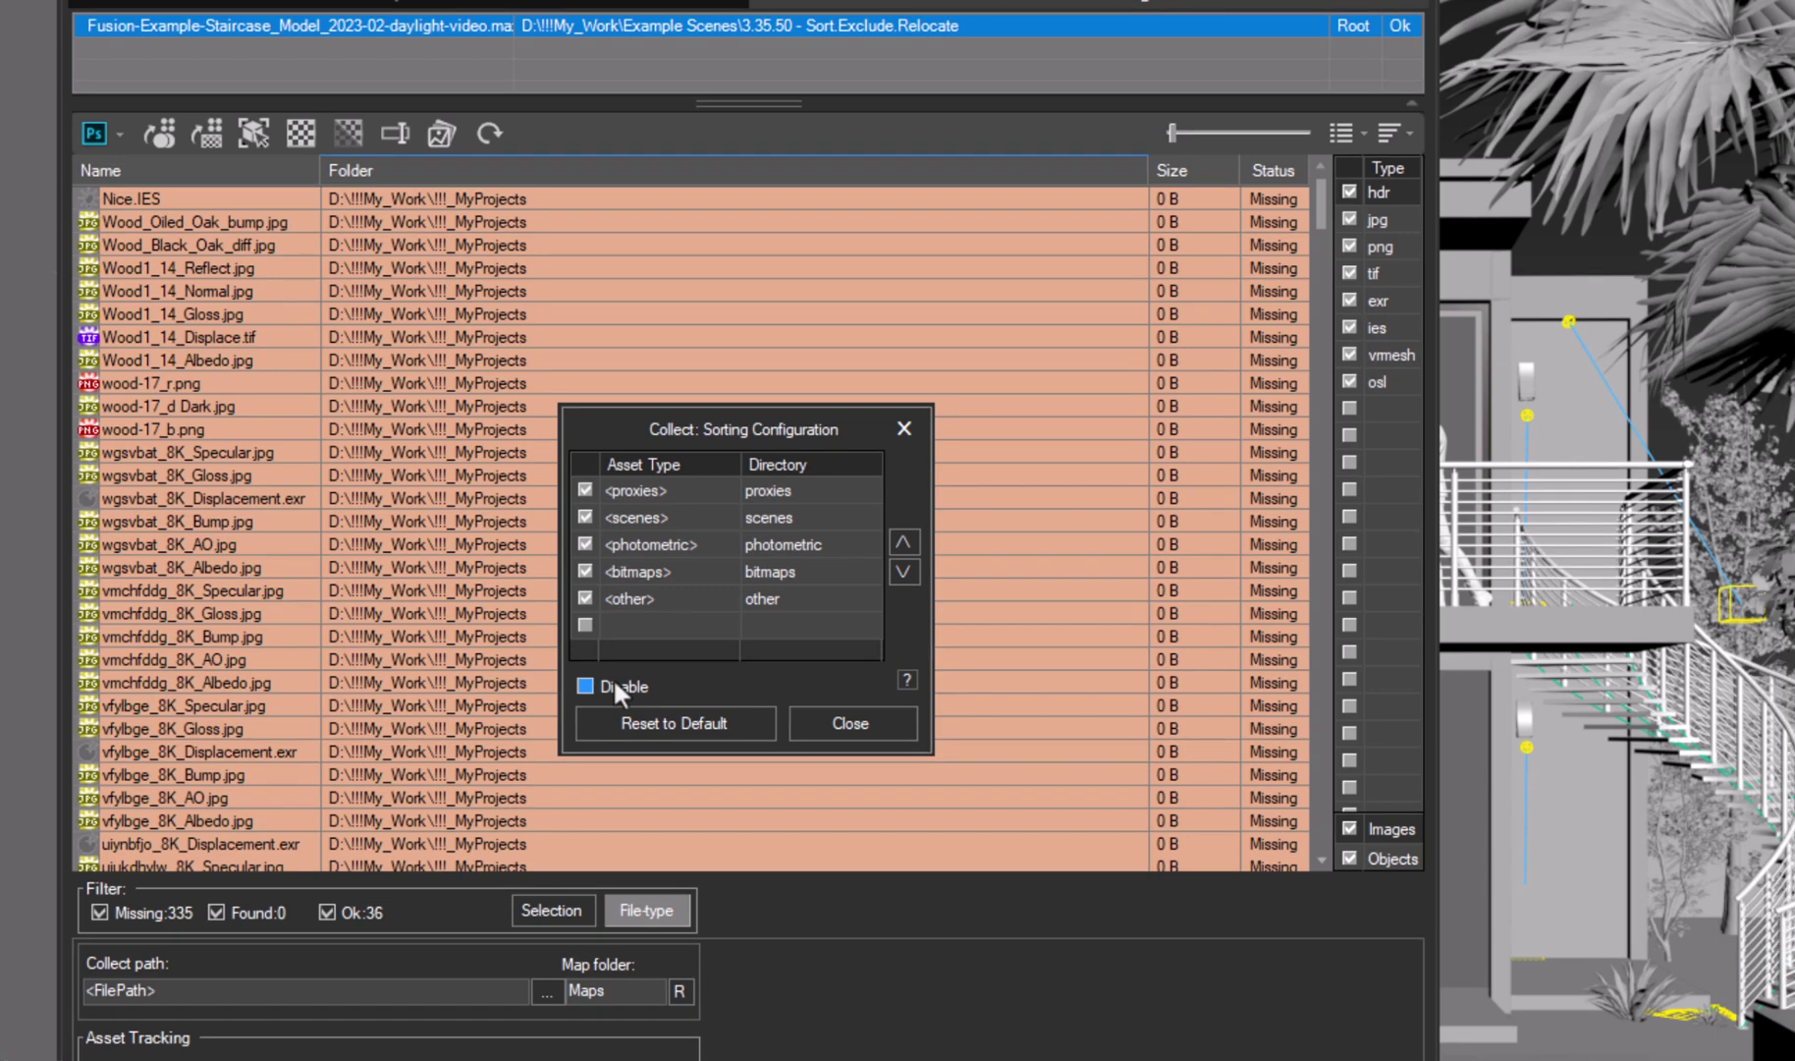
Add a sorting rule sending .HDR files to the hdr folder.
{"action": "double_click", "coordinate": [628, 624]}
{"action": "type", "text": ".HDR"}
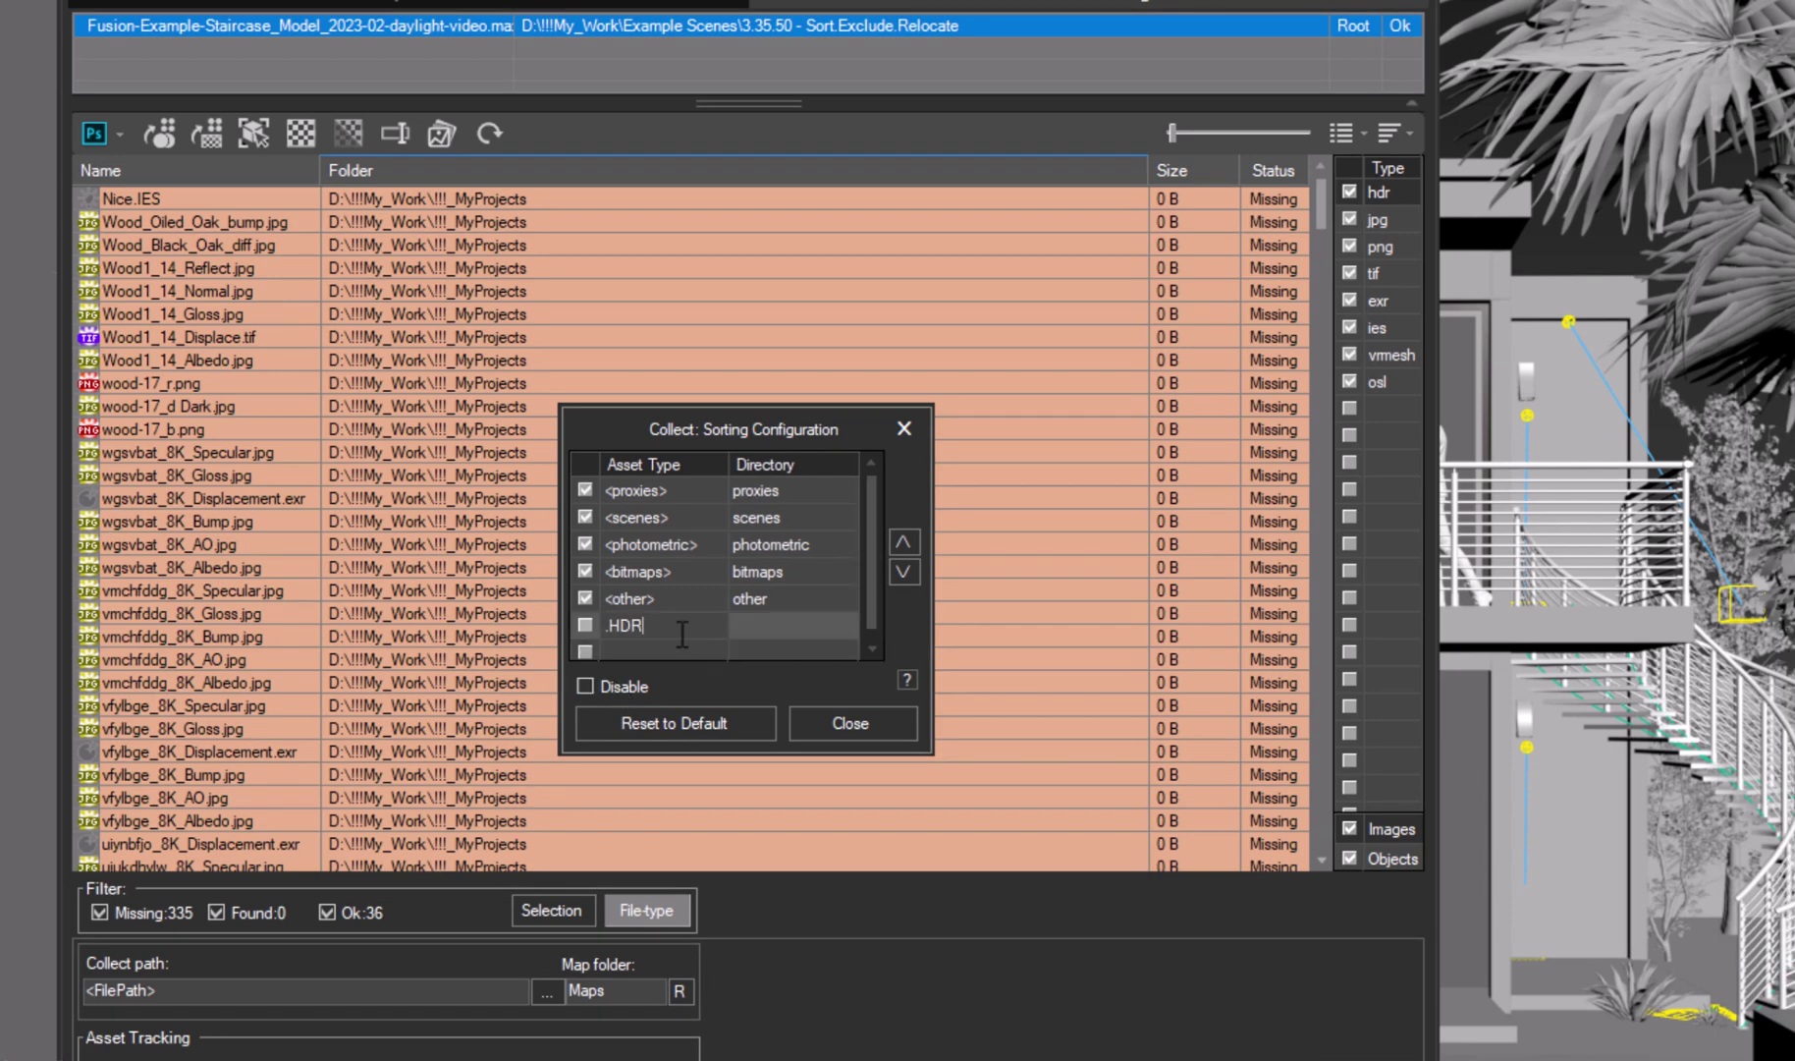
{"action": "left_click", "coordinate": [784, 616]}
{"action": "double_click", "coordinate": [811, 568]}
{"action": "left_click", "coordinate": [754, 628]}
{"action": "type", "text": "hdr"}
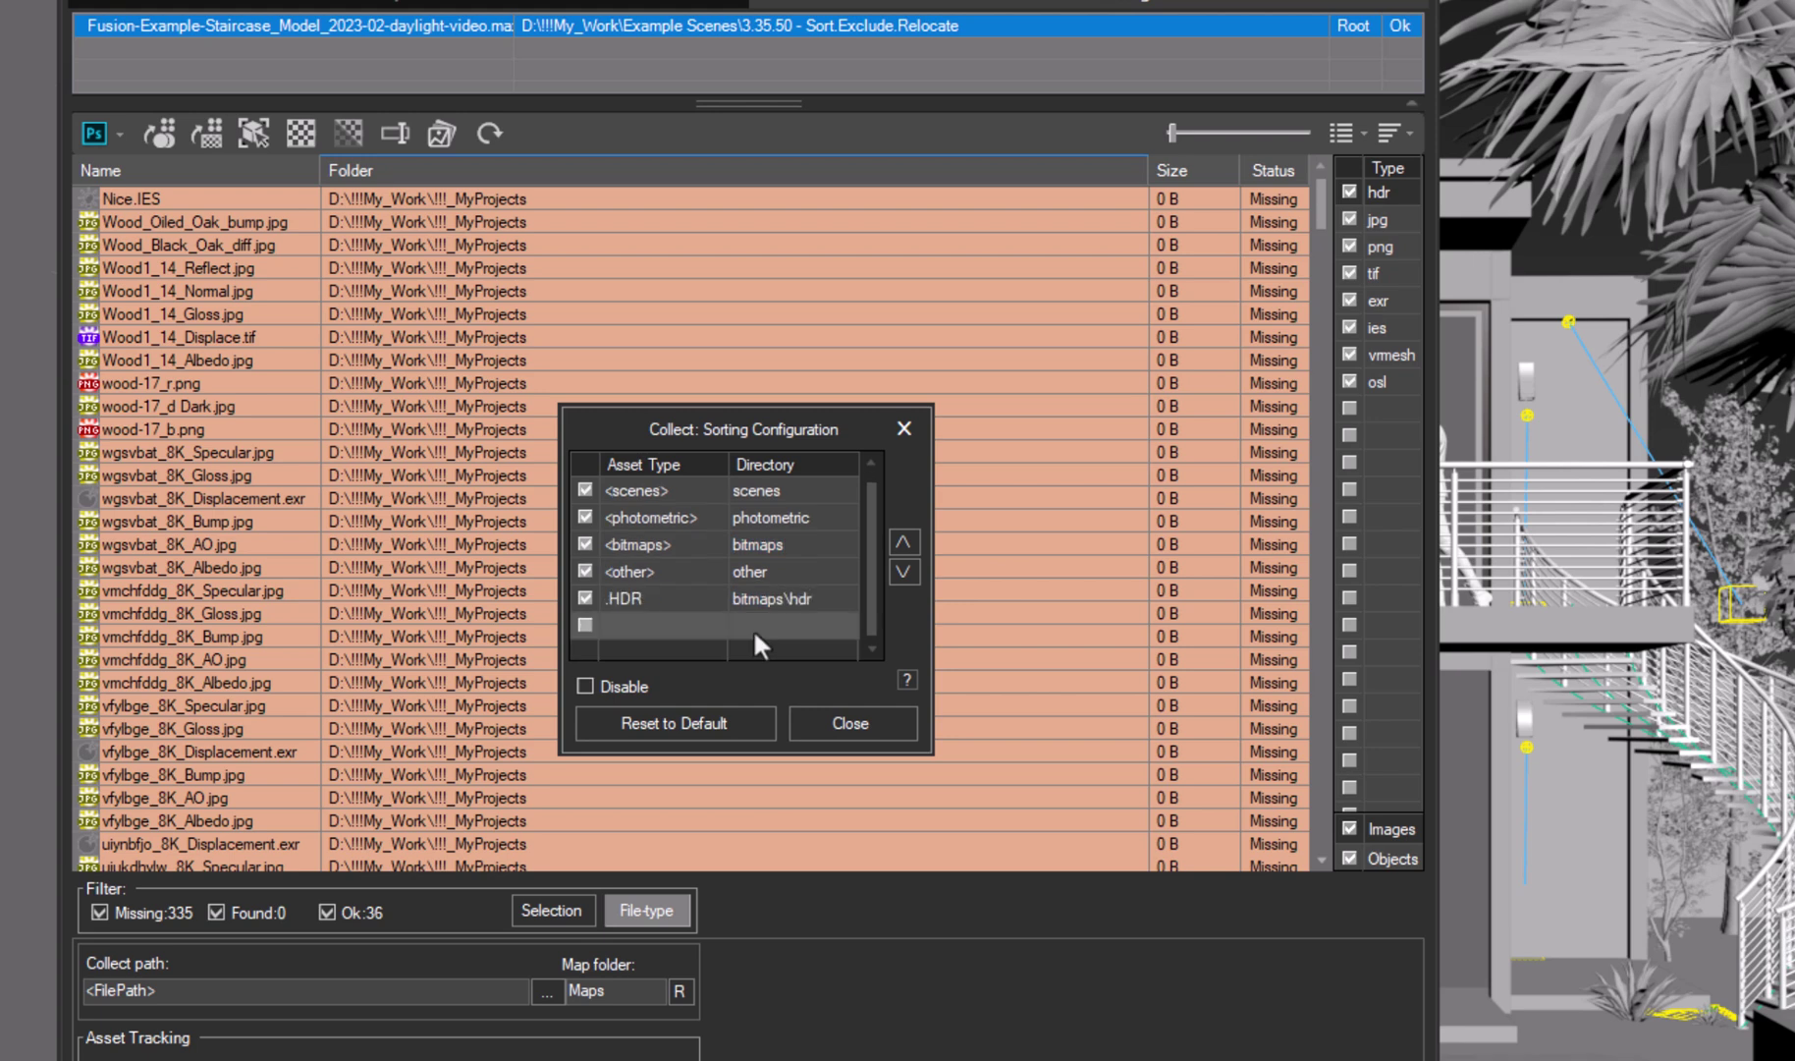
Add an .EXR rule and move the .HDR and .EXR rules to the top.
{"action": "double_click", "coordinate": [628, 650]}
{"action": "type", "text": ".EXr"}
{"action": "left_click", "coordinate": [749, 587]}
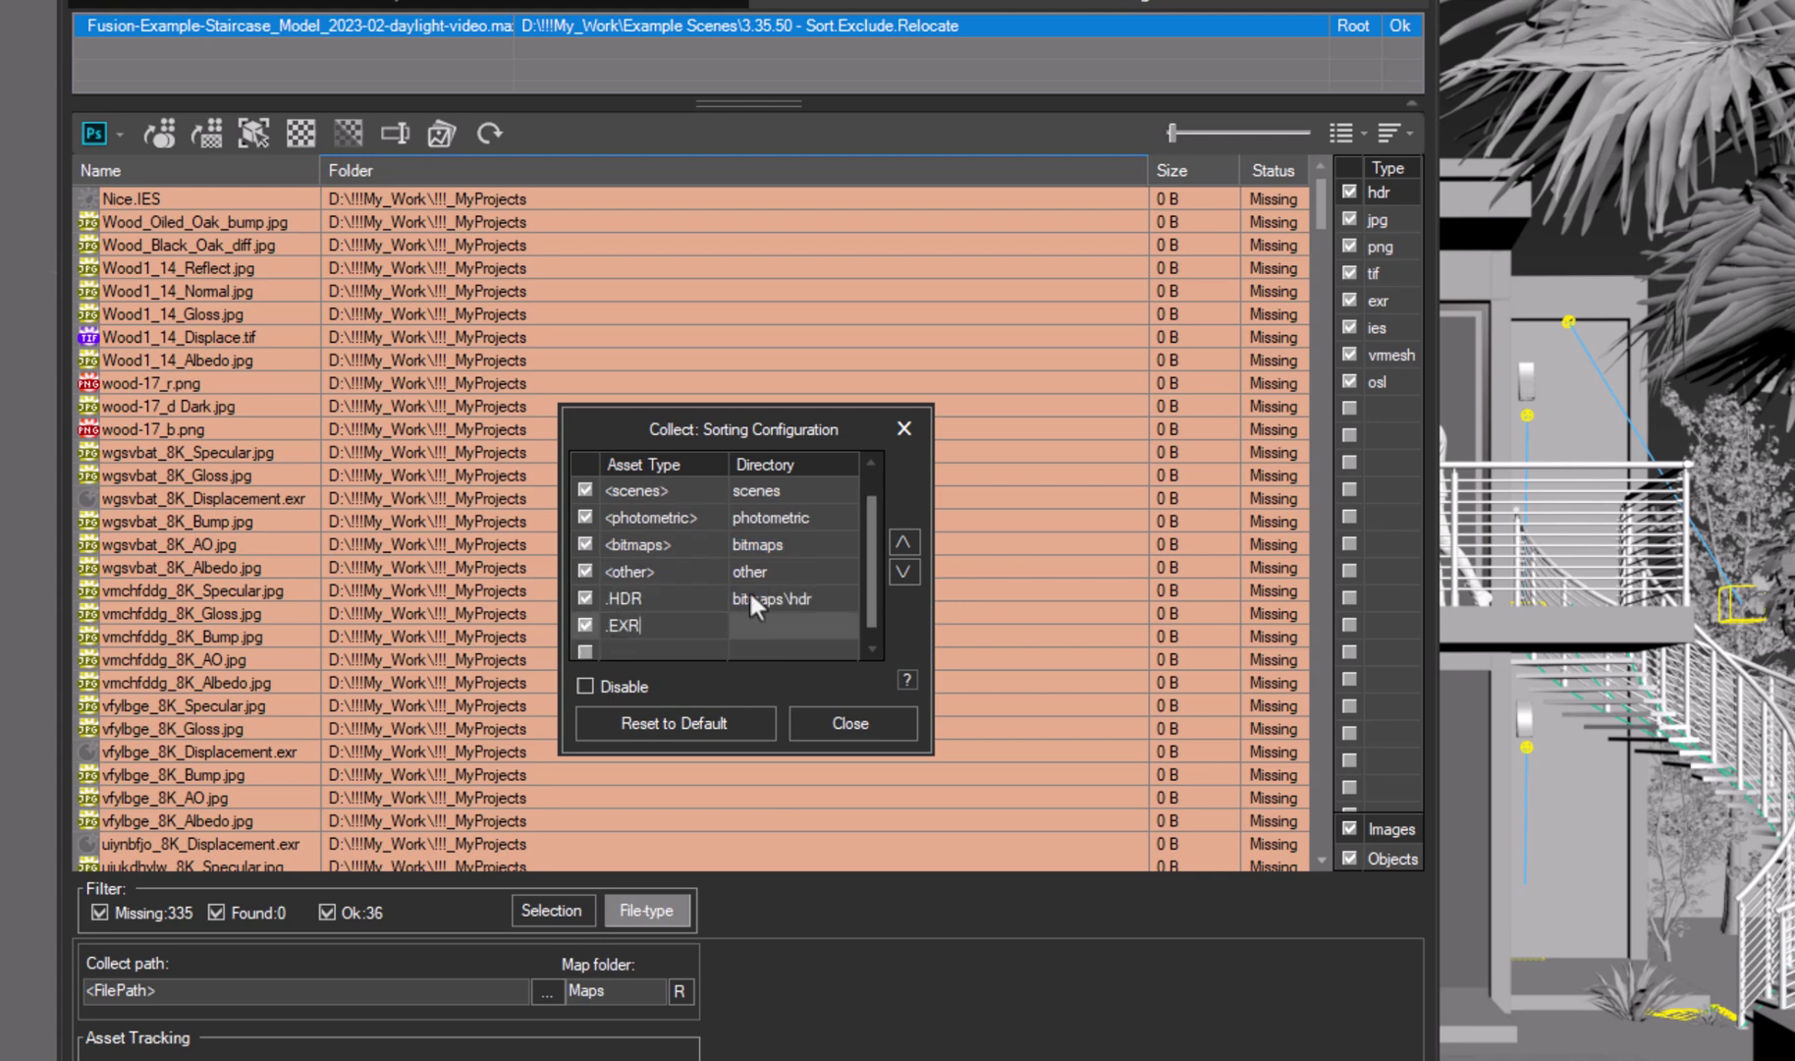
{"action": "left_click", "coordinate": [902, 543]}
{"action": "left_click", "coordinate": [903, 542]}
{"action": "left_click", "coordinate": [805, 625]}
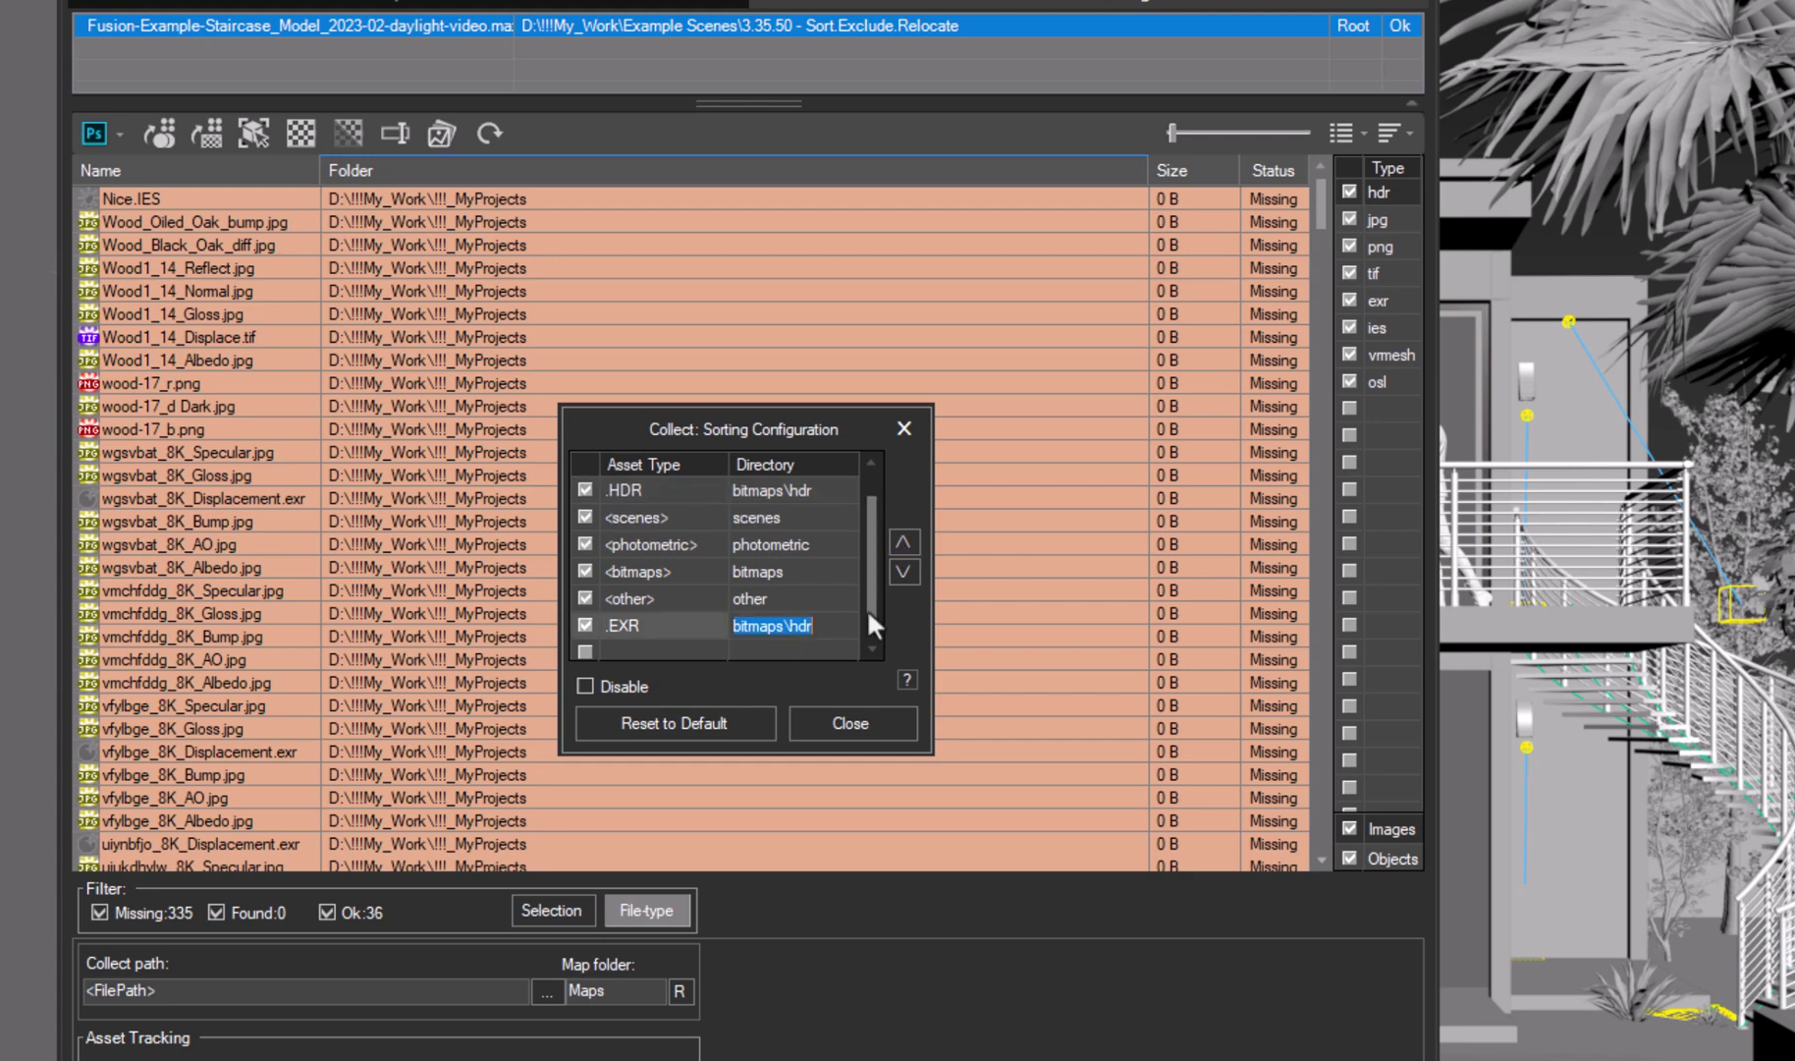
{"action": "left_click", "coordinate": [904, 539]}
{"action": "left_click", "coordinate": [903, 538]}
{"action": "left_click", "coordinate": [904, 538]}
{"action": "left_click", "coordinate": [903, 538]}
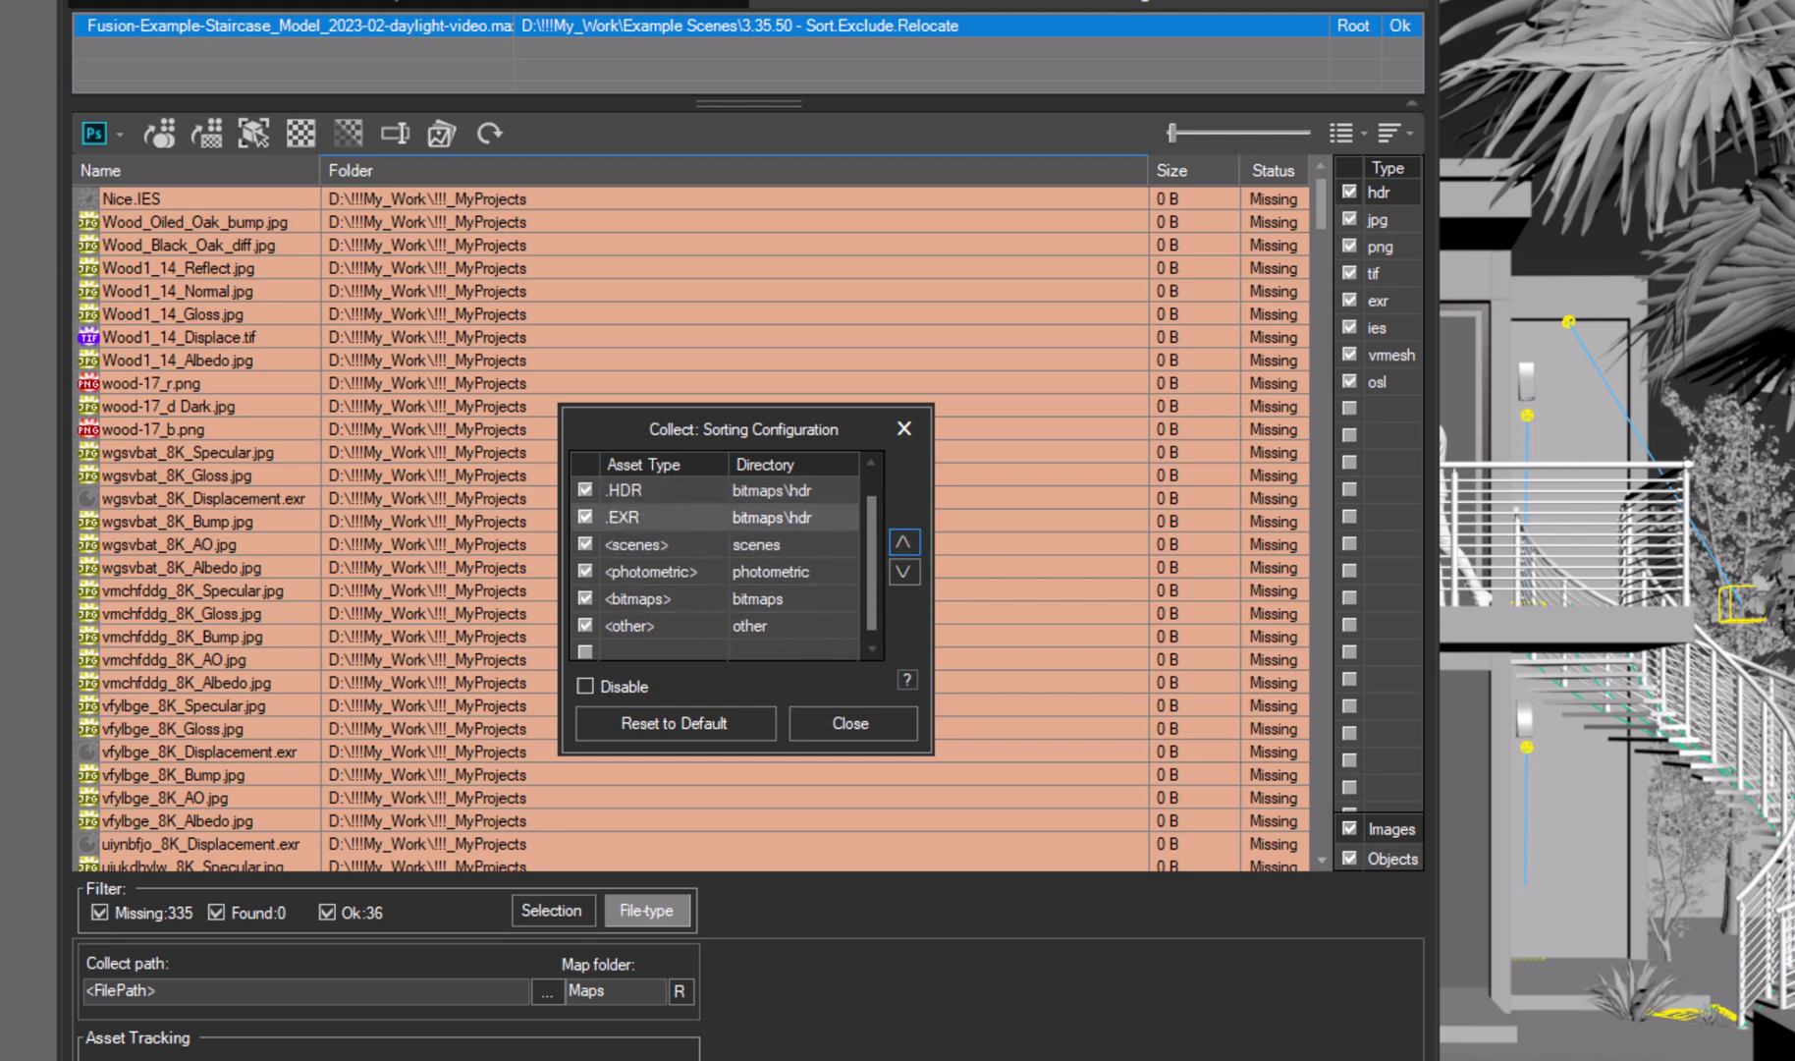
Add a *wood* rule targeting bitmaps\wood and raise its priority.
{"action": "double_click", "coordinate": [589, 650]}
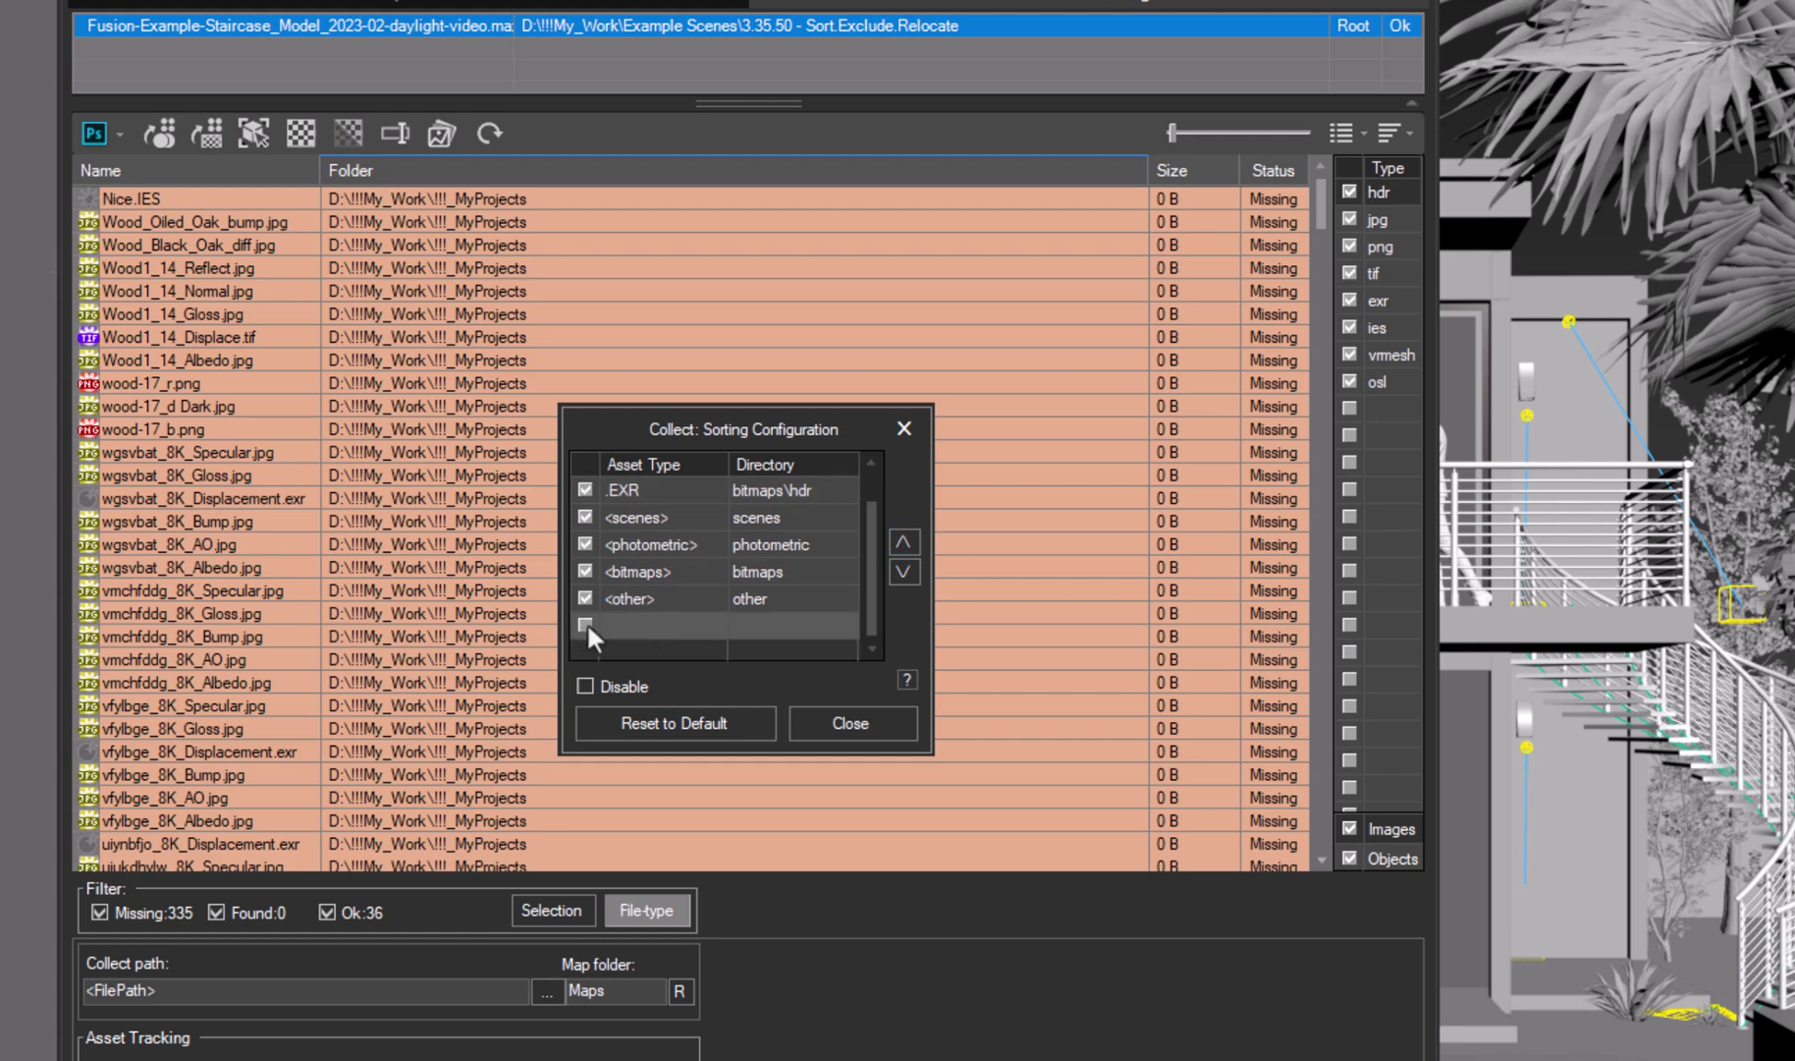
{"action": "type", "text": "*"}
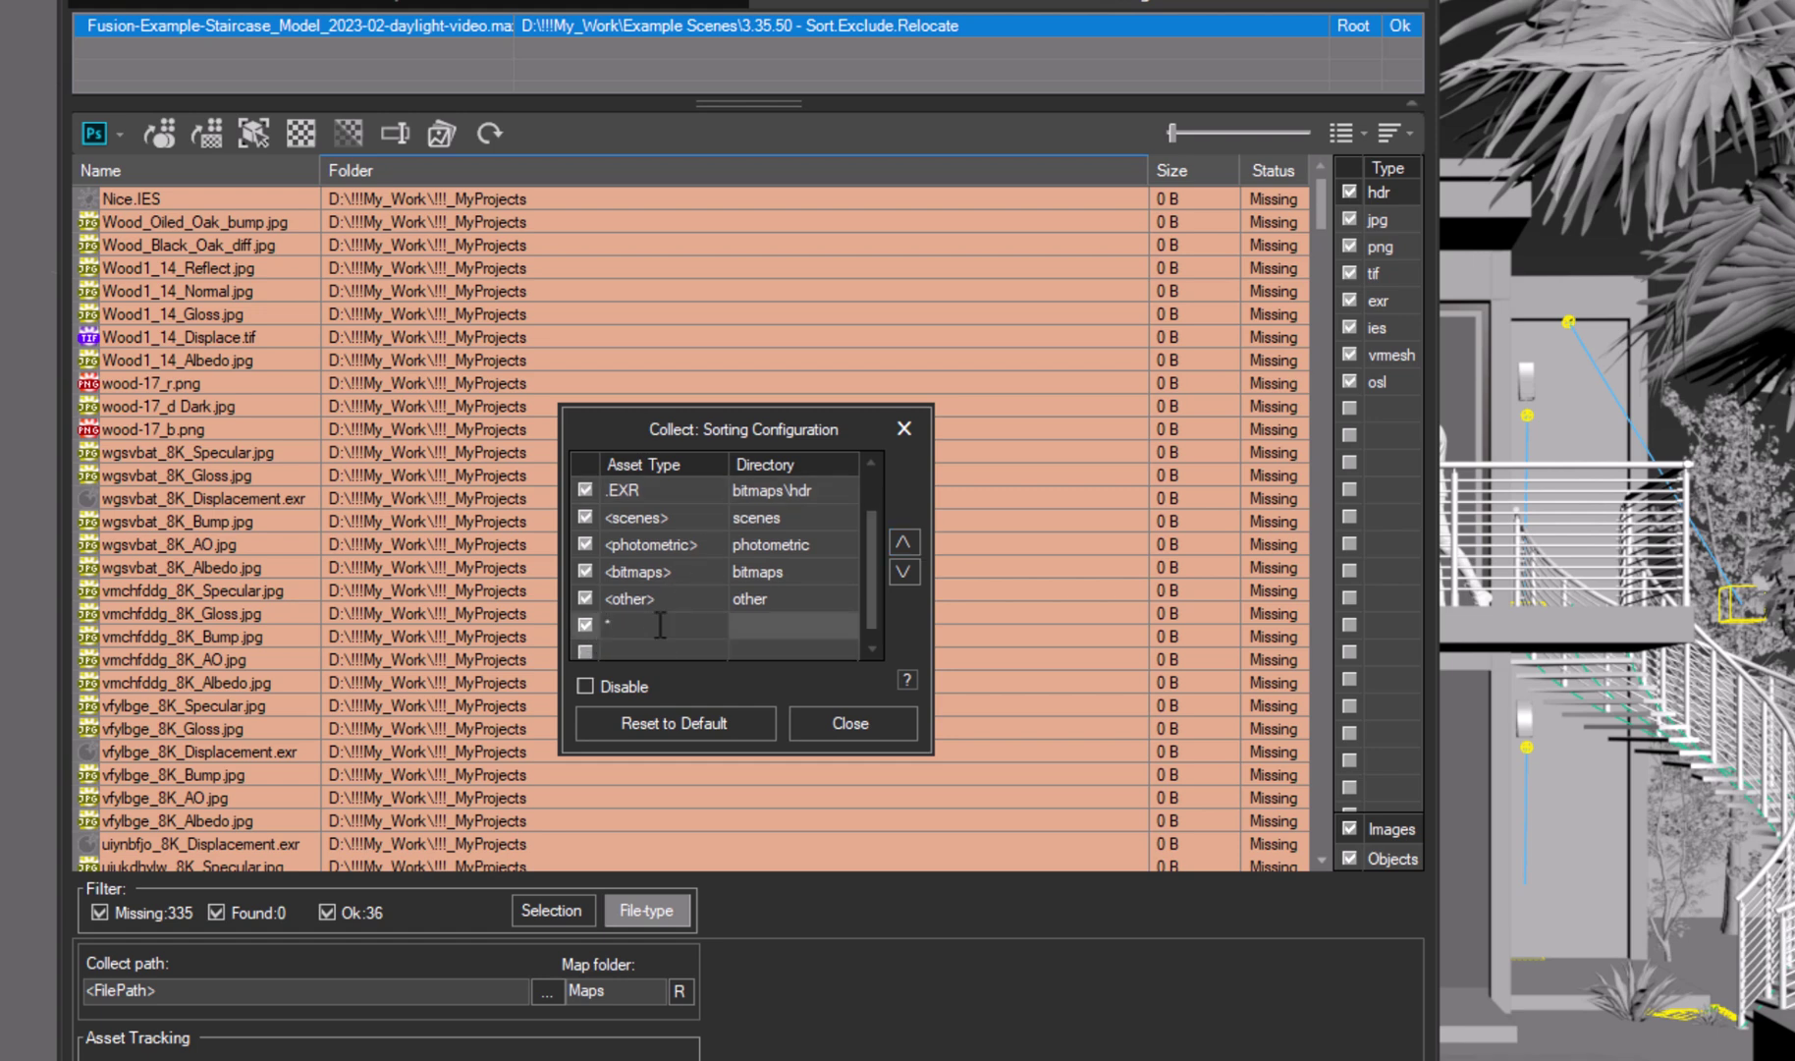
{"action": "type", "text": "wood*"}
{"action": "key", "text": "Return"}
{"action": "double_click", "coordinate": [791, 597]}
{"action": "type", "text": "bitmaps\\wood"}
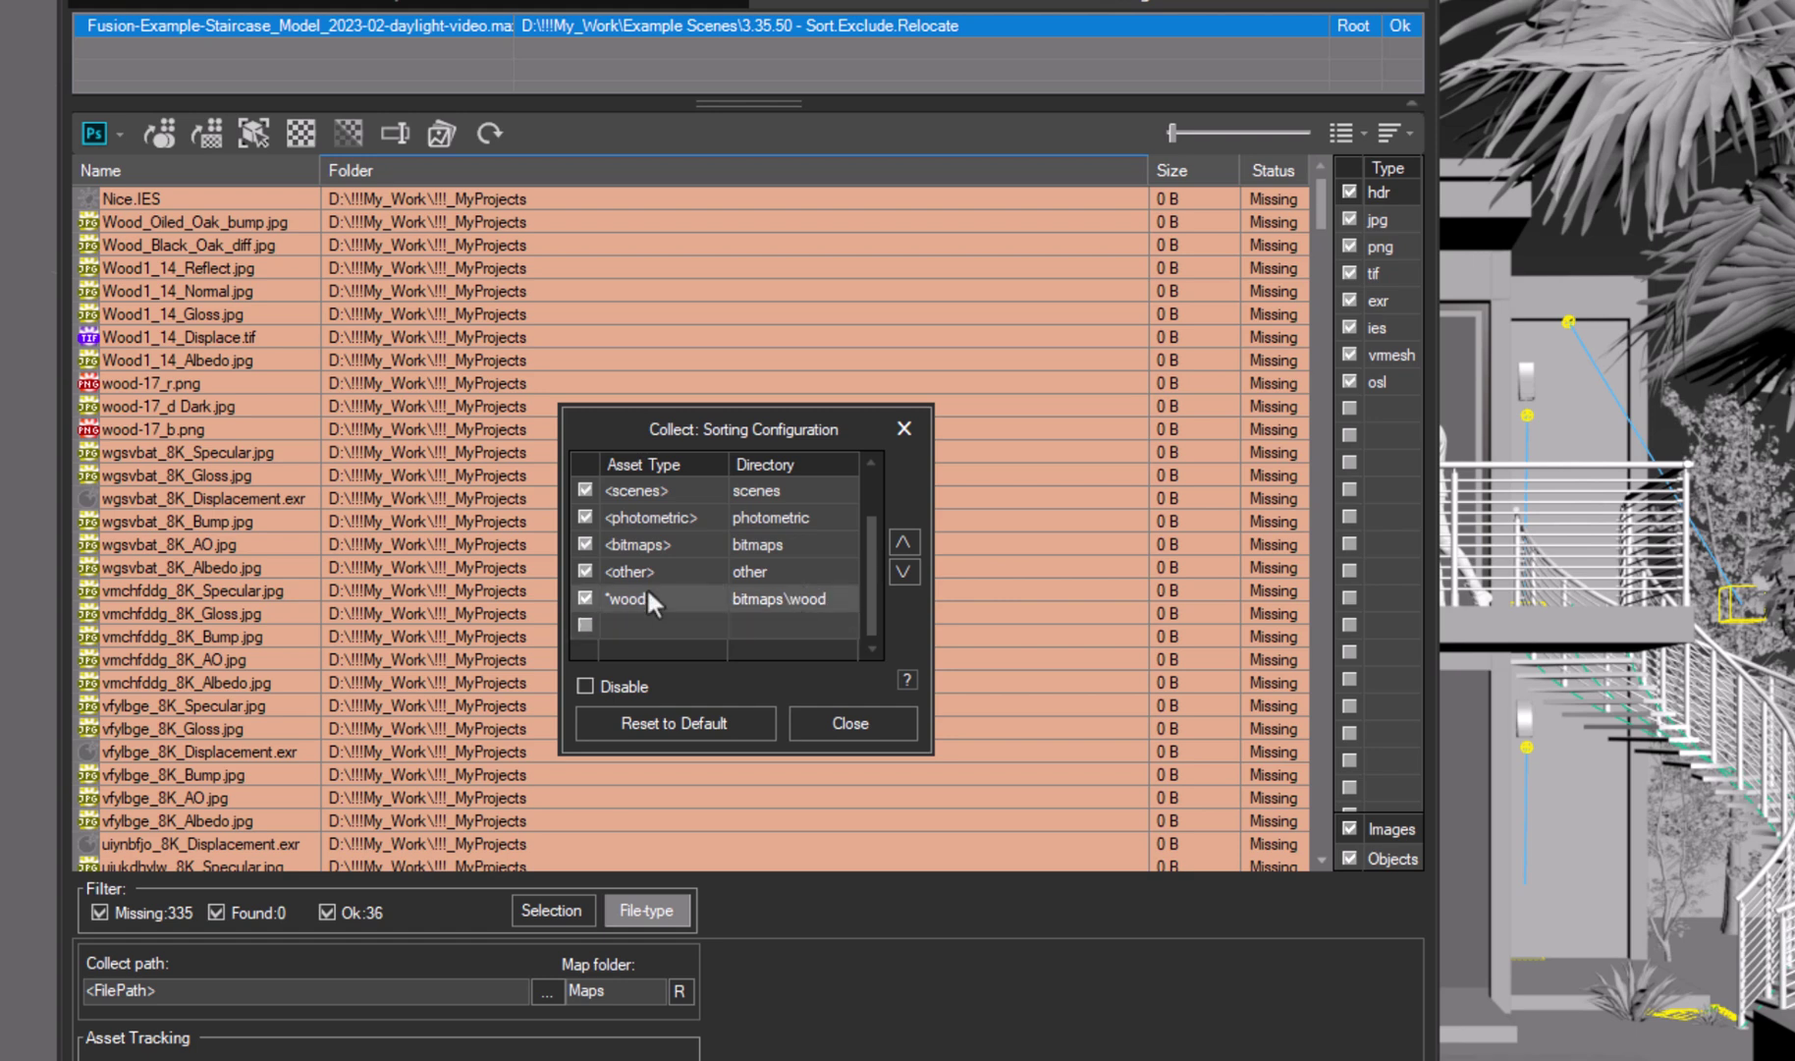
{"action": "left_click", "coordinate": [903, 541]}
{"action": "left_click", "coordinate": [902, 541]}
{"action": "left_click", "coordinate": [903, 541]}
{"action": "left_click", "coordinate": [902, 541]}
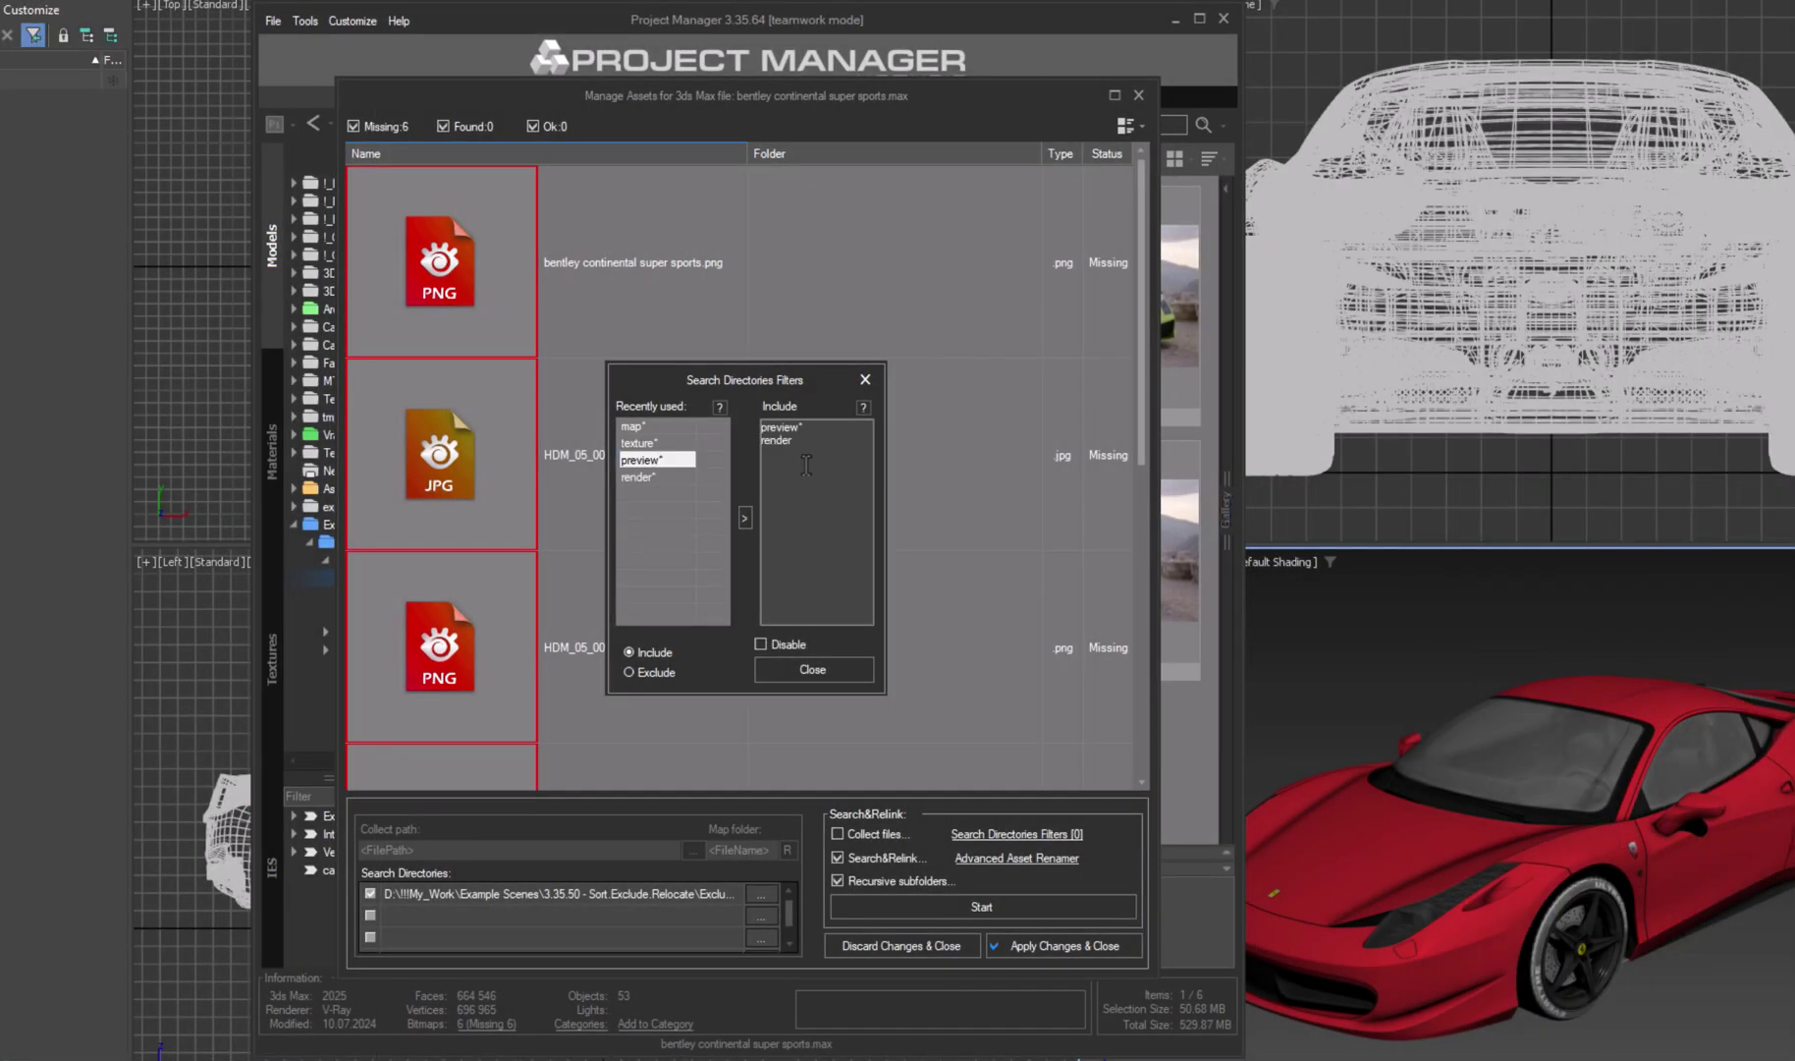
Relink the bentley scene's six missing maps and inspect the first relinked map.
{"action": "left_click", "coordinate": [813, 668]}
{"action": "left_click", "coordinate": [965, 901]}
{"action": "left_click", "coordinate": [695, 273]}
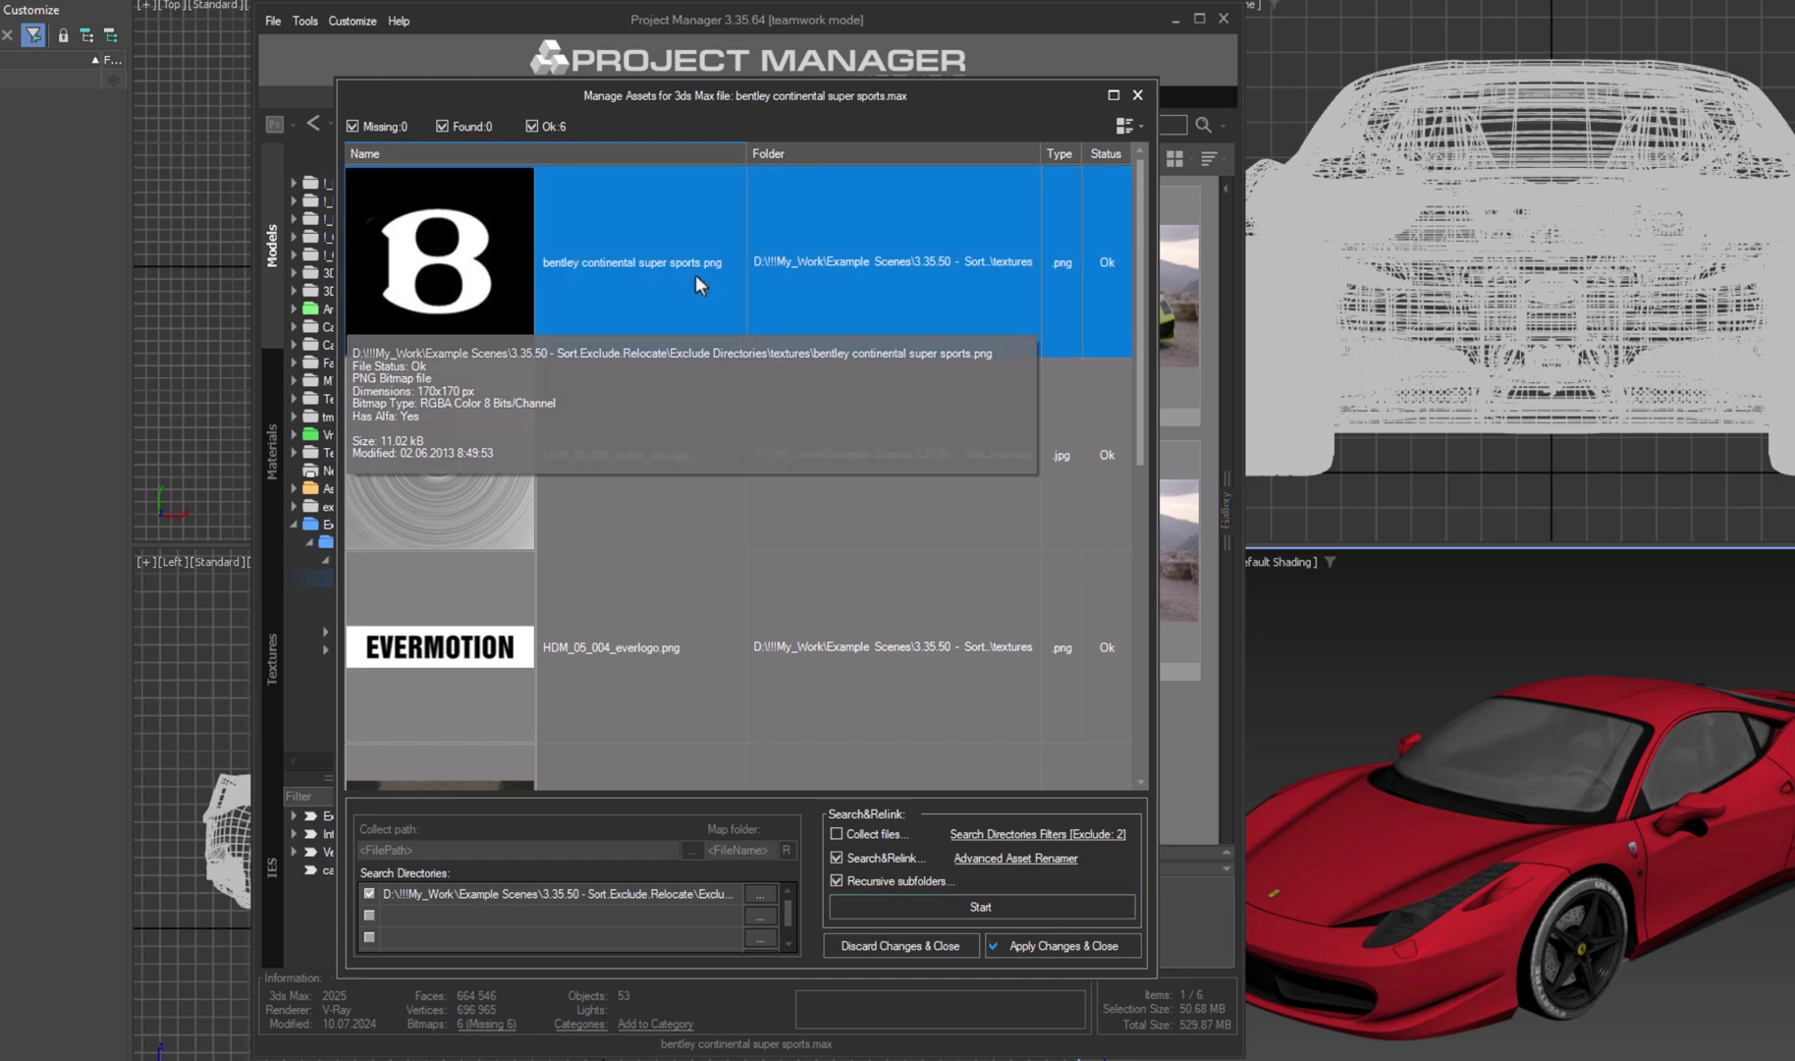